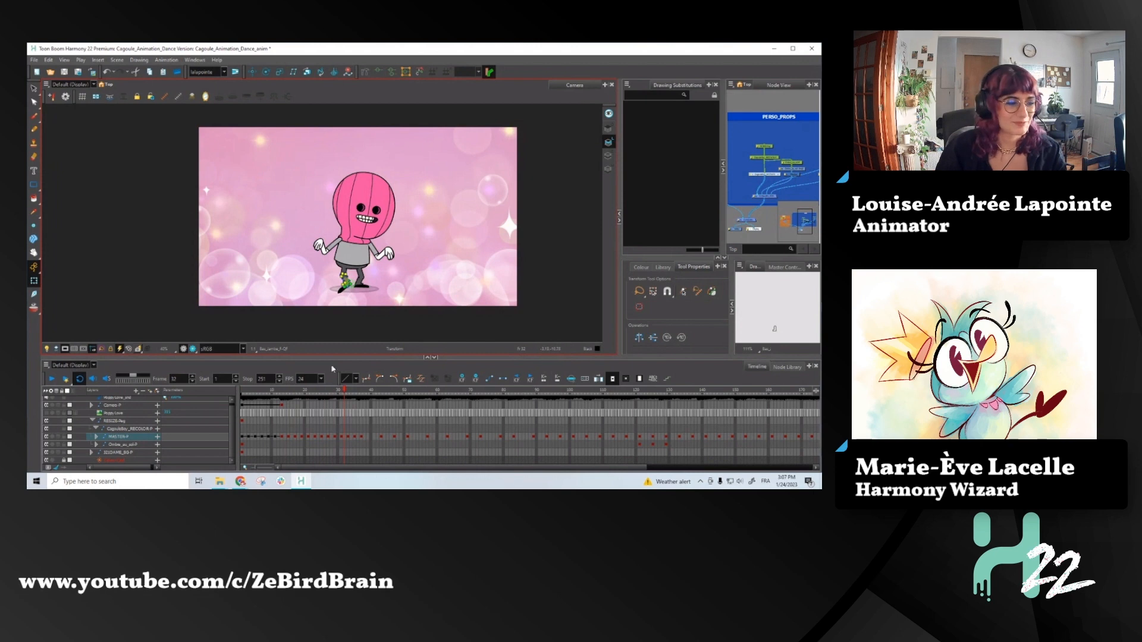
- Scrub through the dance from frame 1 and examine the character's key poses around frames 27 to 39
click(242, 392)
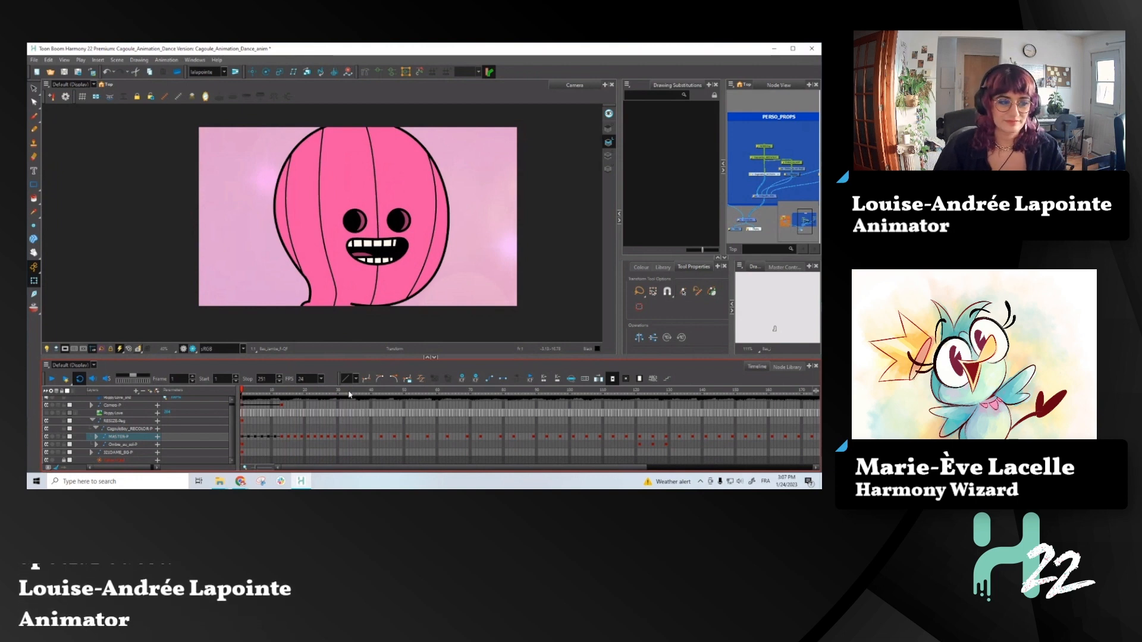
drag(353, 393, 433, 402)
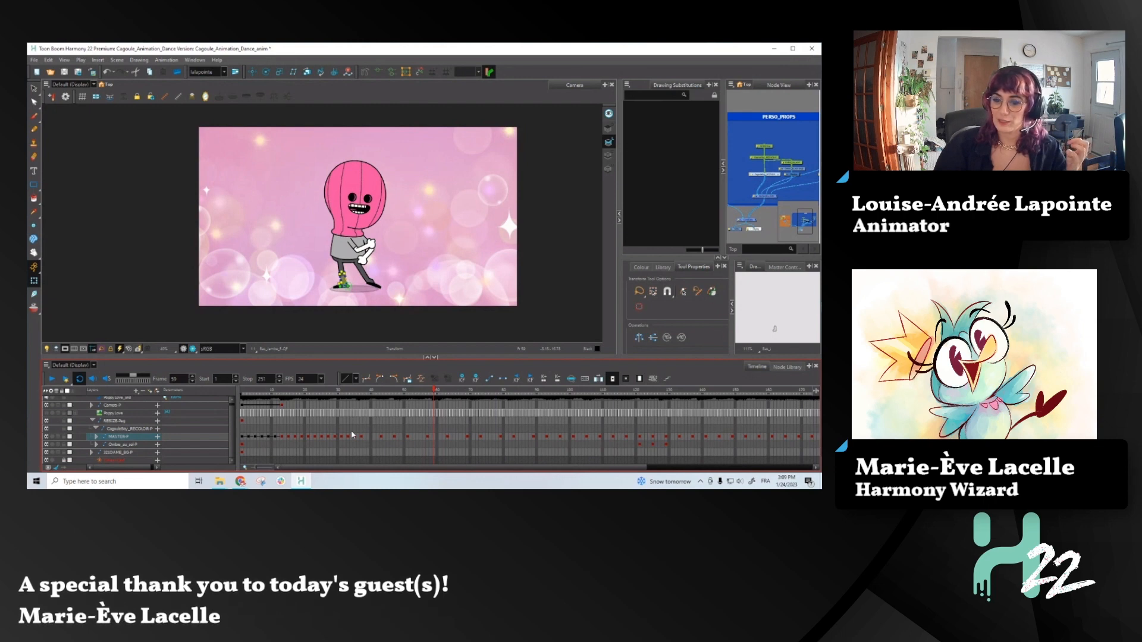
click(367, 437)
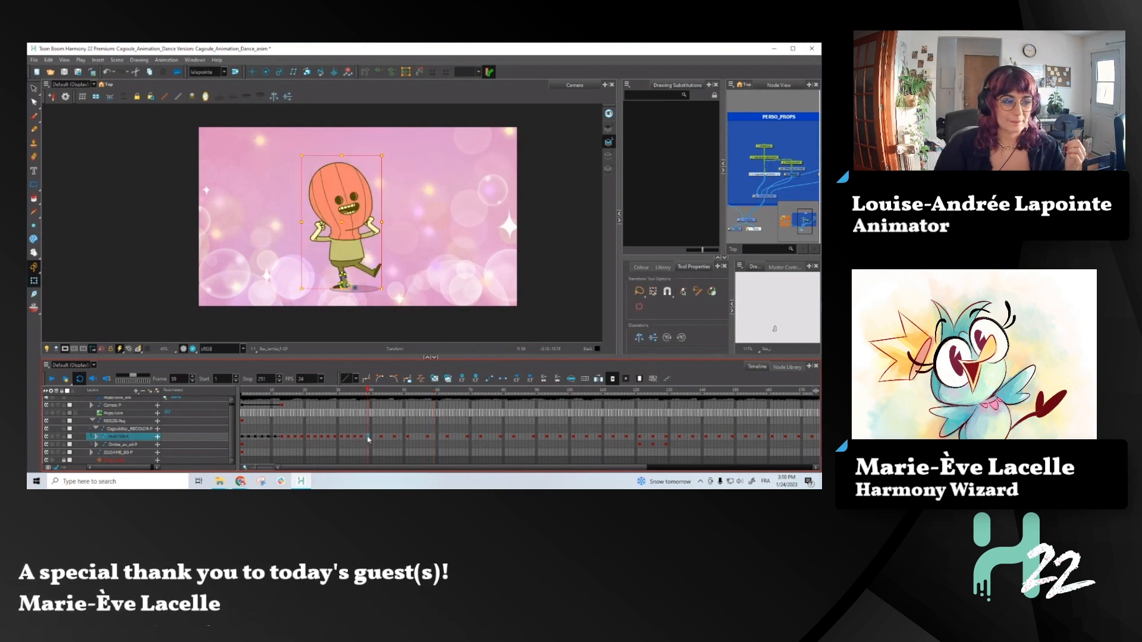
click(357, 438)
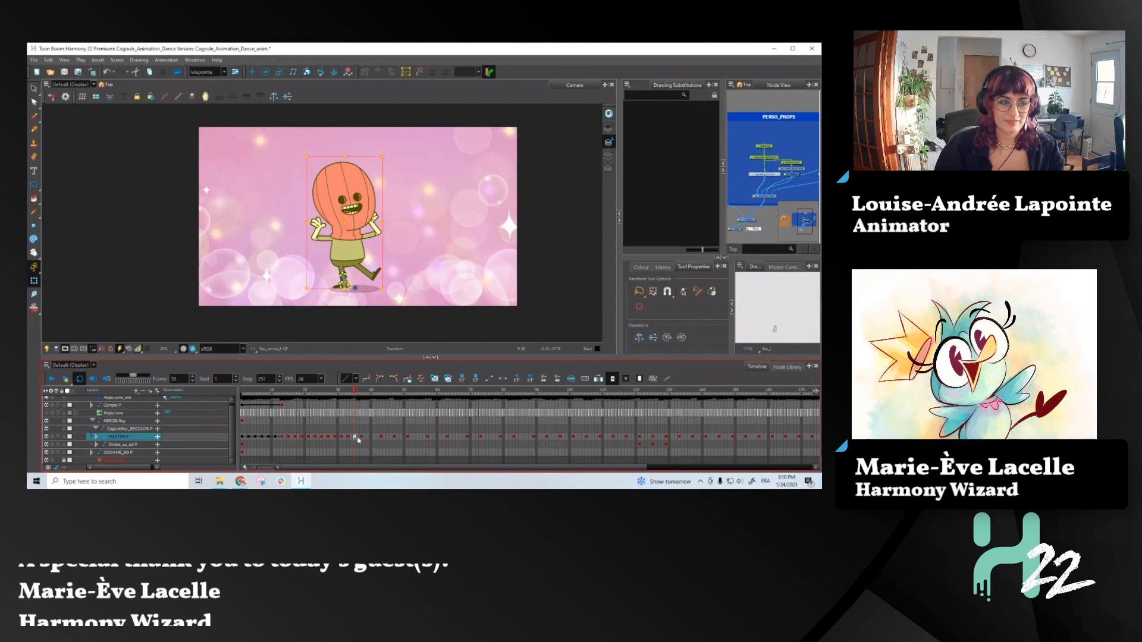
key(comma)
key(comma)
key(comma)
key(comma)
key(comma)
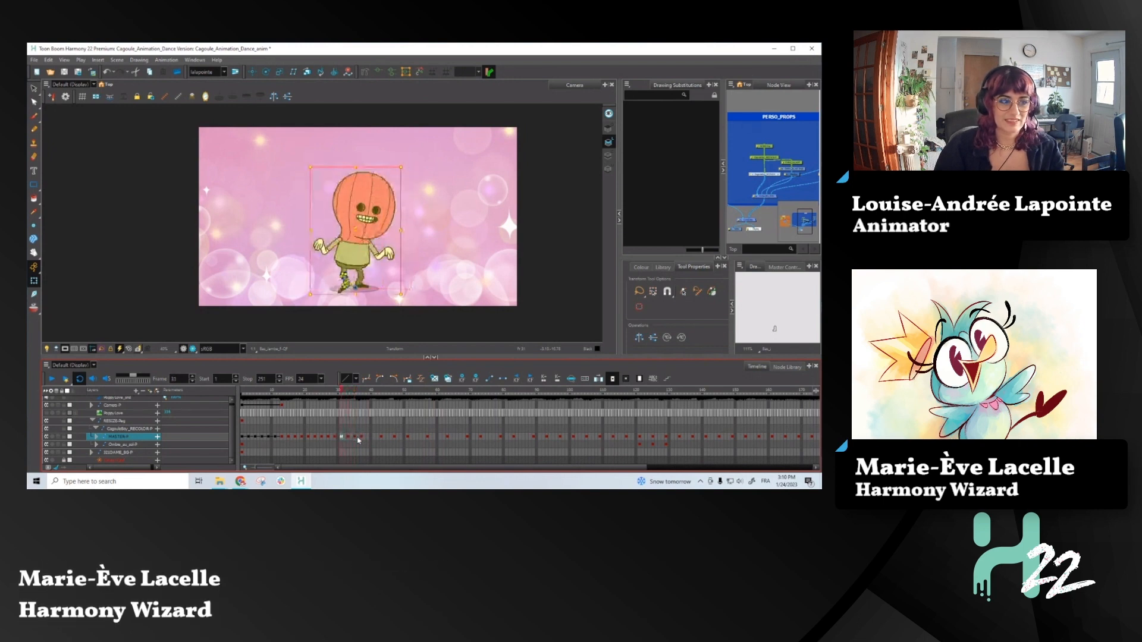
key(comma)
key(comma)
key(comma)
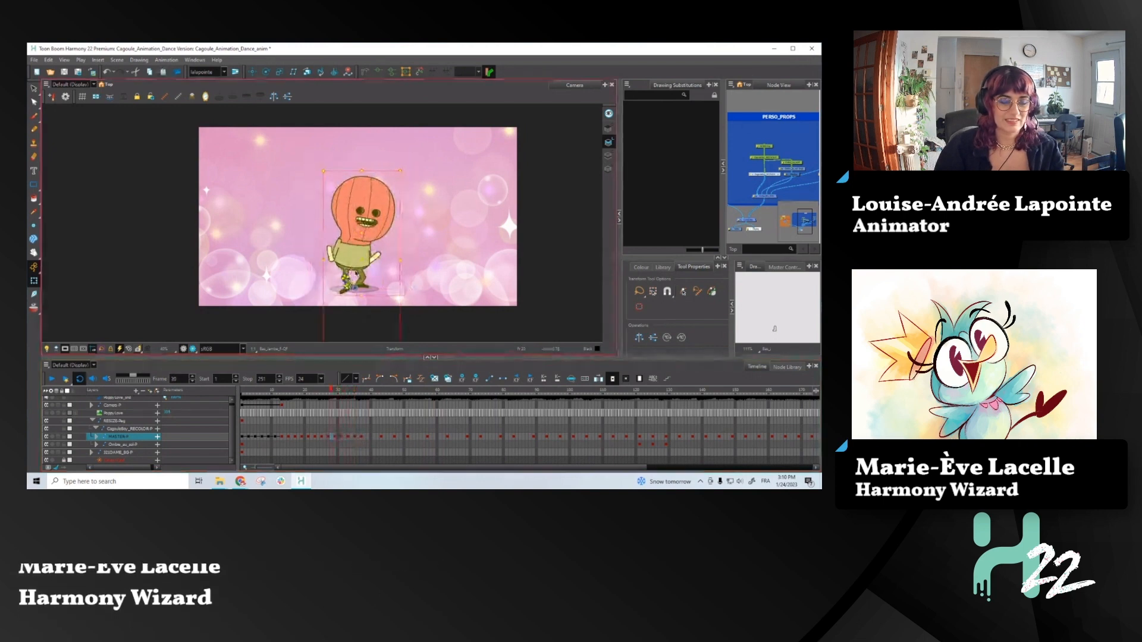
- Select the character's screen-left hand, locate its layer in the timeline, and compare its poses around frames 27 and 29
scroll(332, 263, up, 2)
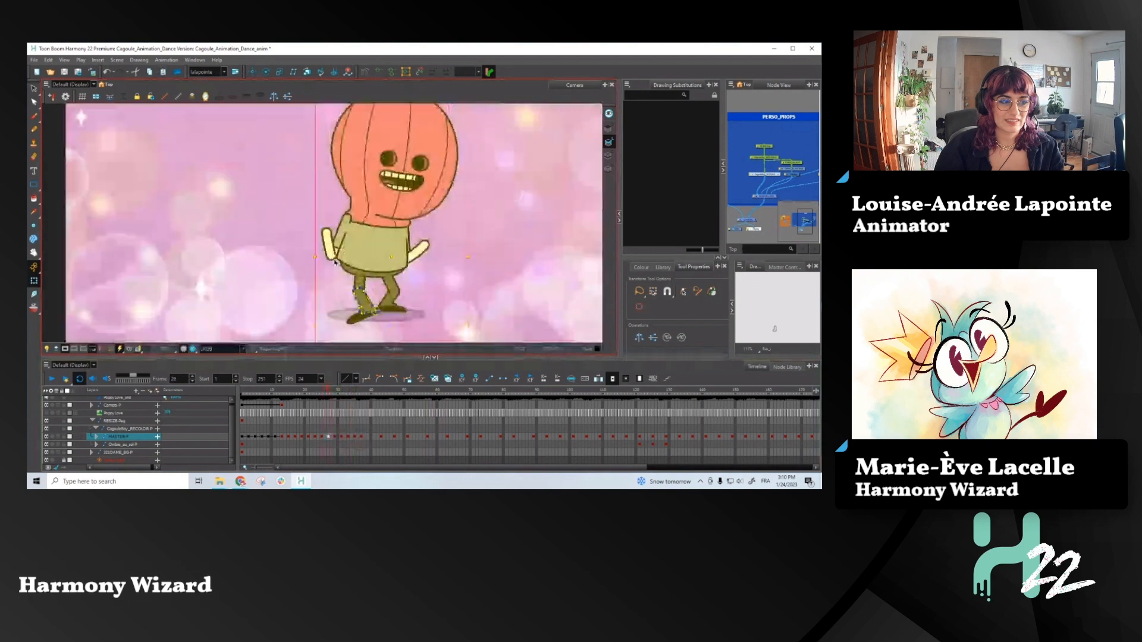
key(comma)
key(comma)
click(331, 244)
key(b)
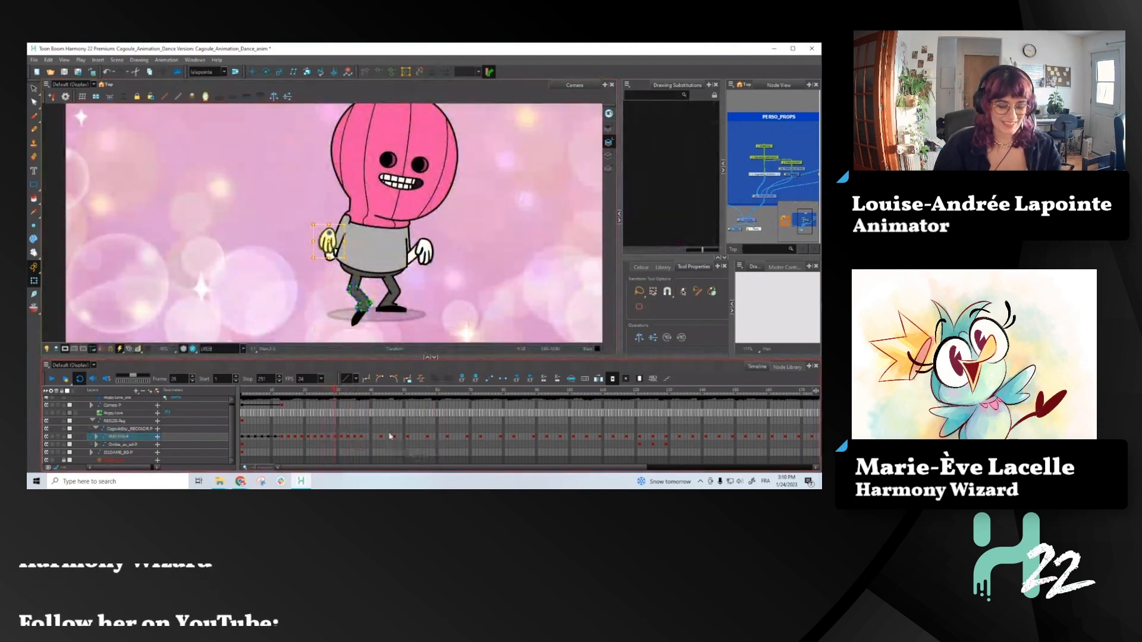
key(o)
click(335, 402)
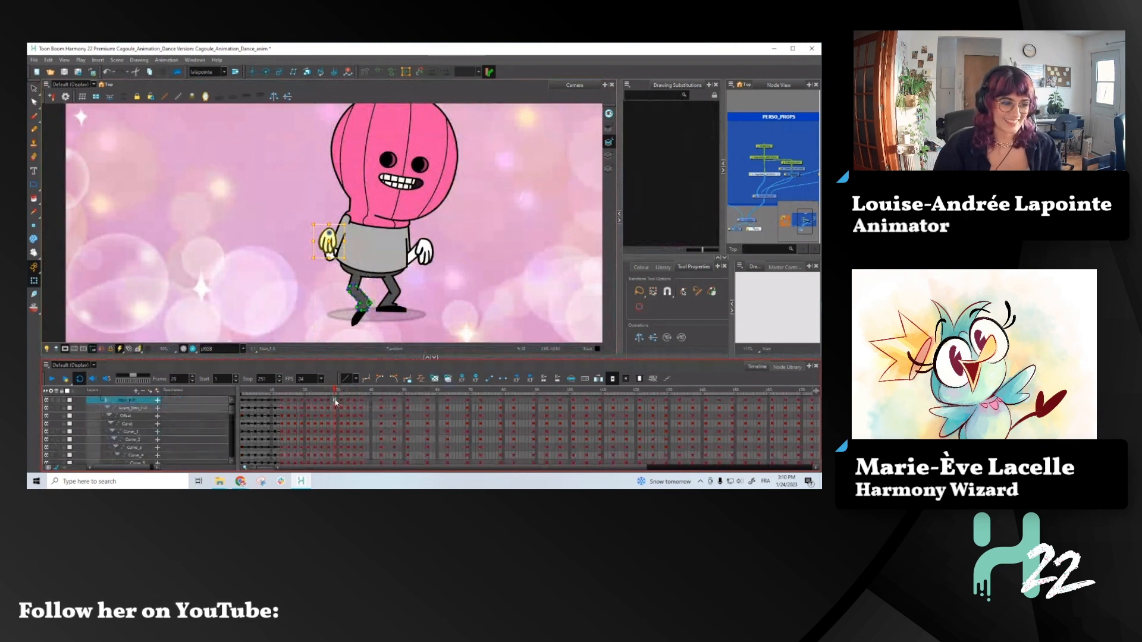
click(327, 401)
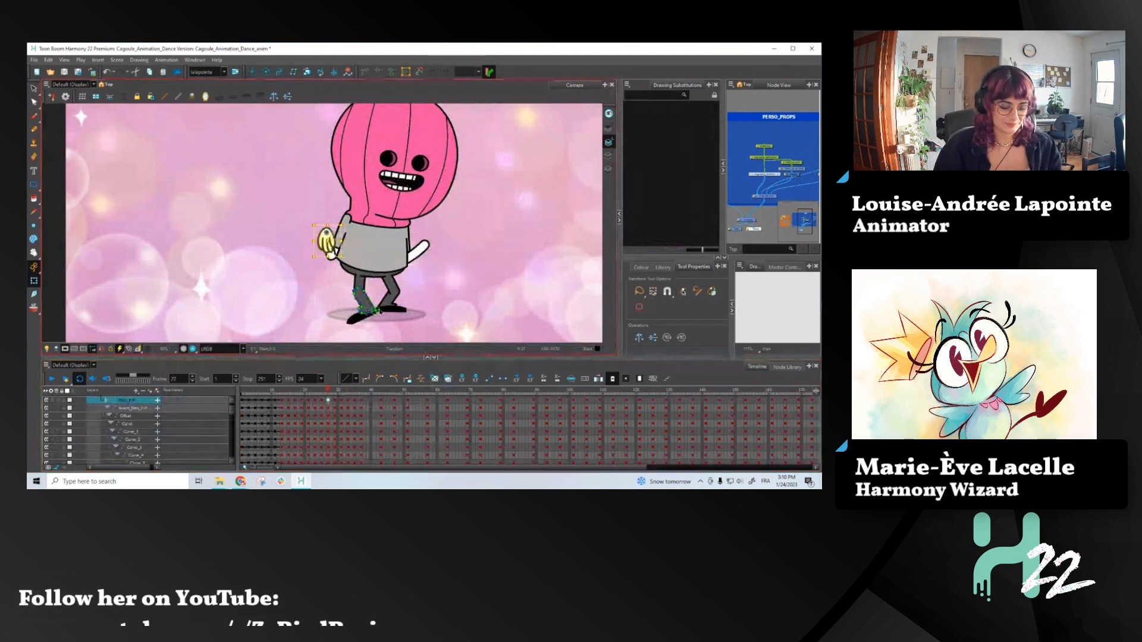
- Select the character's screen-right hand and check its poses around frame 27, using onion skin for comparison
key(period)
key(period)
click(424, 246)
key(b)
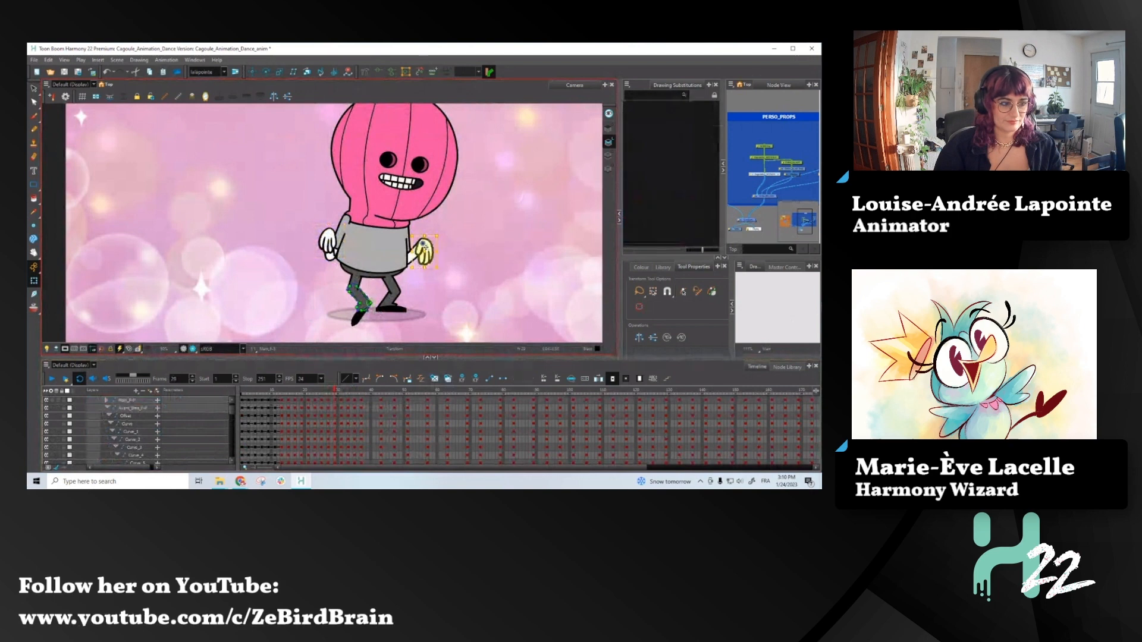
key(comma)
key(comma)
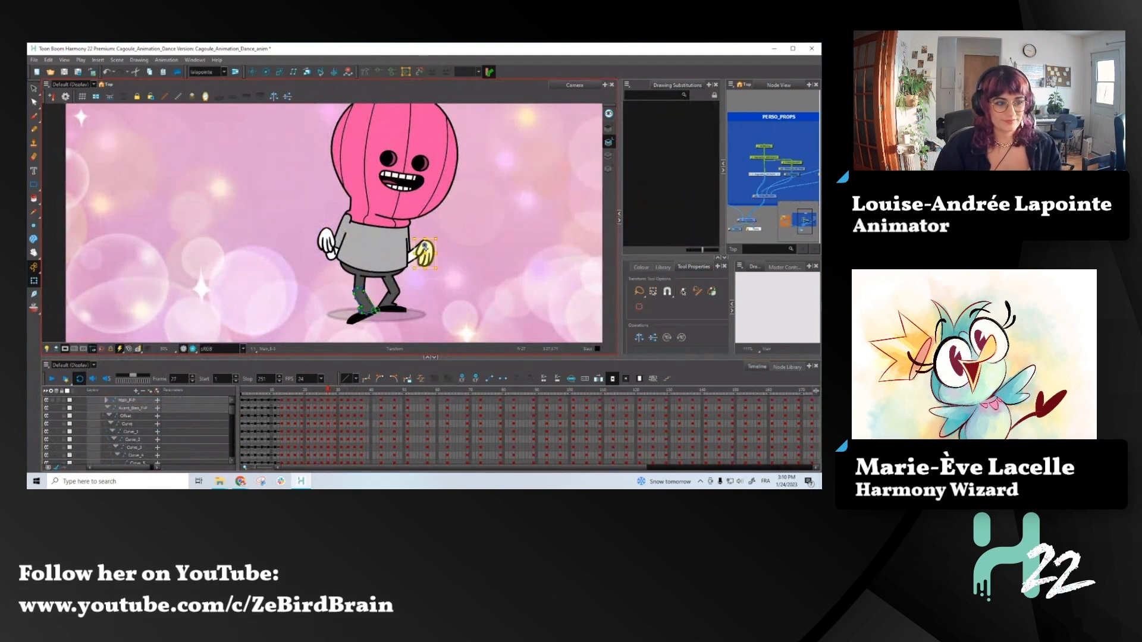
key(comma)
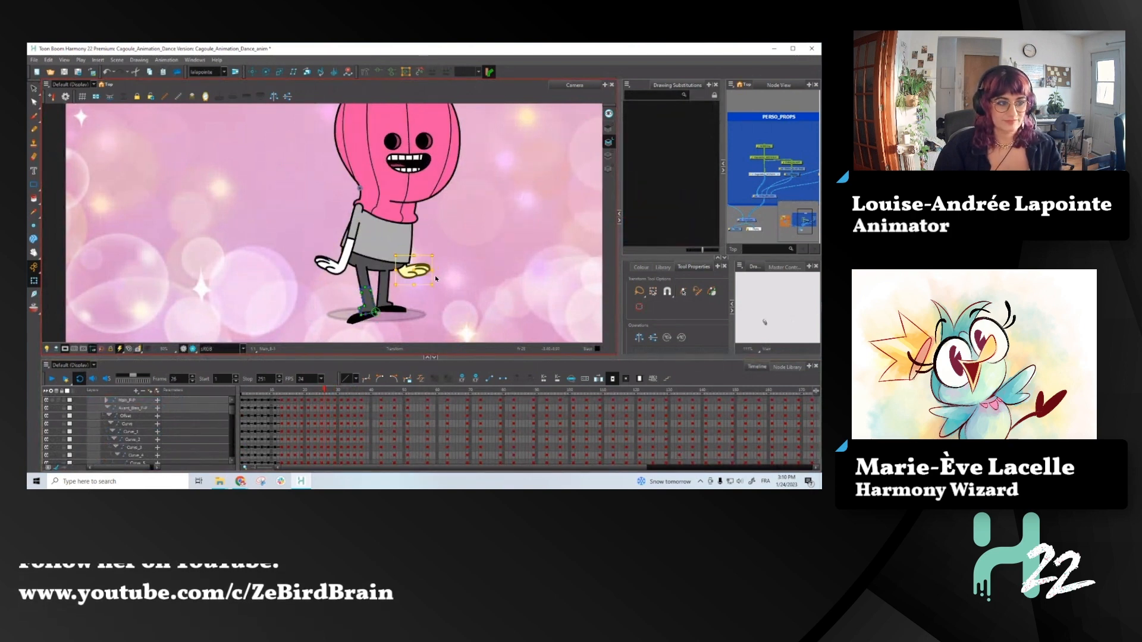
key(period)
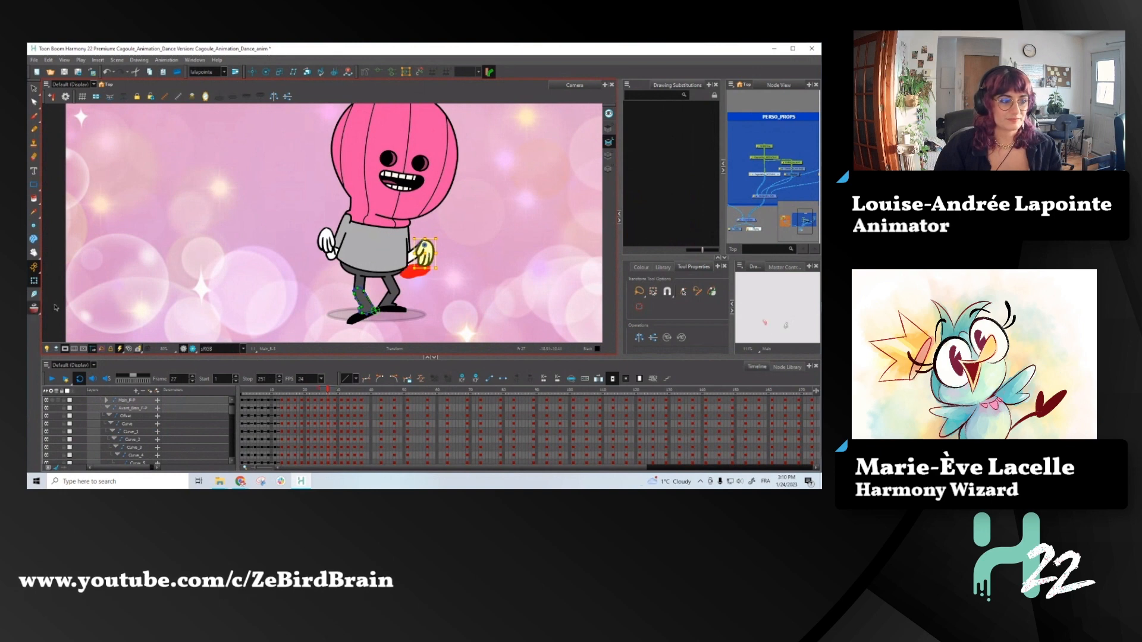
- Replace the arms' pose at frame 27 with a copy of the preceding keyframe's pose
mouse_move(437, 270)
mouse_down()
mouse_move(450, 254)
mouse_move(420, 261)
mouse_up()
key(ctrl+z)
key(b)
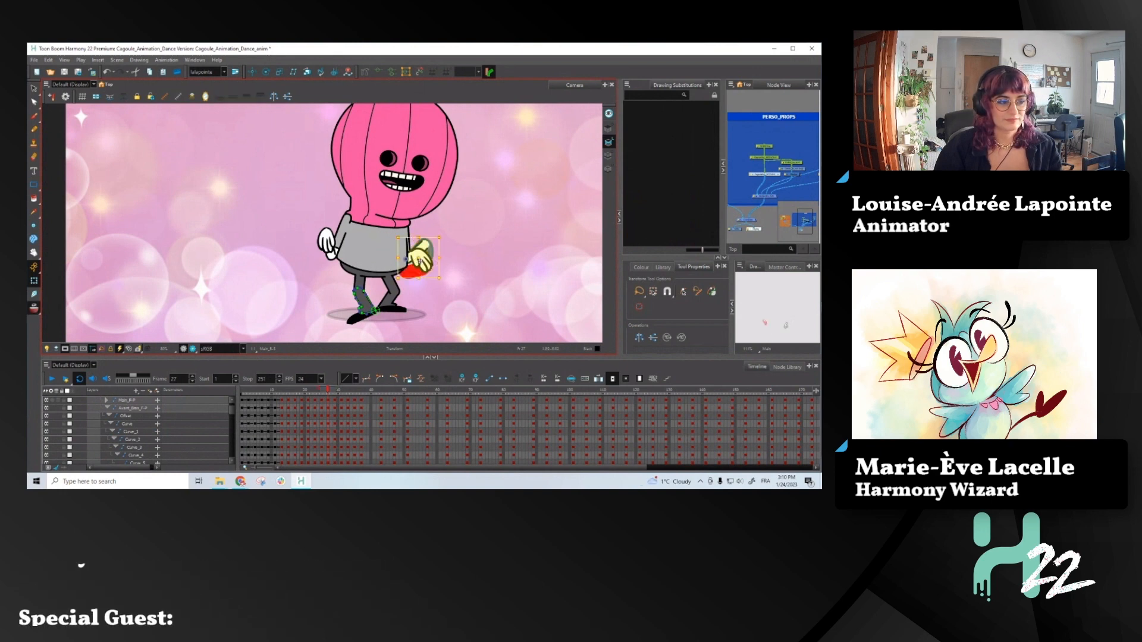
key(b)
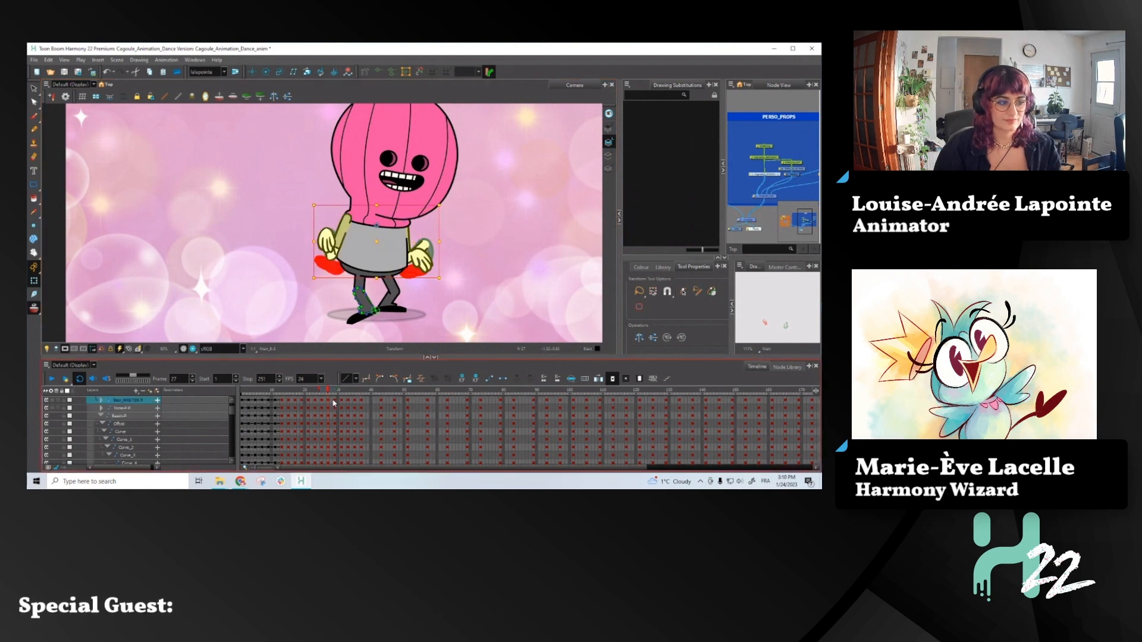
click(322, 403)
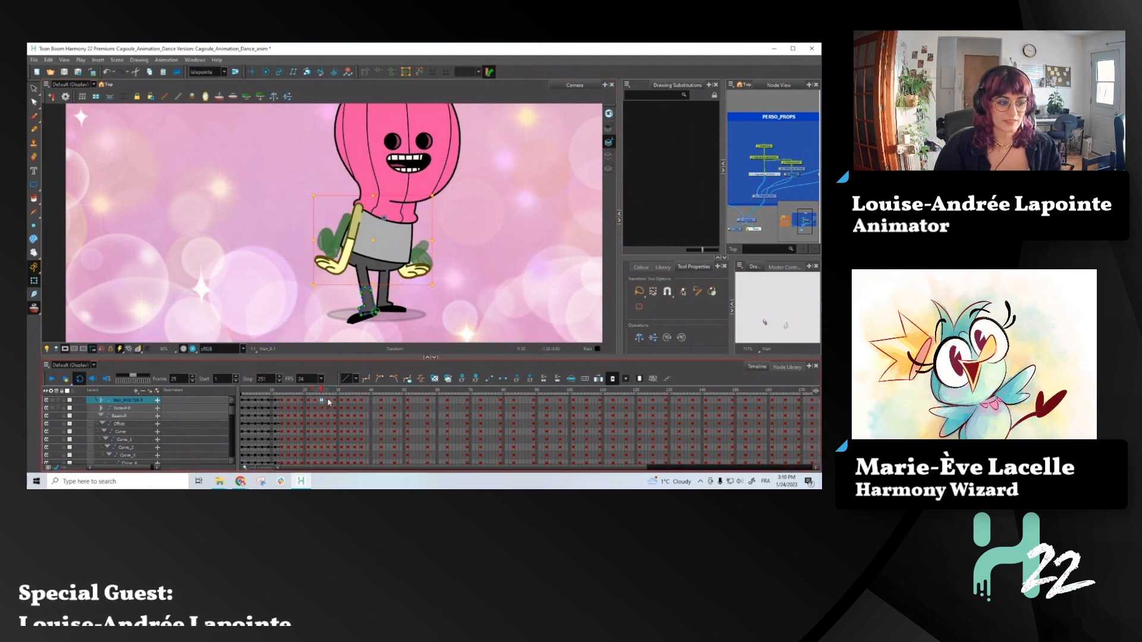
click(328, 403)
click(420, 272)
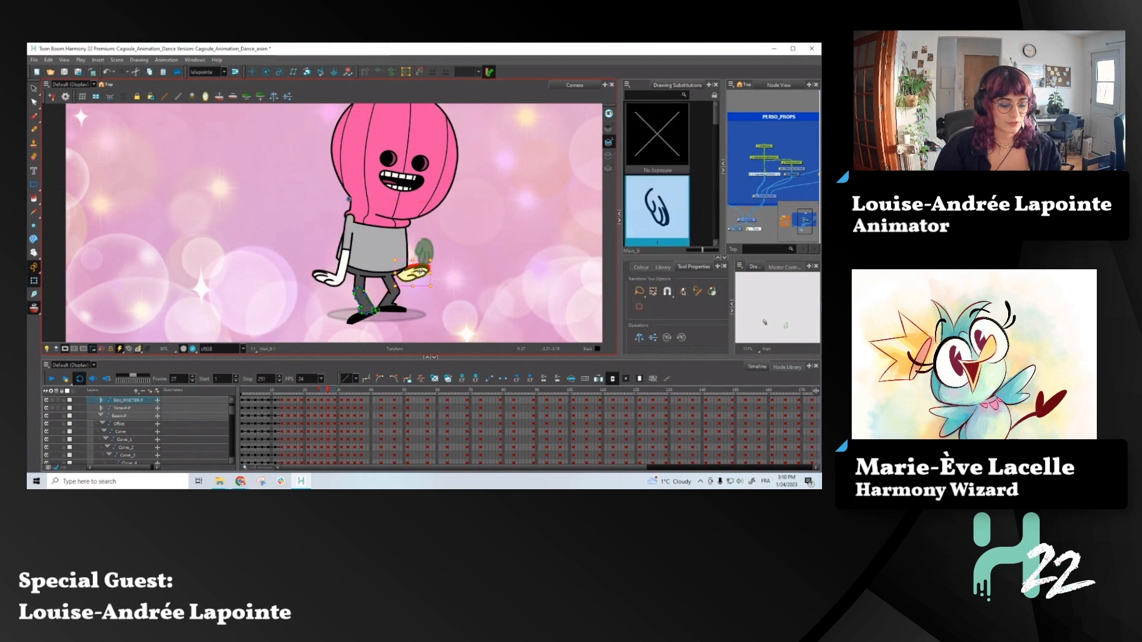
- Rotate the screen-right forearm upward at frame 27, then reposition its hand and angle the fingers downward
key(b)
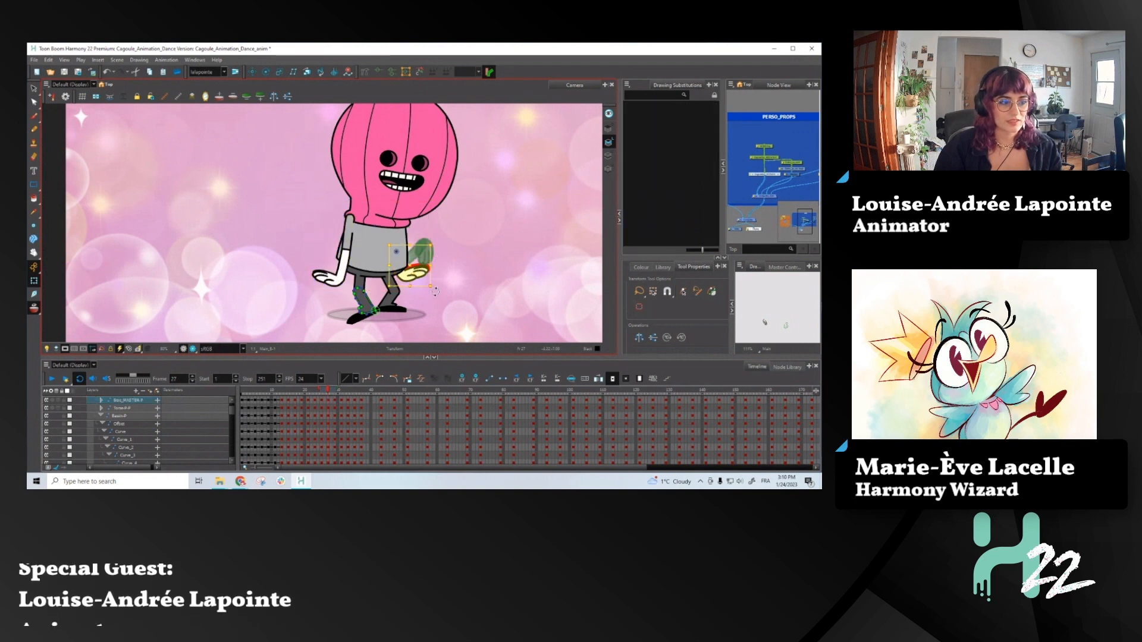
drag(435, 291, 449, 235)
key(shift+b)
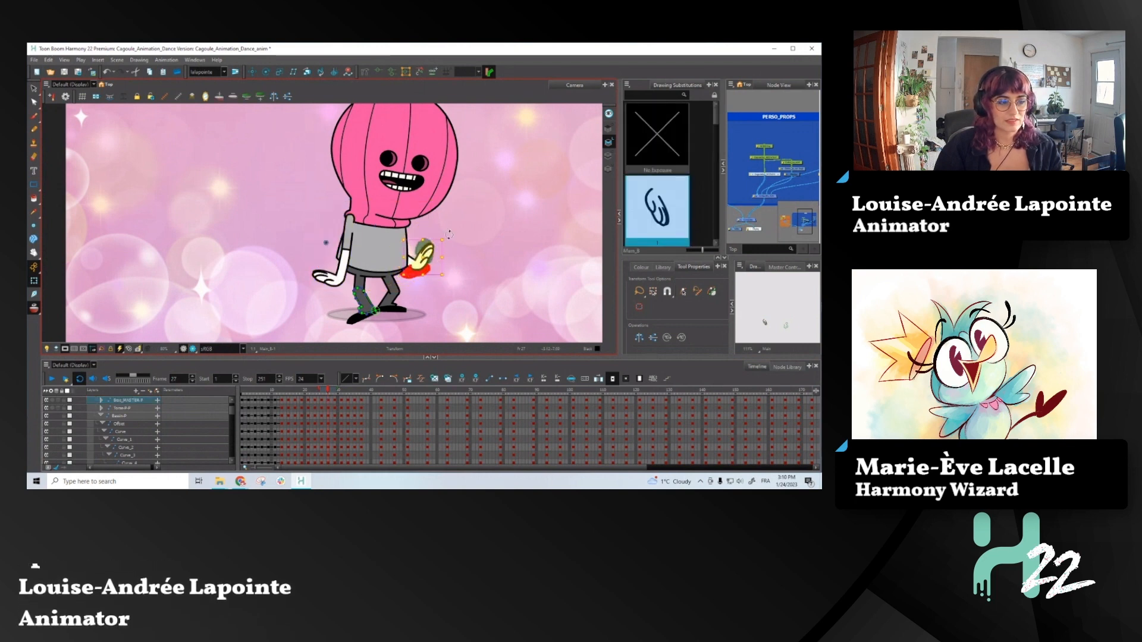
drag(397, 257, 416, 263)
drag(450, 241, 460, 307)
drag(422, 270, 418, 260)
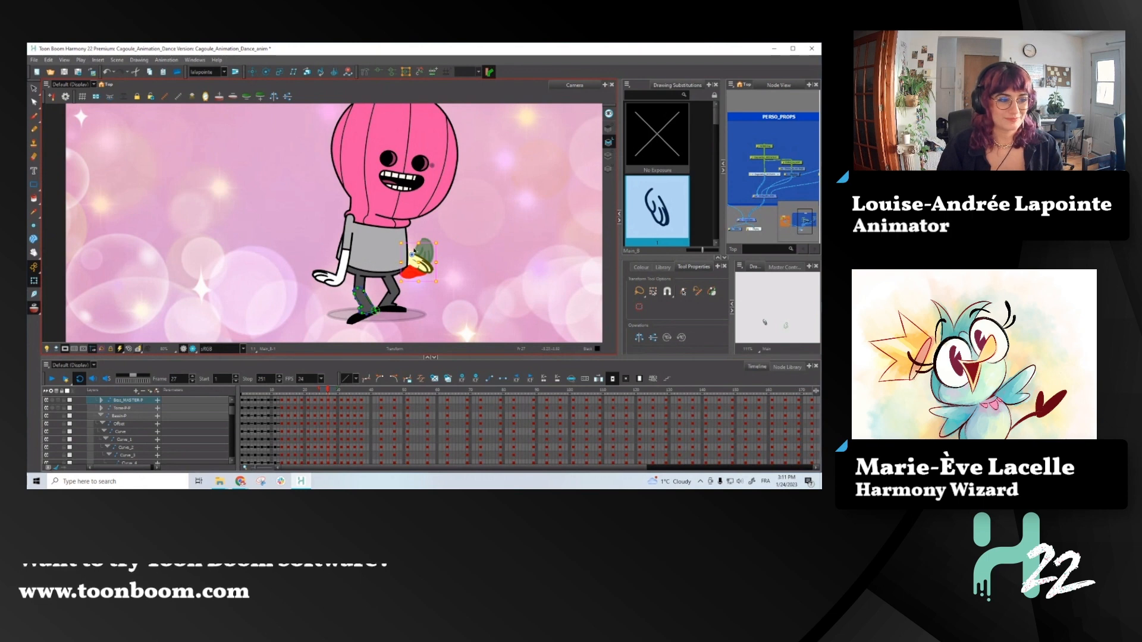
- Turn off onion skin, then rotate the screen-right forearm to nearly horizontal and lower it to meet the wrist
click(33, 308)
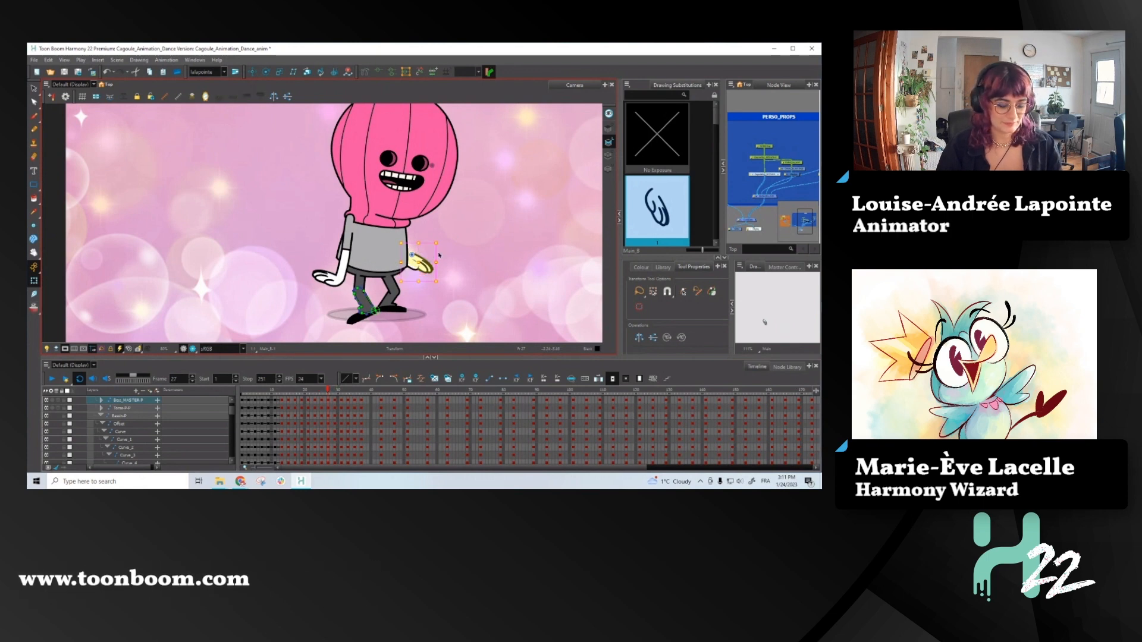
key(b)
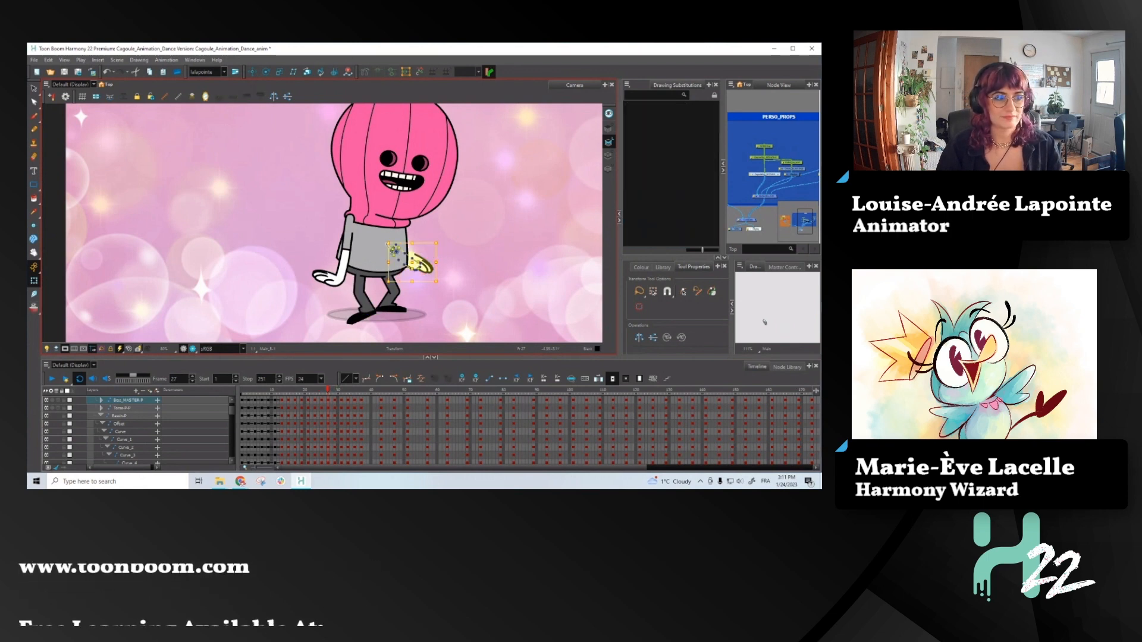
scroll(381, 244, up, 4)
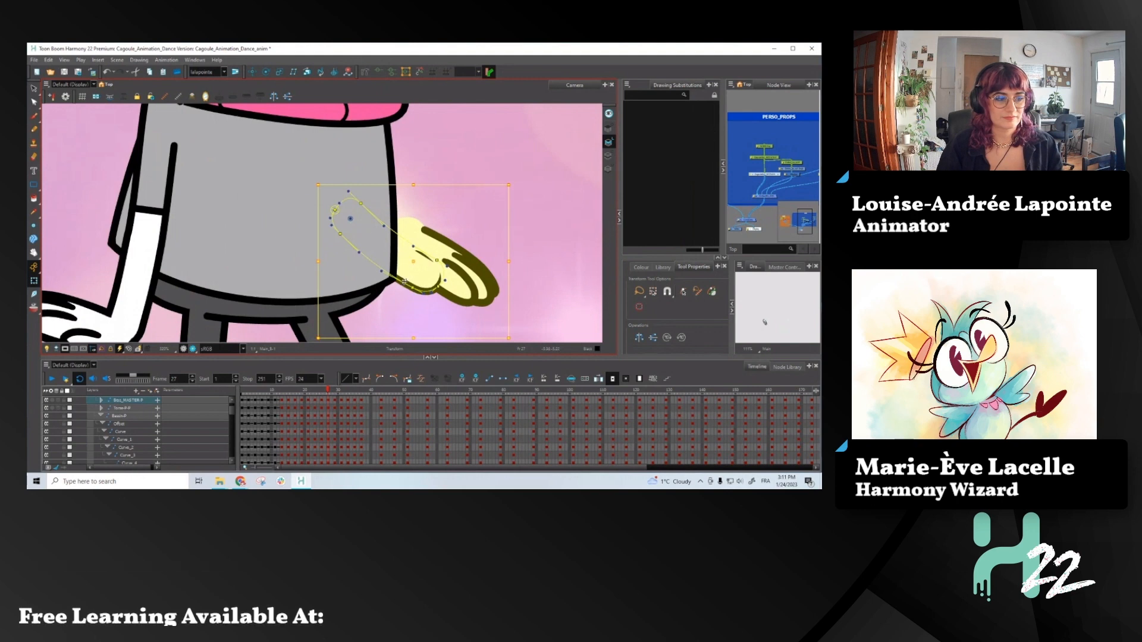
click(412, 289)
drag(457, 305, 447, 180)
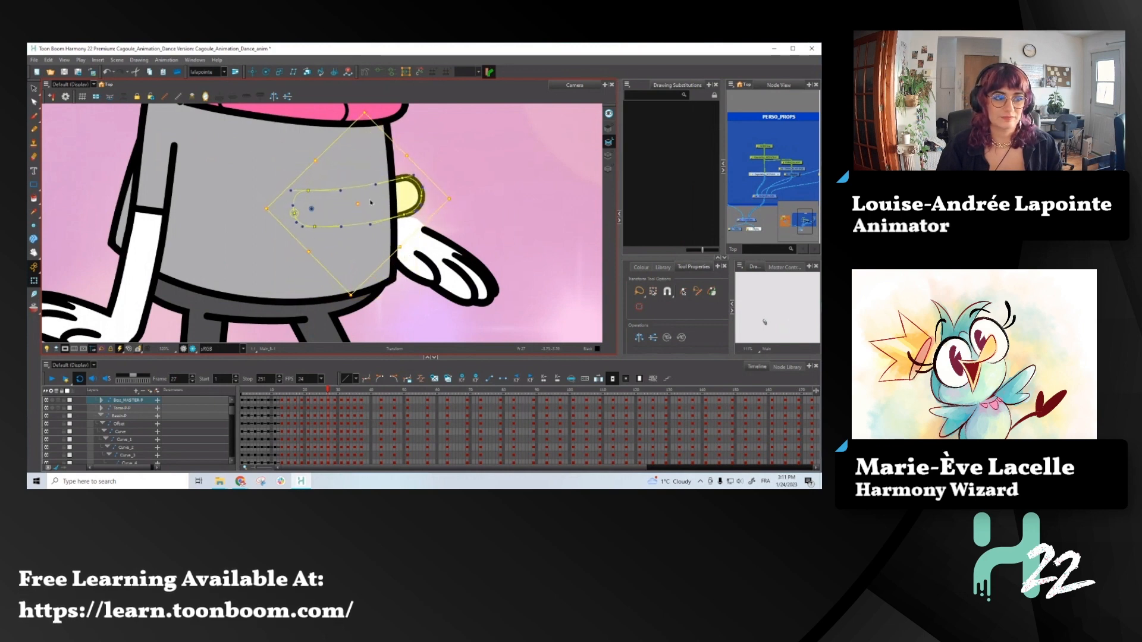
drag(353, 205, 356, 241)
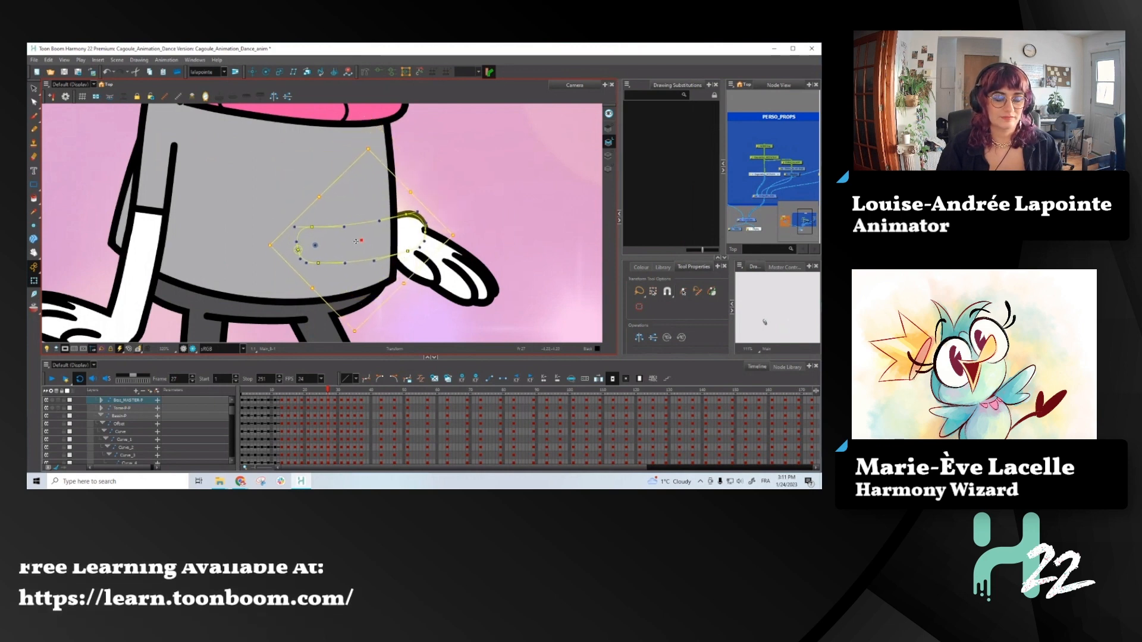
- Reshape the wrist end of the forearm's deformation curve to follow the hand's upper contour
scroll(404, 213, up, 2)
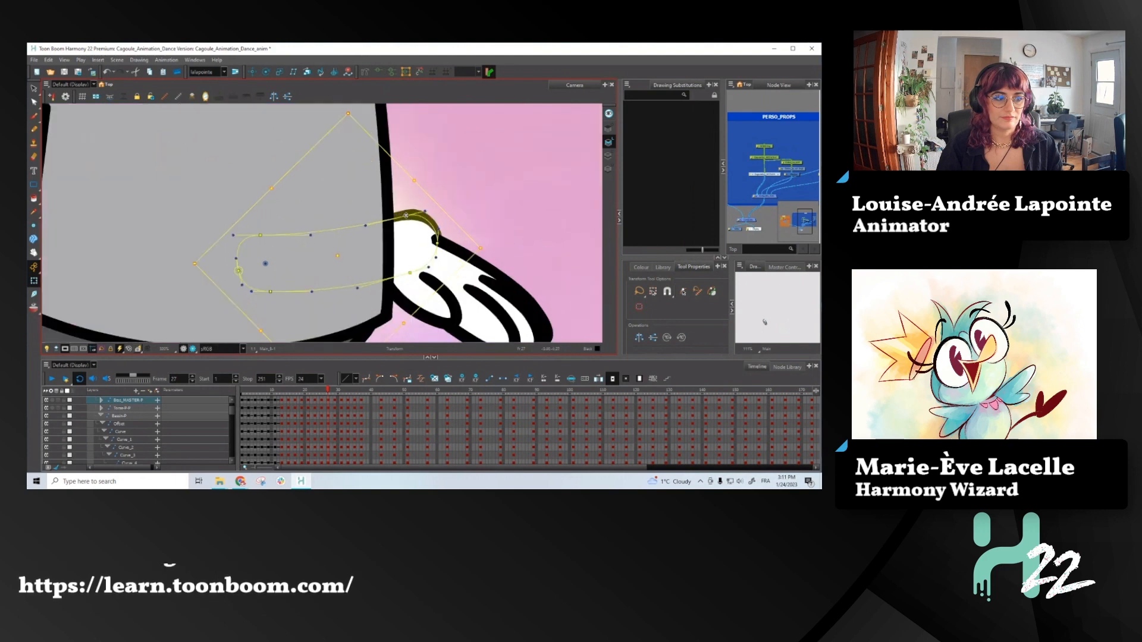
drag(408, 215, 441, 253)
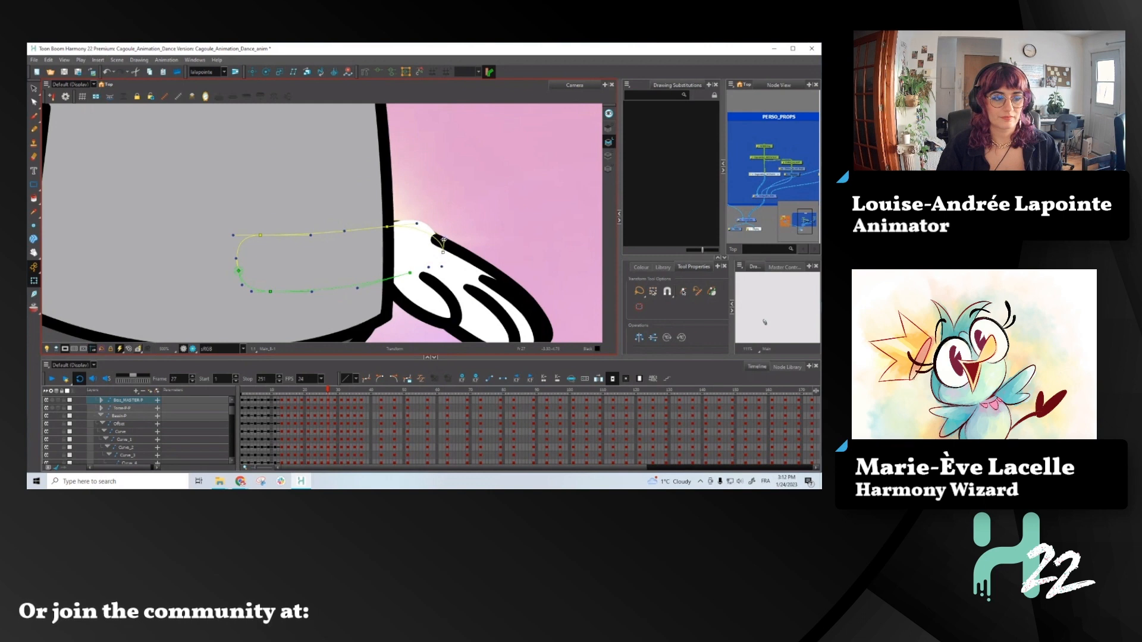
mouse_move(443, 251)
mouse_down()
mouse_move(430, 239)
mouse_move(447, 247)
mouse_up()
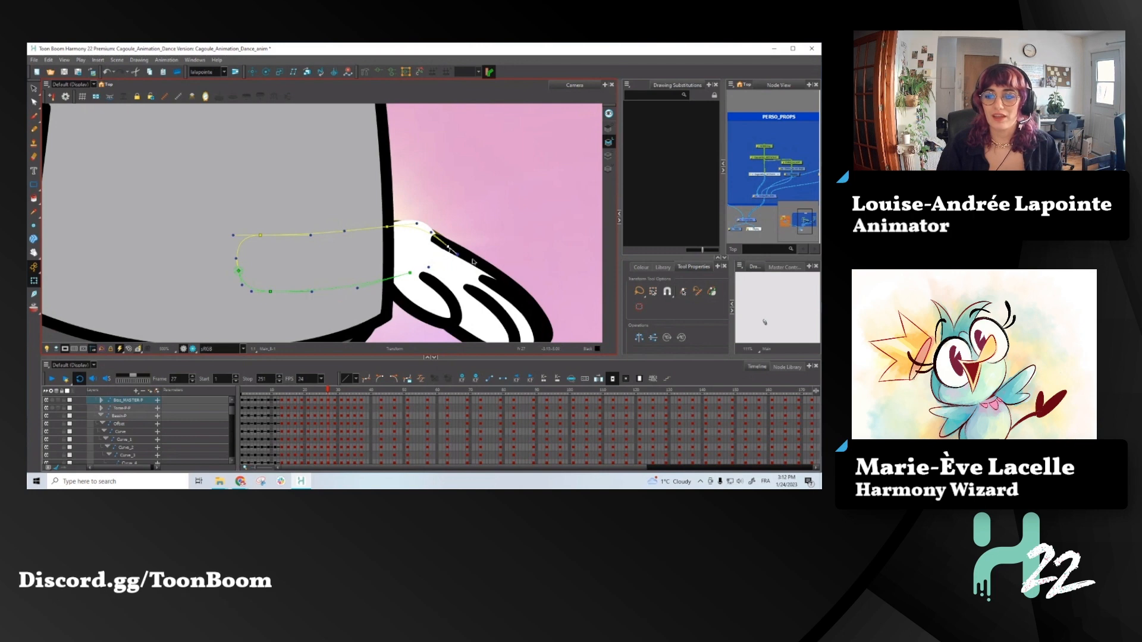
- Select the screen-right hand's drawing and open its contour for editing with the Contour Editor
click(472, 279)
scroll(416, 215, down, 2)
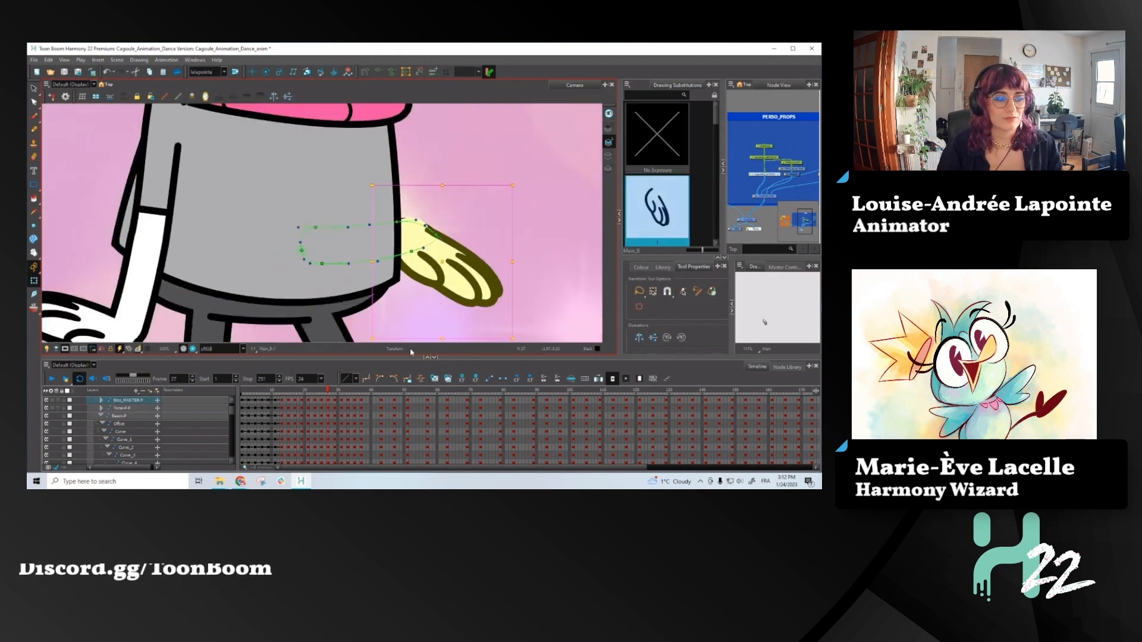
click(34, 102)
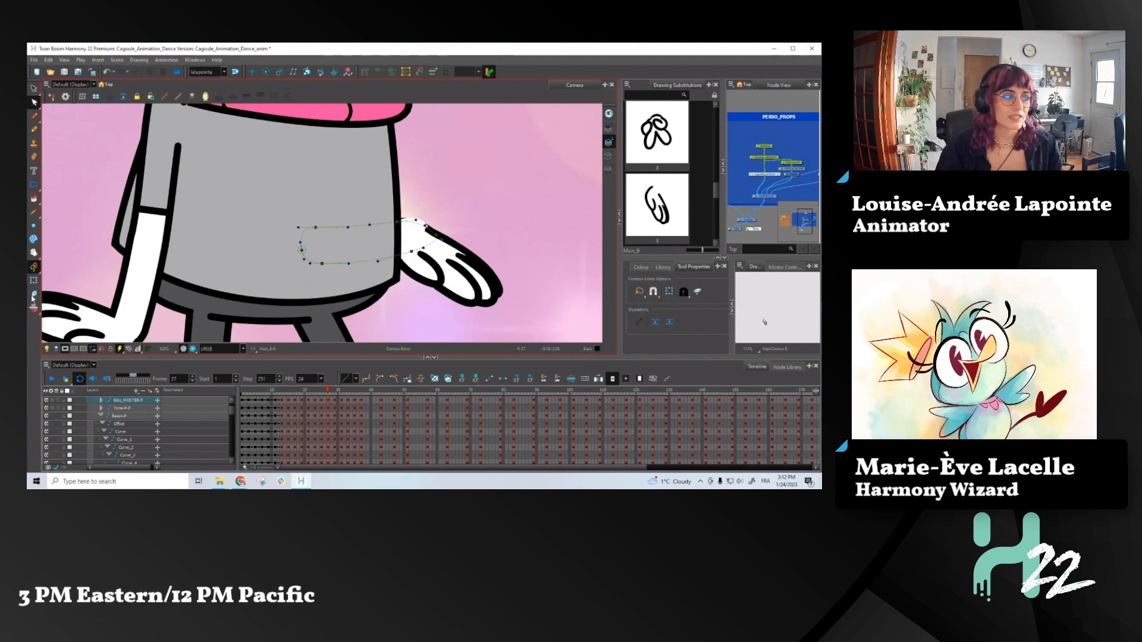
key(shift+t)
click(426, 256)
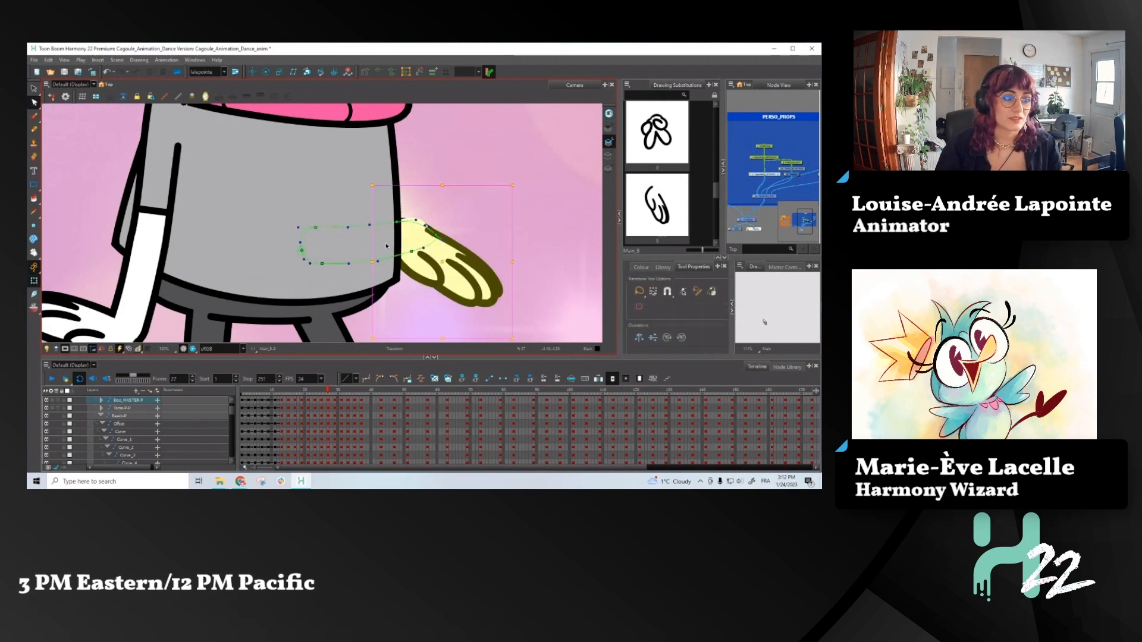
click(34, 130)
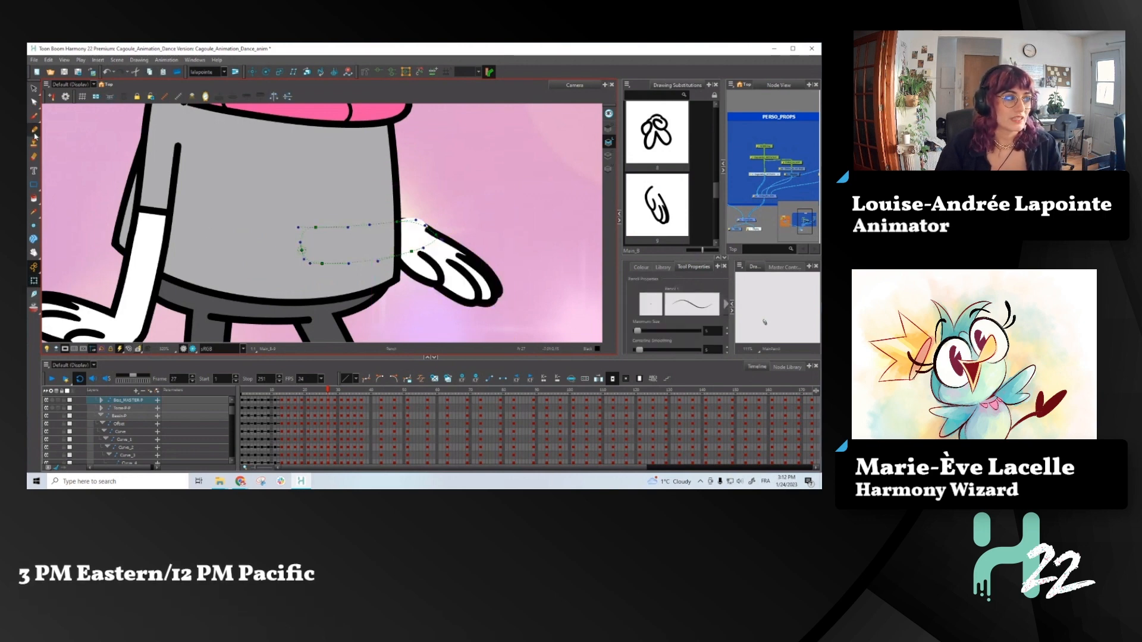
click(33, 103)
scroll(426, 226, up, 5)
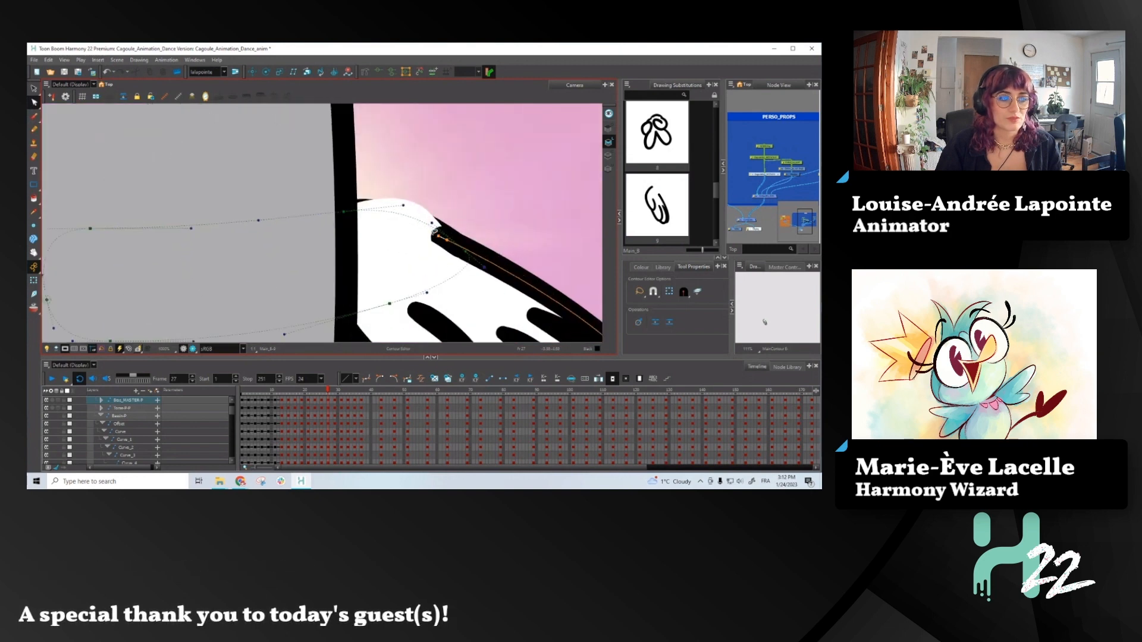
drag(435, 231, 447, 239)
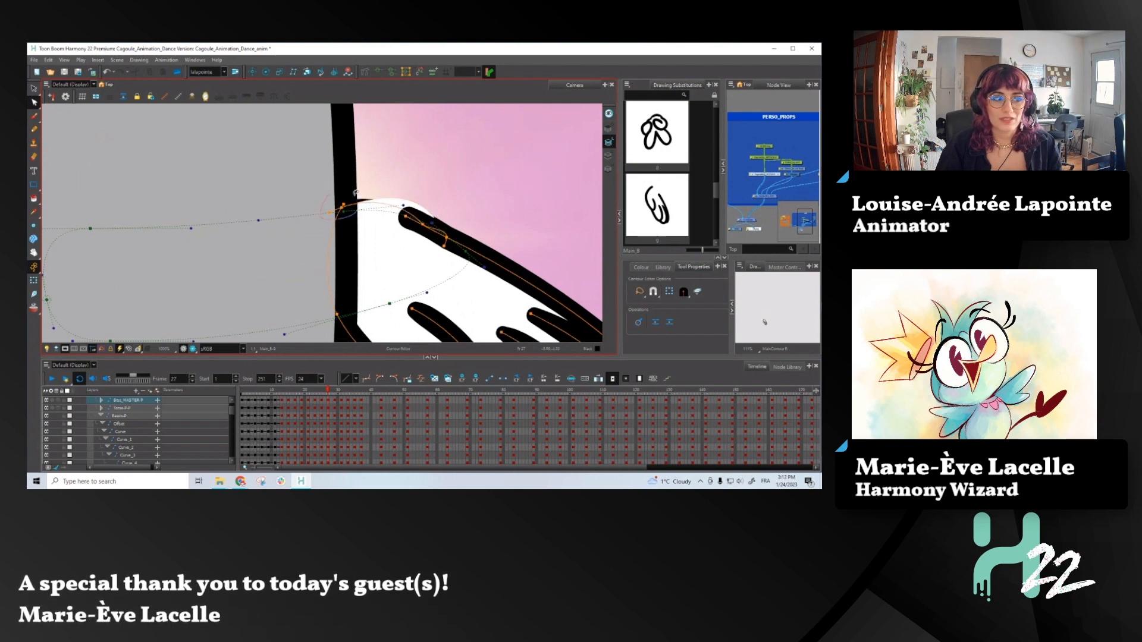
- Switch to the hand's colour art and pull its wrist contour points inward, exposing the forearm's outline underneath
drag(349, 185, 339, 246)
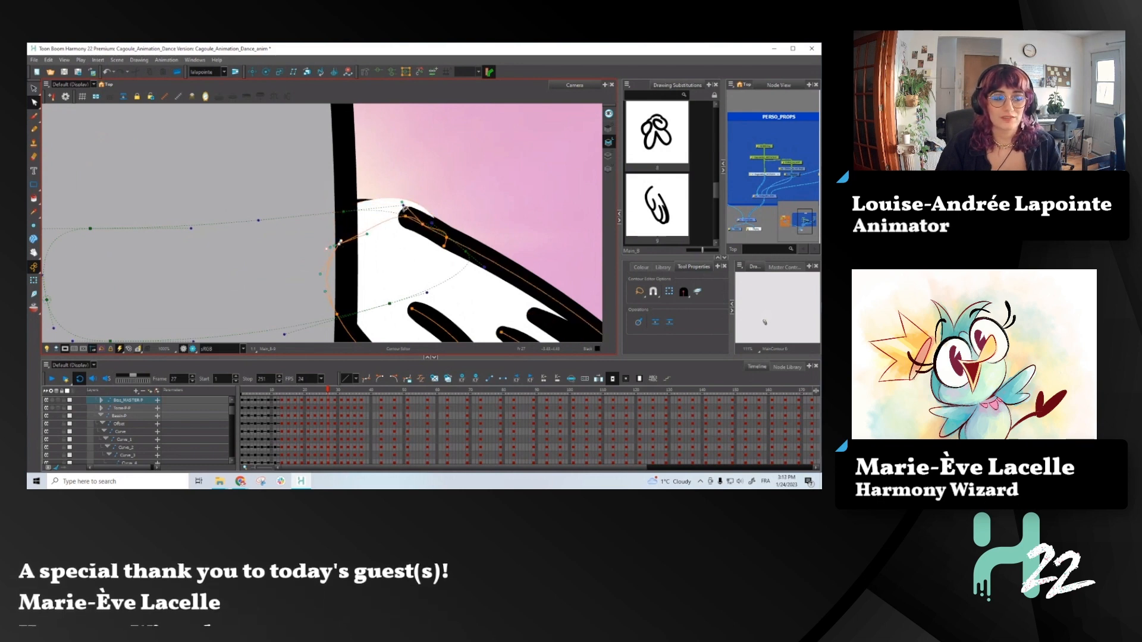
click(609, 155)
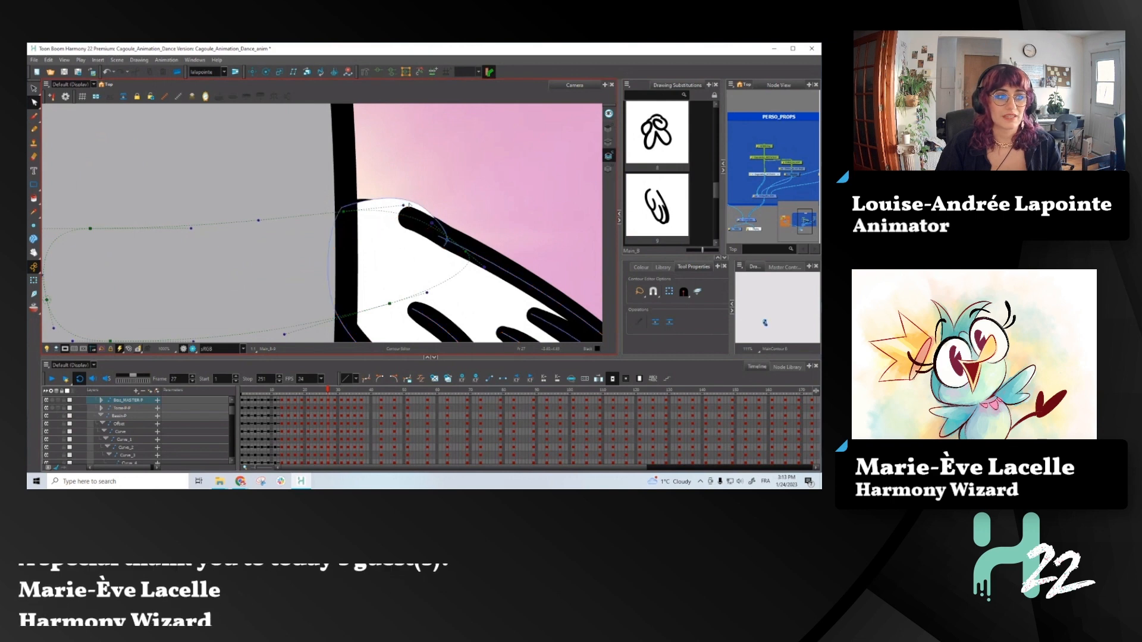
drag(429, 214, 422, 223)
drag(341, 209, 354, 257)
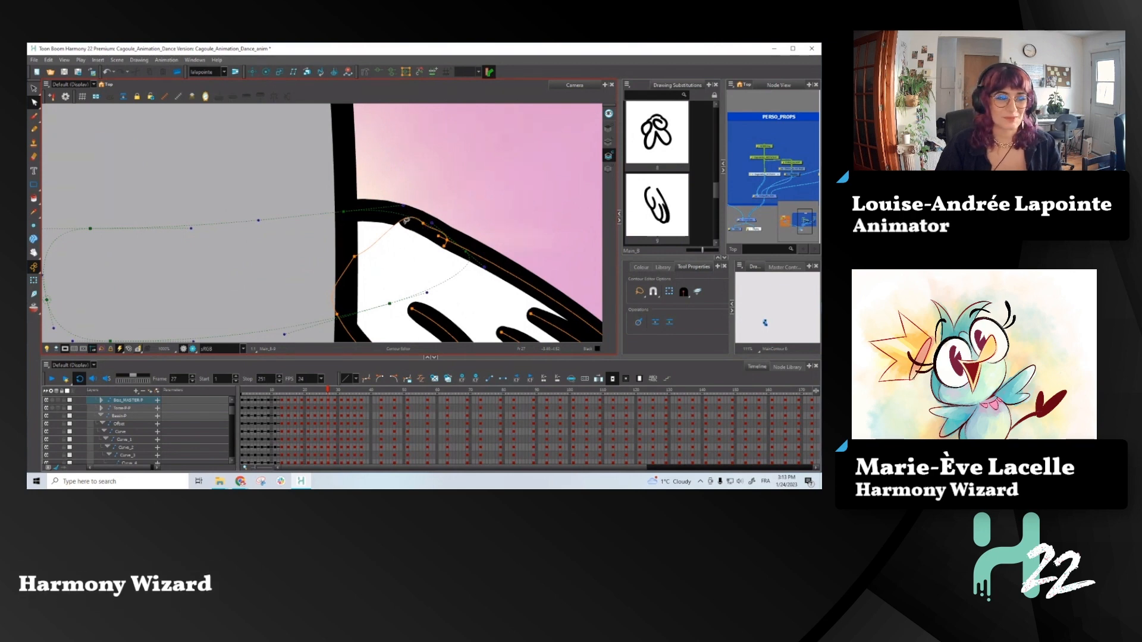
drag(405, 205, 415, 239)
scroll(439, 183, down, 6)
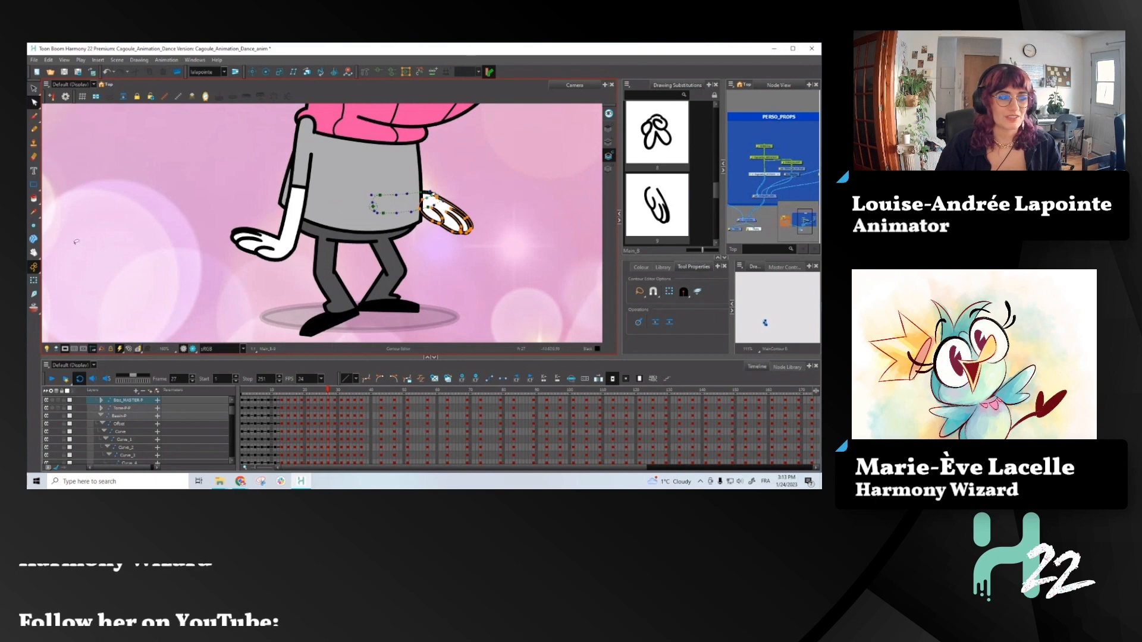
key(shift+t)
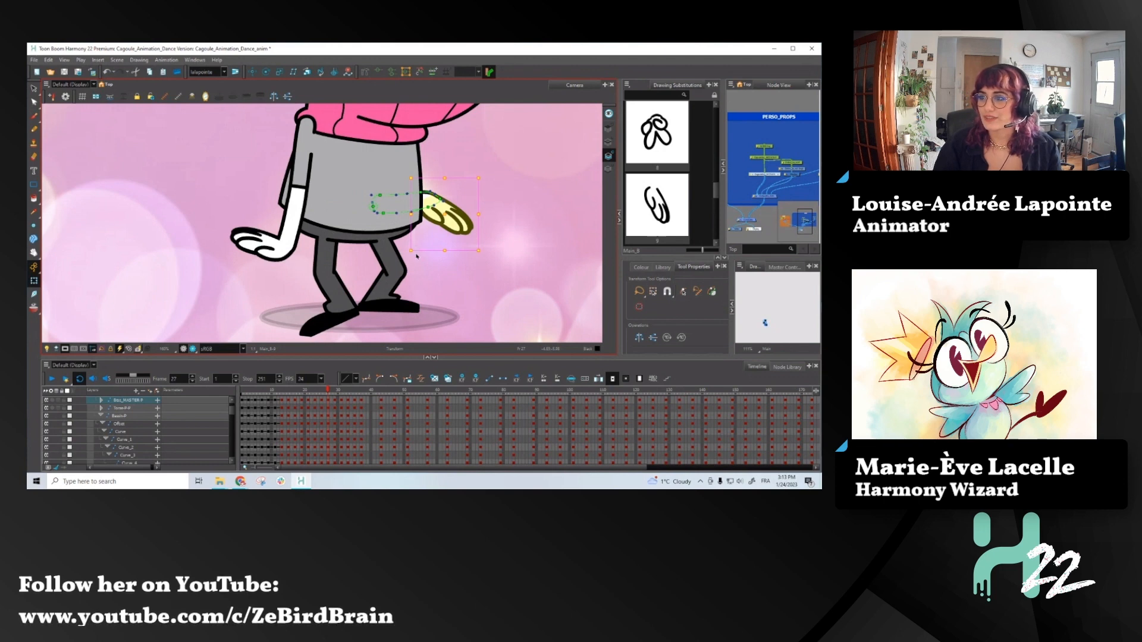
scroll(358, 271, down, 4)
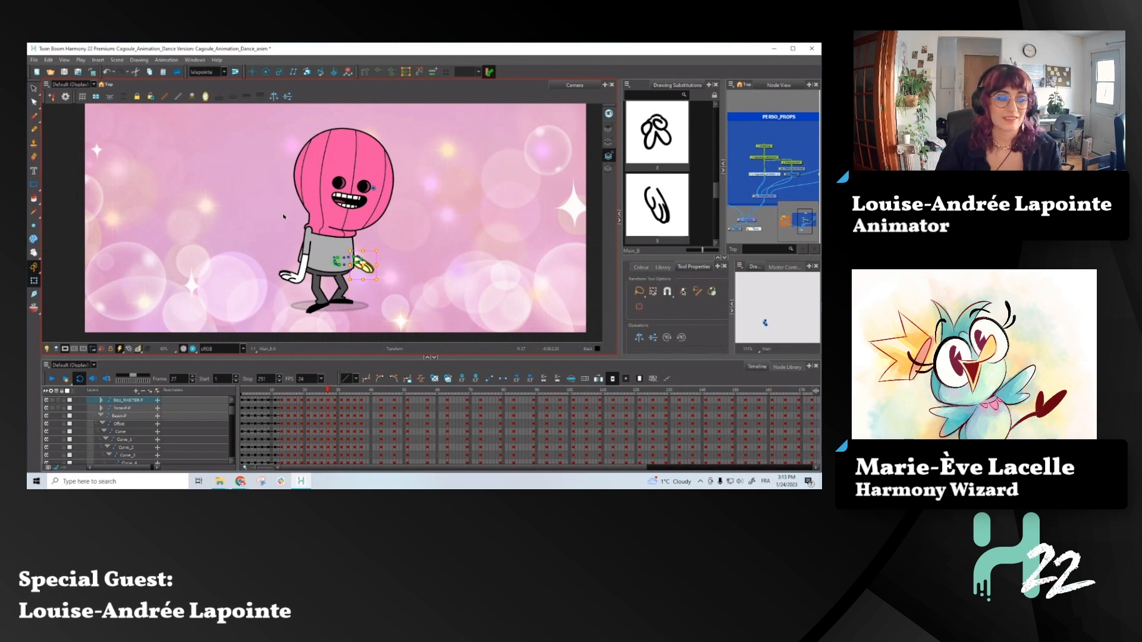
- Move the screen-left hand up and angle its fingers downward, with onion skin turned on
click(313, 275)
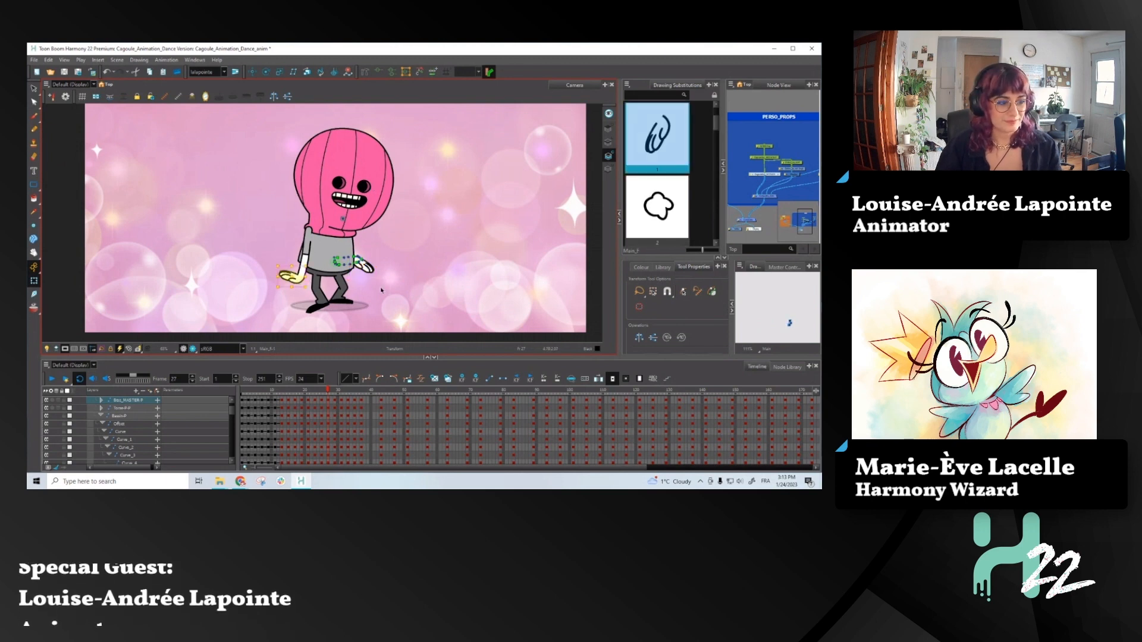
scroll(315, 275, up, 2)
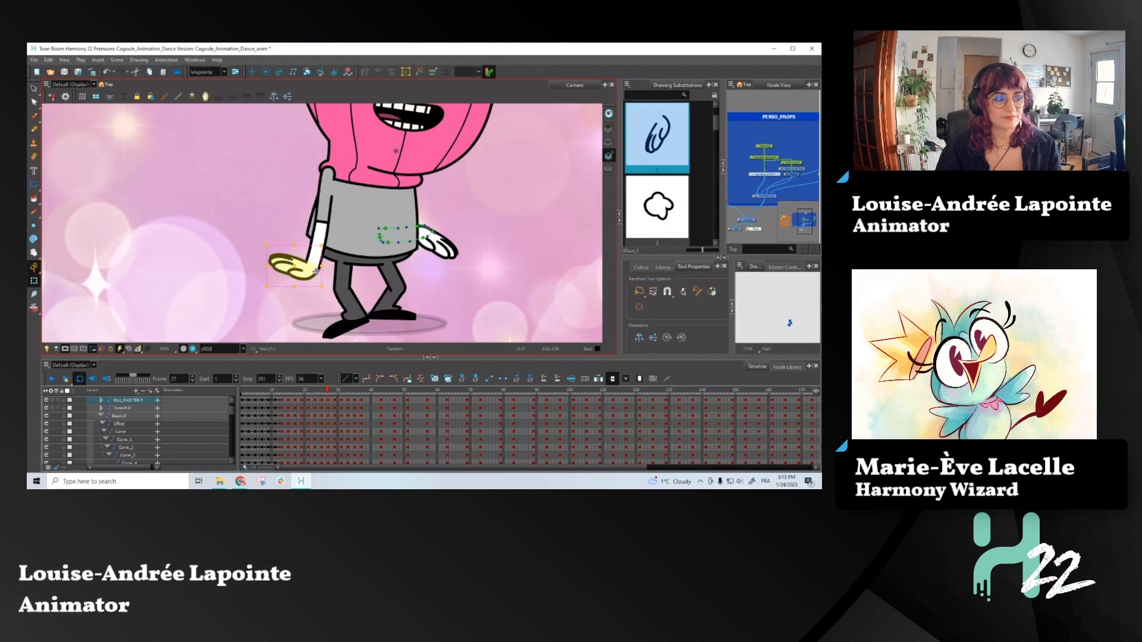
drag(327, 294, 298, 242)
click(34, 308)
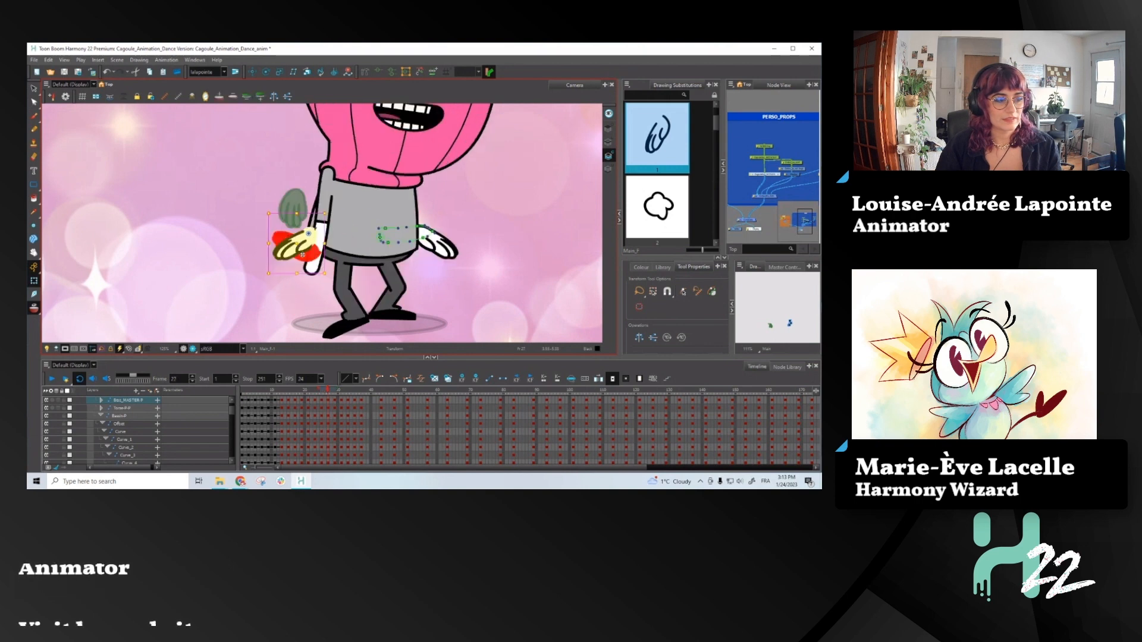
- Rotate the screen-left forearm to nearly horizontal so that it lies over the repositioned hand
click(313, 262)
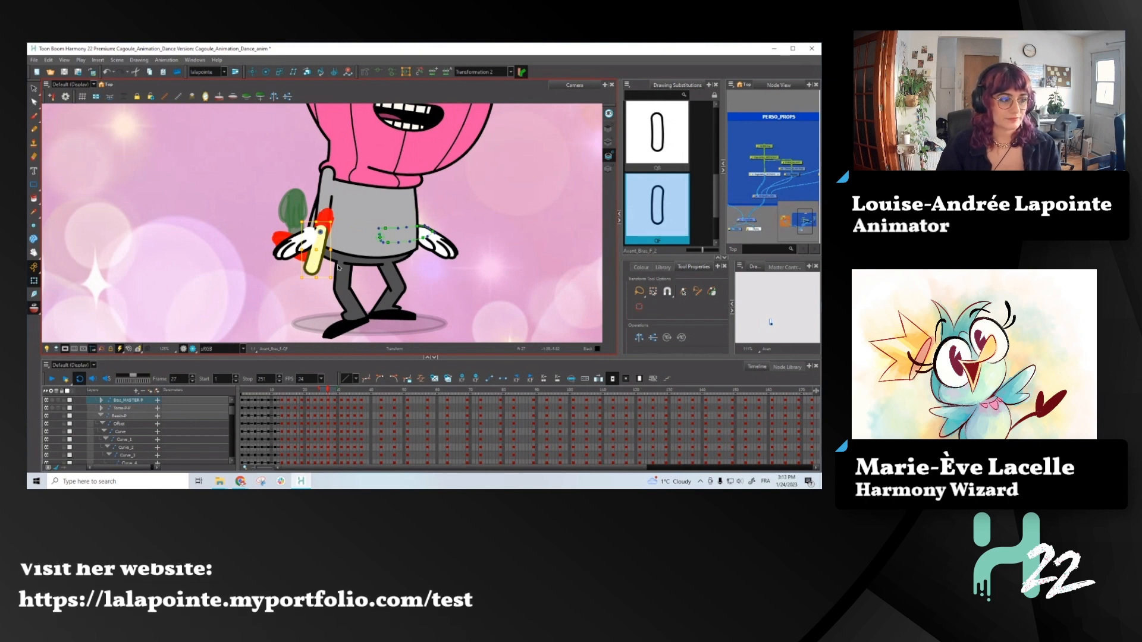
drag(334, 283, 284, 255)
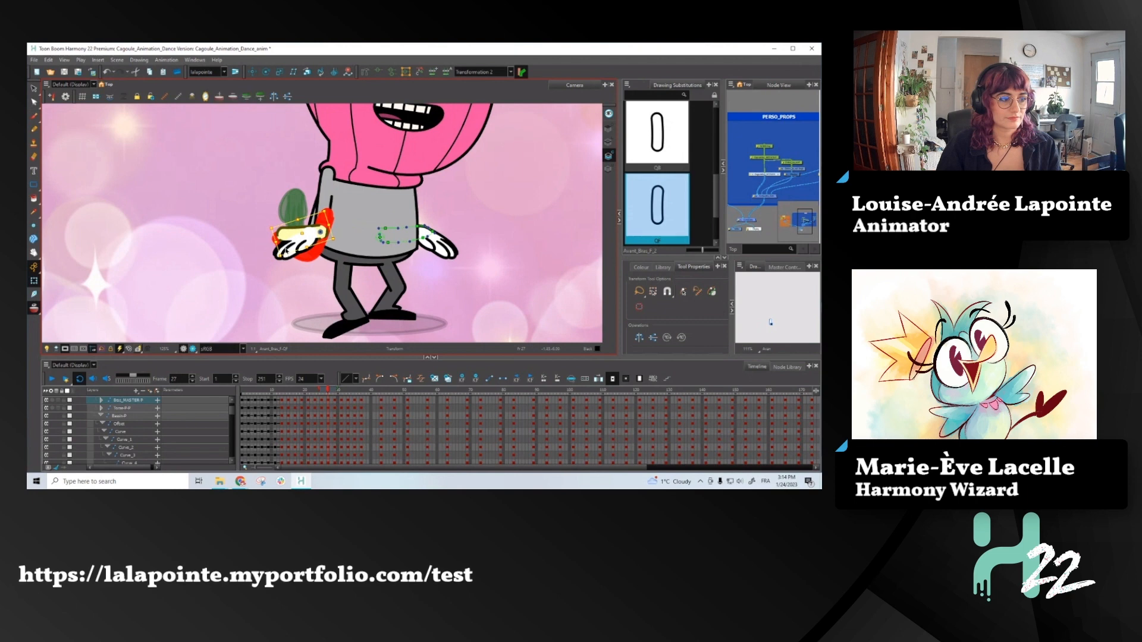
scroll(283, 217, up, 2)
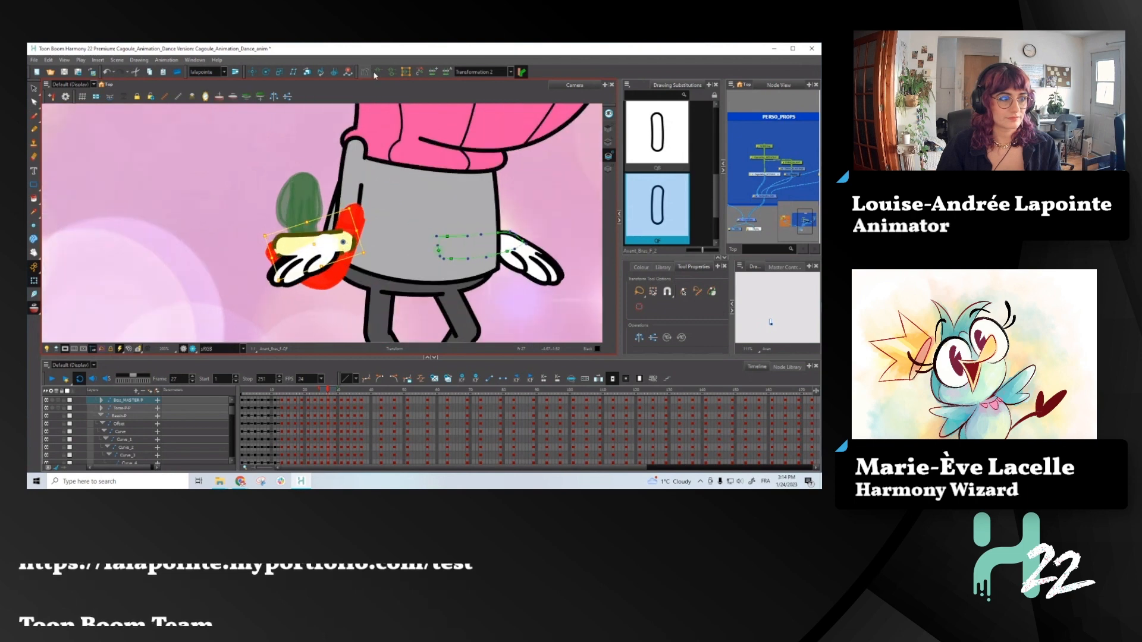
- Shorten the screen-left forearm by moving the deformation points at its hand end back to the wrist
scroll(295, 228, up, 2)
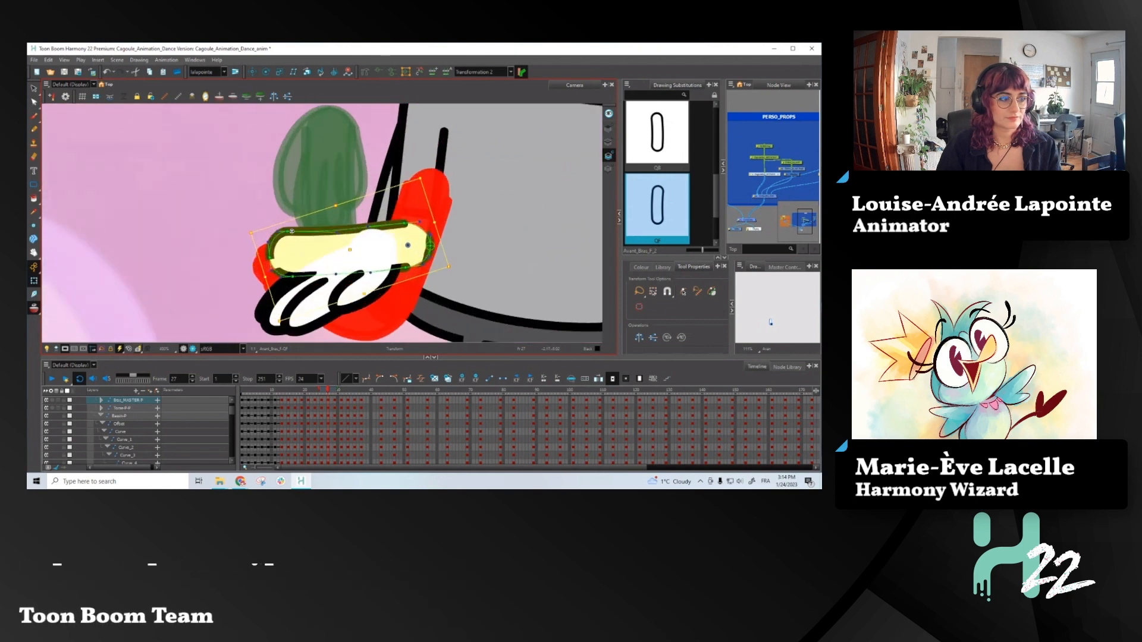
key(Escape)
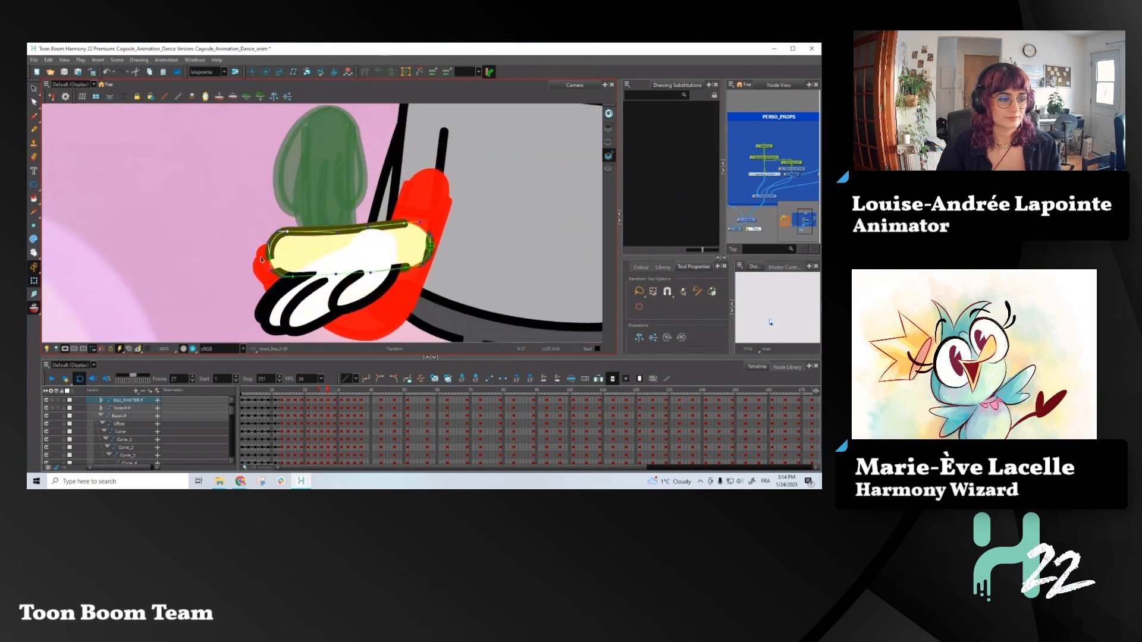
click(406, 73)
drag(271, 260, 345, 253)
drag(420, 226, 415, 193)
drag(354, 275, 345, 279)
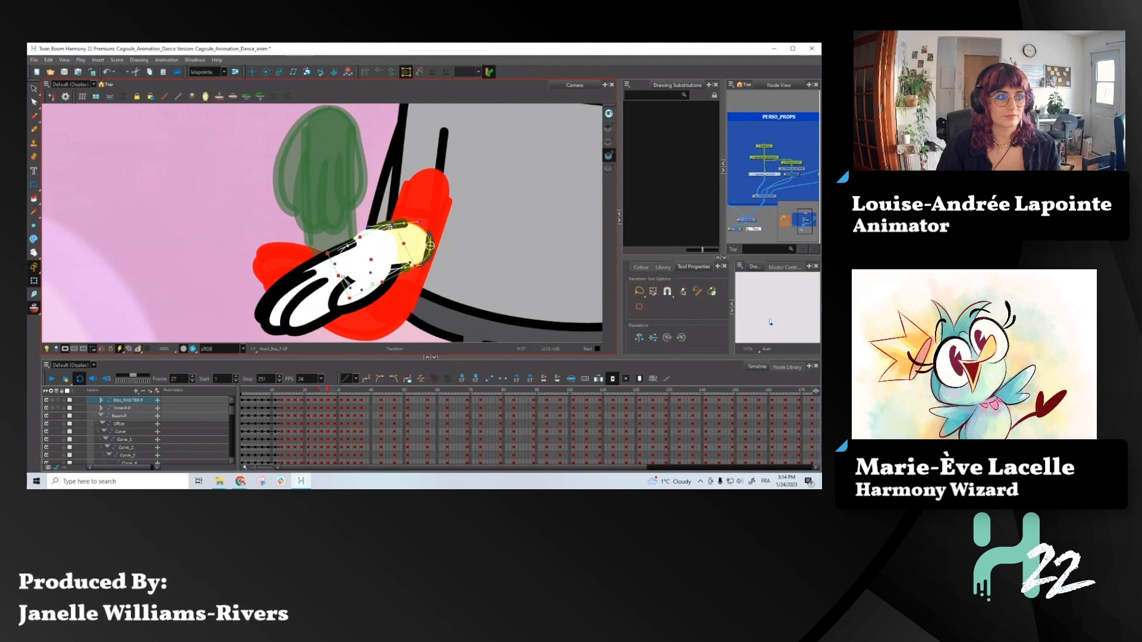
click(406, 72)
- Adjust the forearm's deformation points and handles so its outline curves smoothly into the screen-left hand
scroll(375, 227, up, 2)
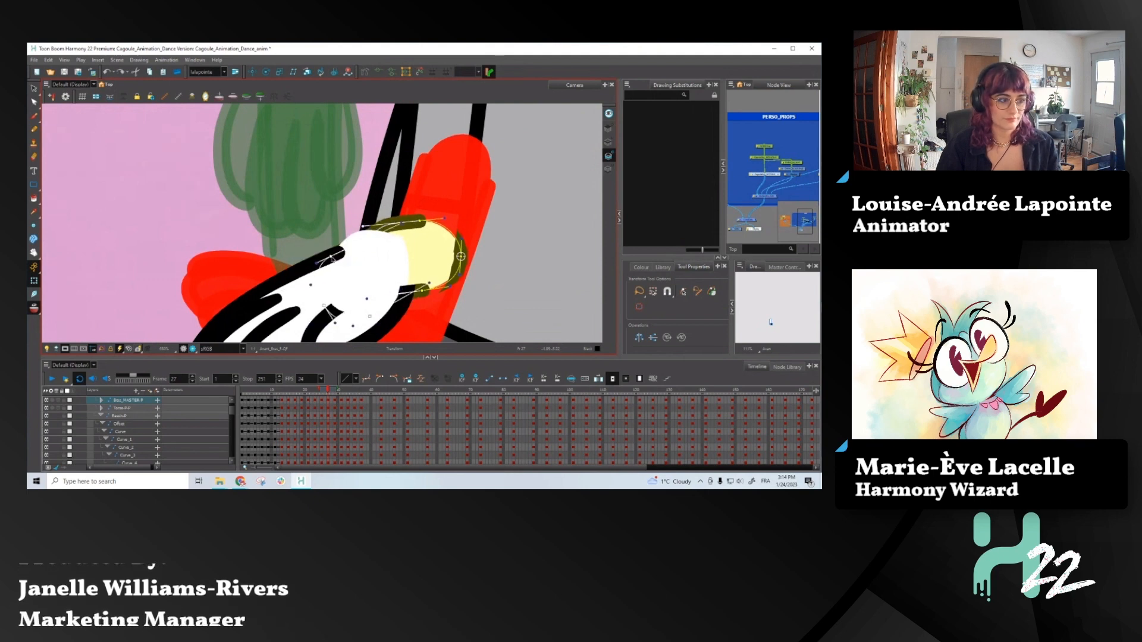
click(330, 258)
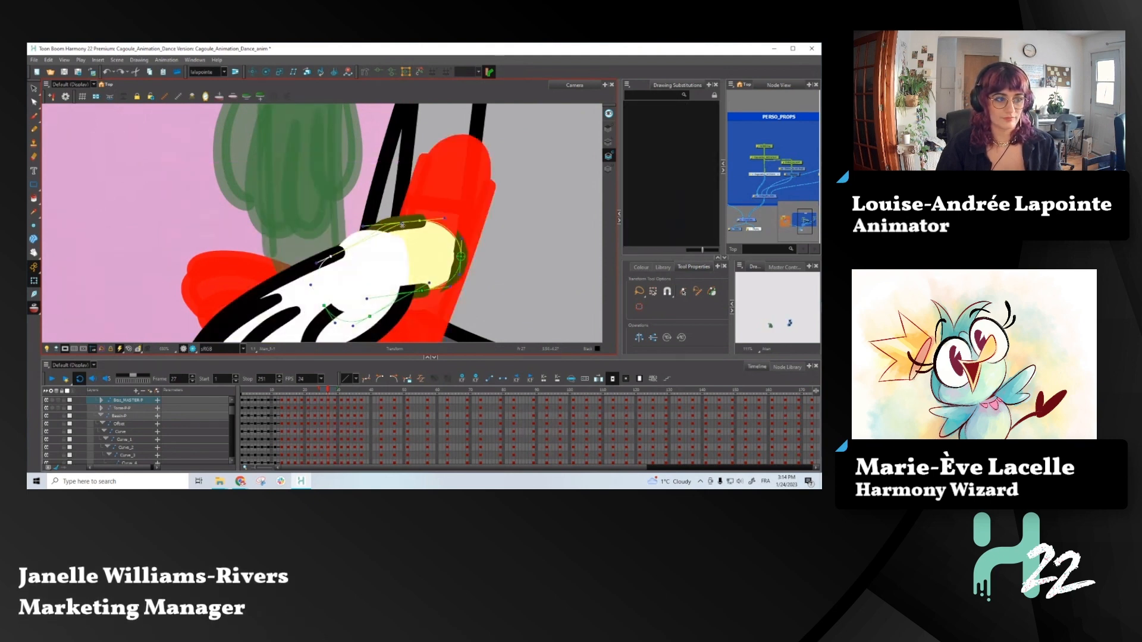
click(355, 243)
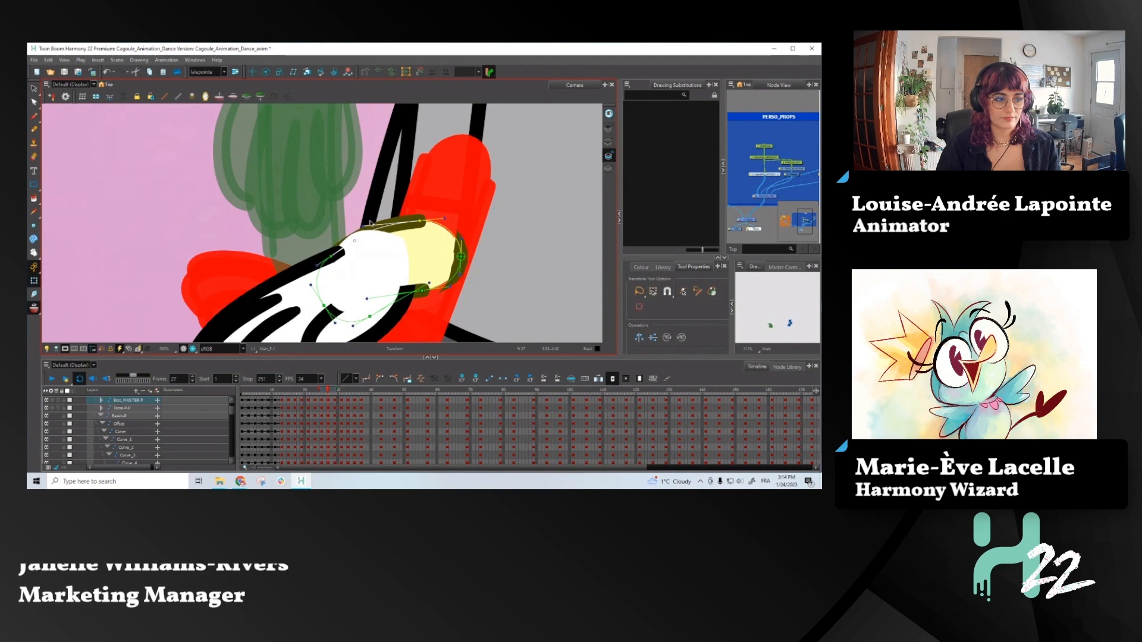
drag(363, 226, 420, 221)
drag(424, 291, 428, 291)
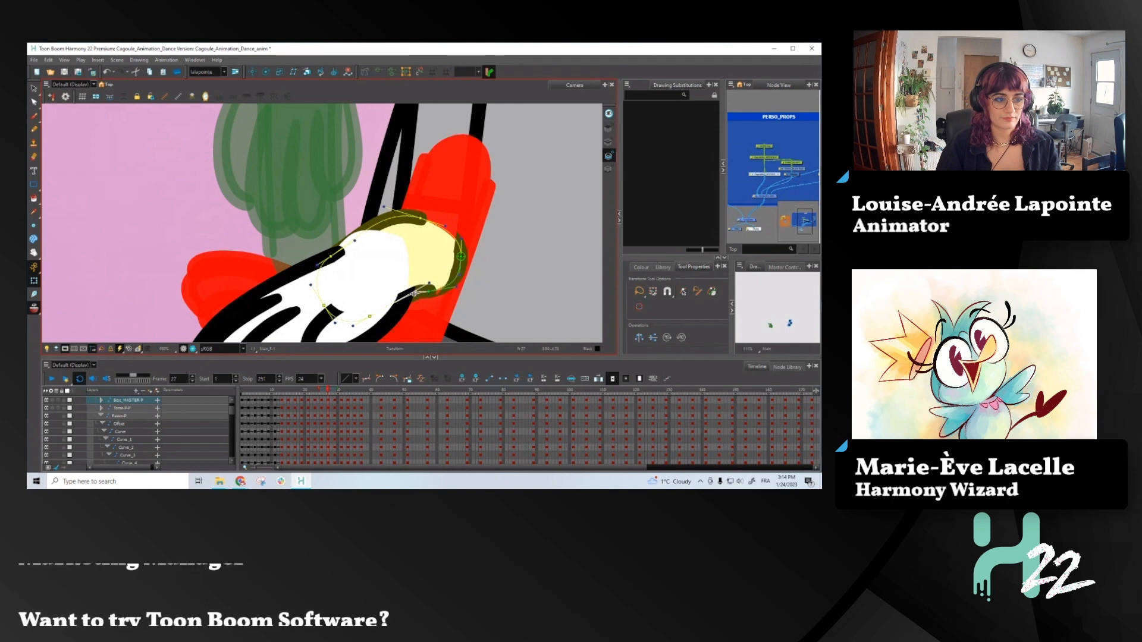
drag(415, 293, 393, 296)
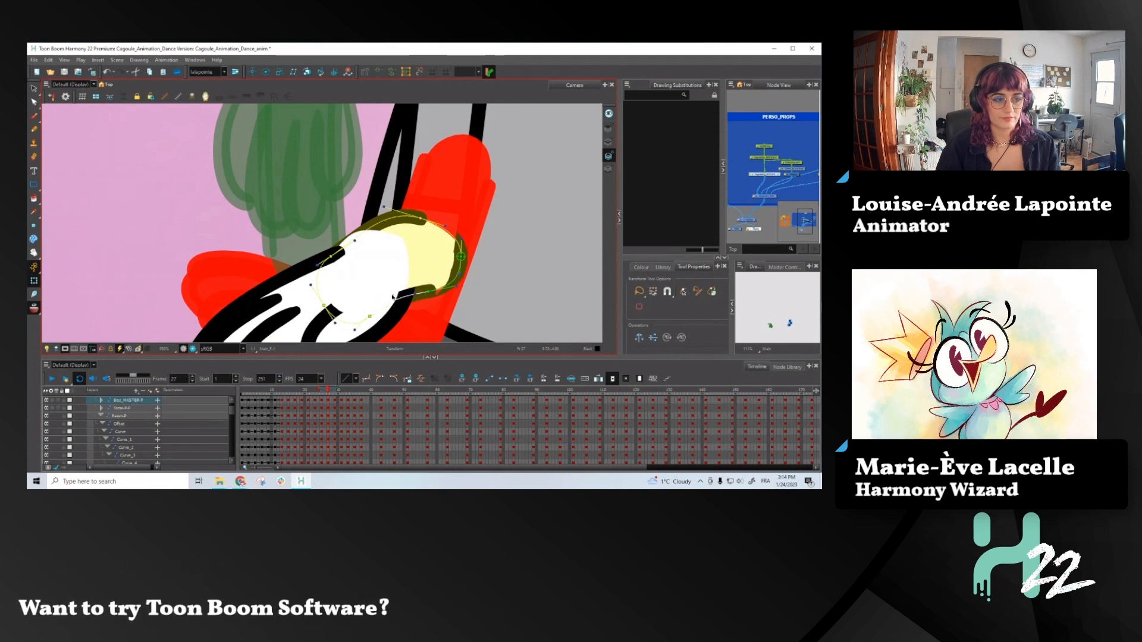
click(394, 304)
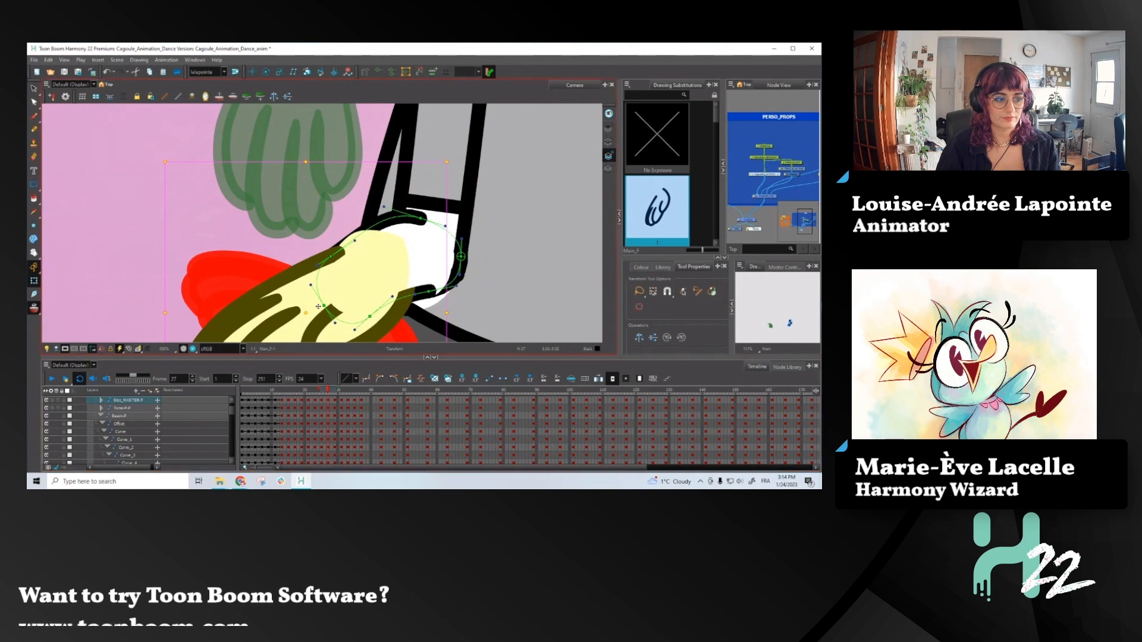
drag(325, 305, 351, 287)
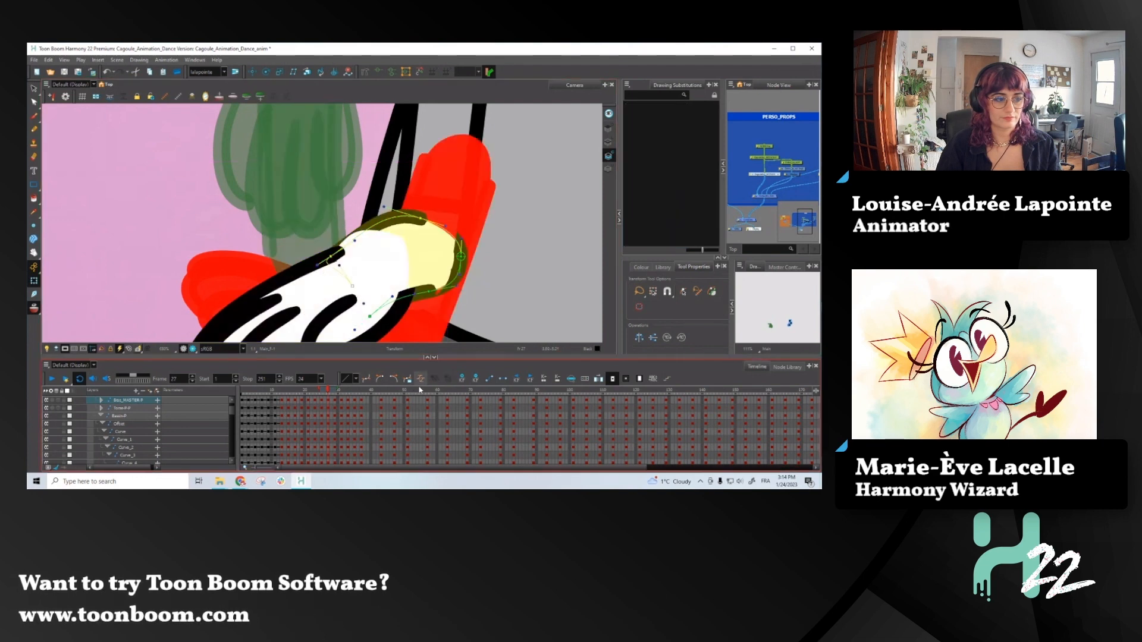
- Duplicate the screen-left hand's drawing and pull its upper wrist contour inward to expose the forearm's outline
click(383, 291)
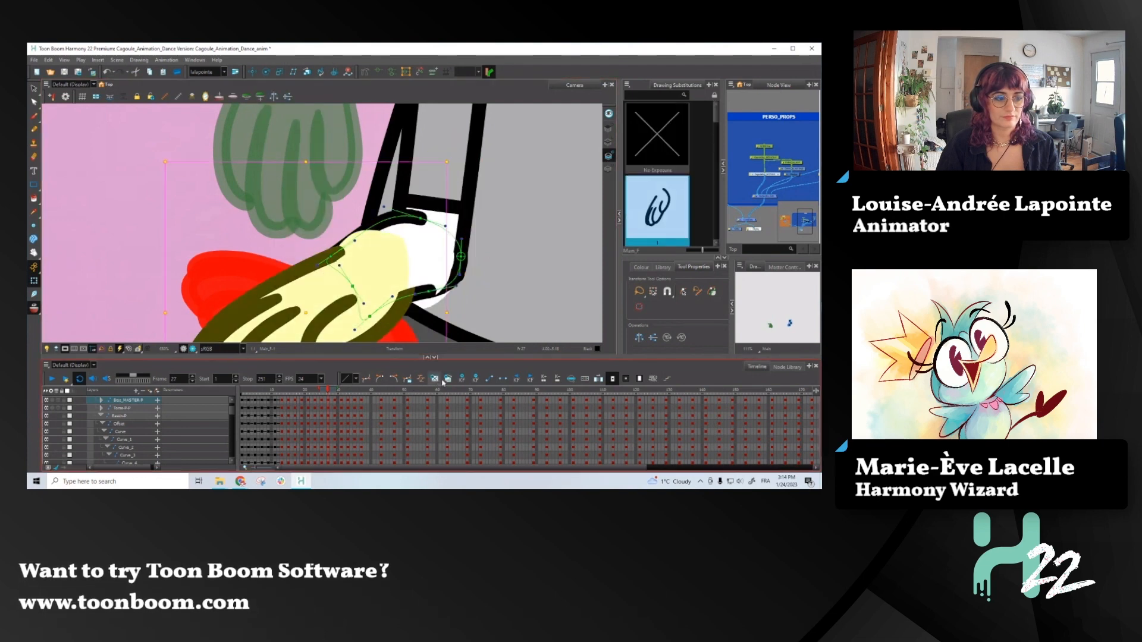
click(448, 380)
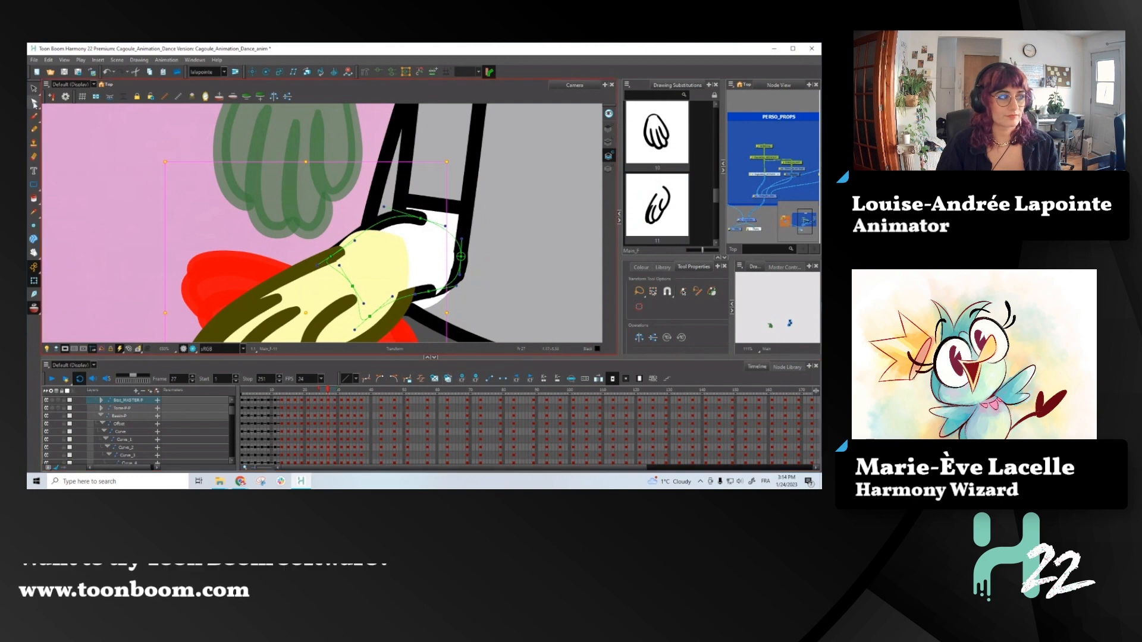
key(alt+q)
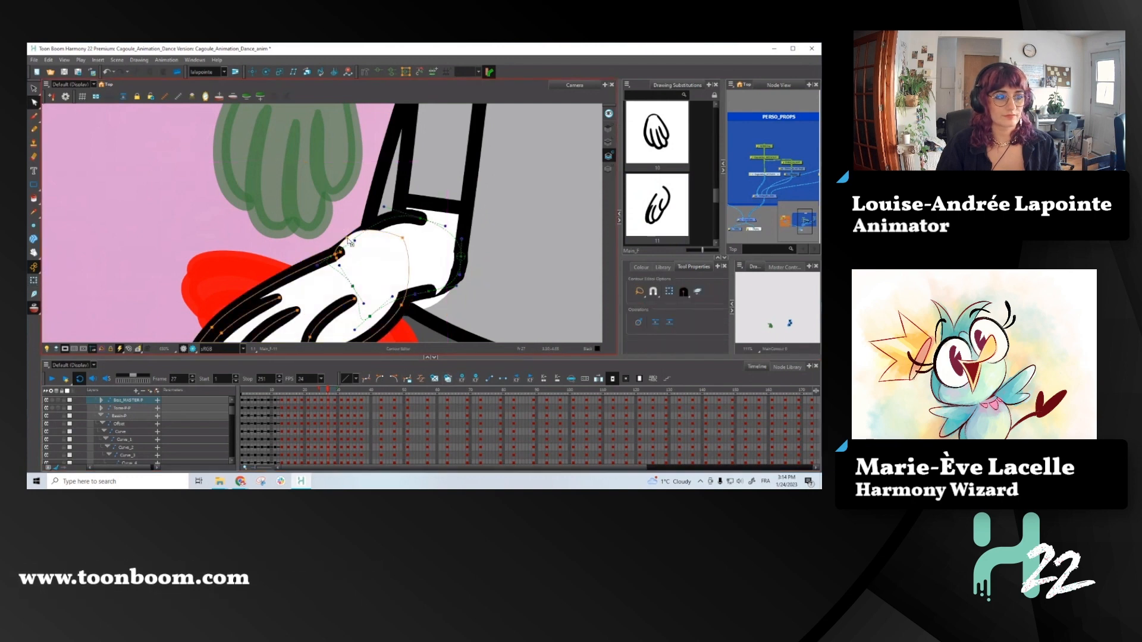
drag(347, 240, 356, 262)
scroll(407, 244, down, 5)
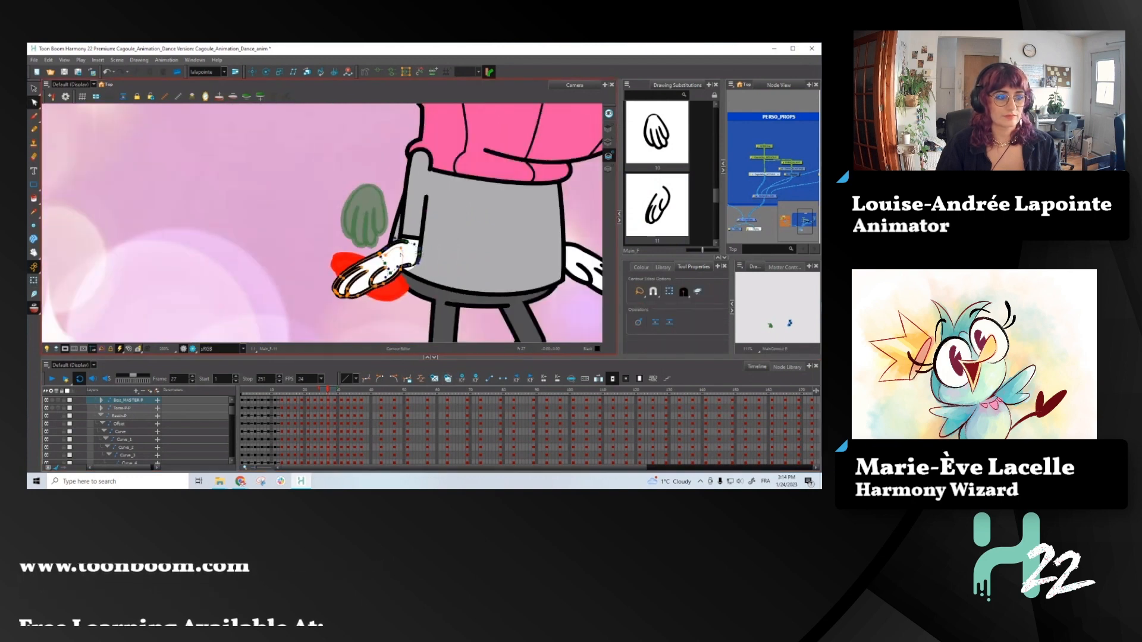
- Step back and forth through the frames around frame 27 to review the arm and hand motion
key(comma)
key(period)
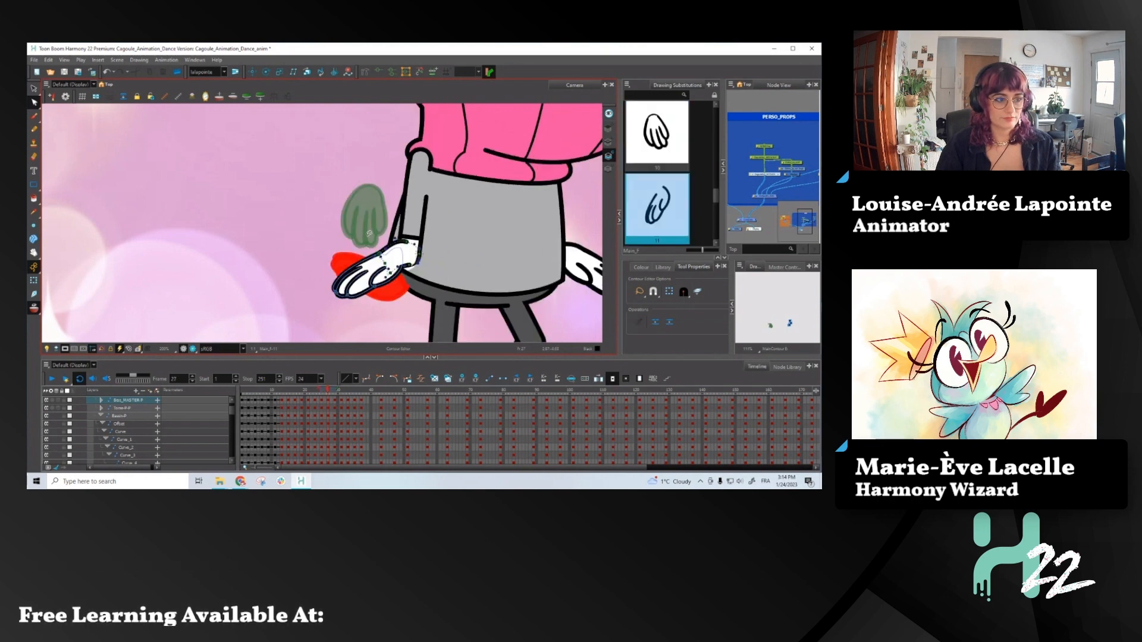
key(shift+t)
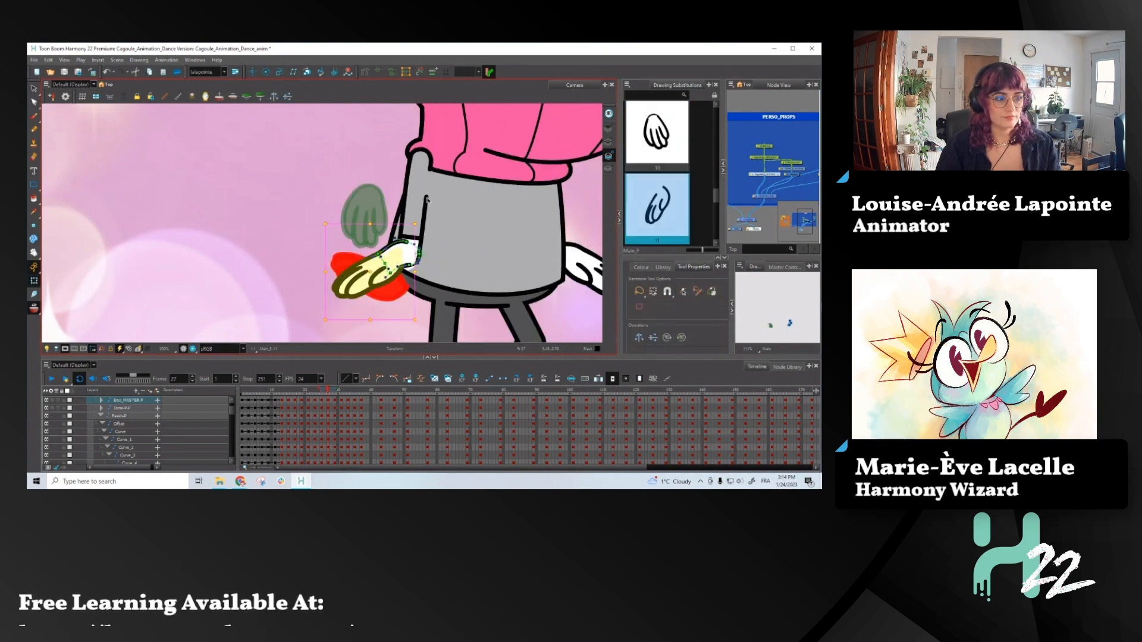
click(426, 198)
key(period)
key(period)
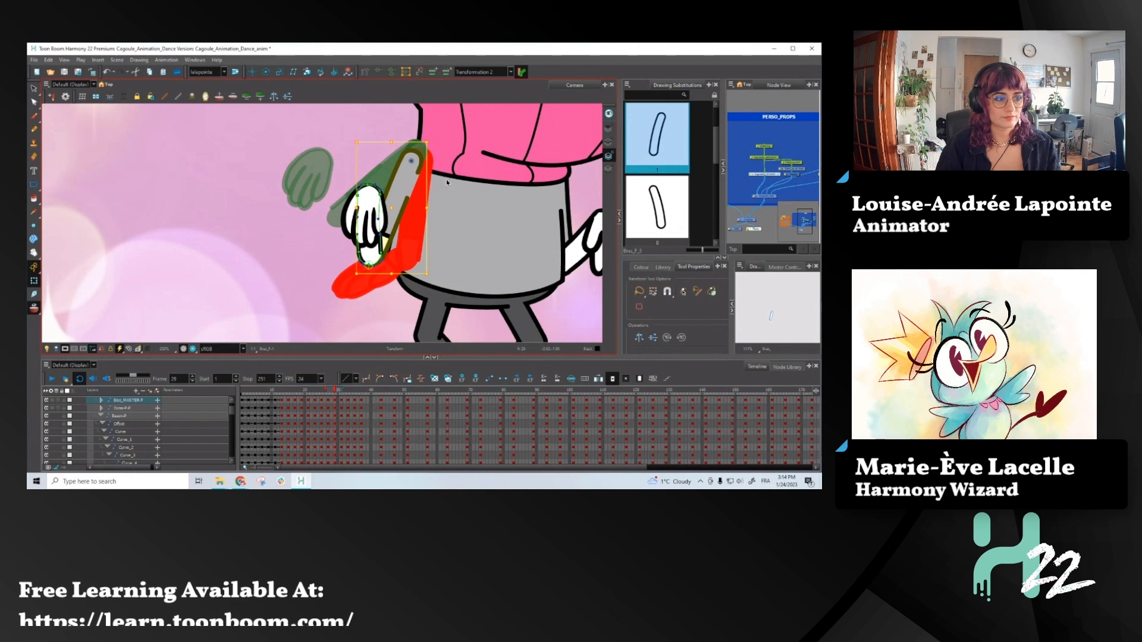
scroll(421, 198, down, 2)
key(comma)
key(comma)
key(comma)
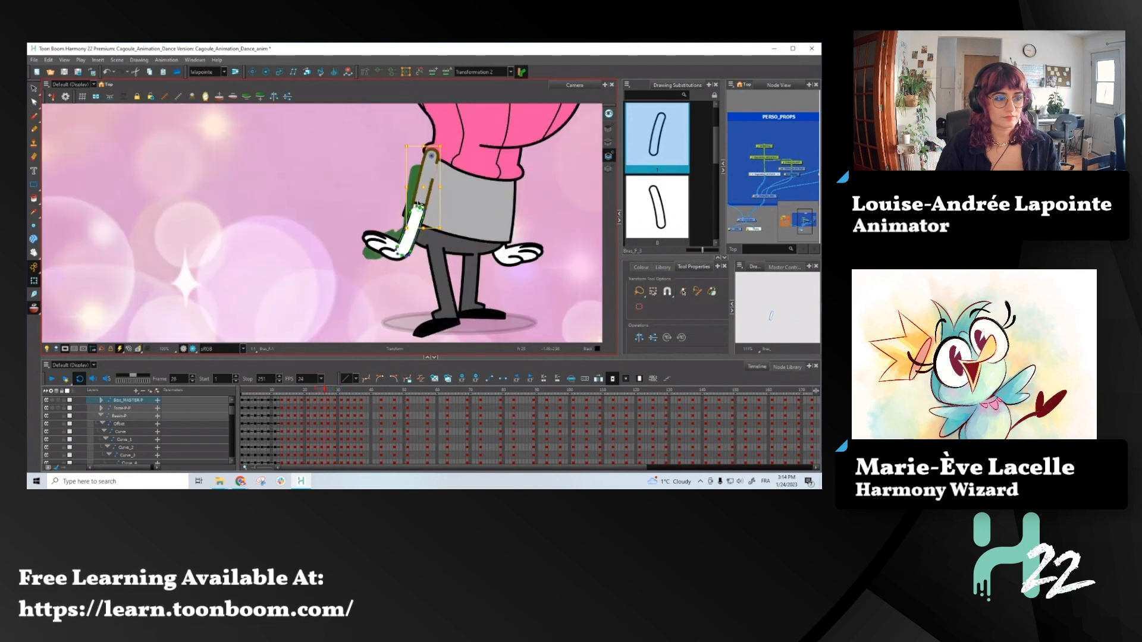
- Rotate the whole screen-left arm slightly outward at frame 27, checking it against the previous frame
key(period)
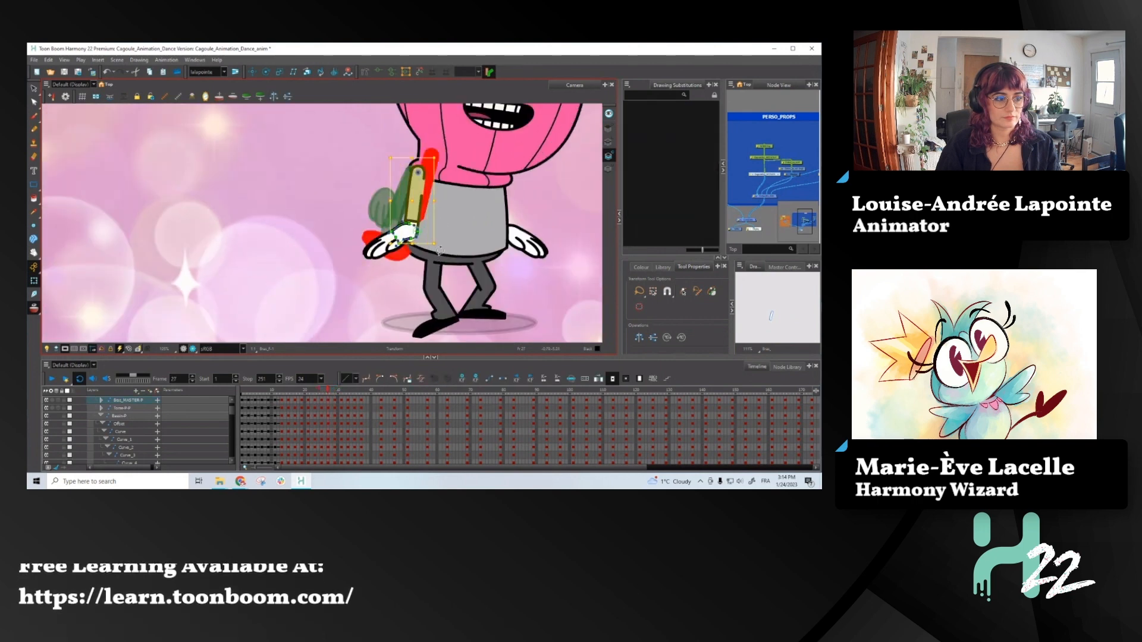
key(b)
drag(437, 278, 427, 281)
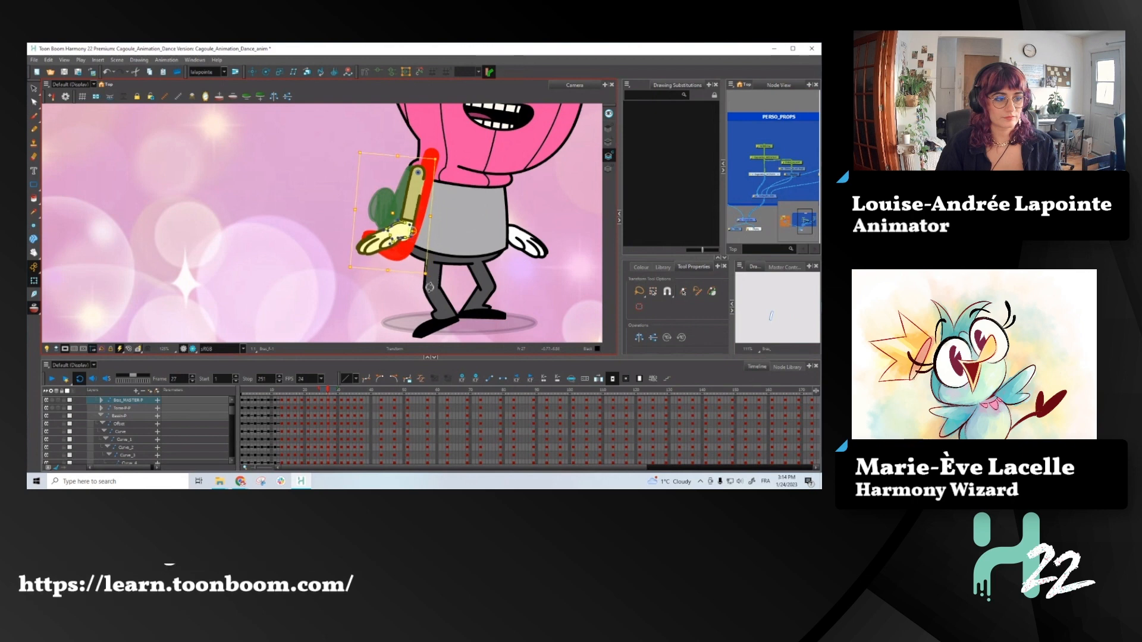
key(comma)
key(period)
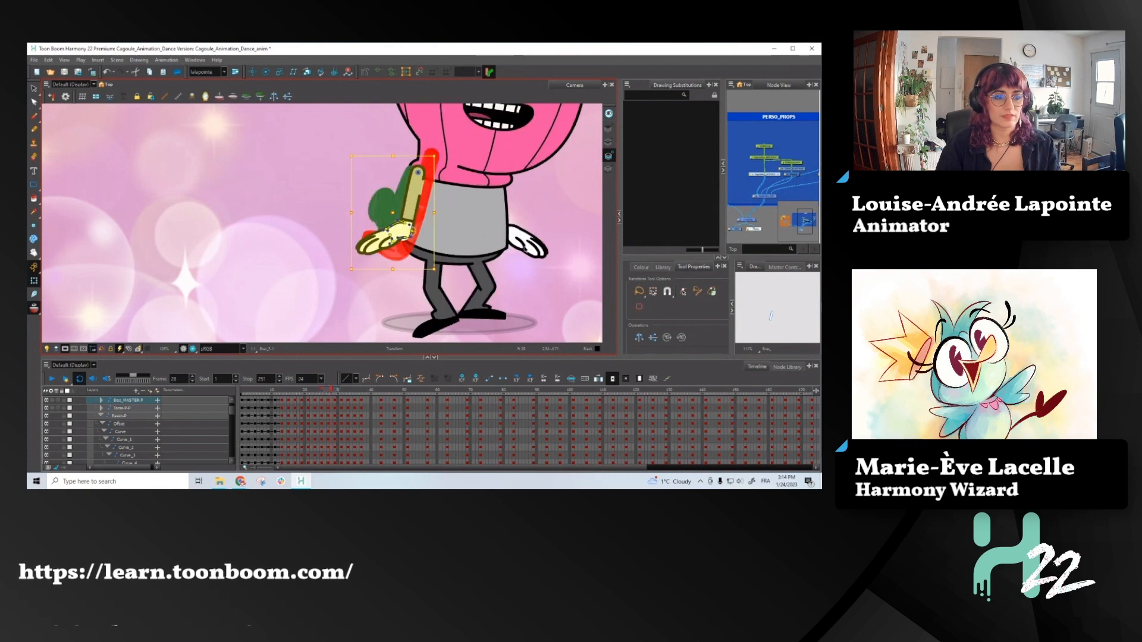
- Tilt the screen-left forearm and hand outward at frame 29, comparing the pose with the neighbouring frames
key(period)
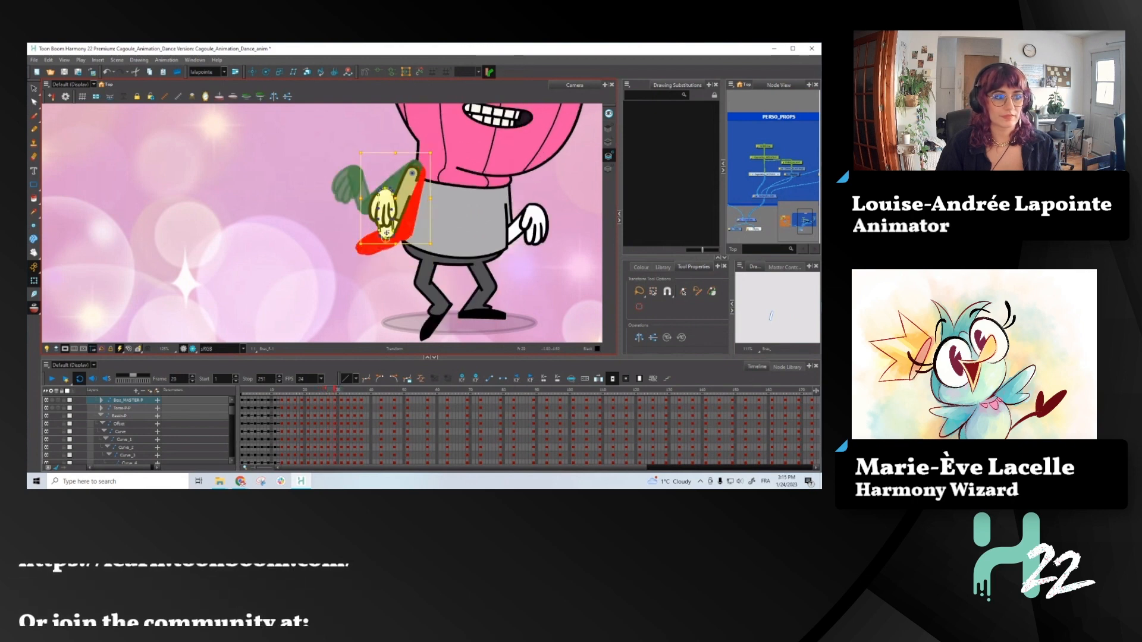
key(period)
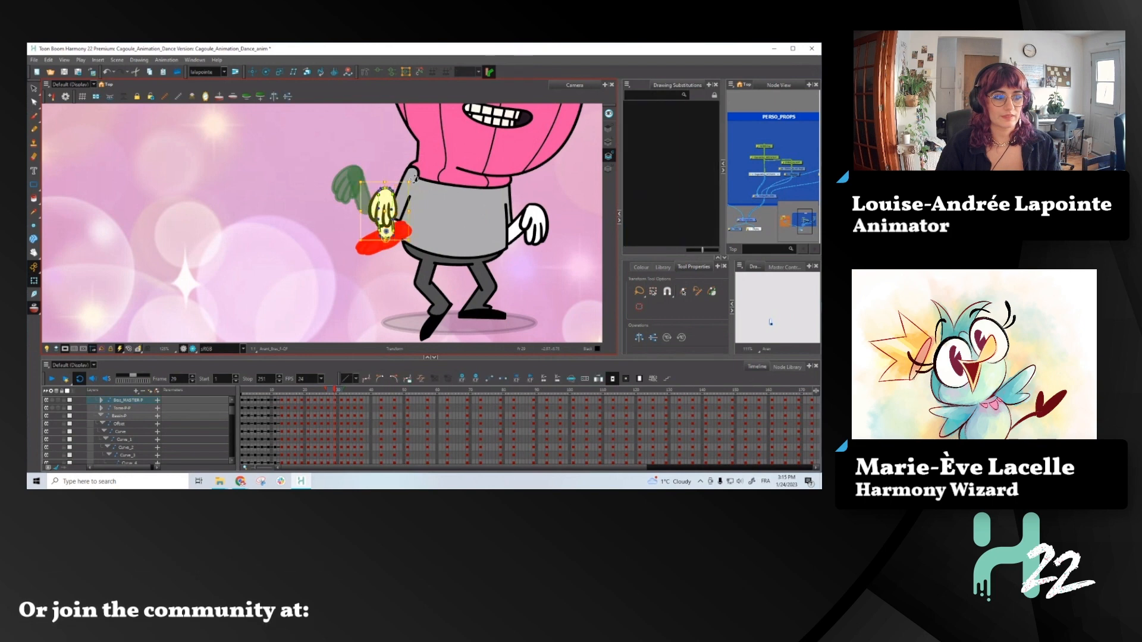
drag(415, 179, 380, 185)
key(comma)
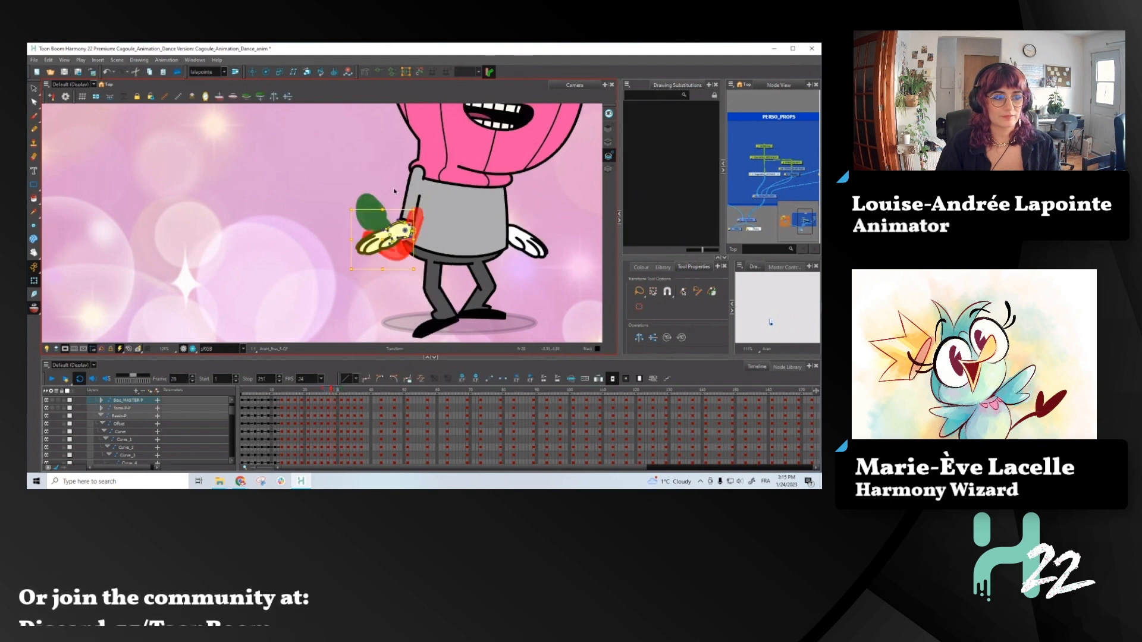
key(period)
key(period)
key(period)
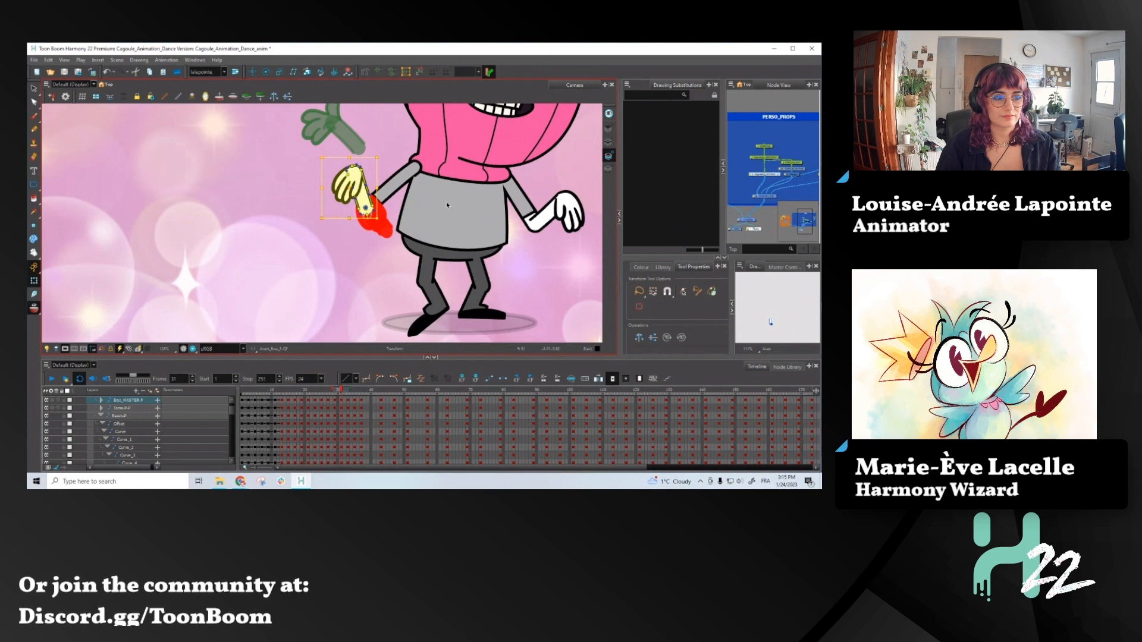
key(comma)
key(comma)
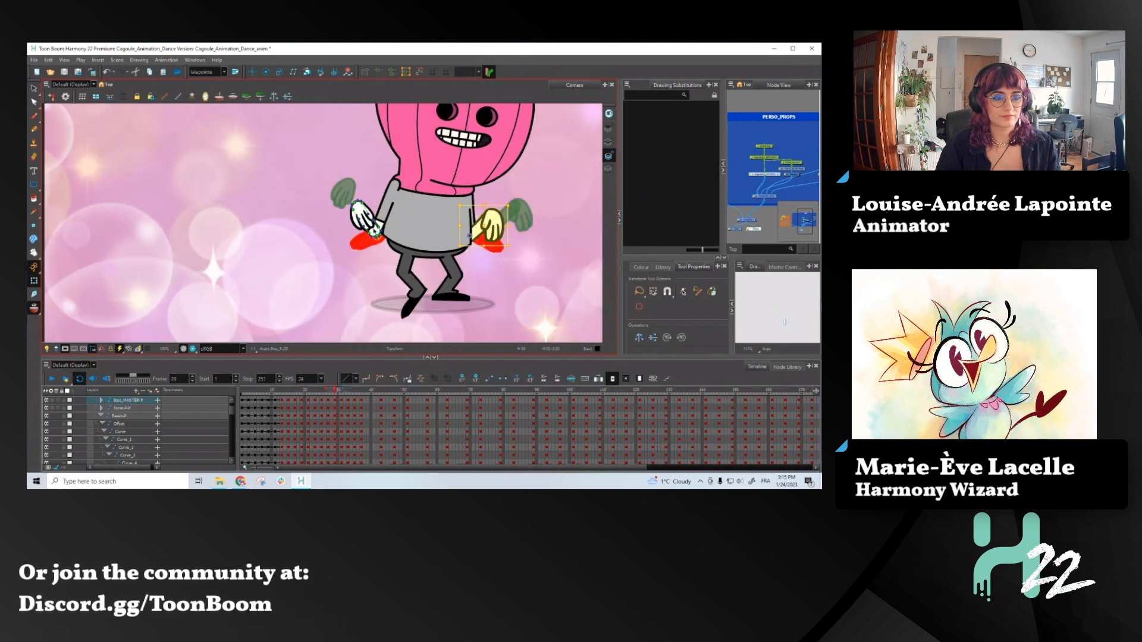
- Rotate and reposition the screen-right forearm and hand at frame 29 so they angle away from the body
key(2)
drag(511, 201, 520, 214)
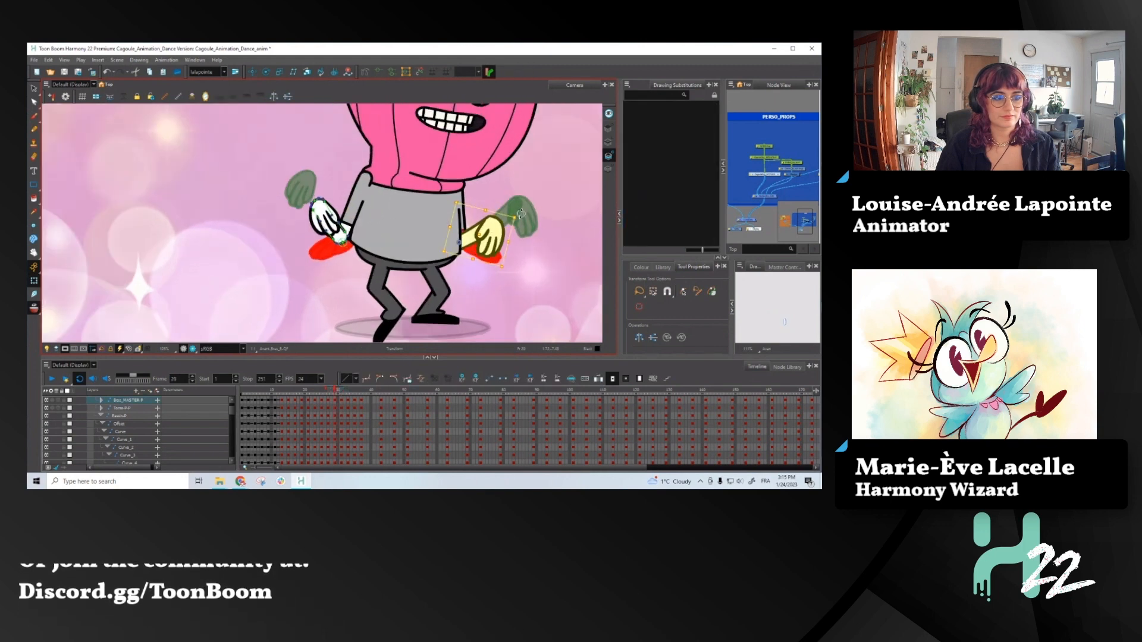
key(comma)
key(period)
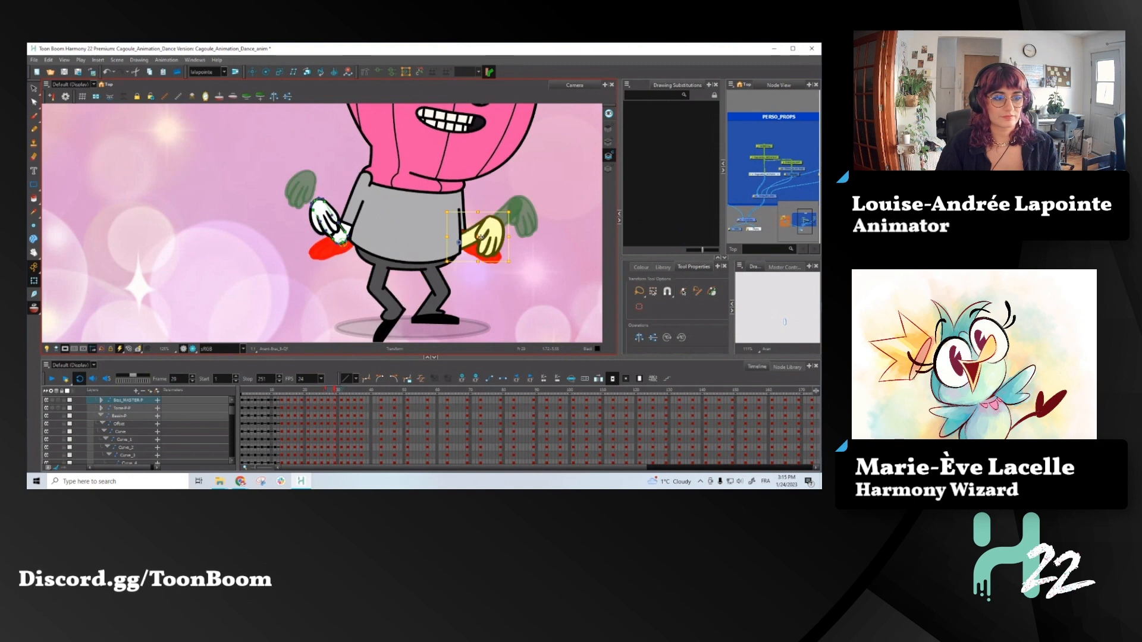
key(b)
drag(511, 267, 522, 254)
click(477, 236)
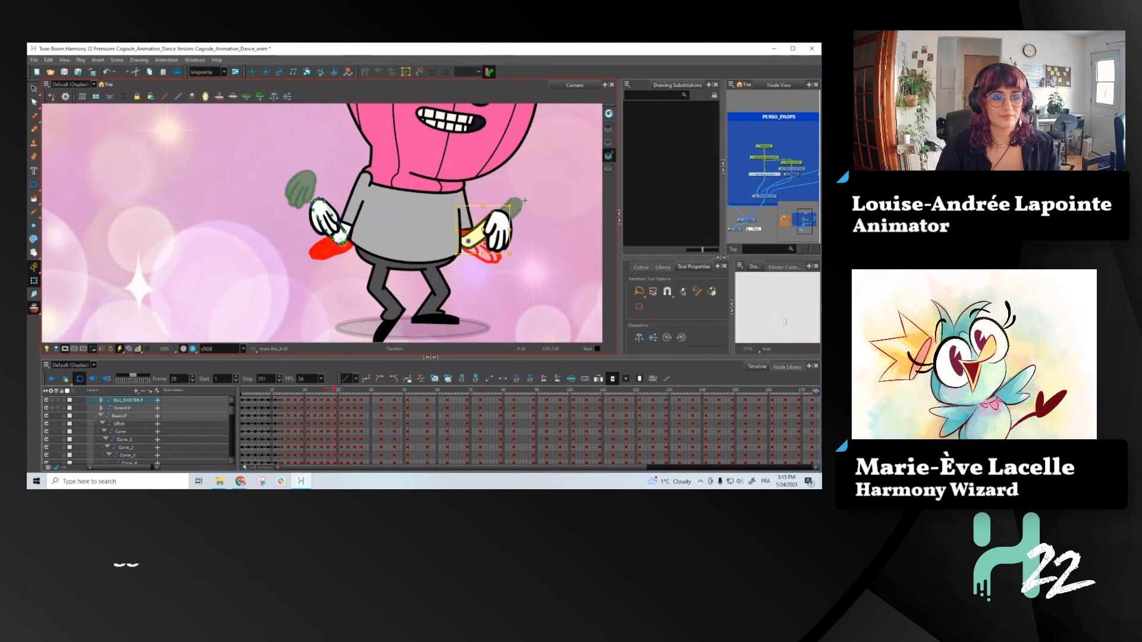
mouse_move(522, 203)
mouse_down()
mouse_move(531, 217)
mouse_move(529, 207)
mouse_up()
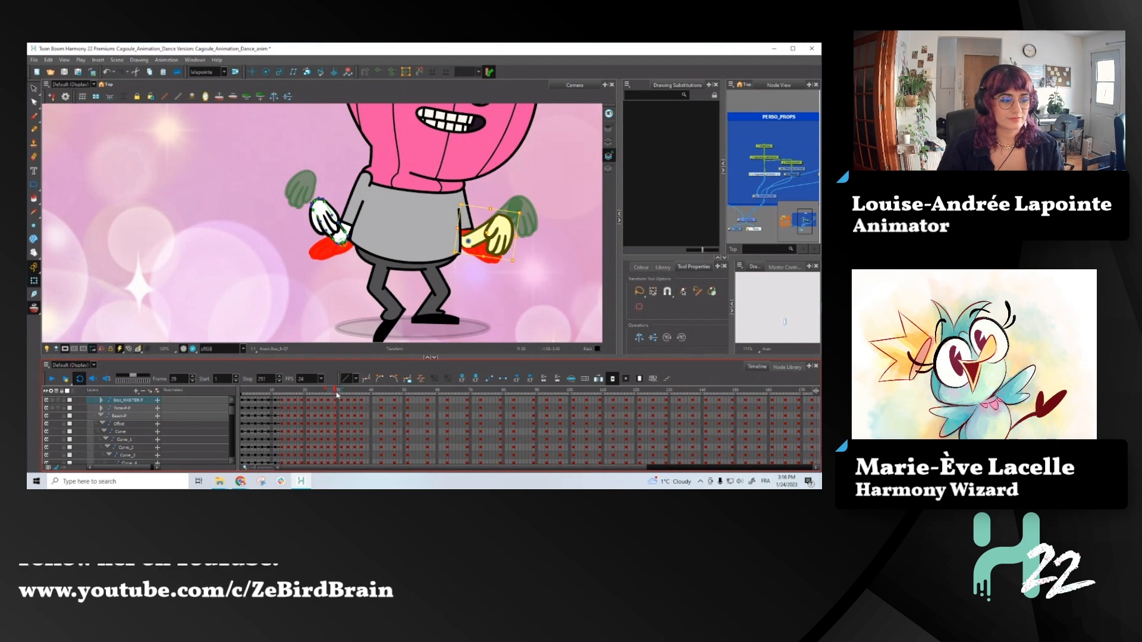
- Raise the screen-right arm at frame 31 and angle its forearm and hand outward, checking the pose against frame 30
drag(337, 392, 336, 393)
key(period)
key(period)
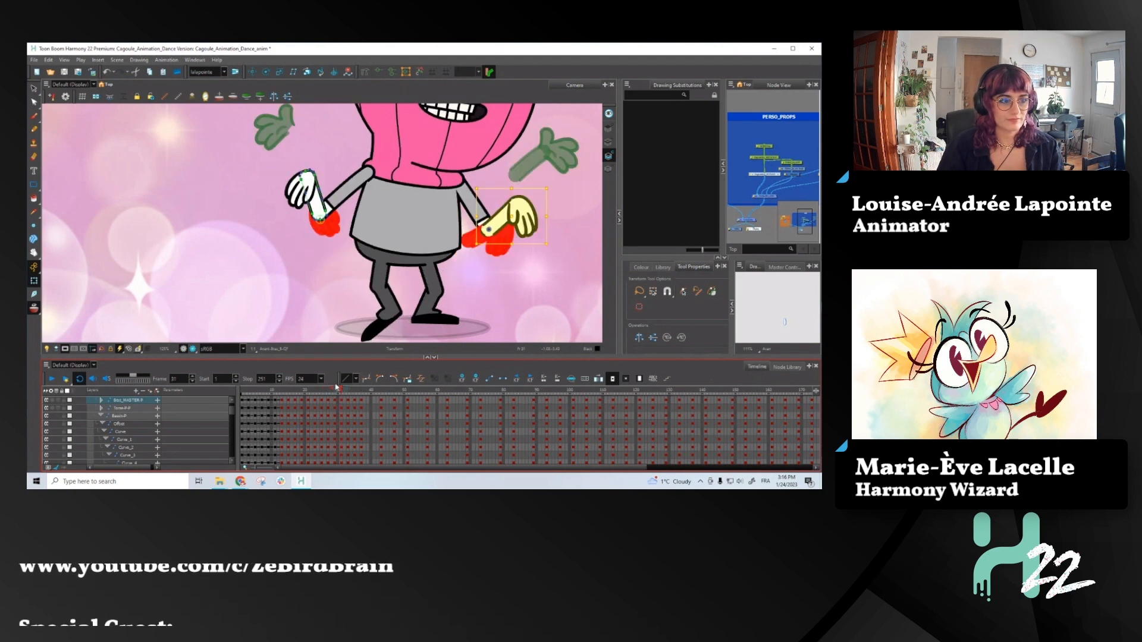
key(comma)
key(period)
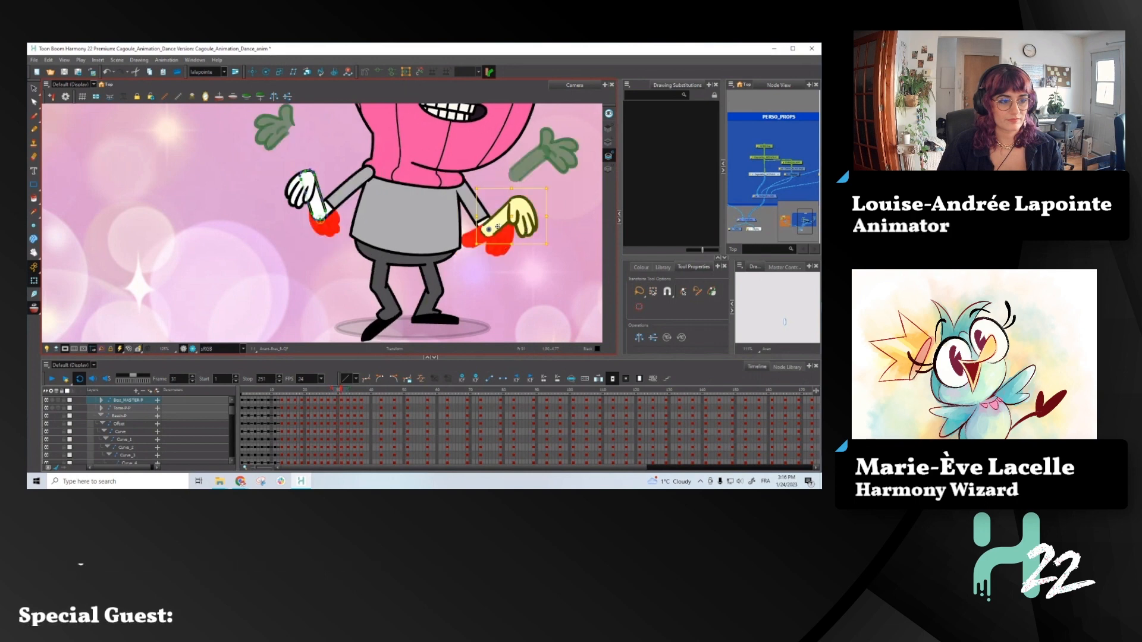
drag(497, 226, 559, 219)
click(543, 169)
click(512, 204)
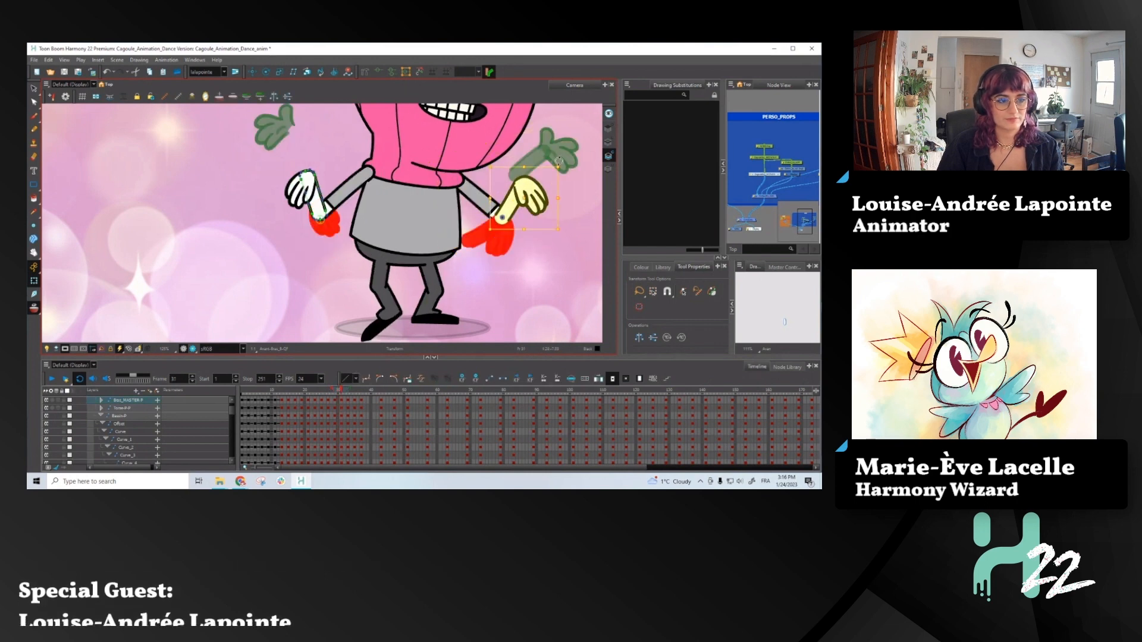
drag(564, 167, 571, 179)
key(comma)
key(period)
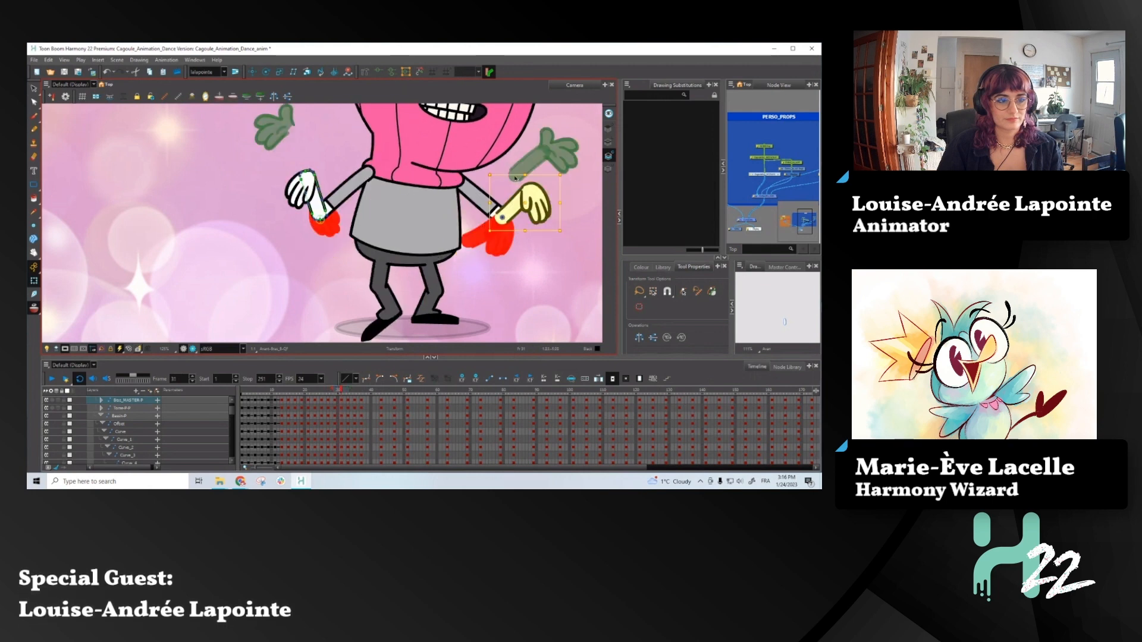
- Rotate the screen-left arm upward from the shoulder at frame 31
click(352, 192)
key(b)
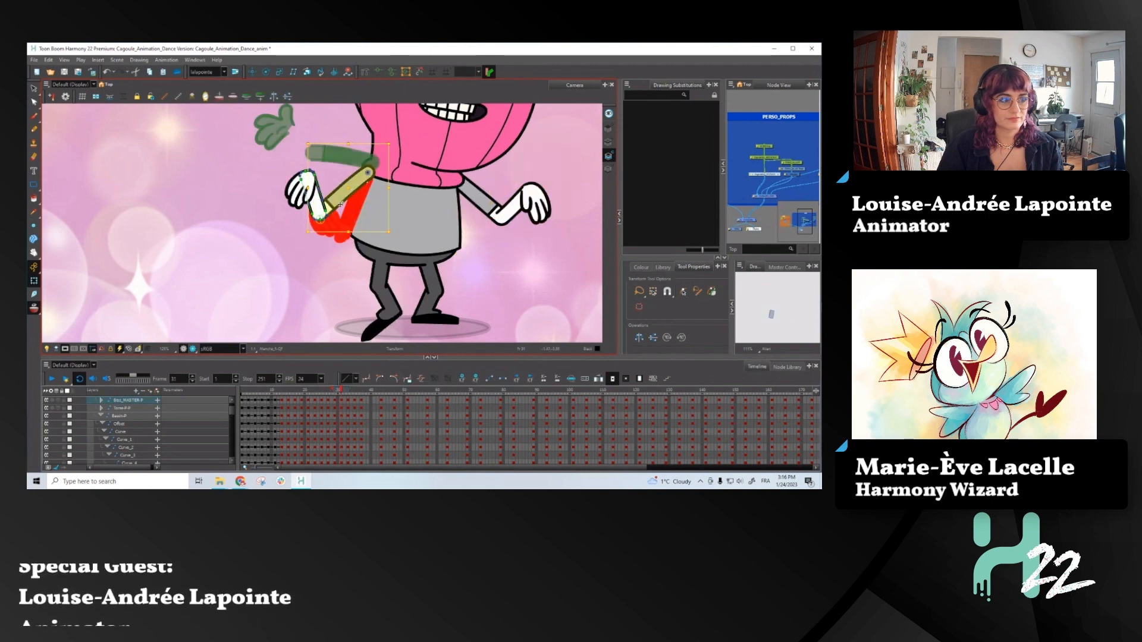
drag(394, 238, 379, 253)
- Tilt the screen-left forearm and hand outward from the elbow at frame 31, comparing with the previous frame
click(315, 186)
key(b)
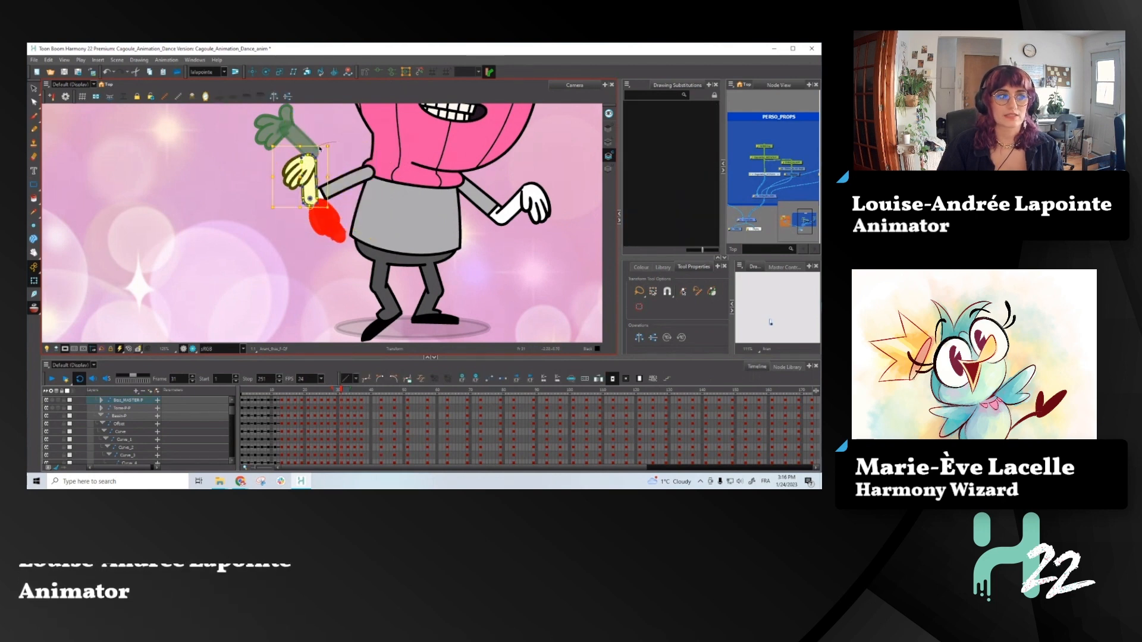
click(303, 196)
click(306, 197)
click(307, 196)
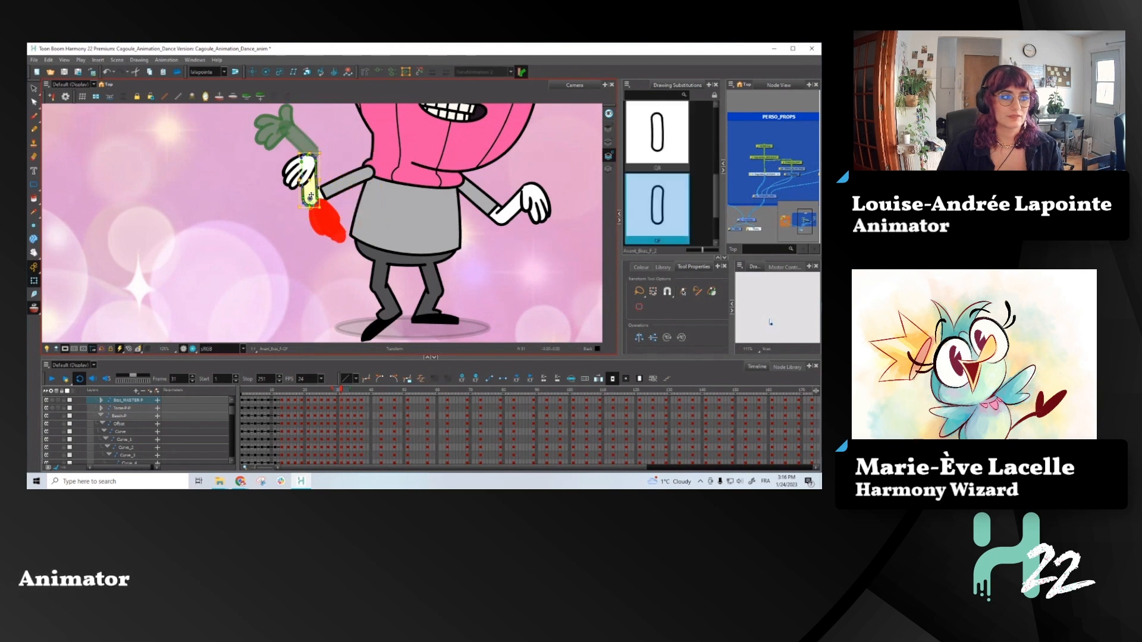
key(b)
drag(327, 149, 313, 146)
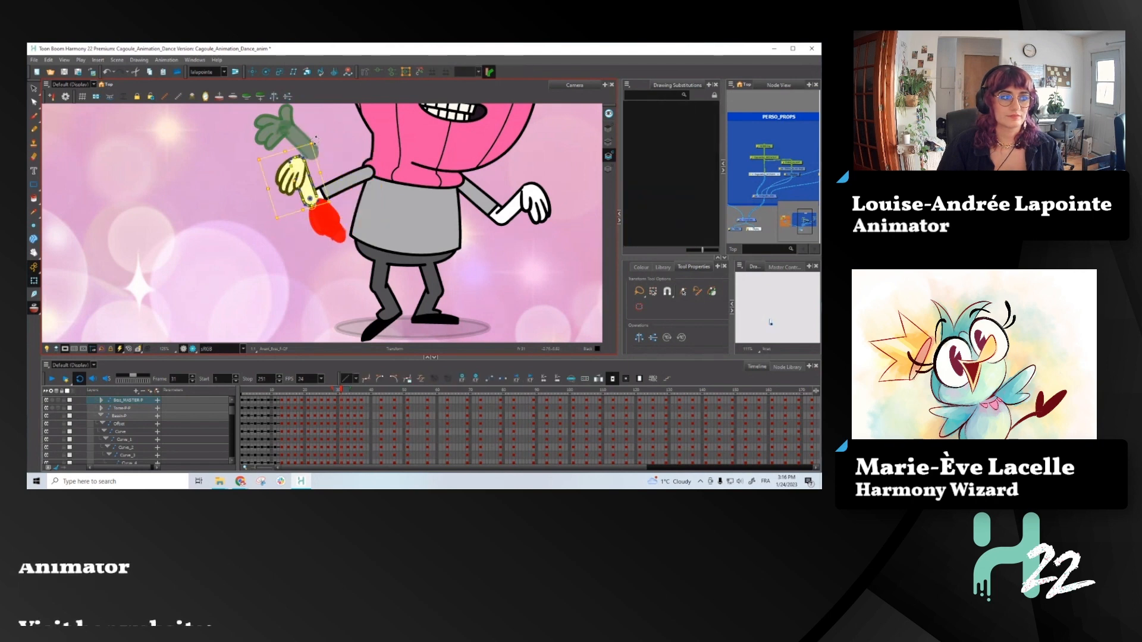
key(comma)
key(period)
- Move the whole screen-left arm slightly down at frame 31 to fit the shoulder
scroll(353, 177, up, 3)
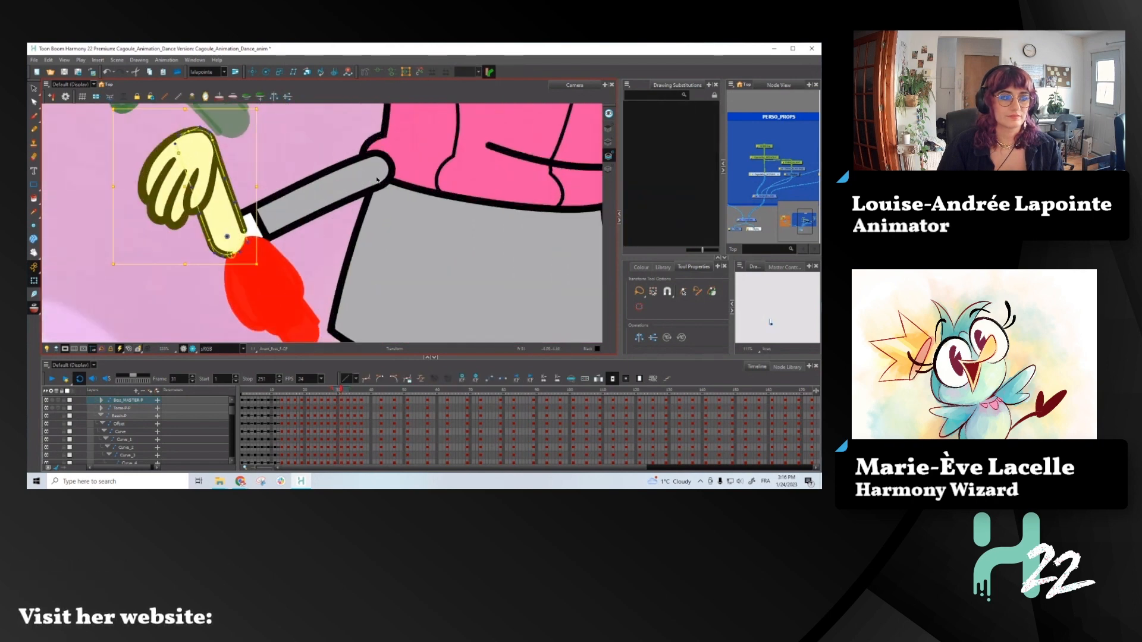
click(376, 180)
click(386, 198)
click(380, 185)
key(b)
key(b)
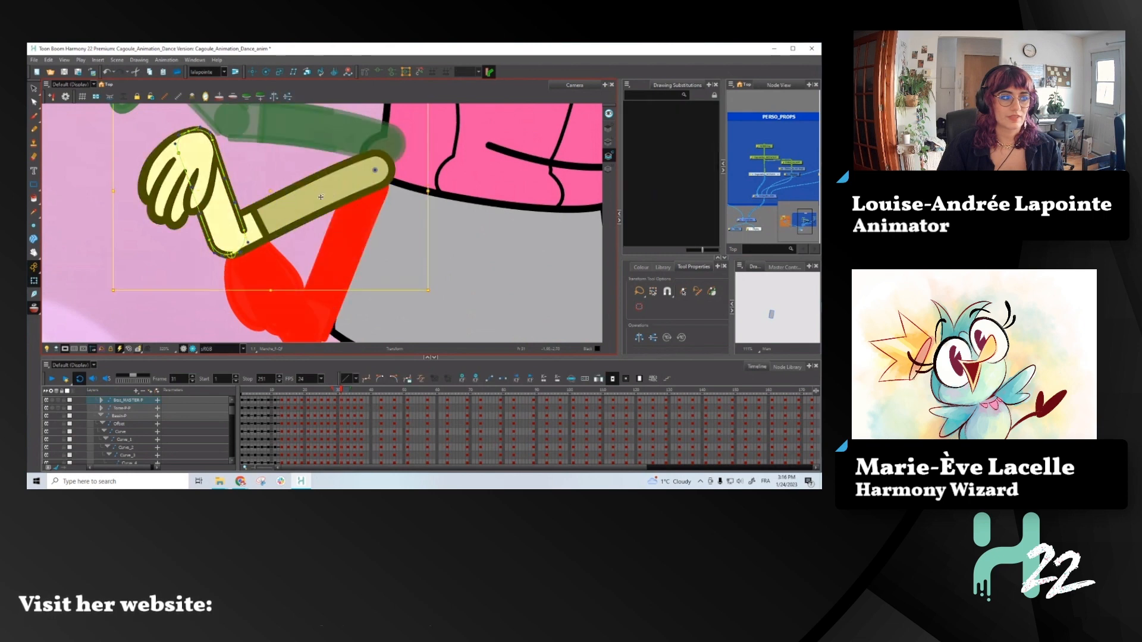
drag(343, 196, 350, 208)
- Swap the screen-left arm's outline to the drawing substitution with an open shoulder end so the sleeve merges with the shirt
scroll(350, 208, down, 4)
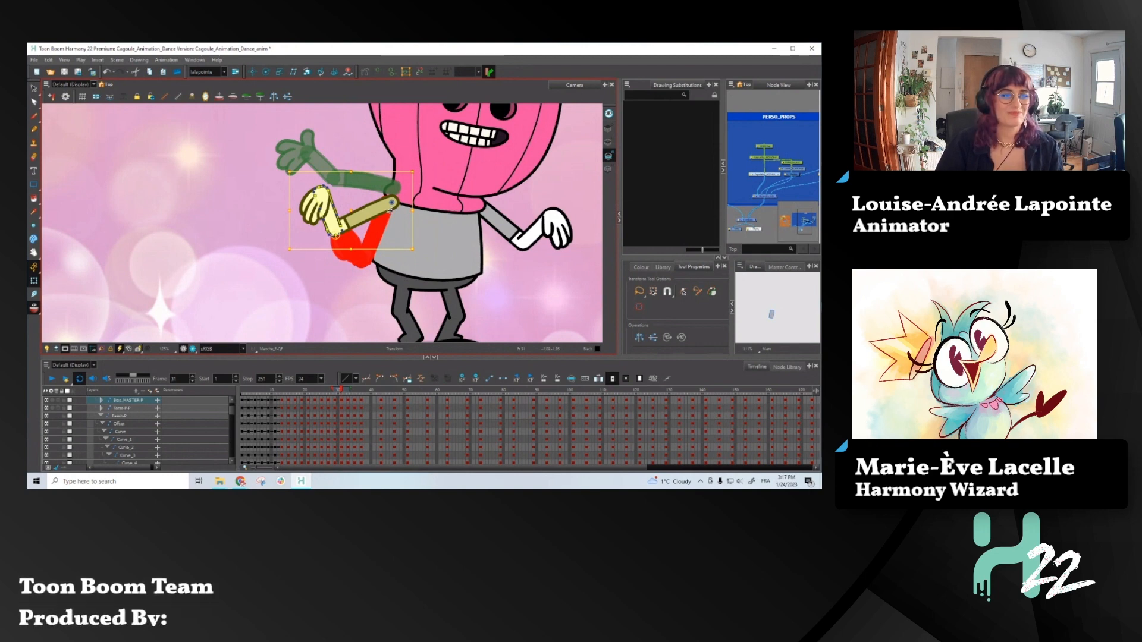
click(422, 231)
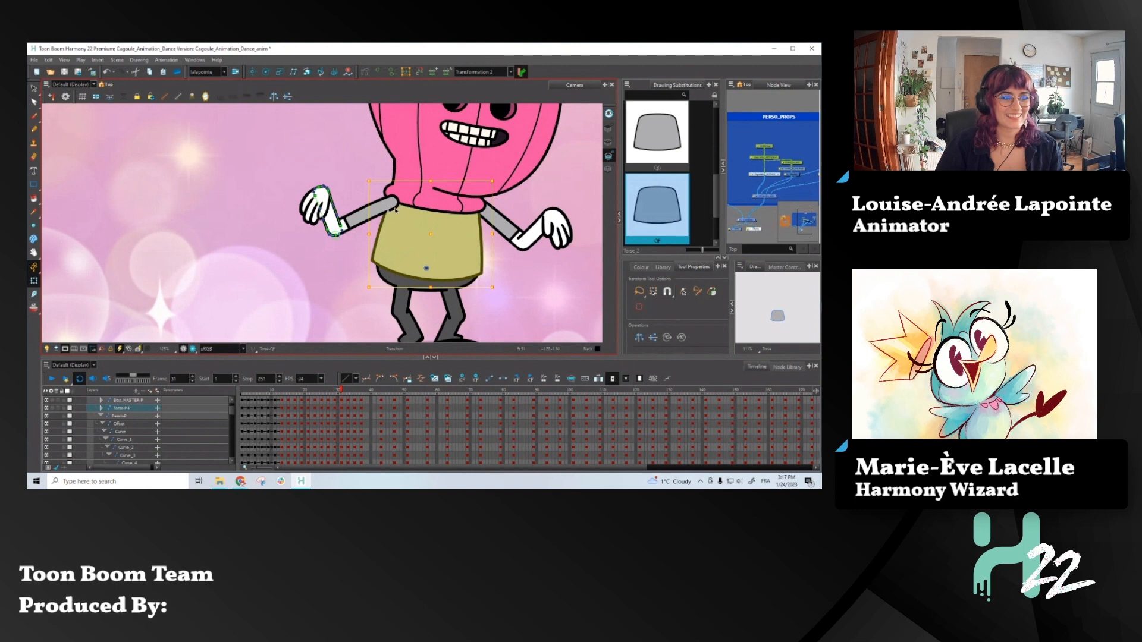
scroll(395, 210, up, 5)
click(369, 205)
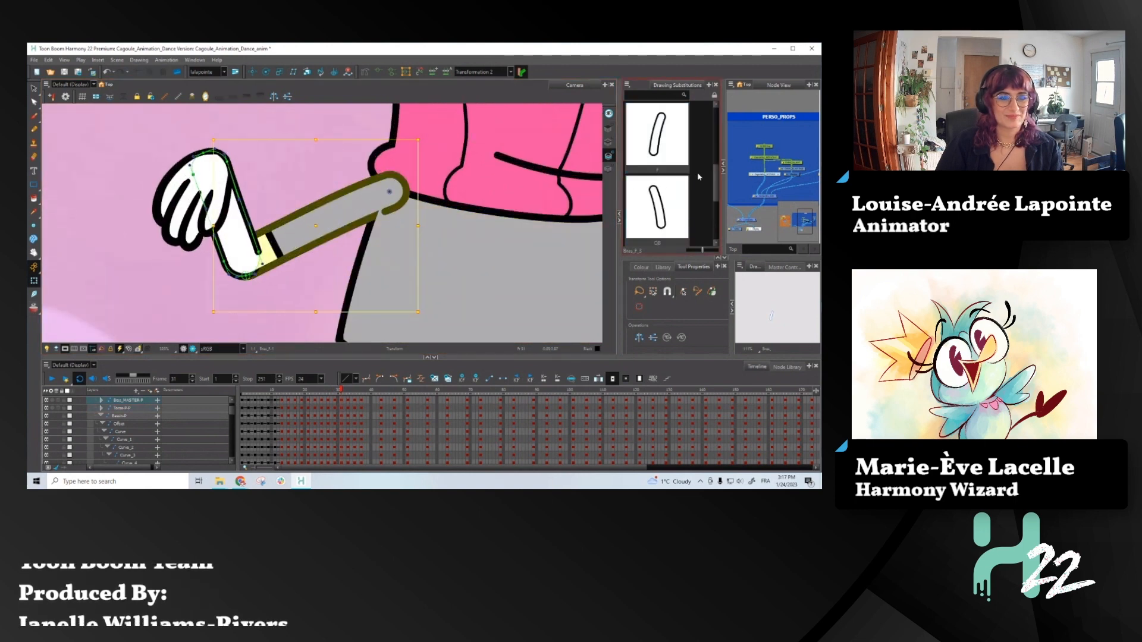
scroll(698, 177, down, 2)
click(656, 134)
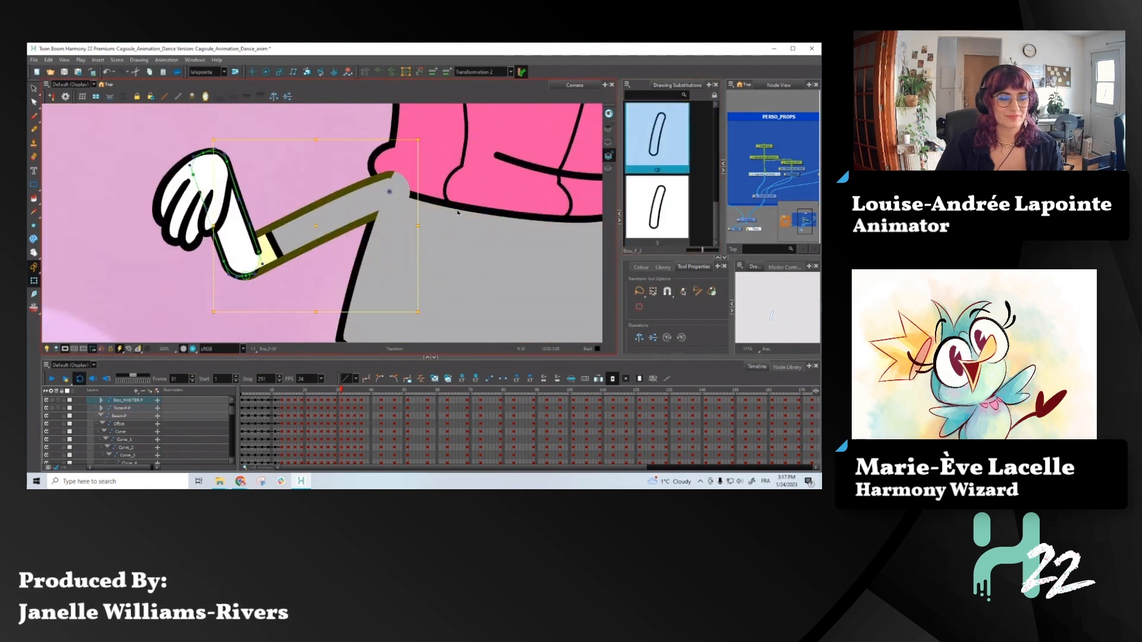
scroll(438, 191, down, 4)
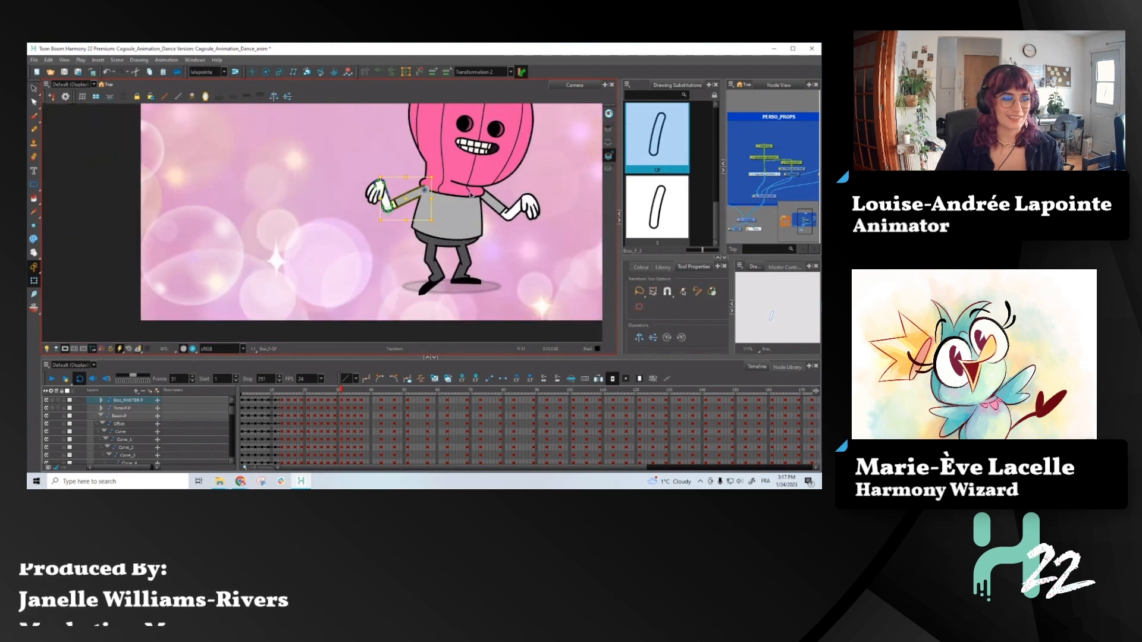
click(462, 197)
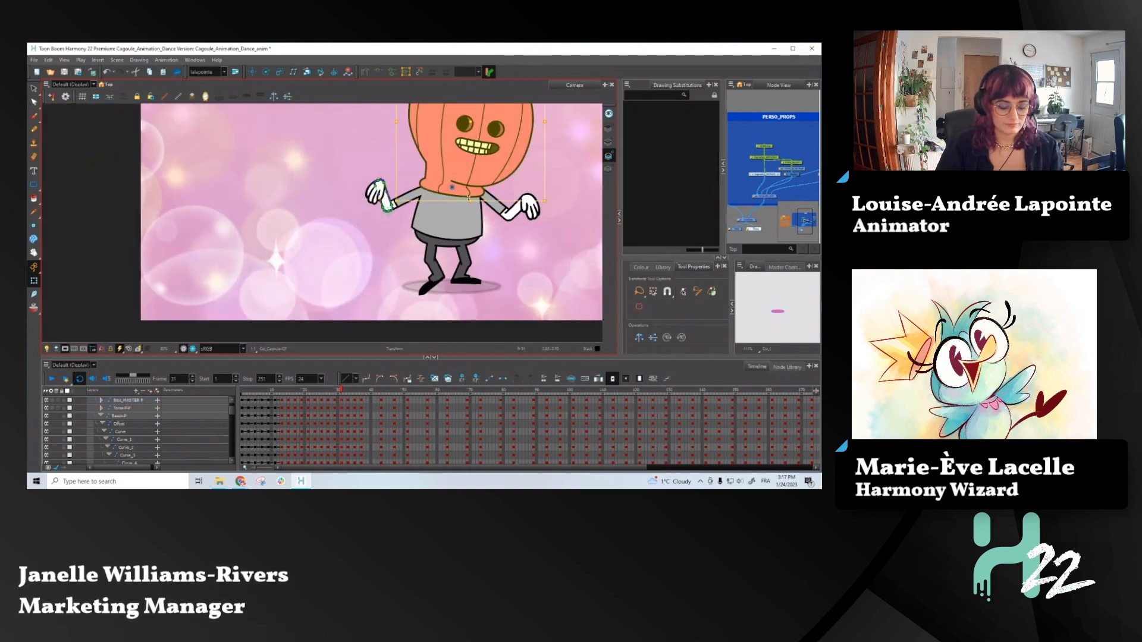
- Bend the screen-left sleeve downward at frame 33 by lowering its upper and lower deformation curves
key(comma)
key(period)
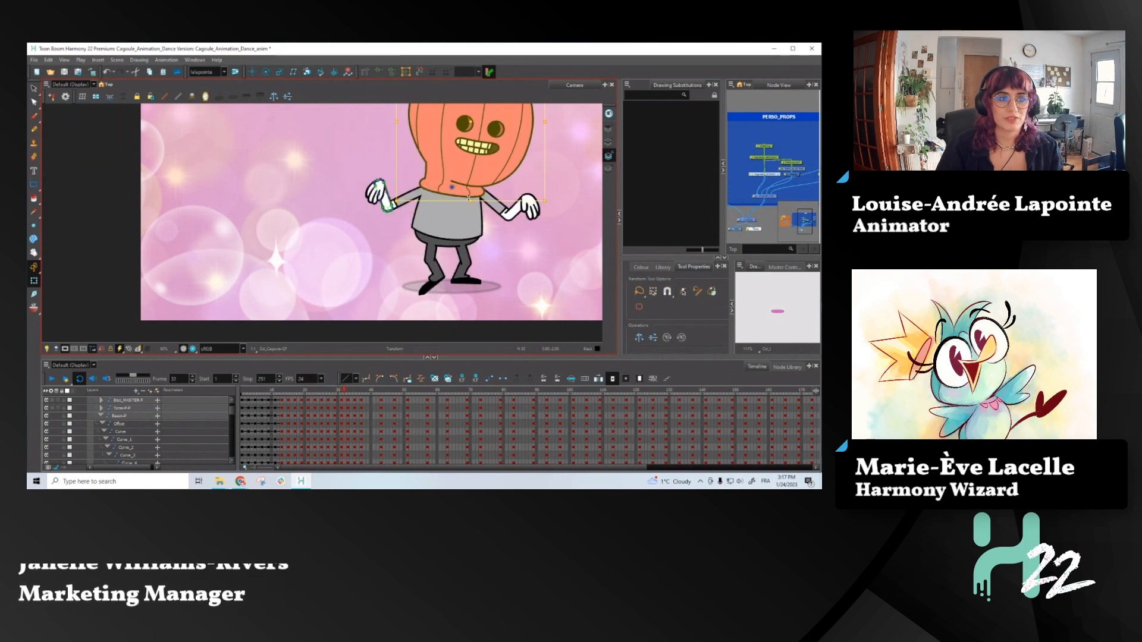
key(period)
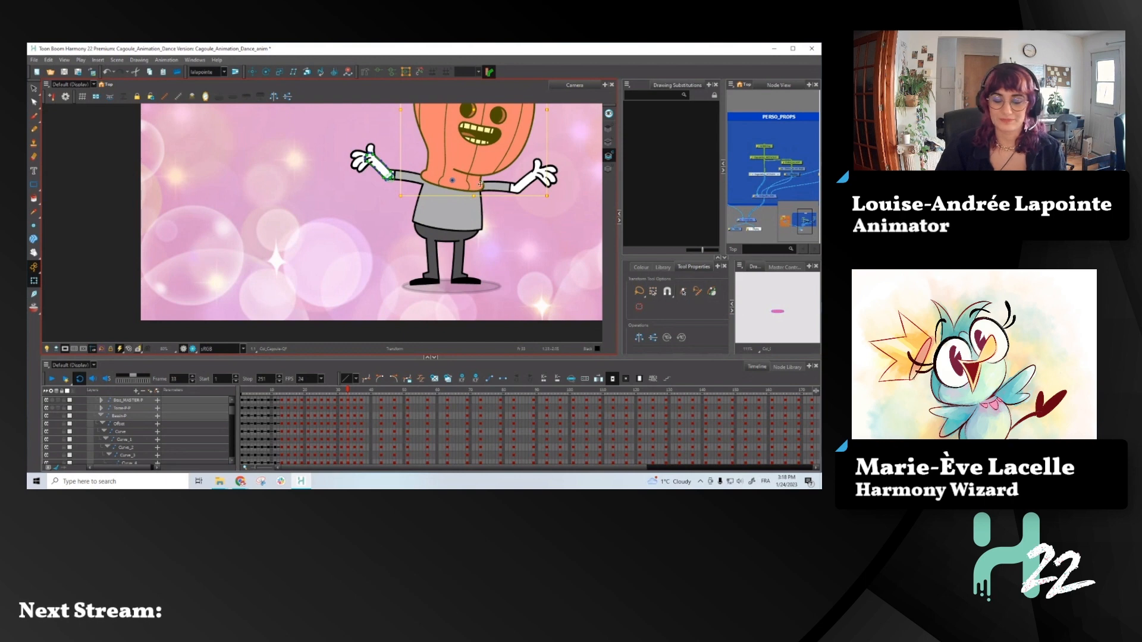
click(412, 180)
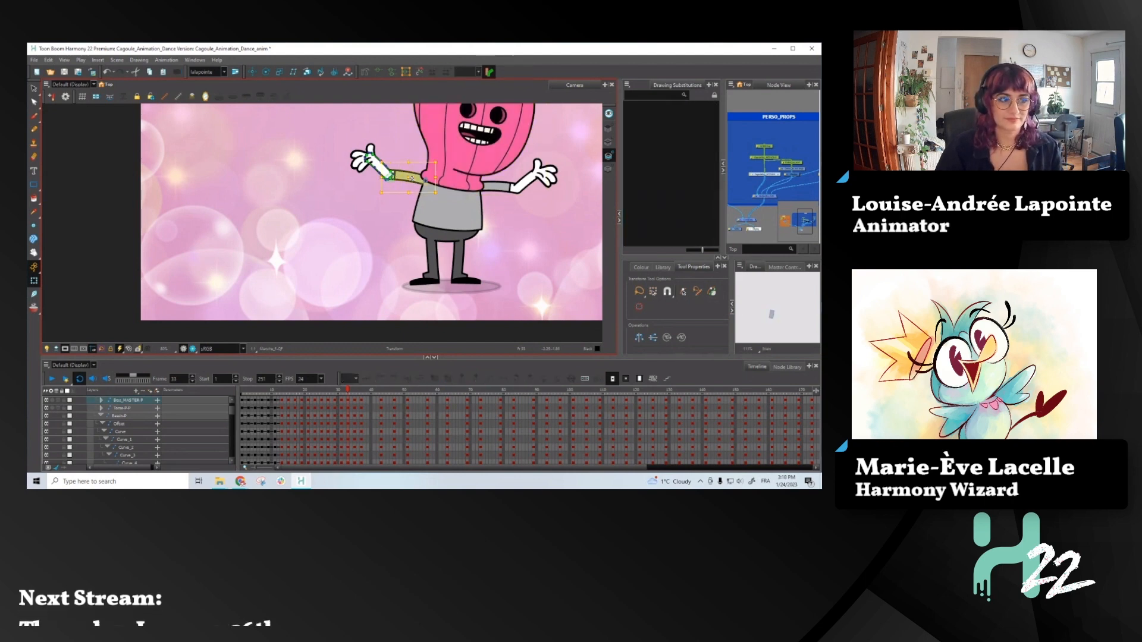
click(377, 72)
scroll(397, 173, up, 5)
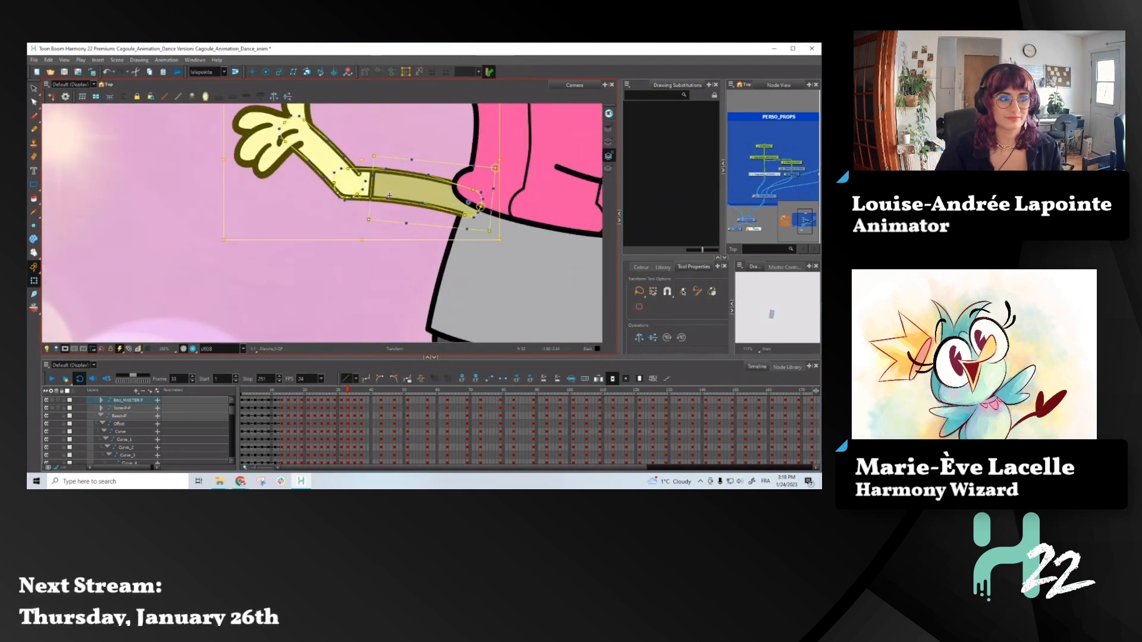
click(387, 199)
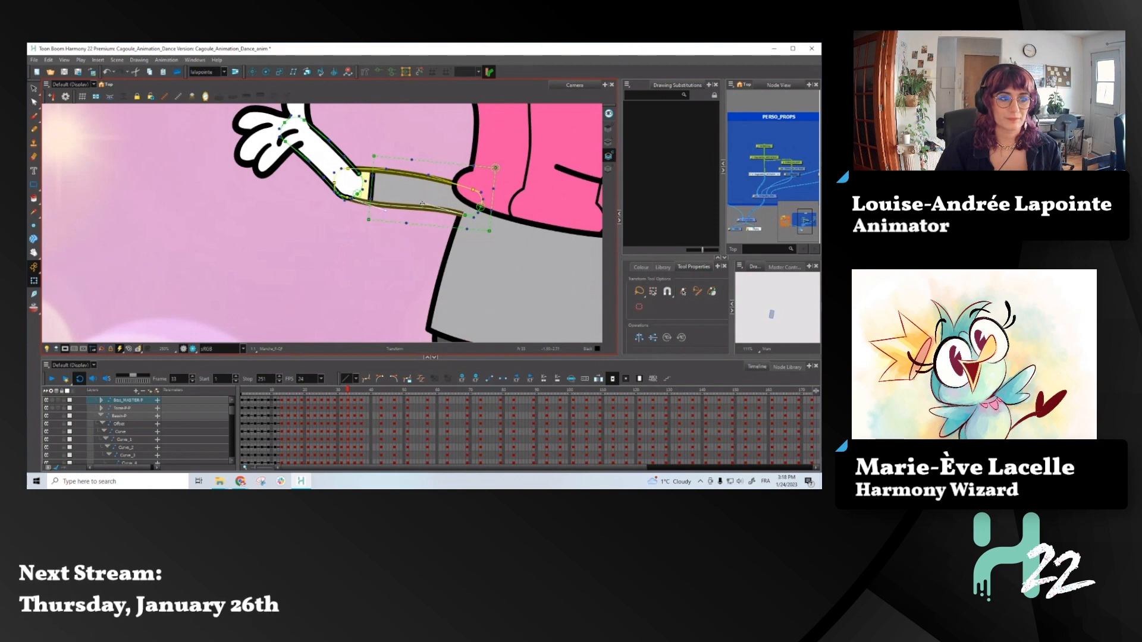
drag(422, 203, 423, 217)
drag(429, 174, 426, 185)
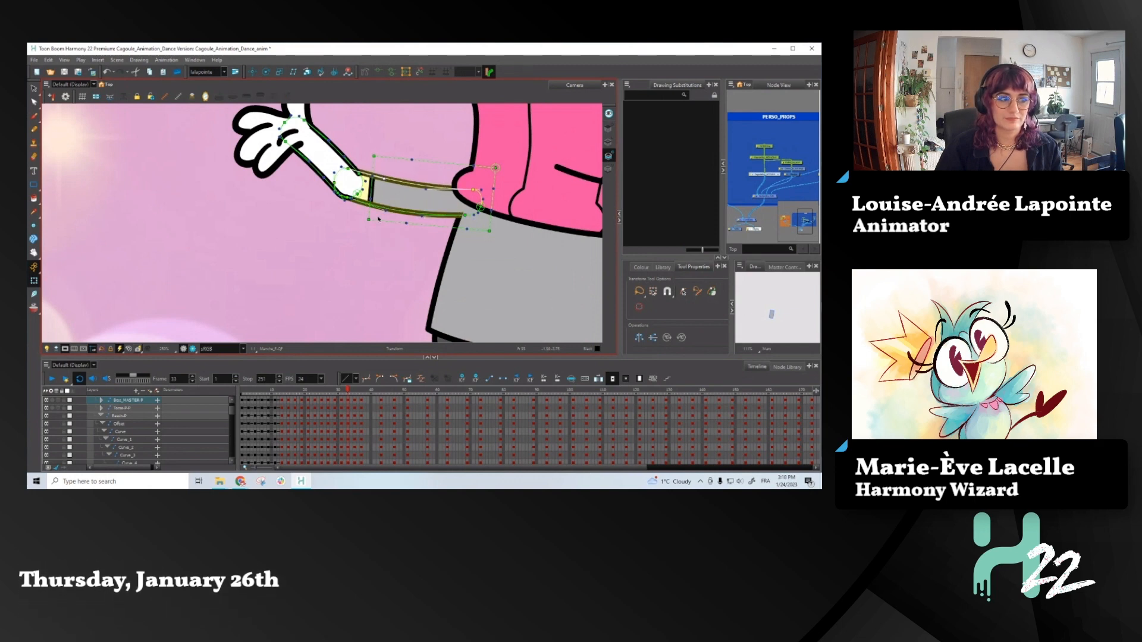
- Bend the screen-right sleeve downward at frame 33 by lowering its upper and lower deformation curves
scroll(379, 219, down, 3)
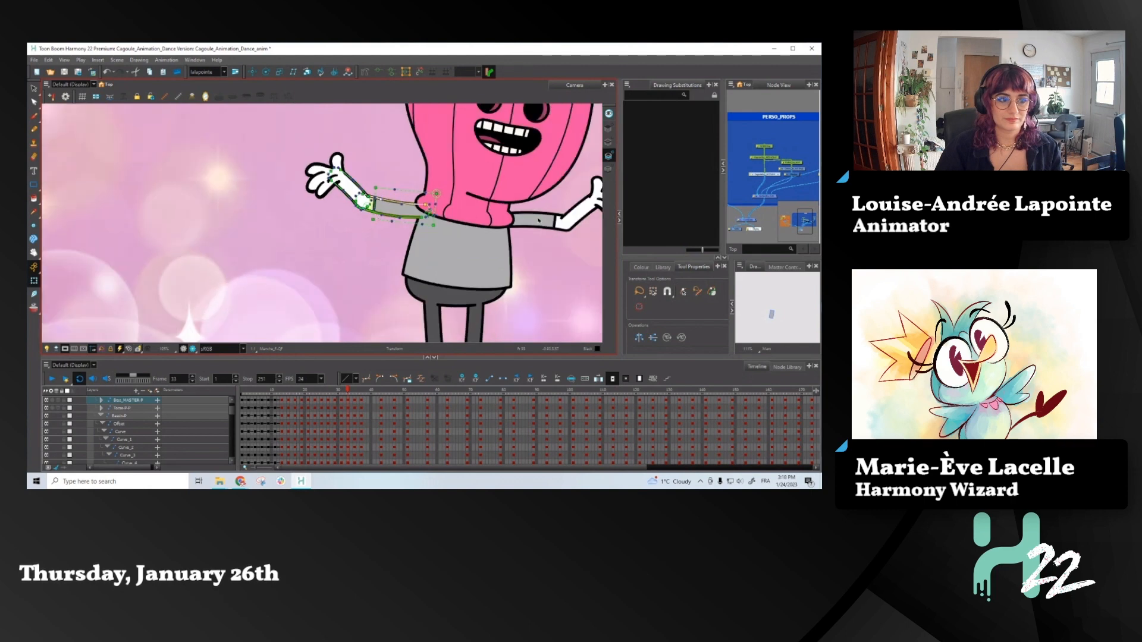
click(538, 220)
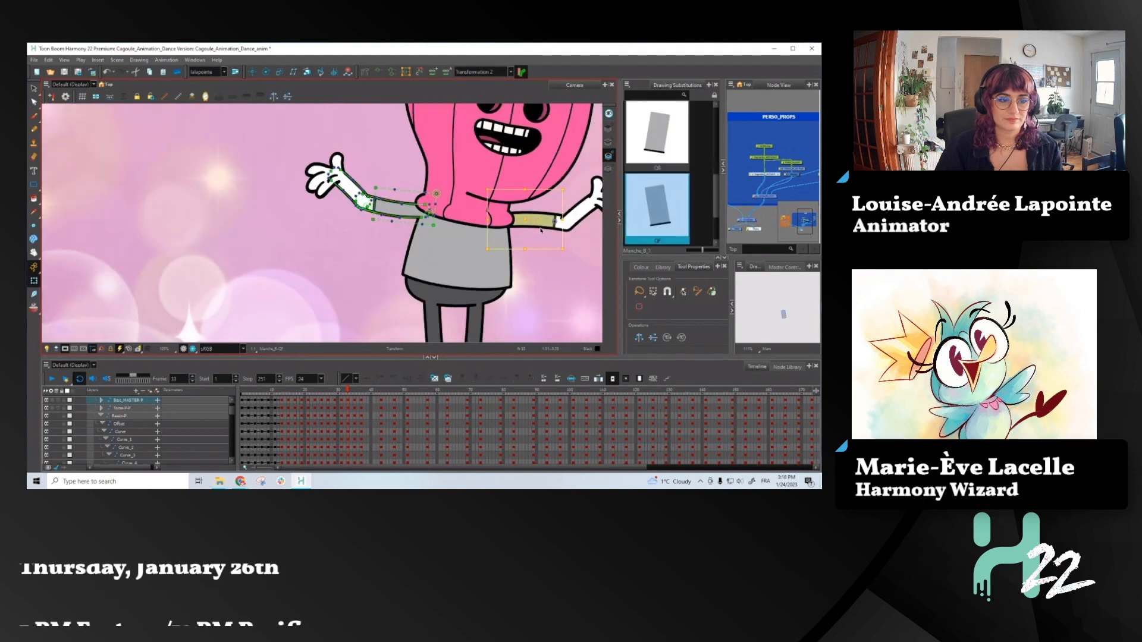
click(539, 225)
scroll(547, 218, up, 3)
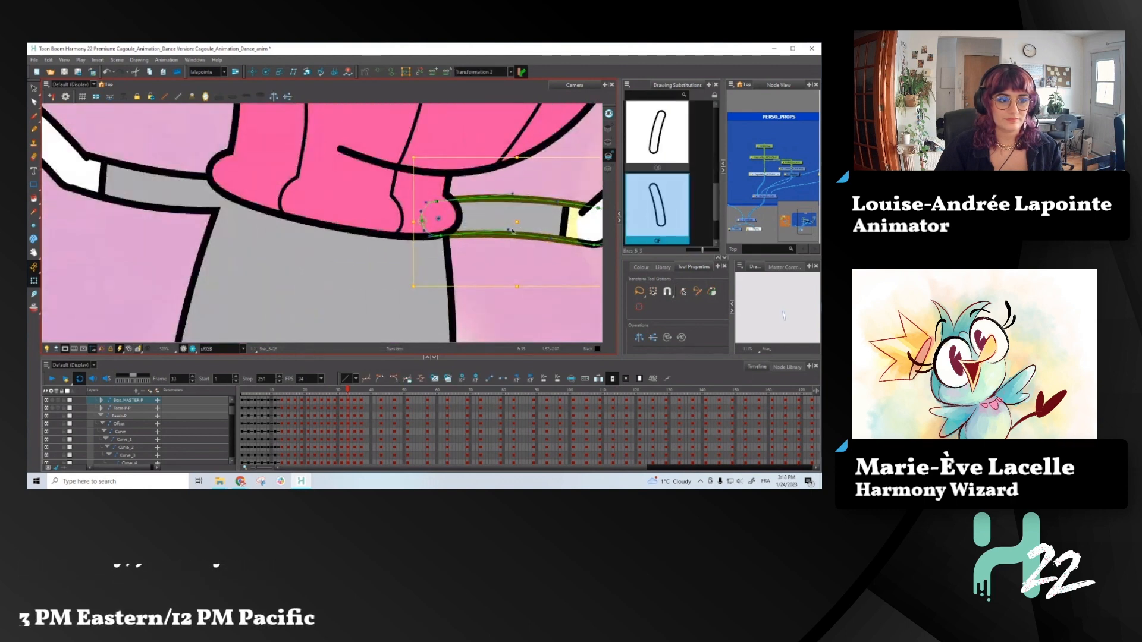
click(509, 245)
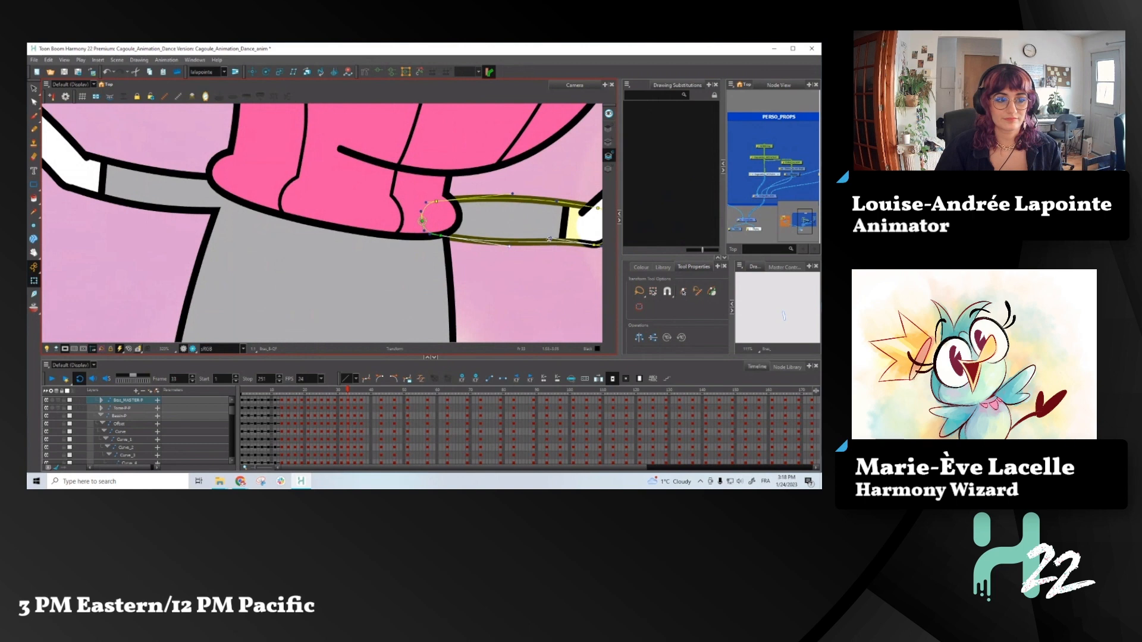
drag(548, 238, 547, 252)
drag(553, 201, 503, 210)
drag(443, 236, 444, 240)
scroll(446, 240, down, 4)
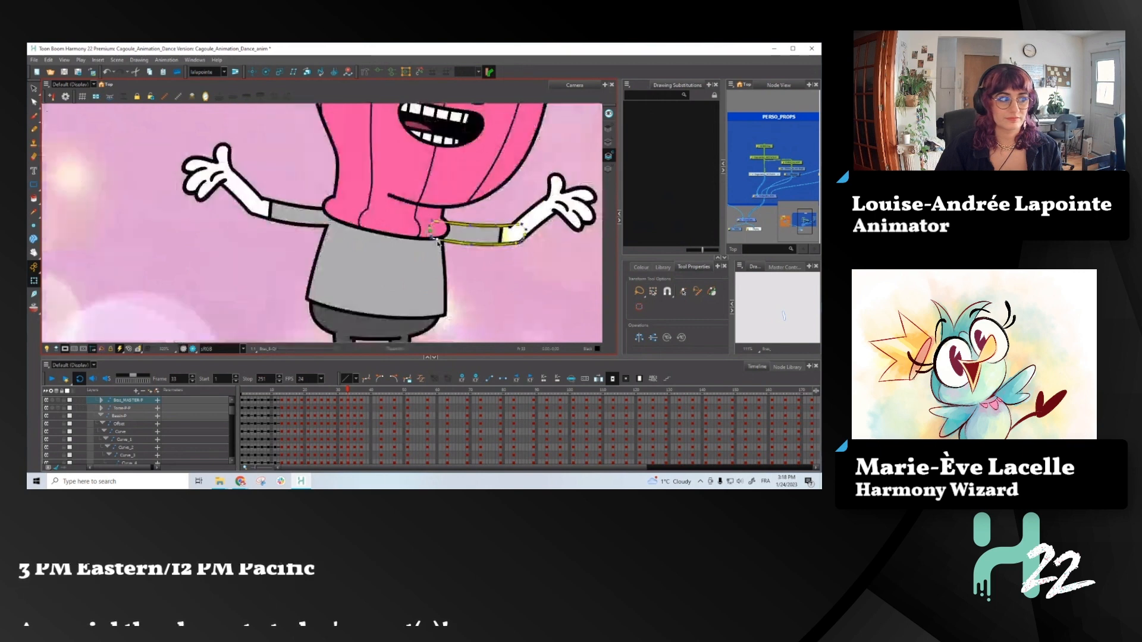
- Adjust the lower deformation curve of the screen-left forearm to round its elbow at frame 33
scroll(278, 209, up, 5)
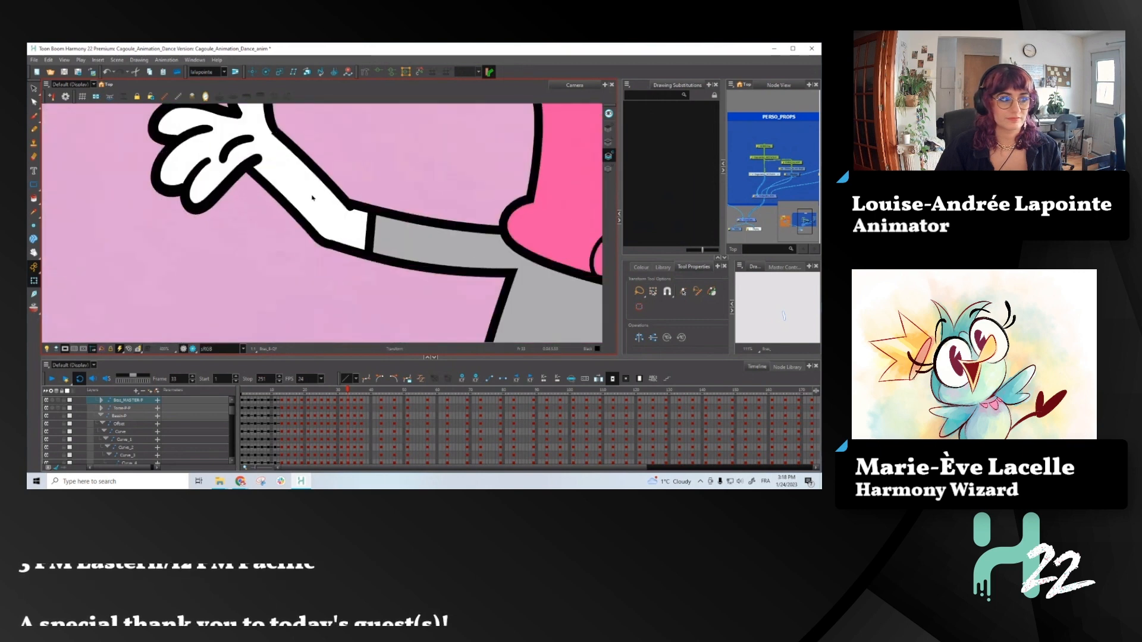
click(312, 198)
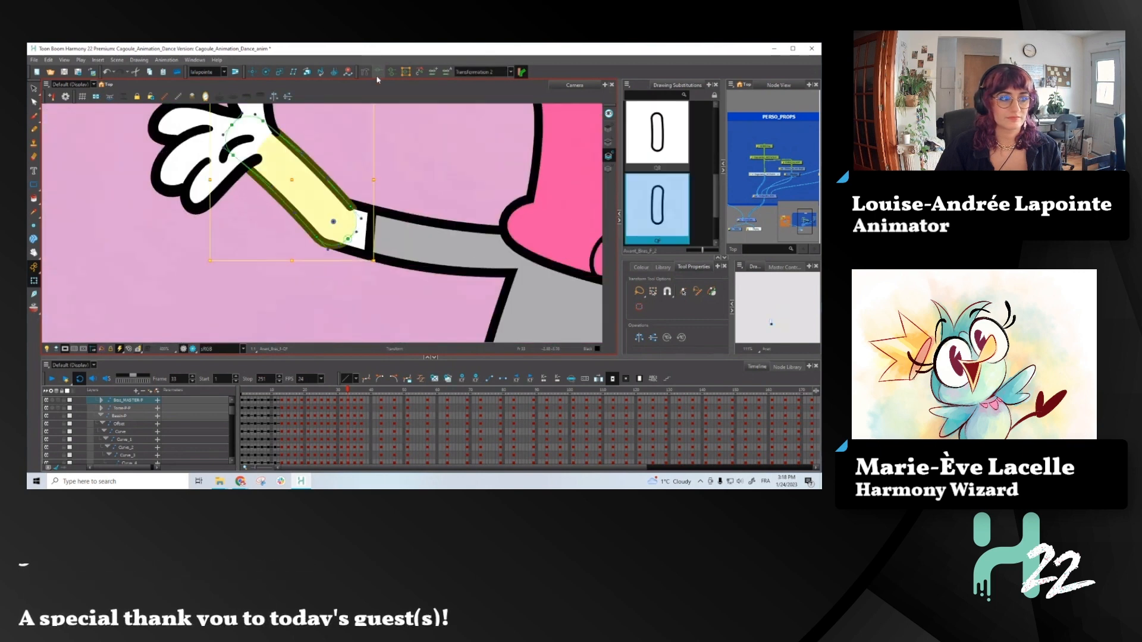
scroll(333, 245, up, 3)
click(306, 253)
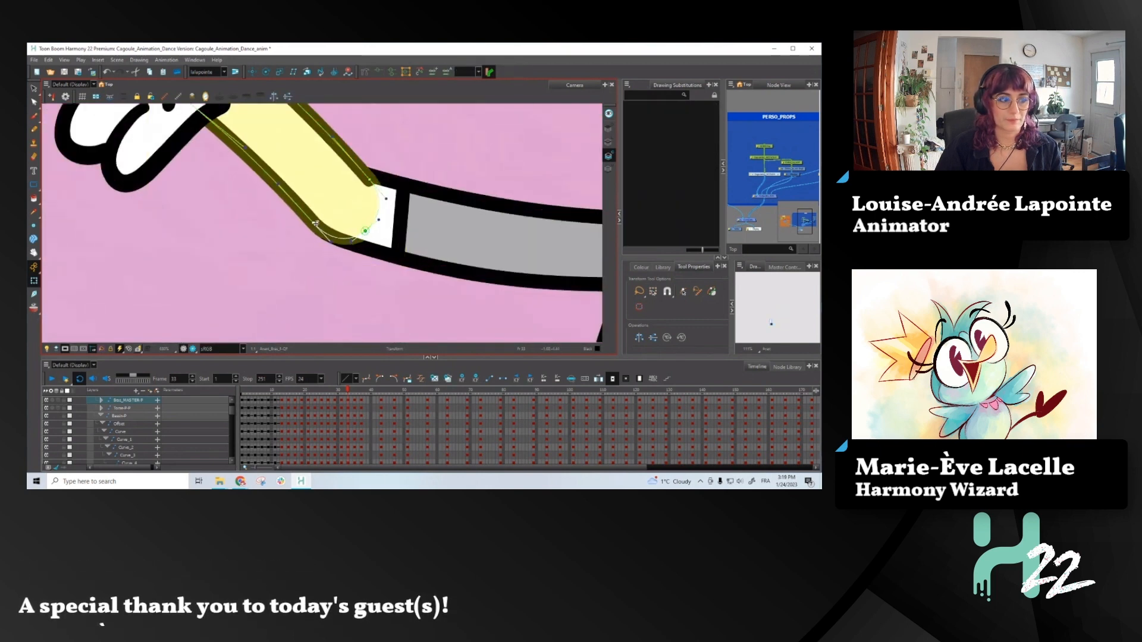
scroll(306, 253, down, 6)
- Adjust the lower deformation curve of the screen-right forearm to round its elbow at frame 33
scroll(443, 249, up, 3)
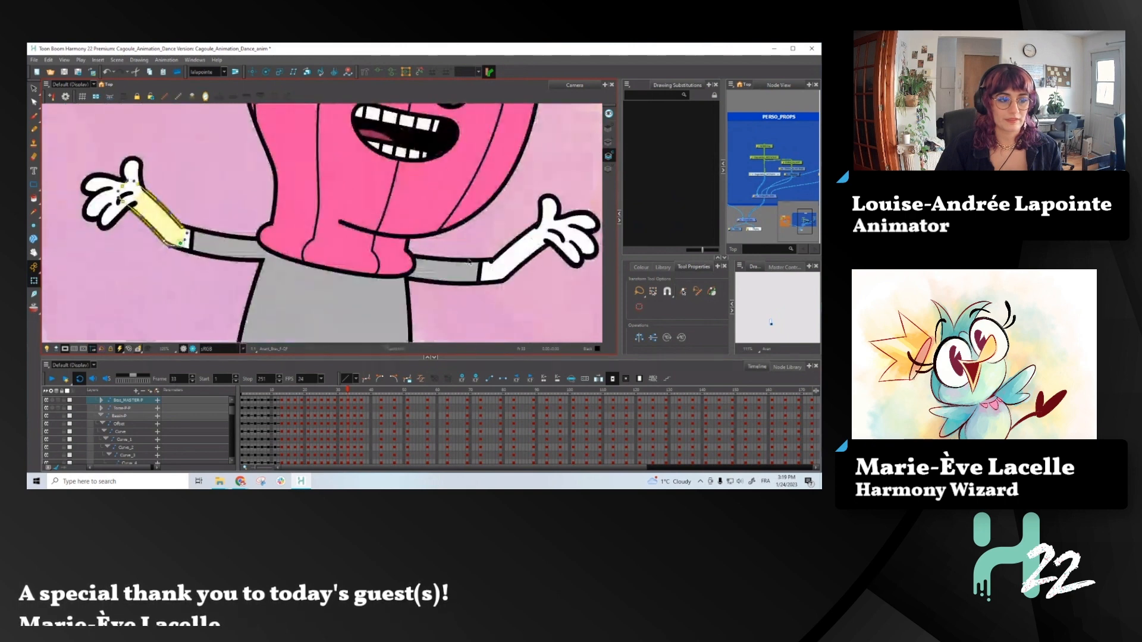
click(510, 257)
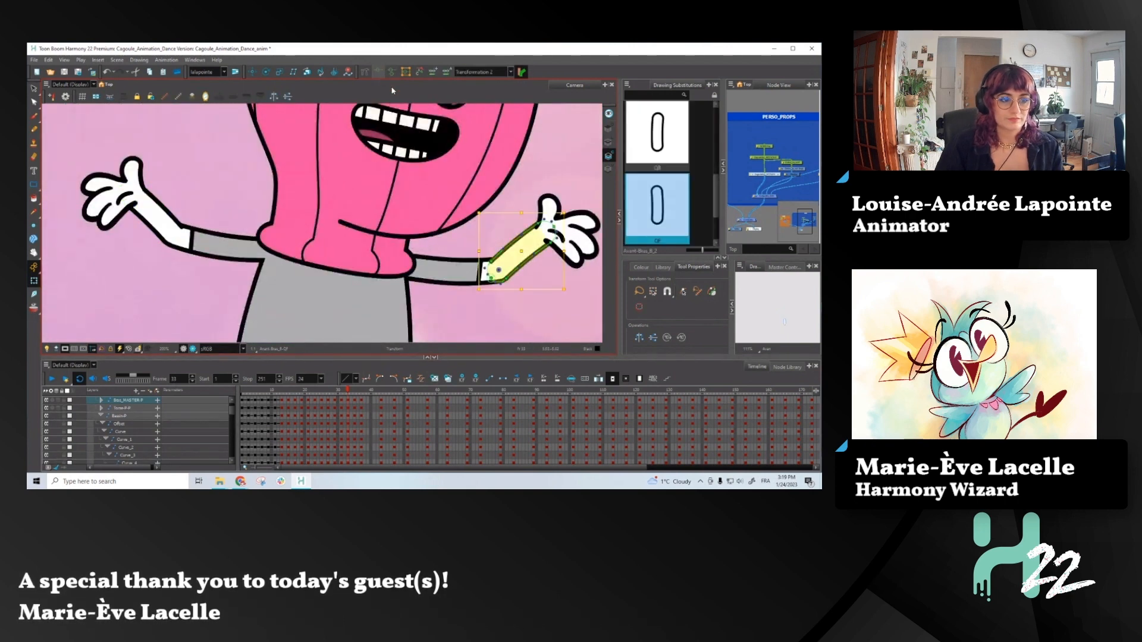
scroll(506, 283, up, 3)
click(534, 249)
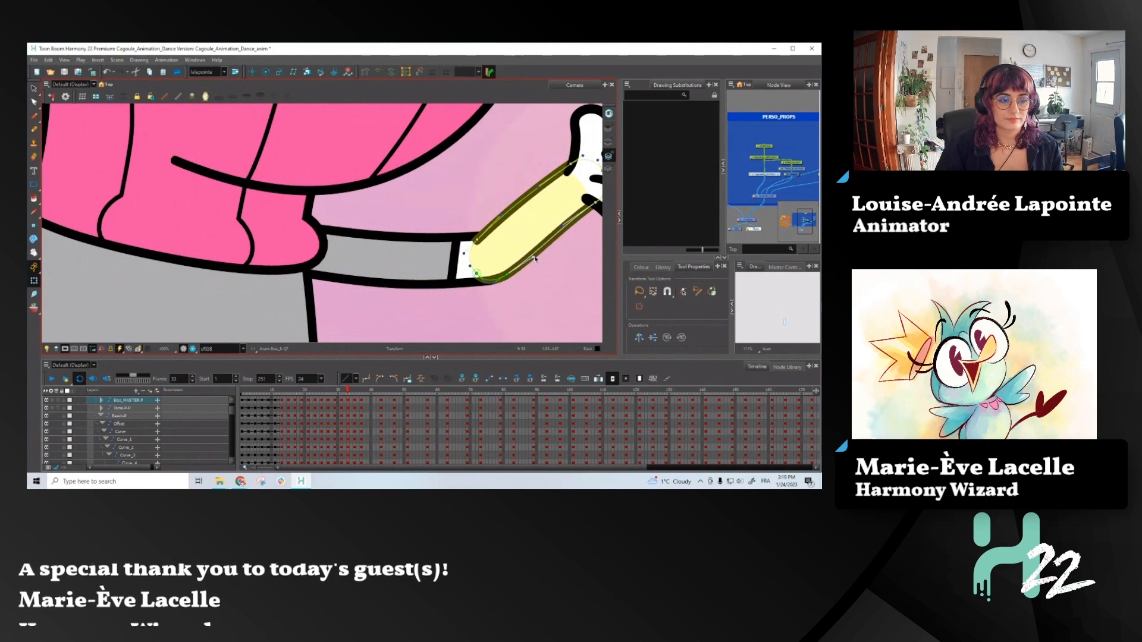
scroll(467, 274, down, 5)
- Step back and forth through frames 29 to 37 to check how both arms move between poses
scroll(495, 207, down, 3)
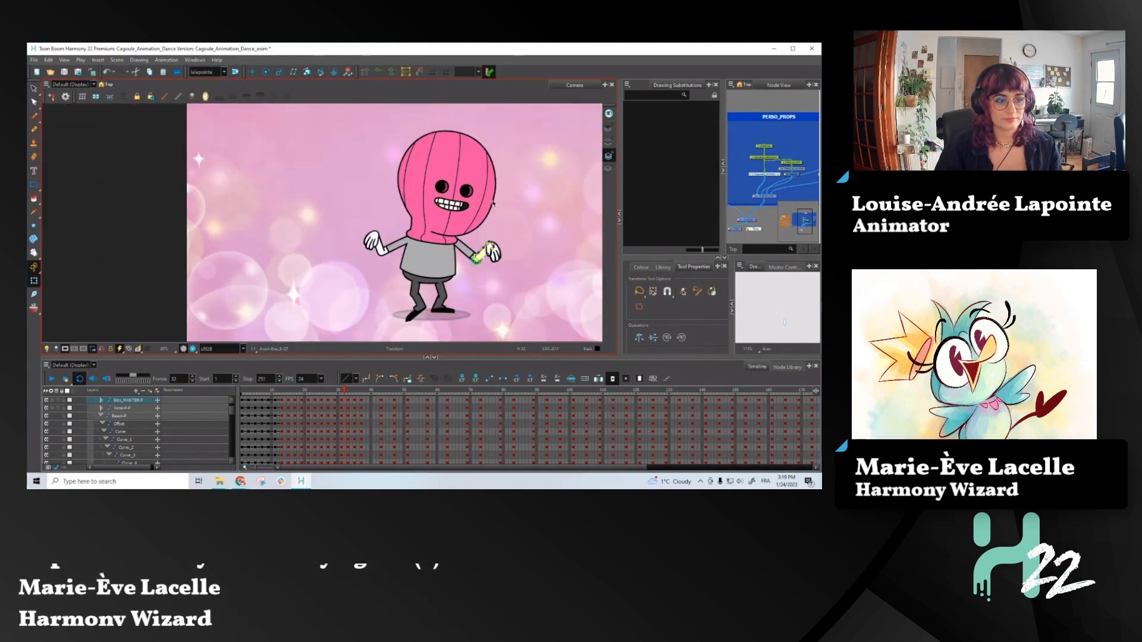
key(.)
key(comma)
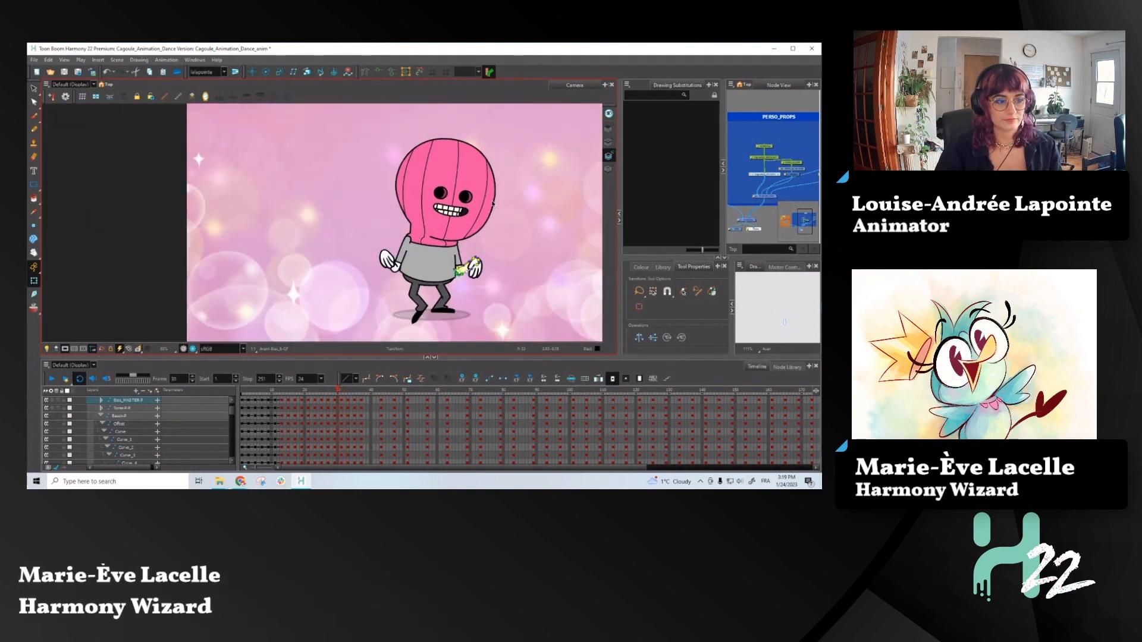
key(period)
key(comma)
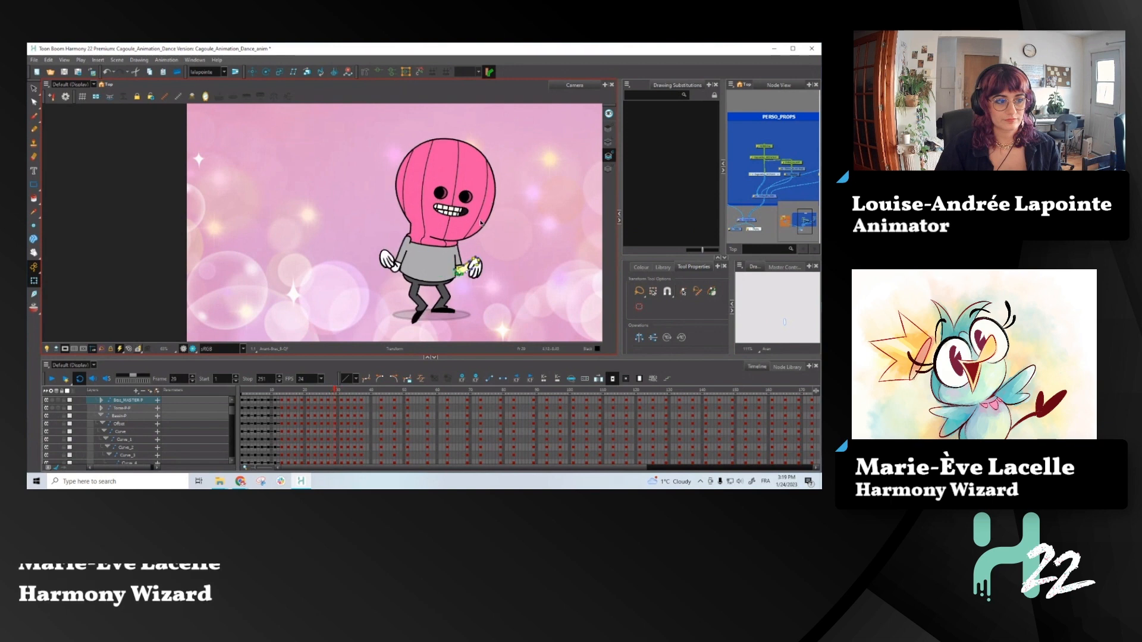
key(comma)
key(comma)
key(period)
key(period)
key(period)
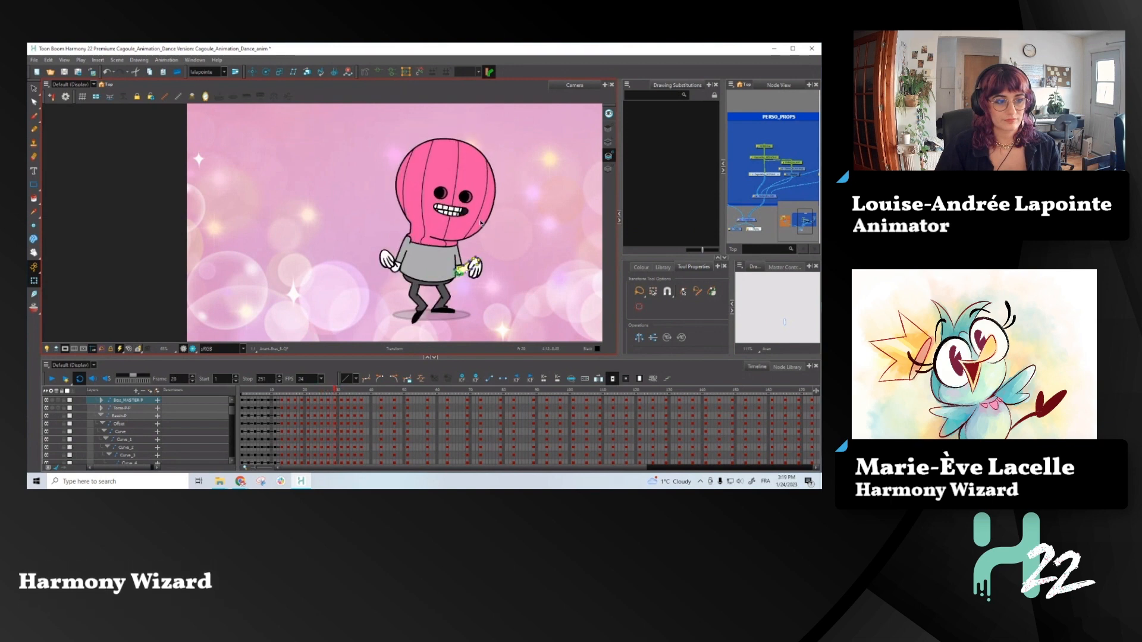
key(period)
key(period)
key(period)
key(period)
key(period)
key(period)
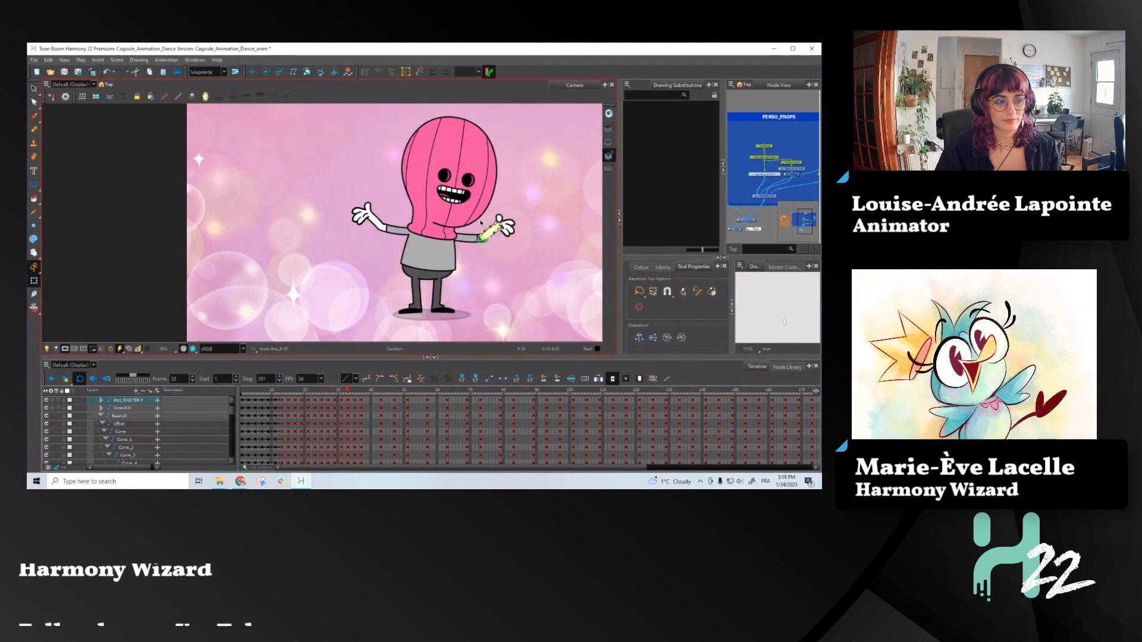
key(period)
key(period)
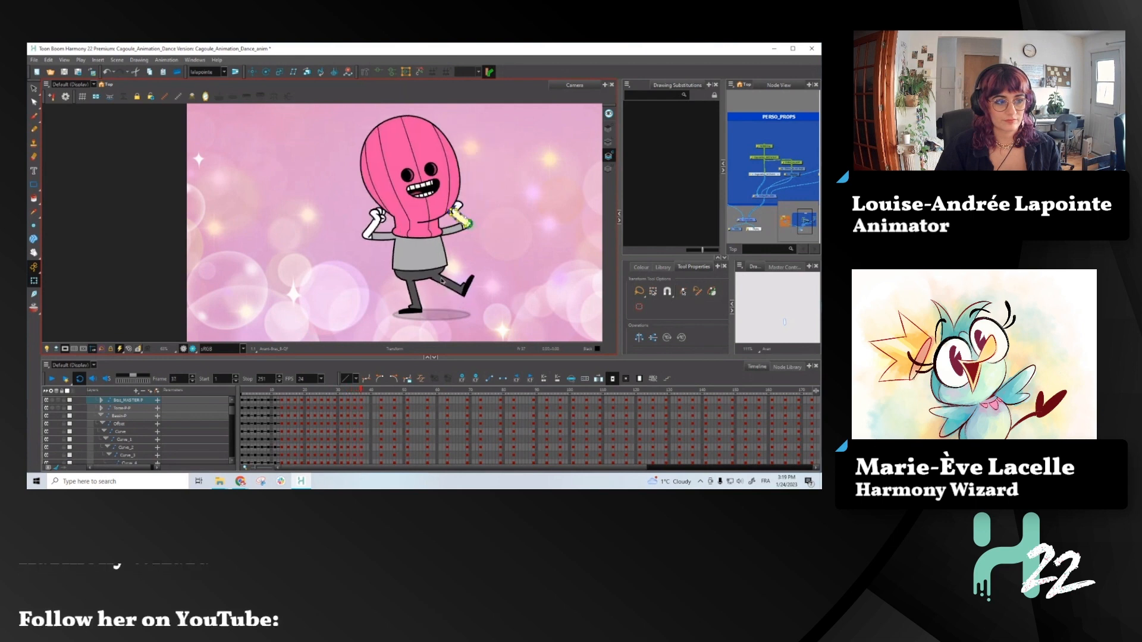
key(comma)
key(comma)
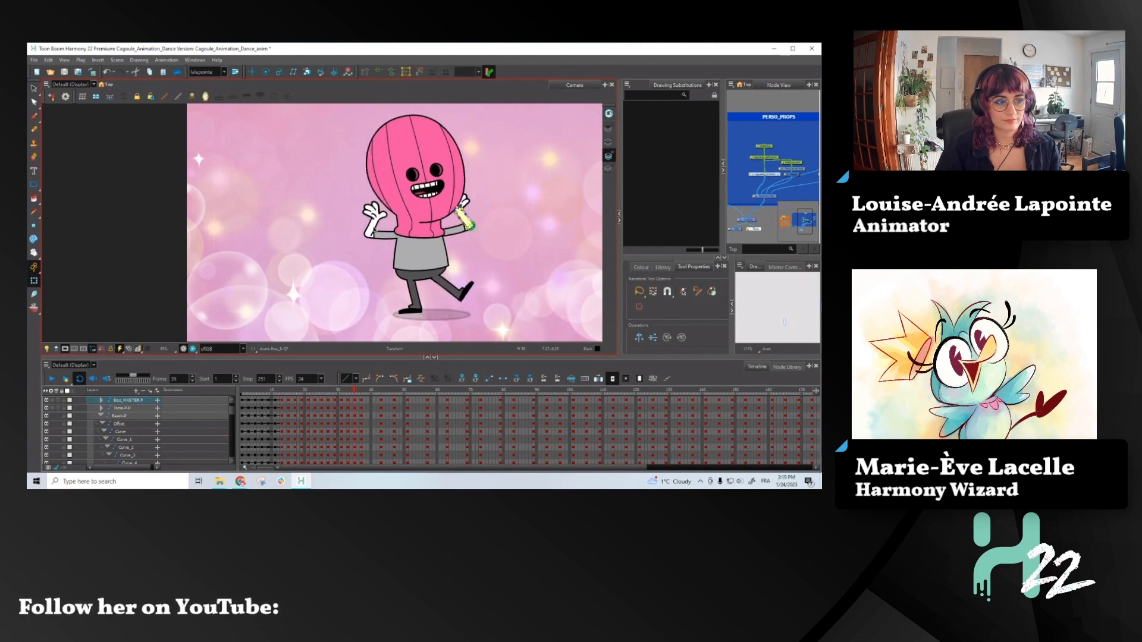
- Turn on onion skin and rotate the screen-left forearm and hand outward at frame 35
click(372, 227)
key(b)
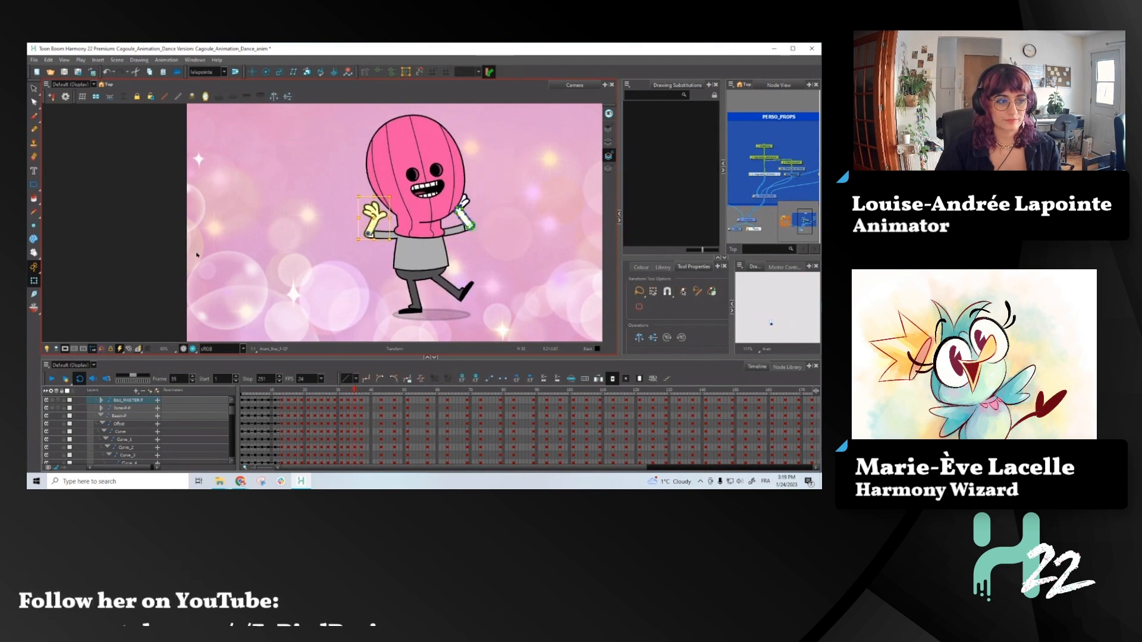
click(34, 308)
drag(394, 193, 381, 187)
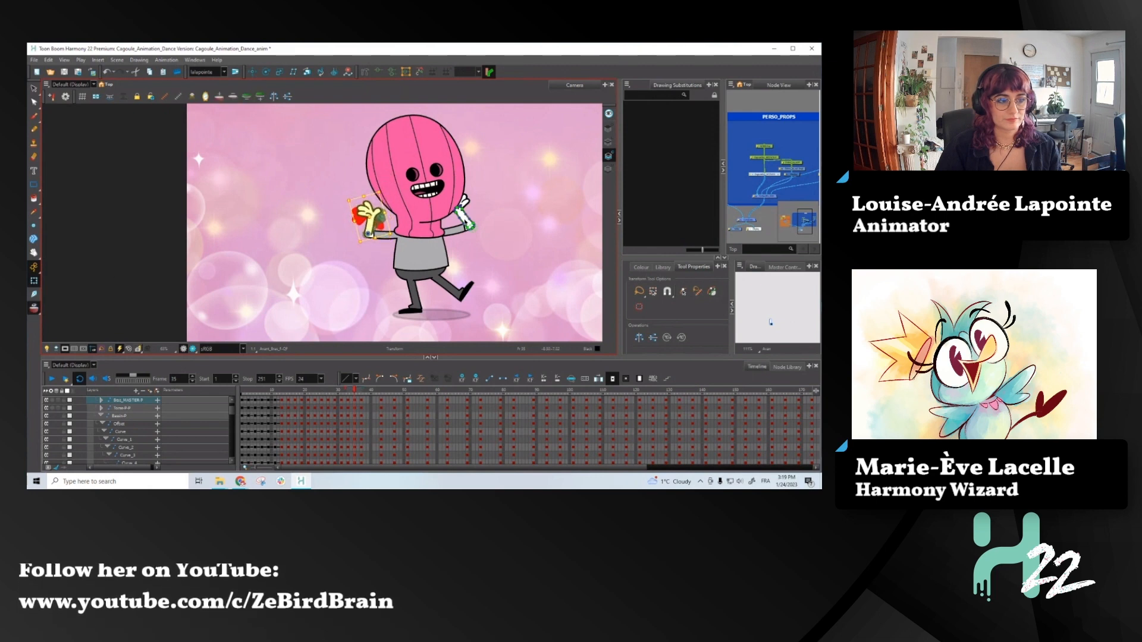
- Rotate the screen-right forearm and hand outward from the elbow at frame 35
click(465, 215)
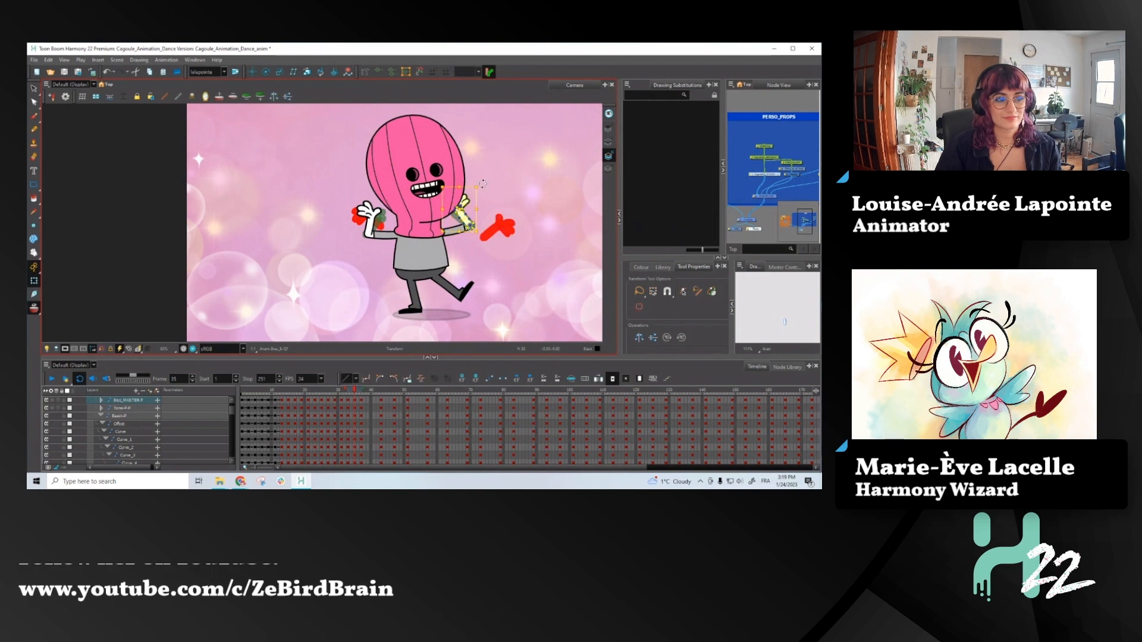
mouse_move(482, 182)
mouse_down()
mouse_move(503, 207)
mouse_move(489, 183)
mouse_up()
- Adjust the screen-right hand at frame 35 so it drags outward and fits the wrist
key(.)
click(478, 196)
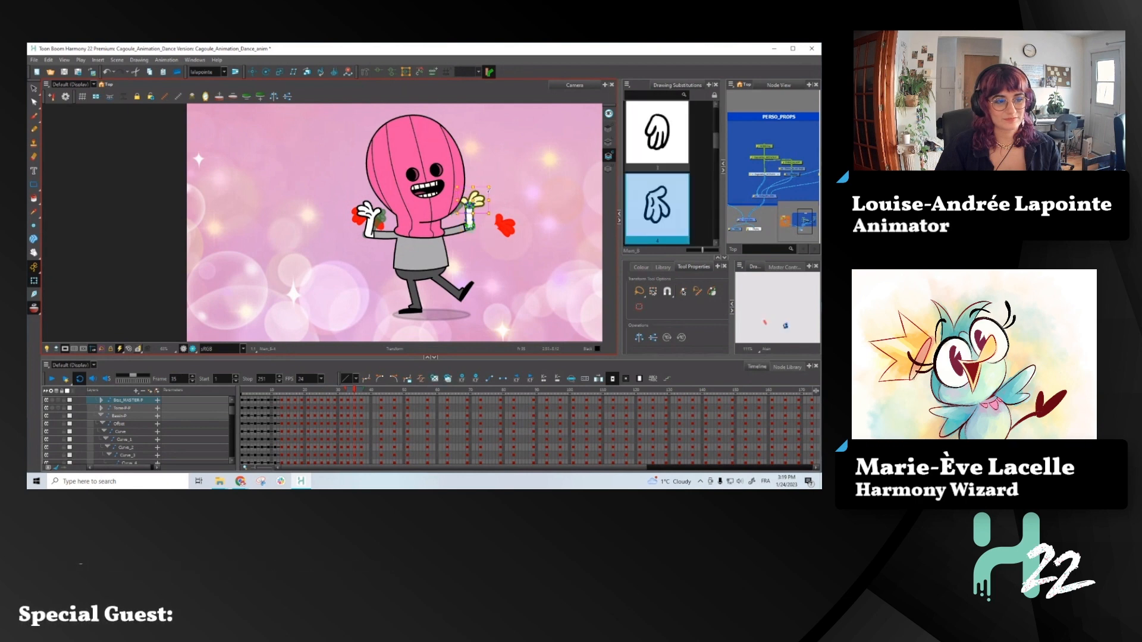
scroll(490, 198, up, 5)
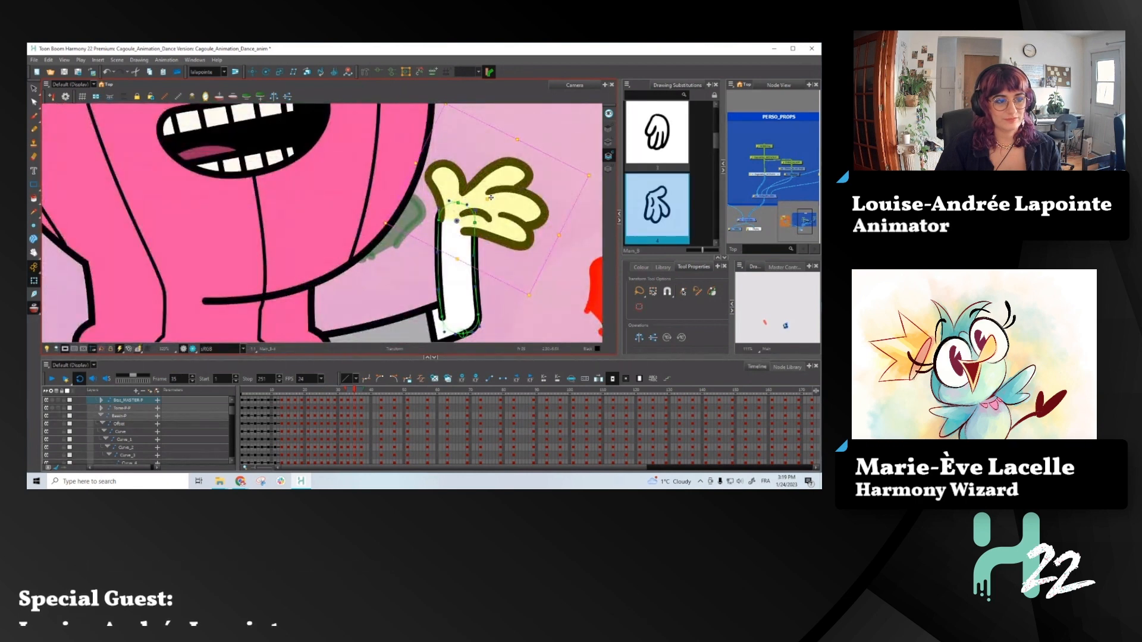
drag(491, 197, 487, 200)
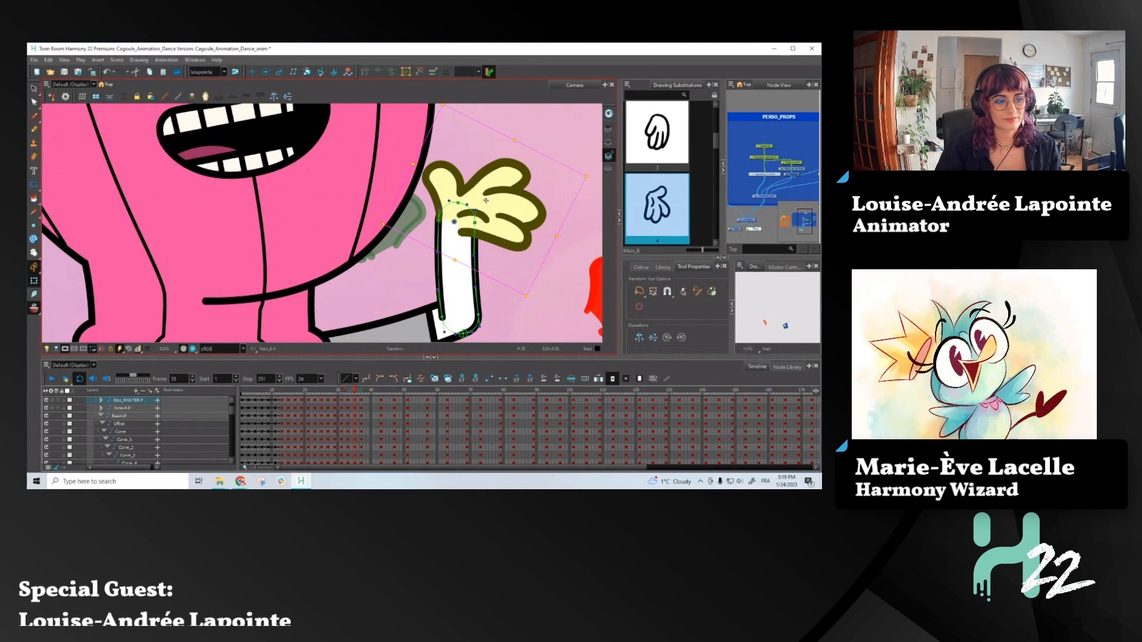
- Review the arm and hand drag with onion skin by stepping and scrubbing through the animation around frames 30 to 37
scroll(486, 200, down, 5)
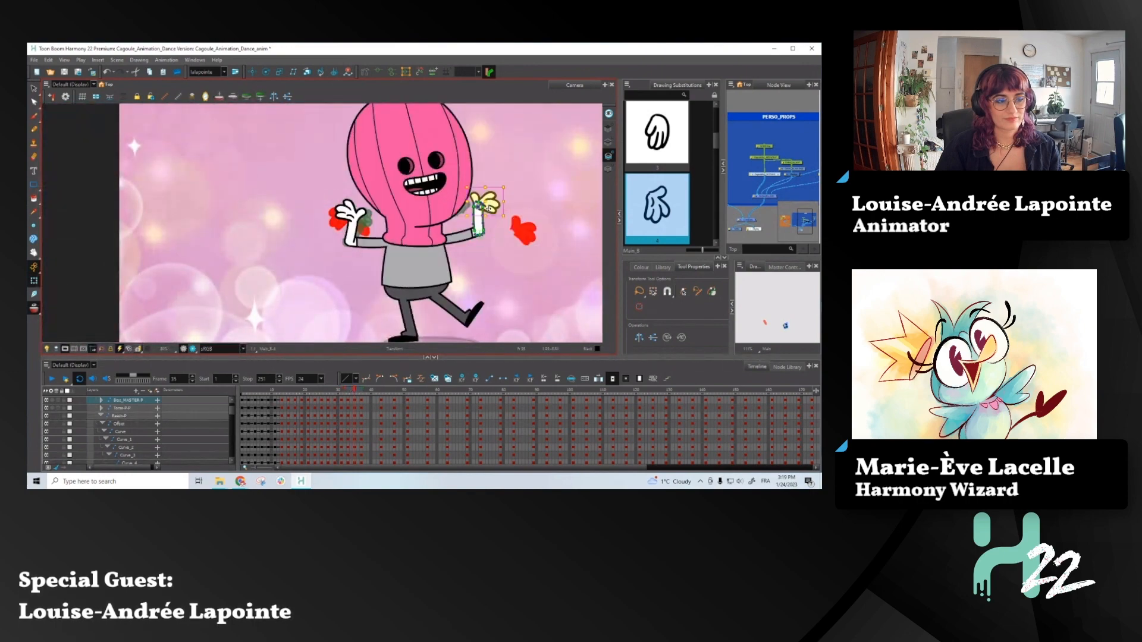
key(period)
key(period)
key(period)
key(period)
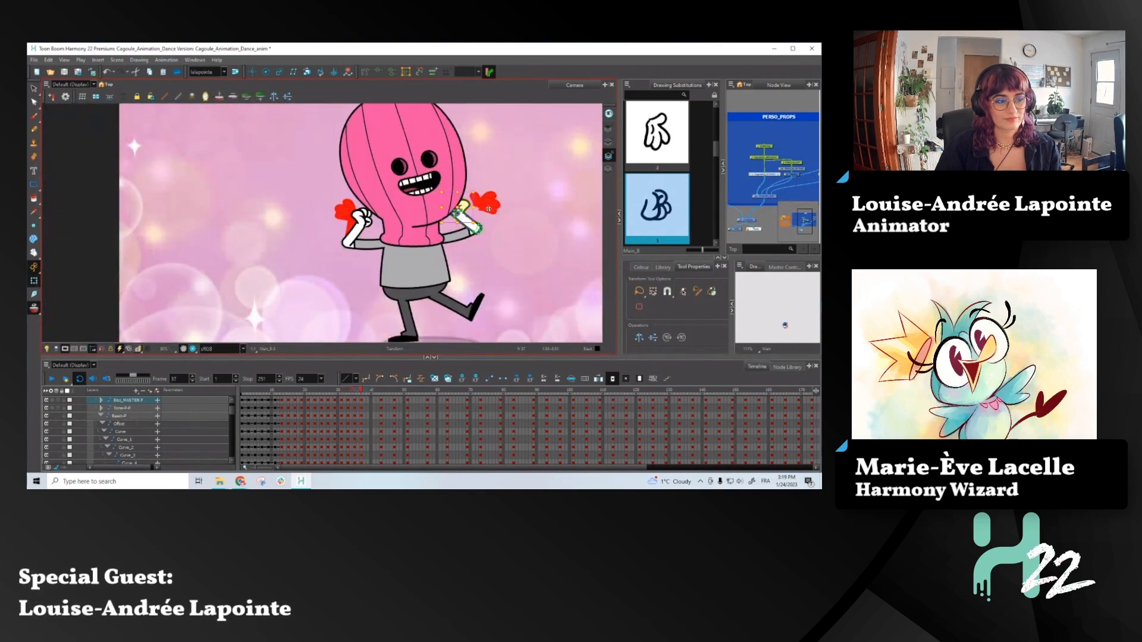
click(336, 390)
key(period)
key(period)
key(period)
key(period)
key(period)
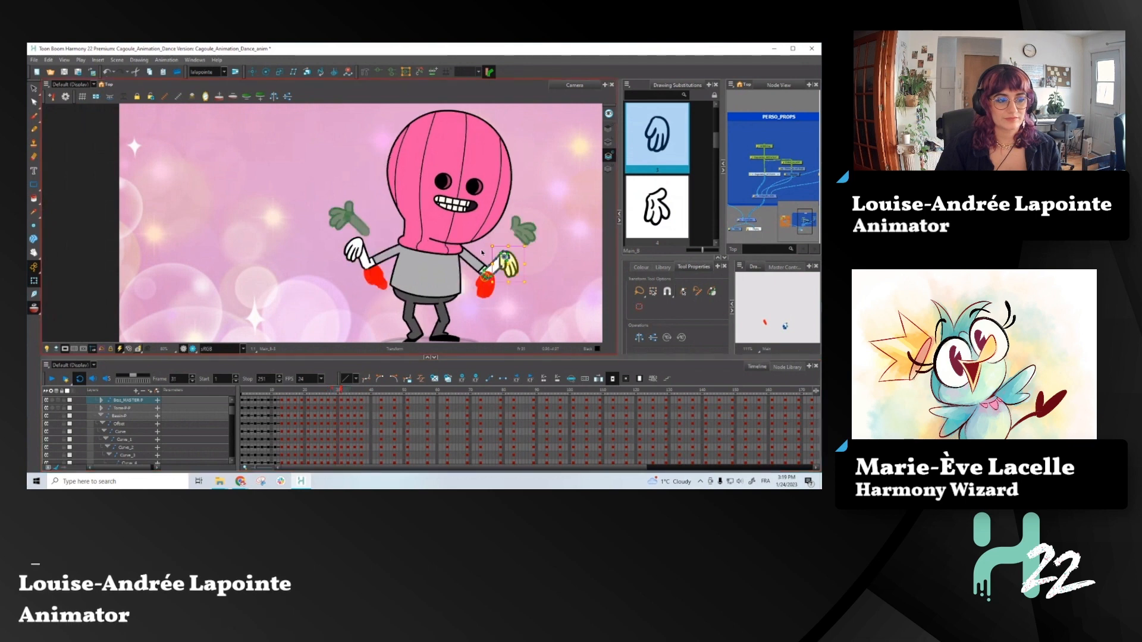
key(period)
key(period)
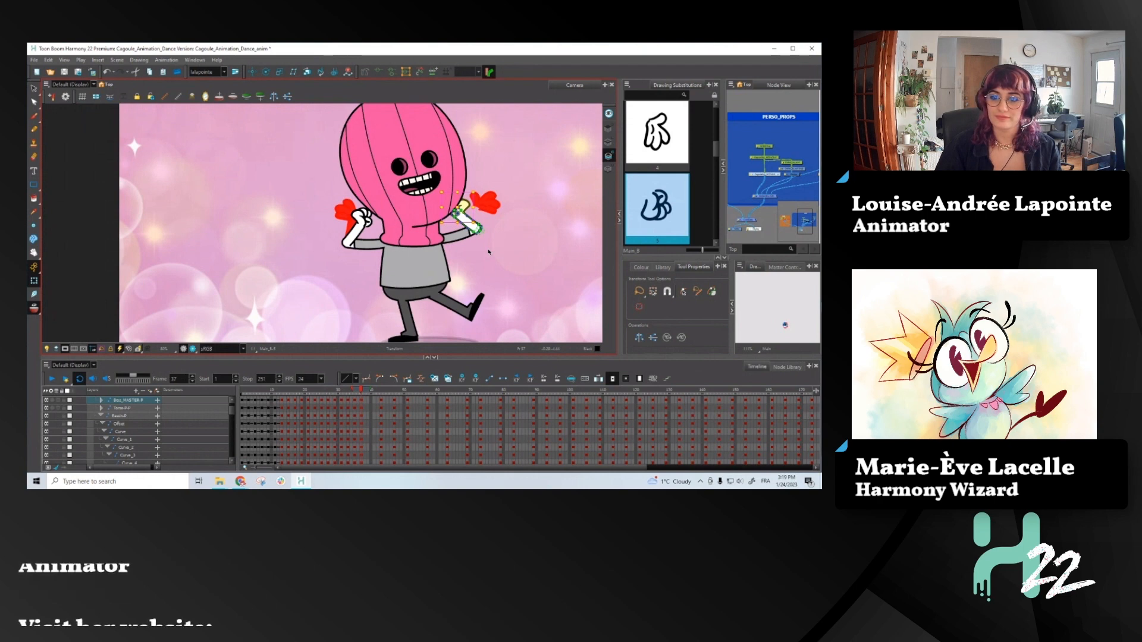
key(comma)
key(comma)
key(comma)
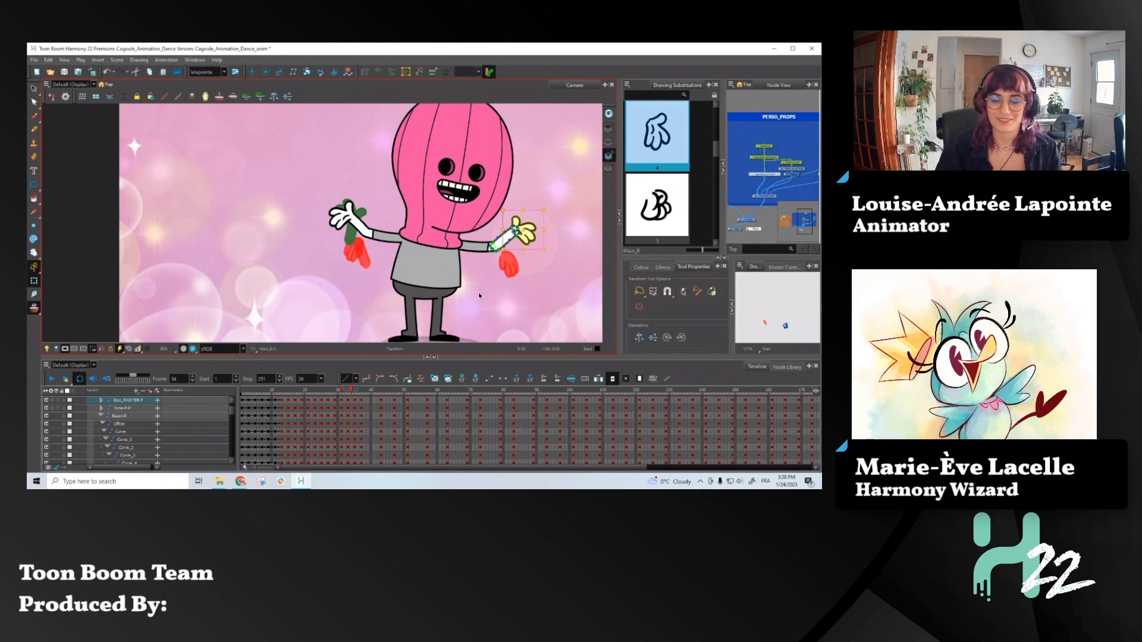
drag(284, 393, 321, 397)
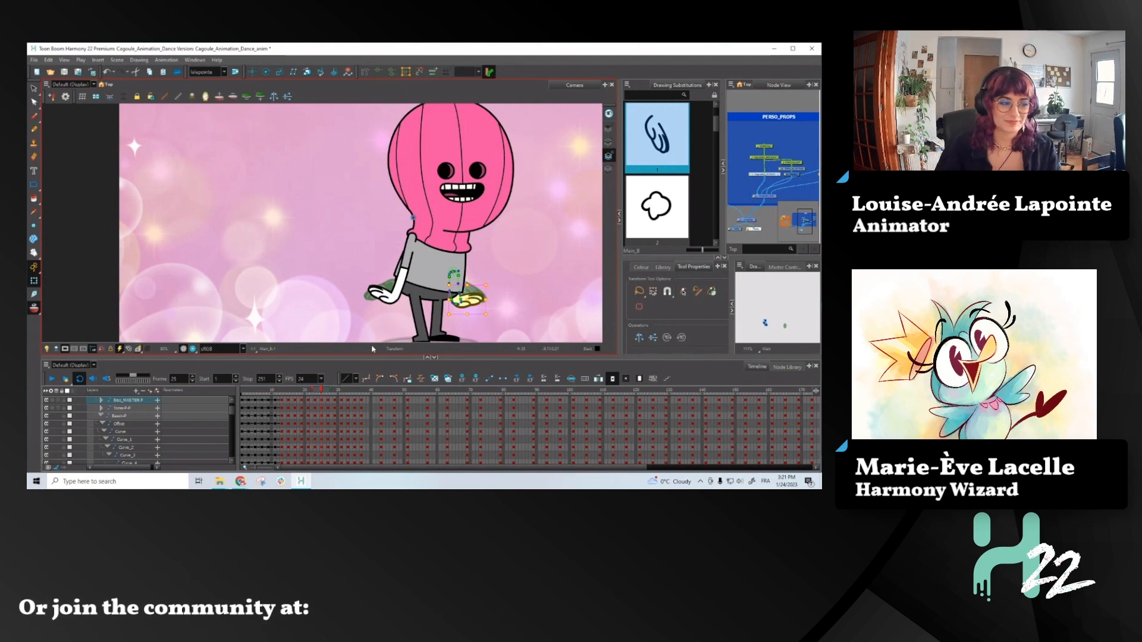
- Return to frame 1 and turn off the camera mask to show the artwork outside the camera frame
drag(291, 394, 217, 409)
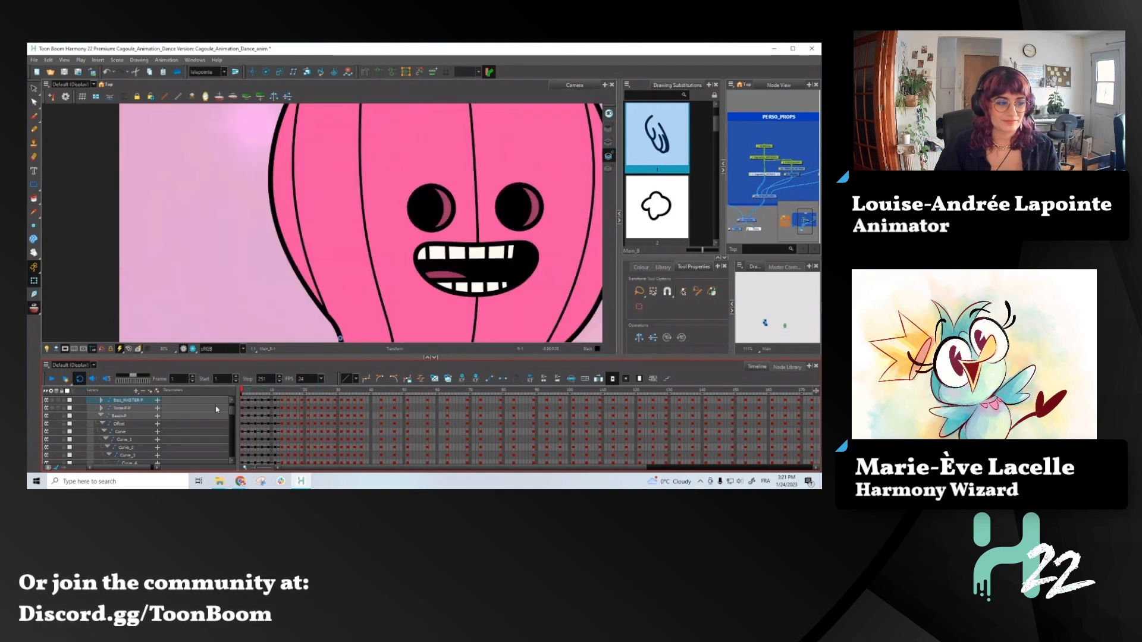
scroll(358, 234, down, 4)
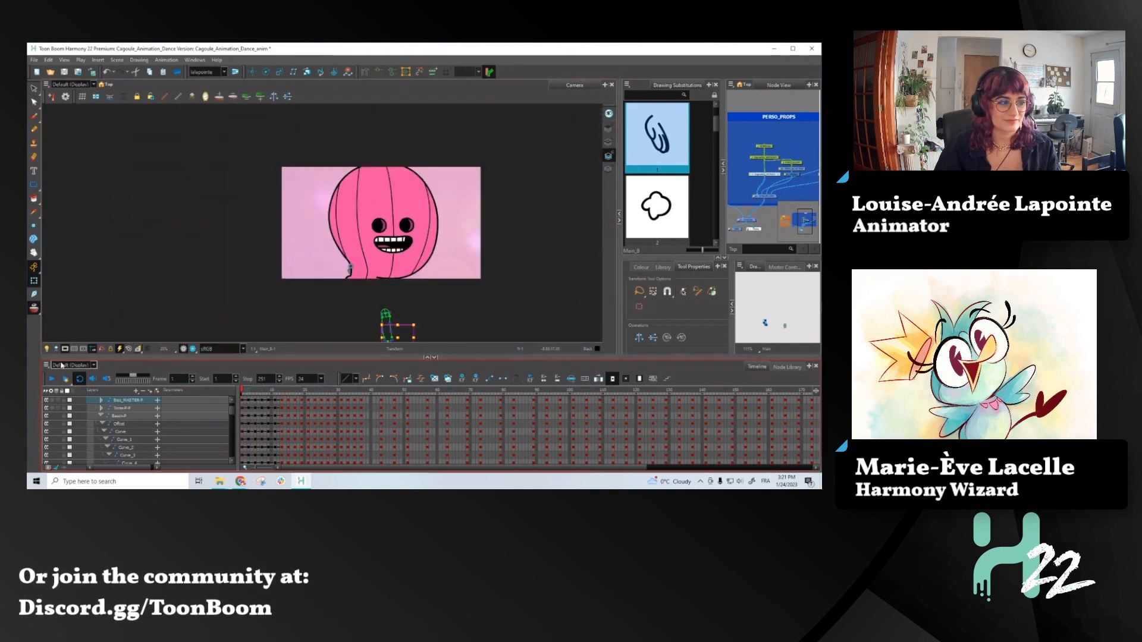
click(64, 349)
scroll(286, 190, down, 3)
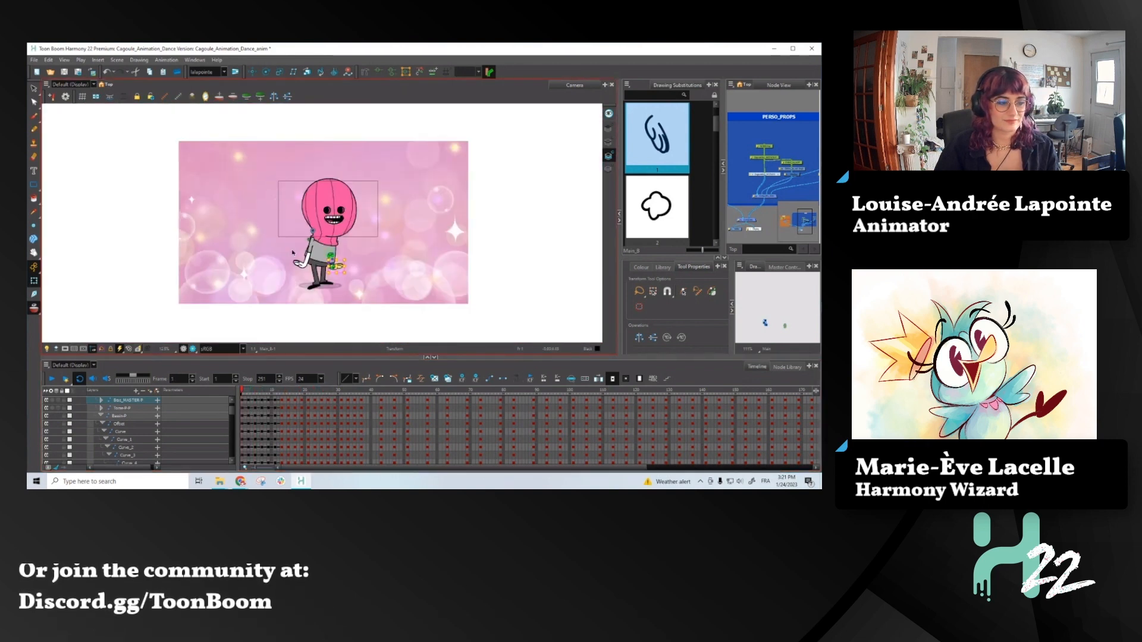
- Step through the opening frames up to frame 10 and examine the hands against their onion skin
scroll(304, 278, up, 4)
key(period)
key(period)
key(period)
key(period)
scroll(379, 267, down, 5)
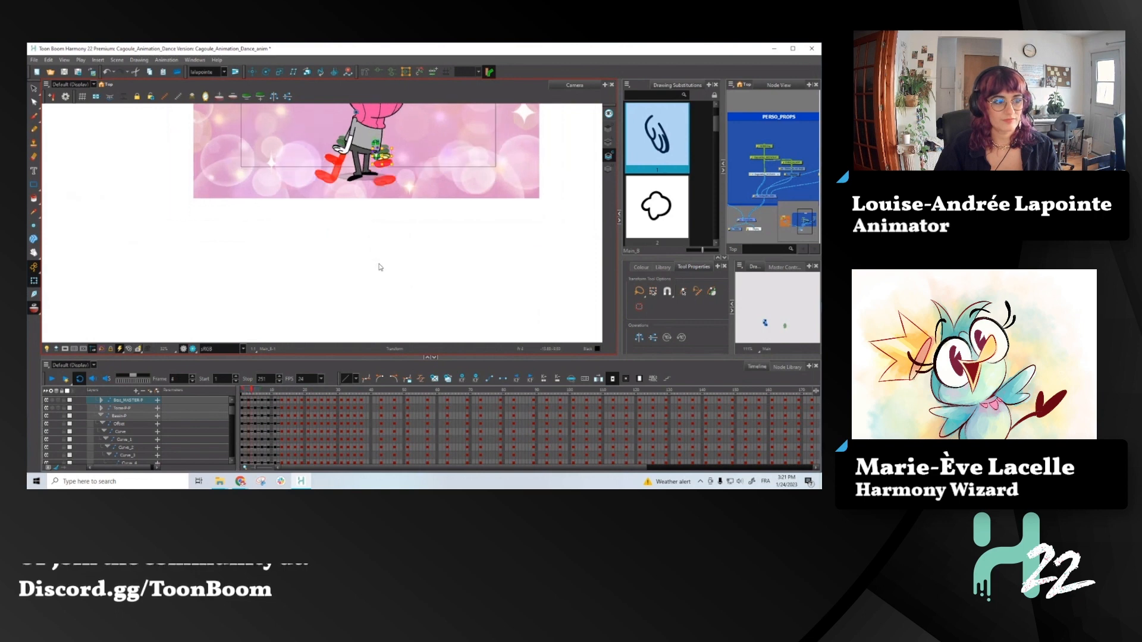
scroll(407, 188, up, 5)
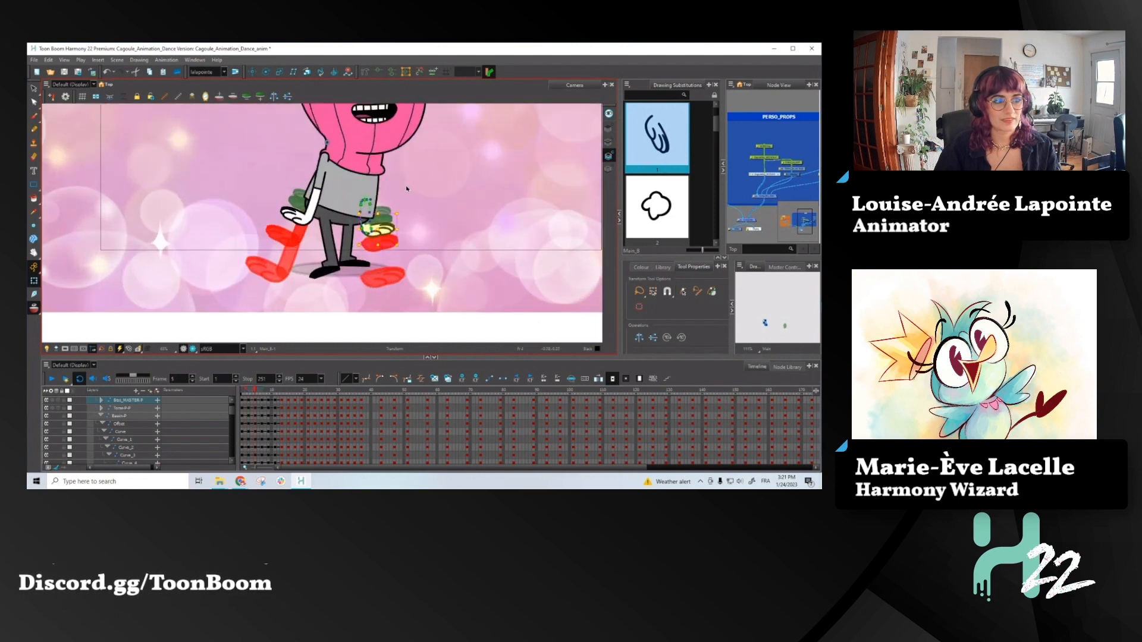
scroll(406, 188, down, 2)
key(period)
key(period)
key(period)
key(period)
key(period)
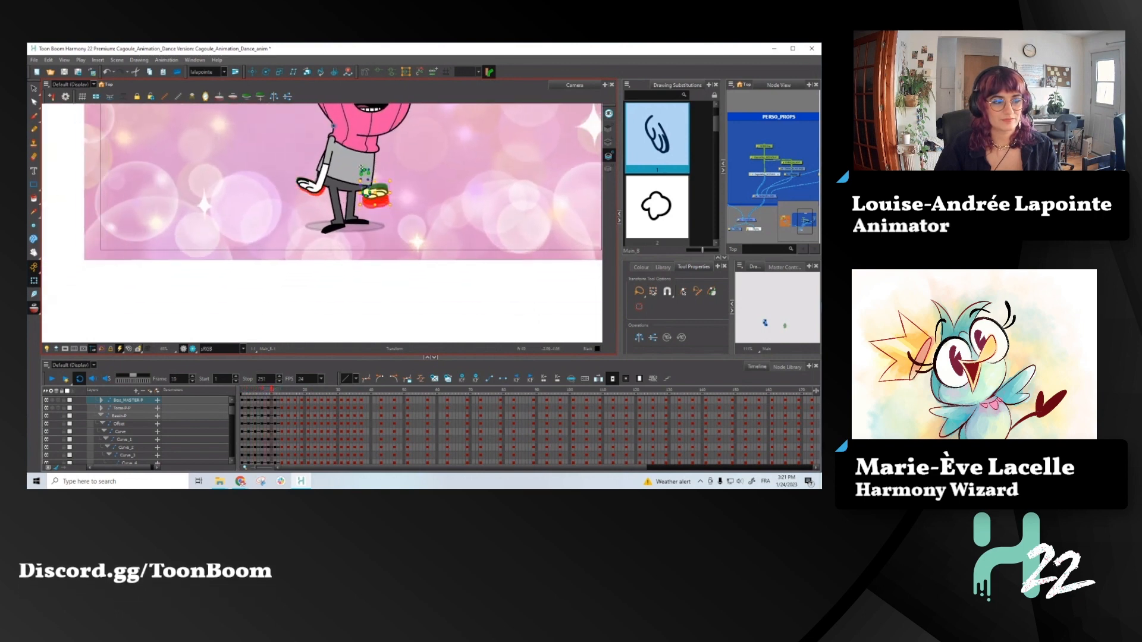
scroll(303, 170, up, 4)
key(comma)
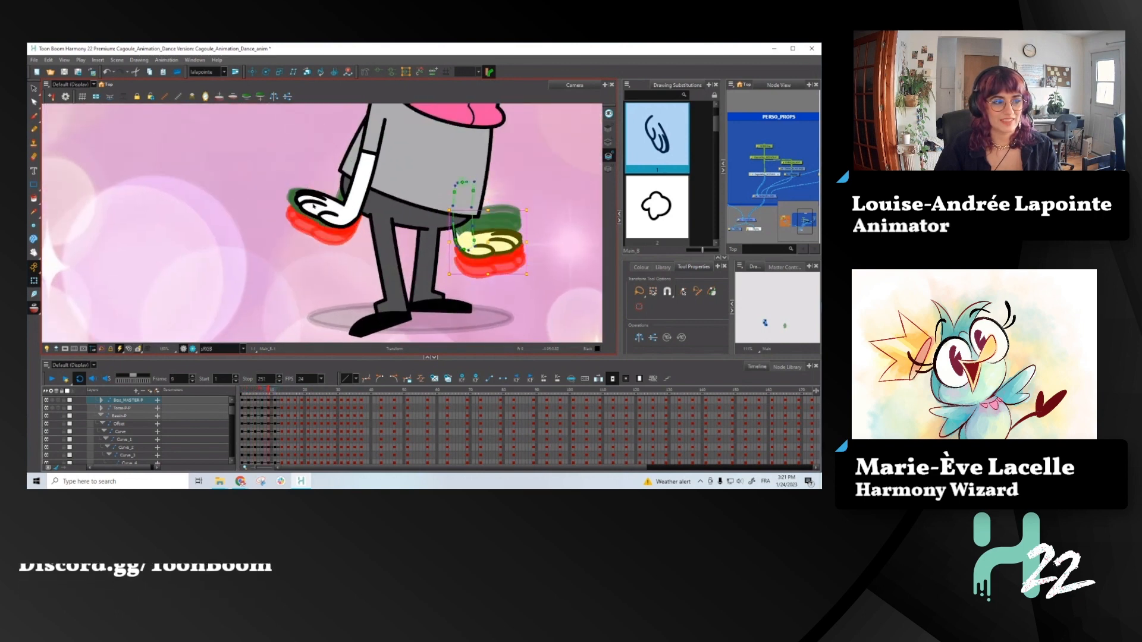
key(period)
click(316, 205)
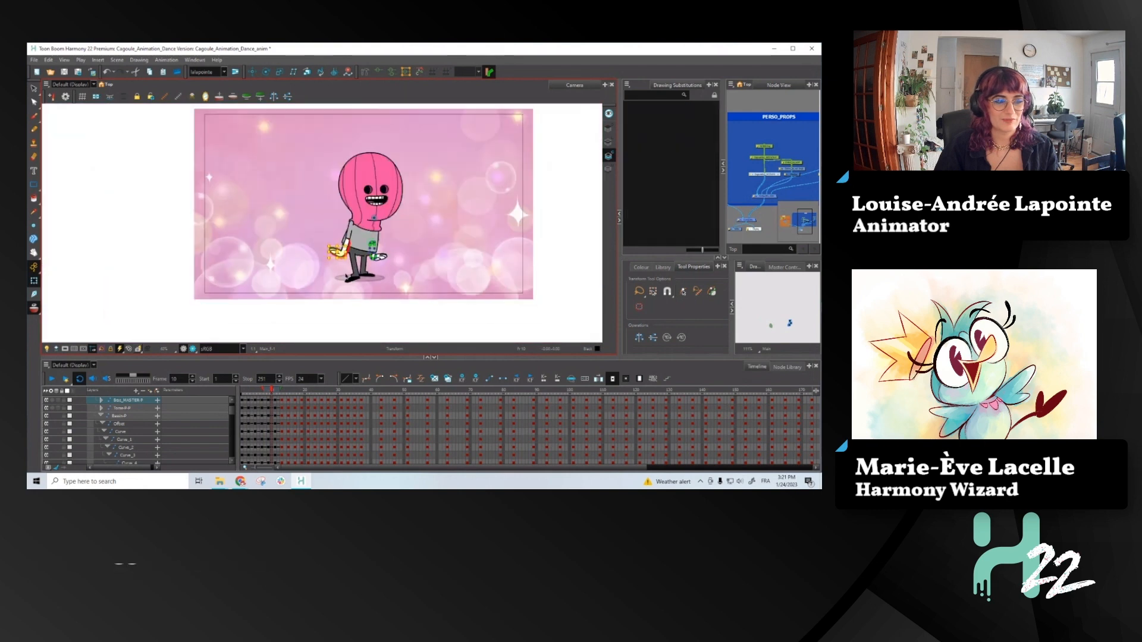
scroll(357, 176, down, 4)
- Go back to frame 1 and turn the camera mask on again
click(246, 391)
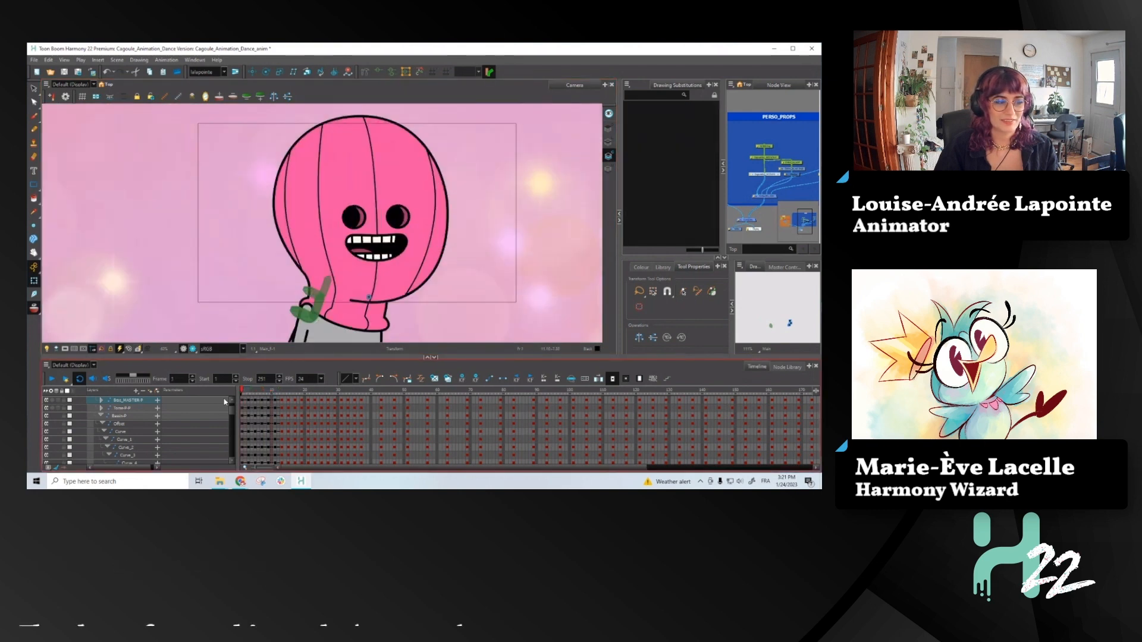
click(74, 349)
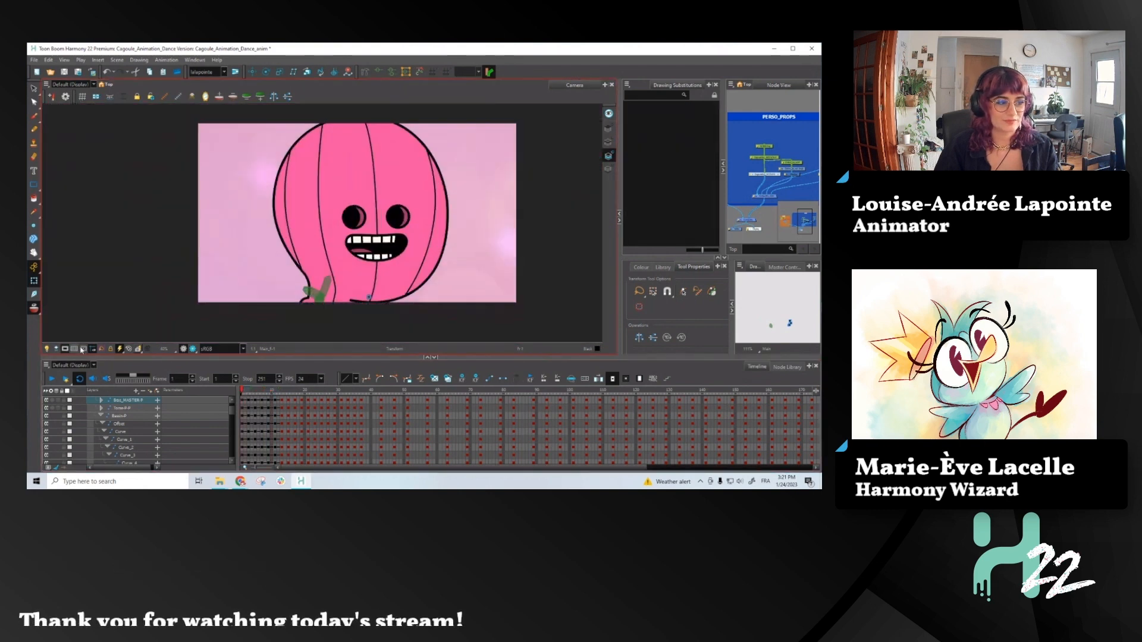
- Scrub from the opening pose to around frame 38 and back to frame 36 to review the character's motion
click(434, 269)
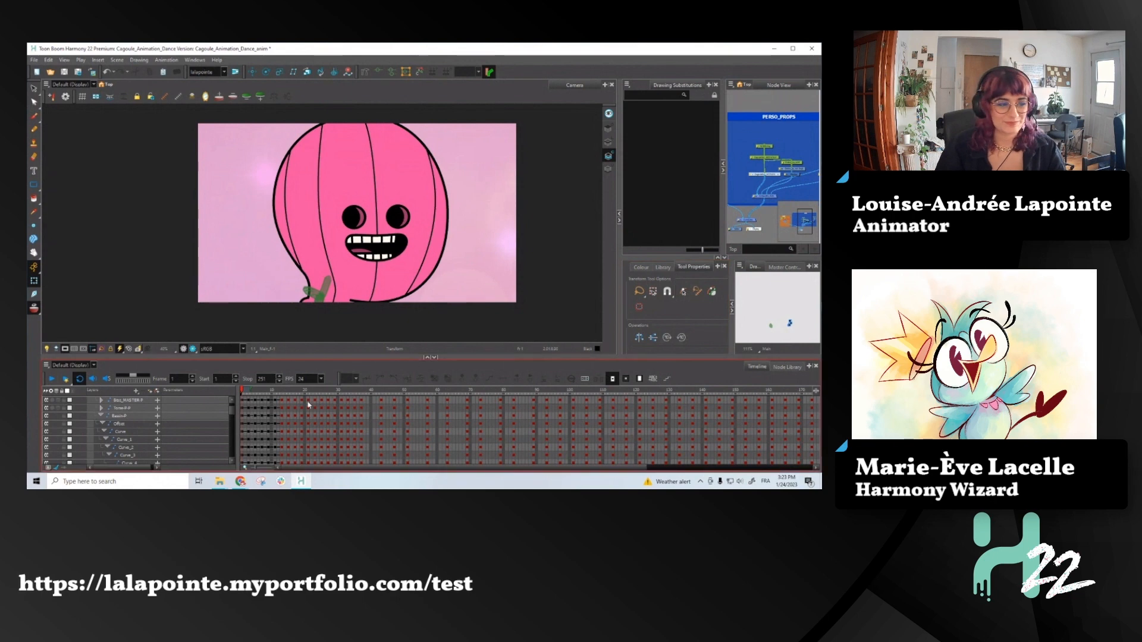
drag(271, 391, 361, 419)
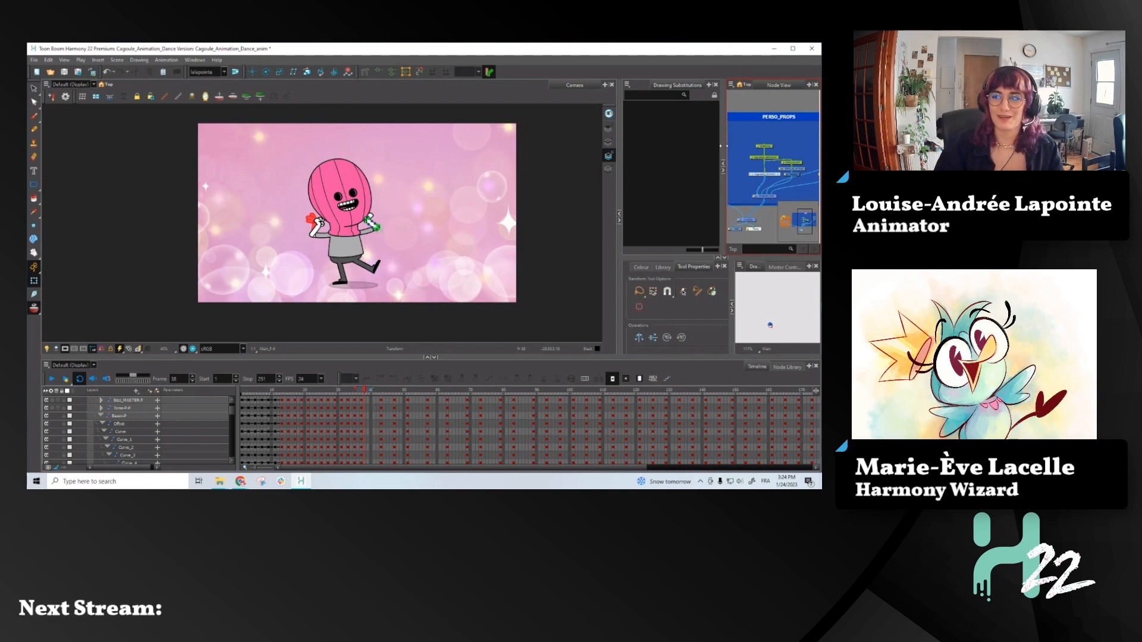
click(691, 174)
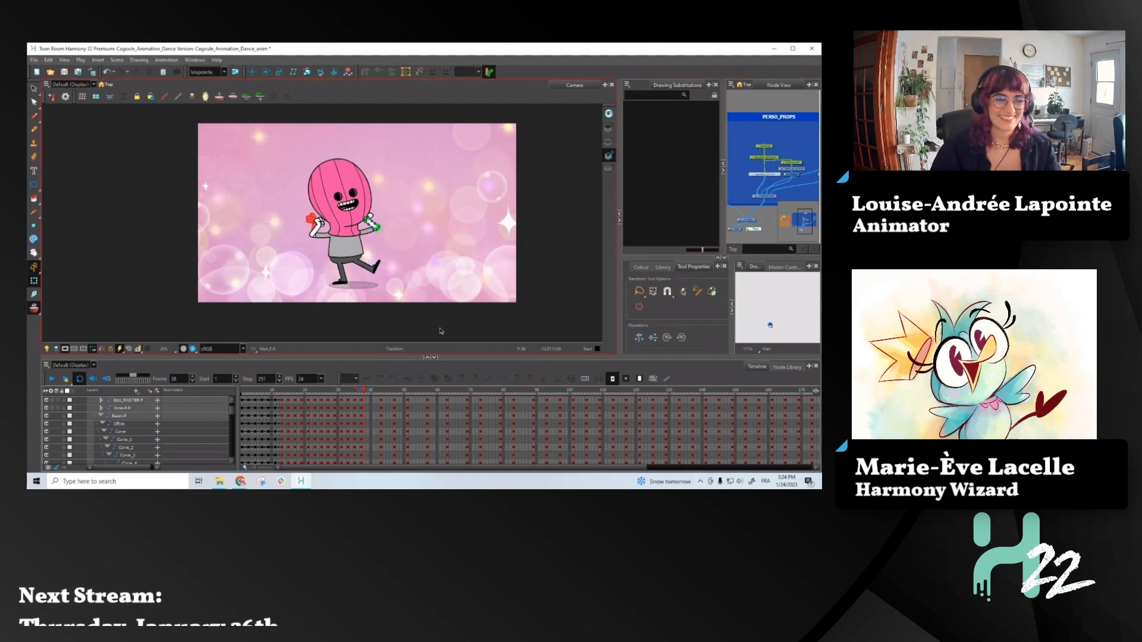
click(361, 393)
drag(364, 392, 362, 390)
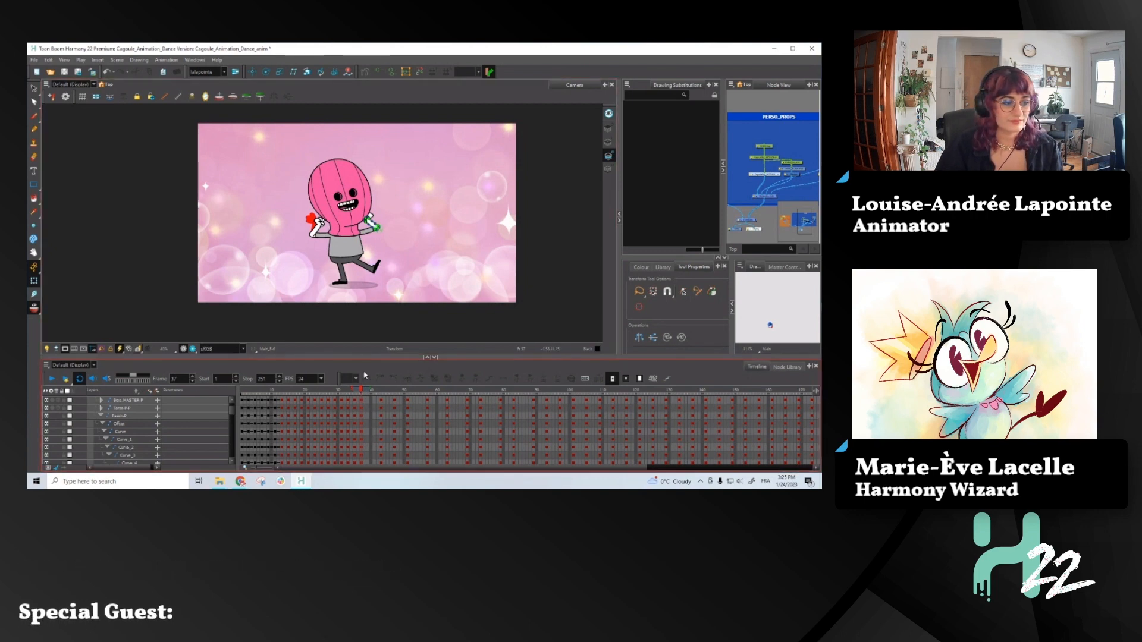
drag(361, 391, 343, 387)
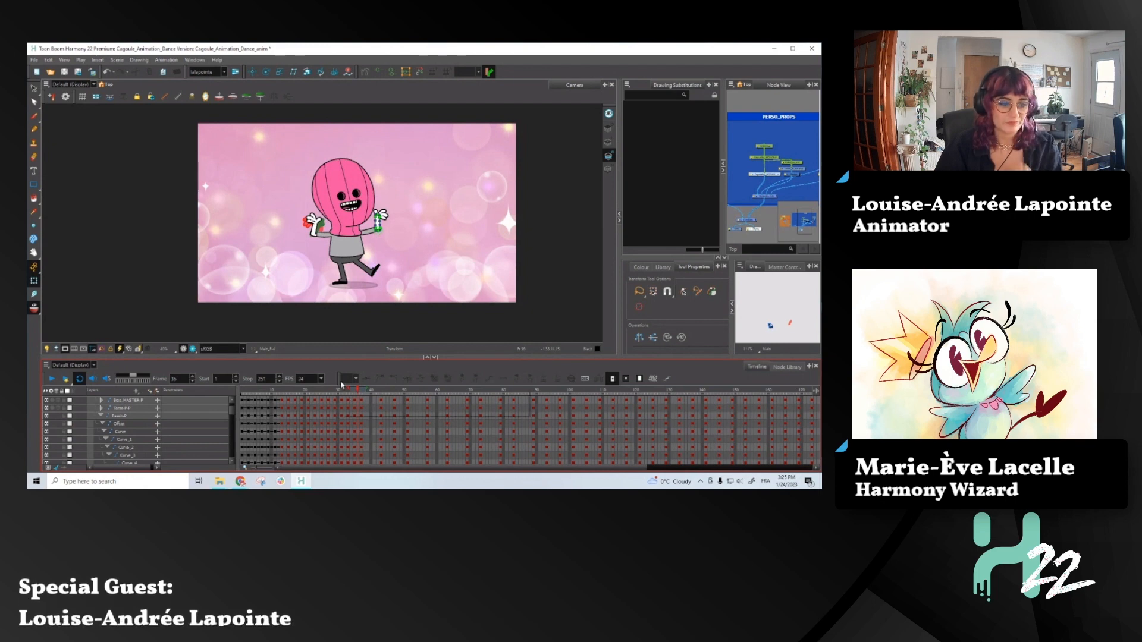
- Compare the master layer's poses at frames 37 and 43 with onion skin and select its keyframes across that range
scroll(92, 443, up, 5)
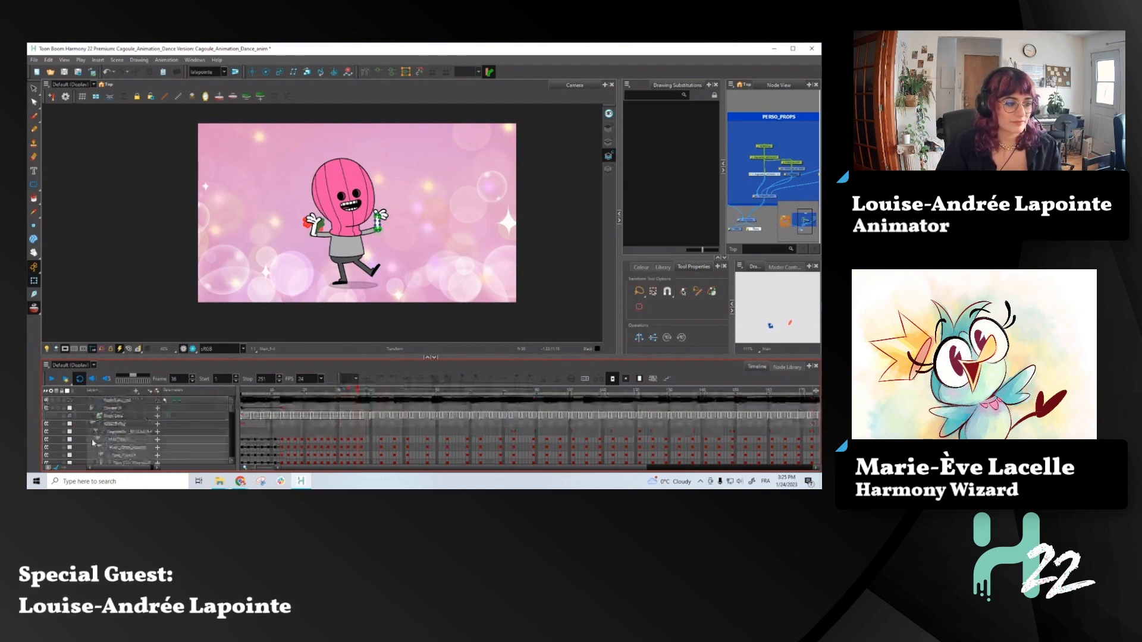
click(363, 441)
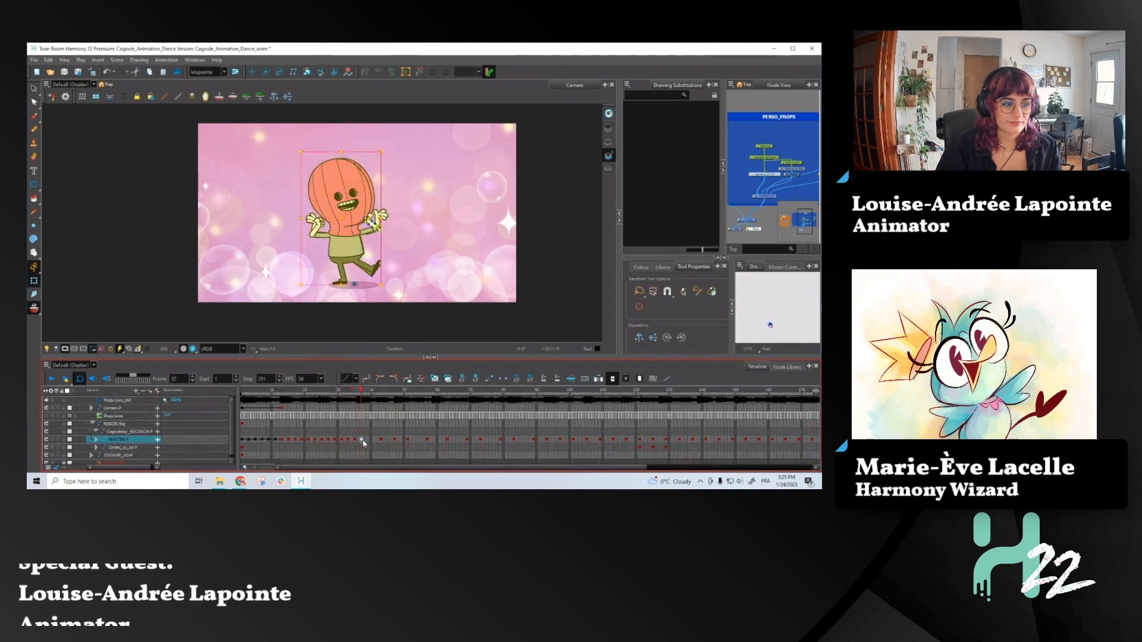
click(380, 441)
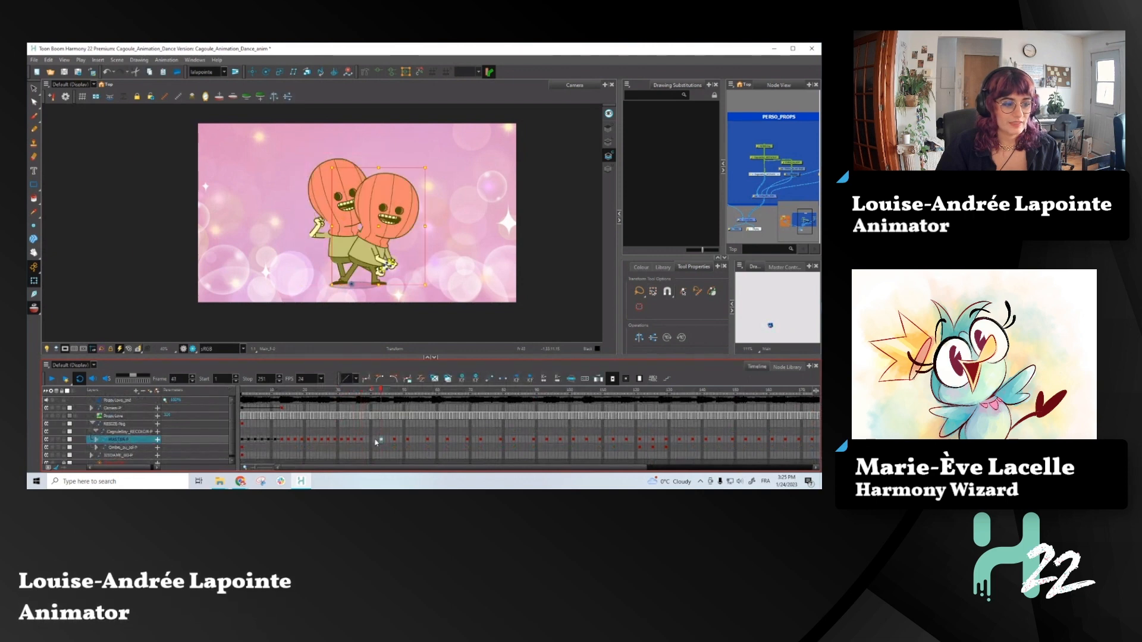
click(361, 441)
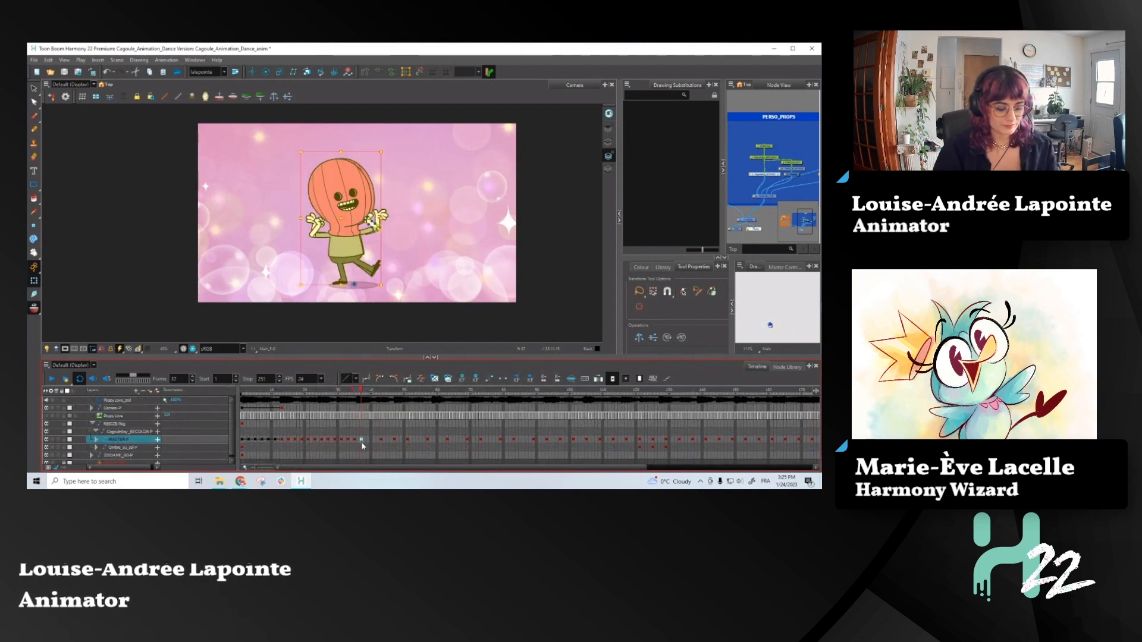
click(369, 441)
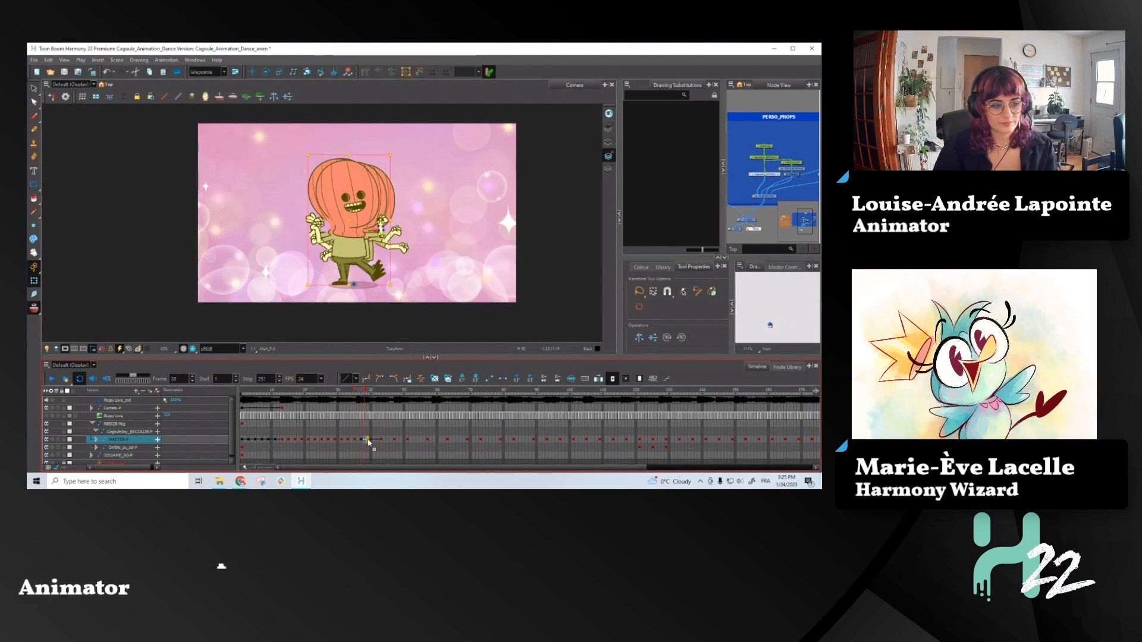
drag(368, 441, 382, 440)
click(378, 441)
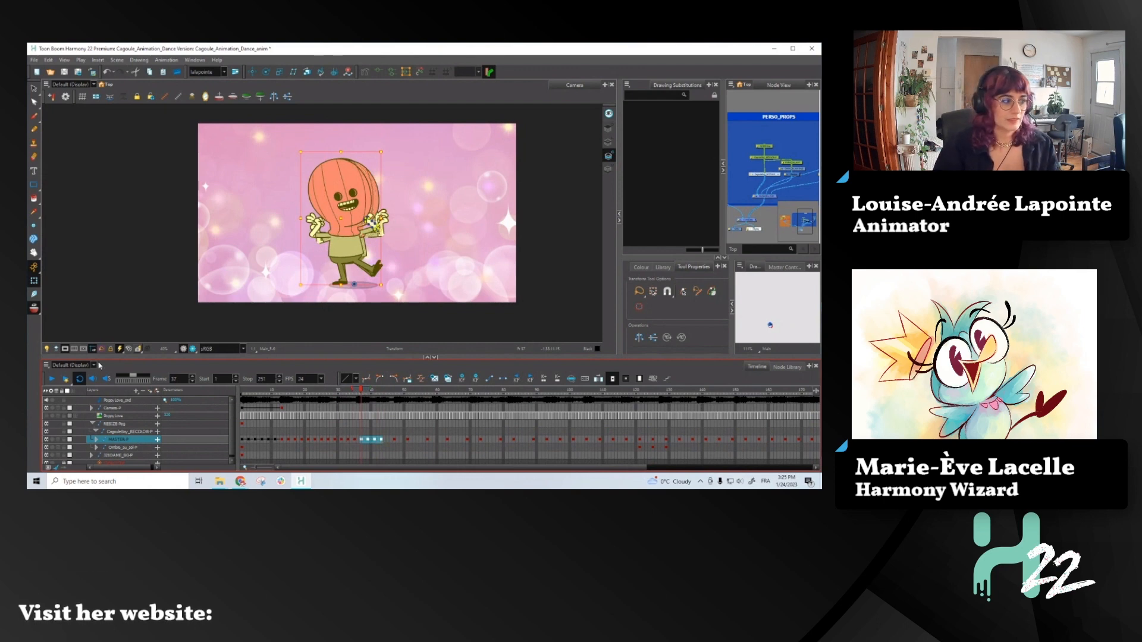
- Turn off onion skin, step back and forth through the poses from frame 26 to the low 30s, and stop at frame 31
click(34, 308)
click(325, 393)
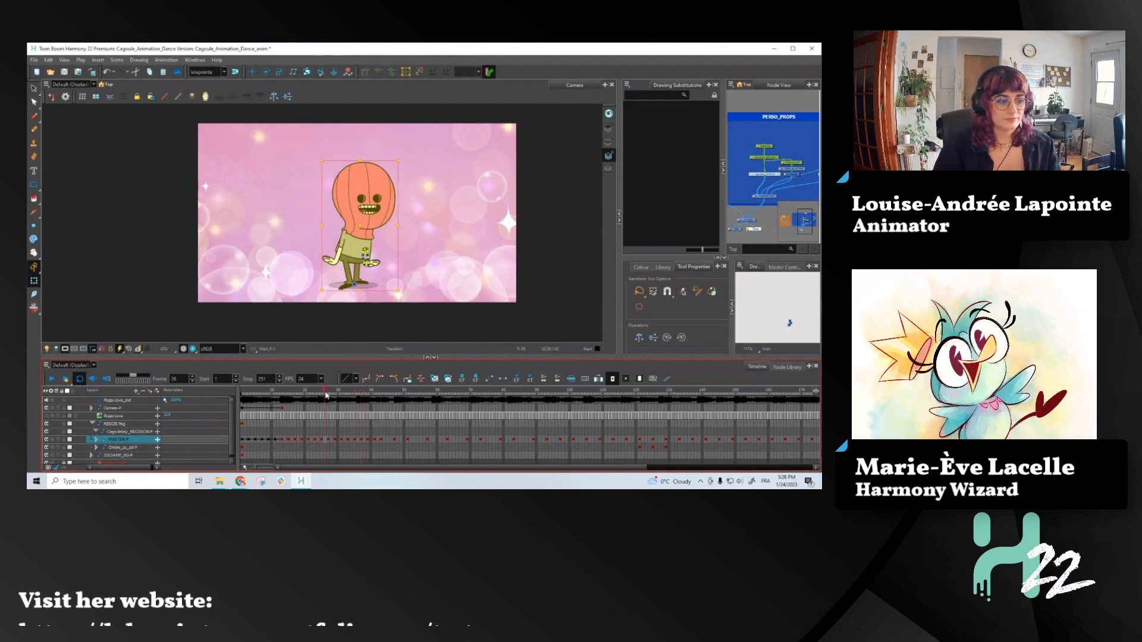
key(period)
key(period)
key(period)
key(period)
key(period)
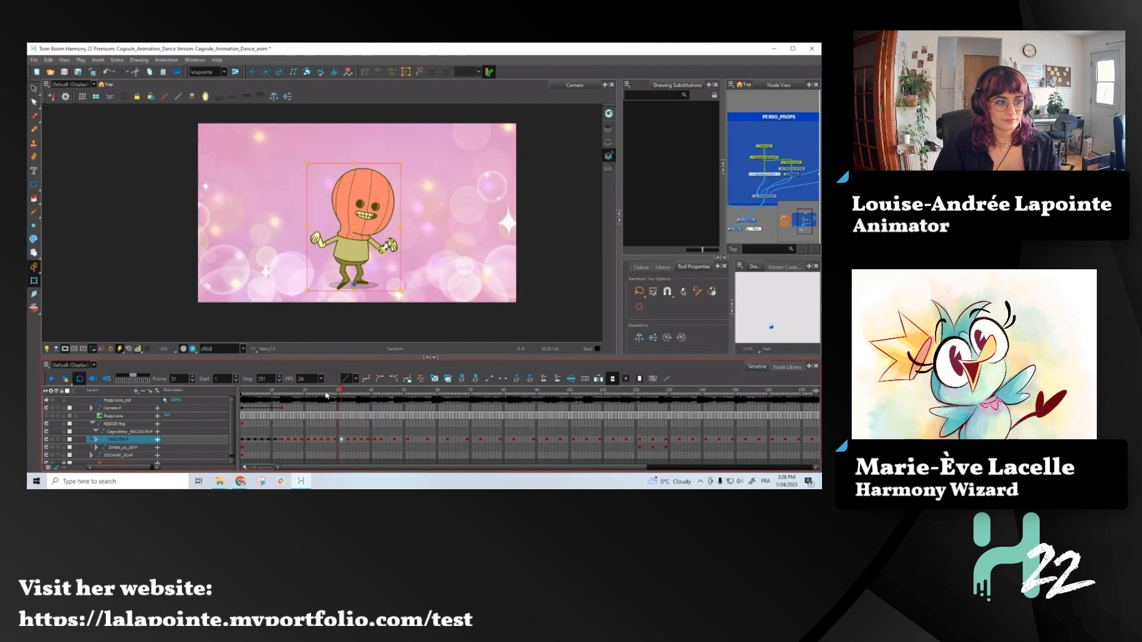
key(period)
key(period)
key(comma)
key(comma)
key(comma)
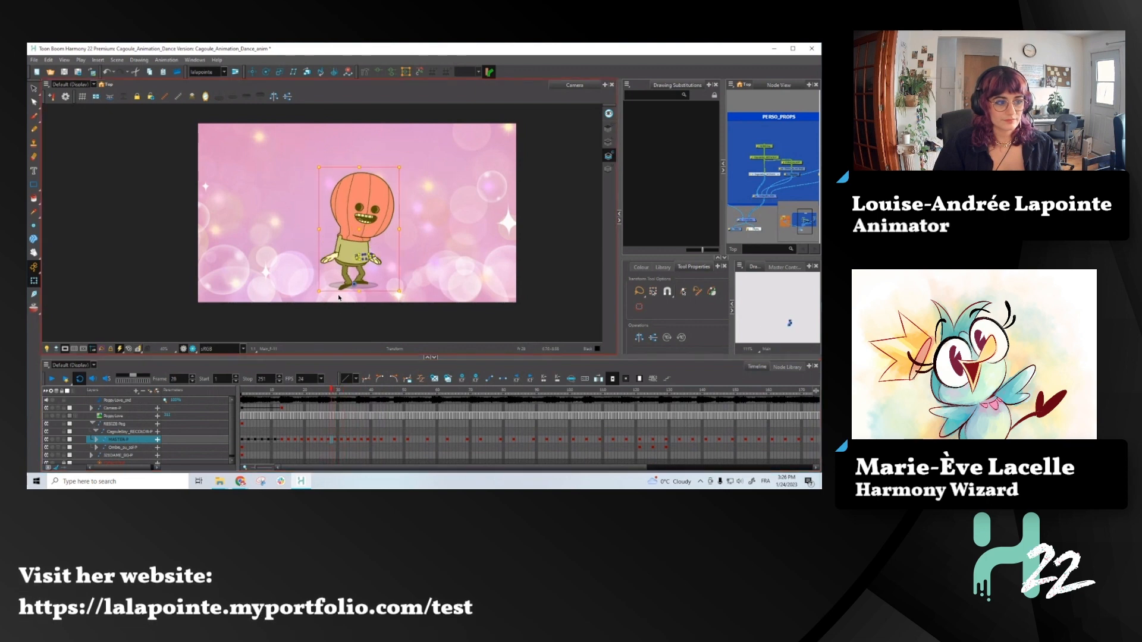
key(period)
- At frame 31, adjust the deformer points atop the lower leg on the character's left side of the picture to line up its knee outline
scroll(346, 277, up, 3)
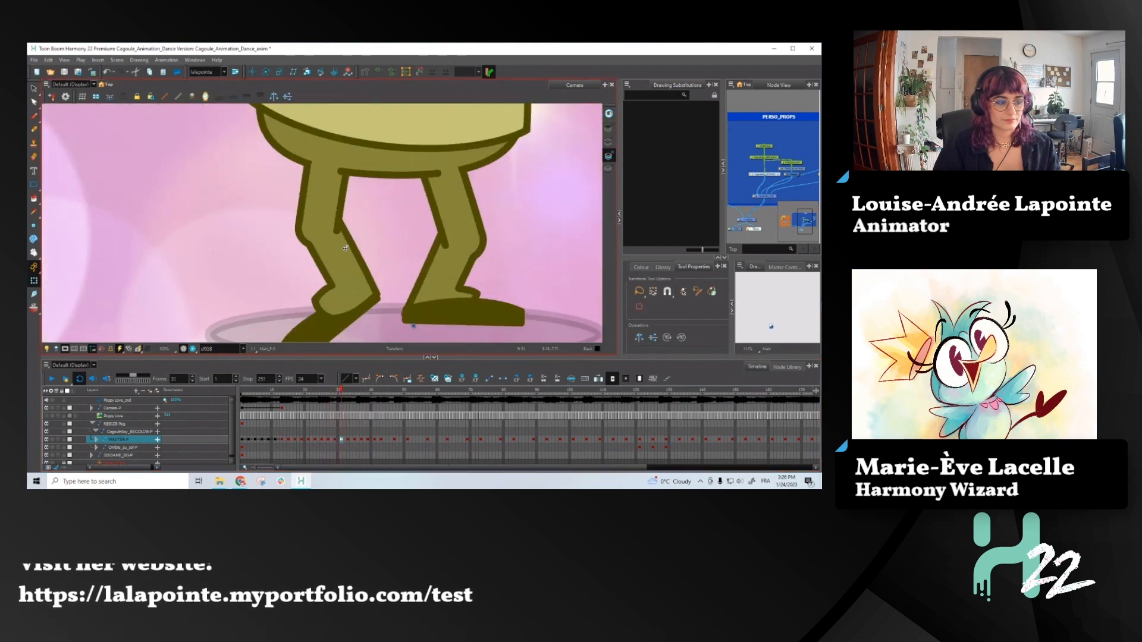
click(346, 278)
scroll(300, 239, up, 2)
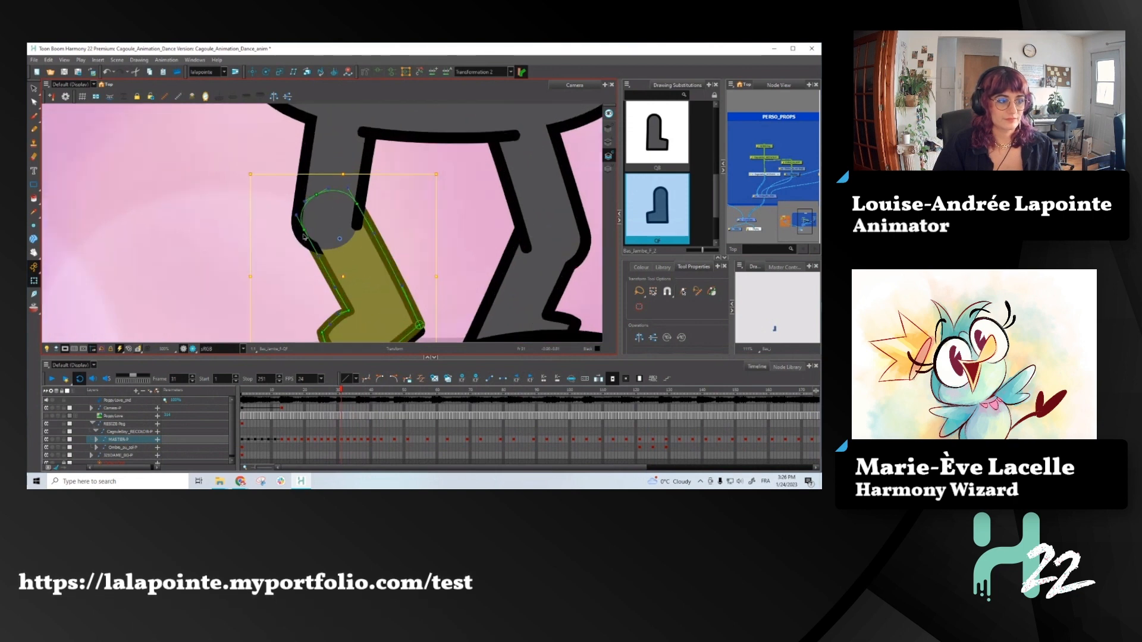
drag(304, 230, 301, 235)
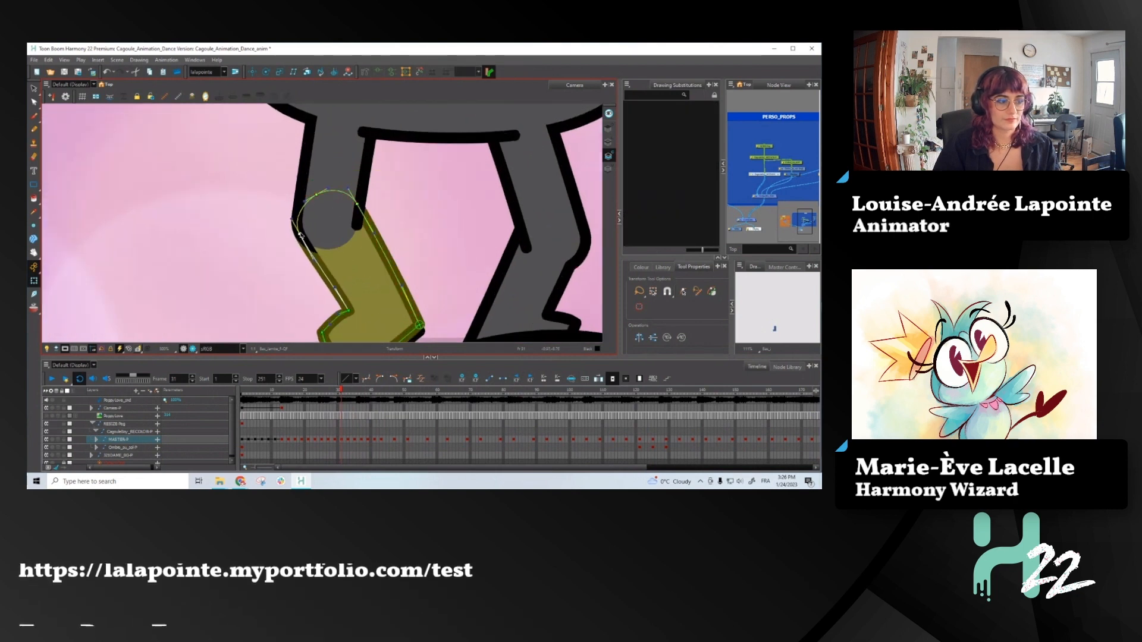
drag(374, 234, 371, 236)
- Show the deformer of the other lower leg and move its upper points so both sides meet the thigh outline at the knee
click(563, 305)
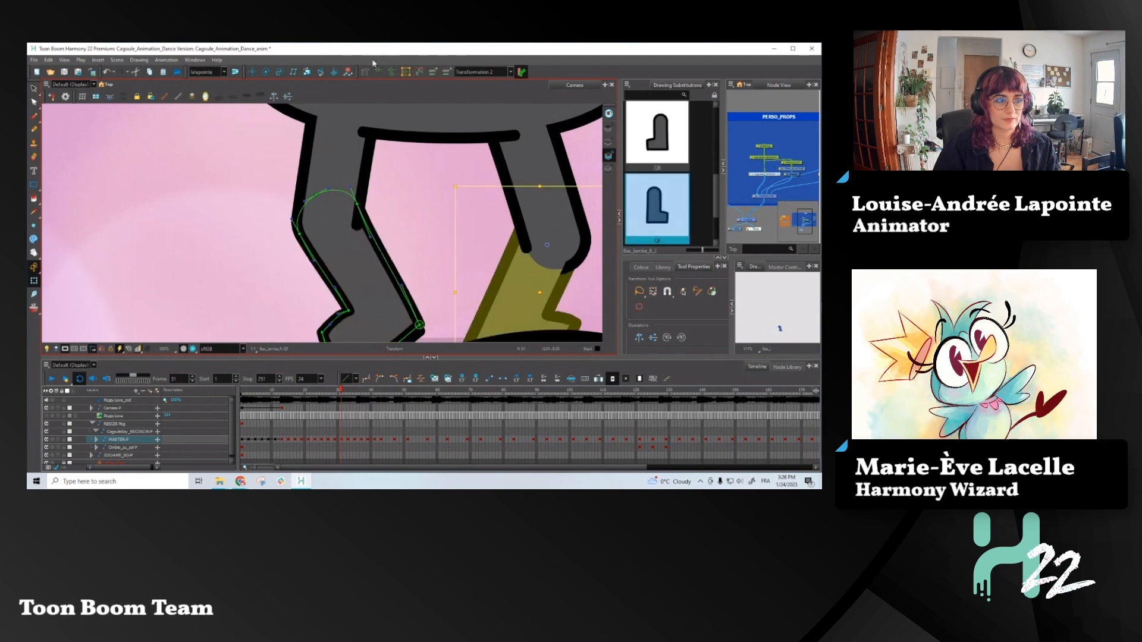
click(384, 70)
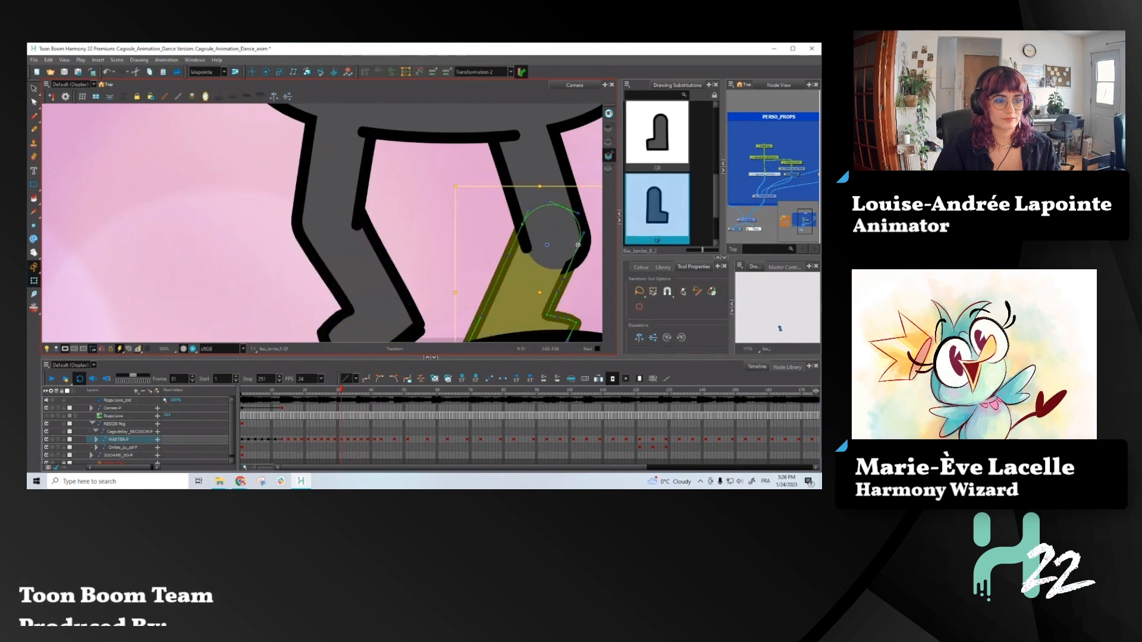
click(578, 245)
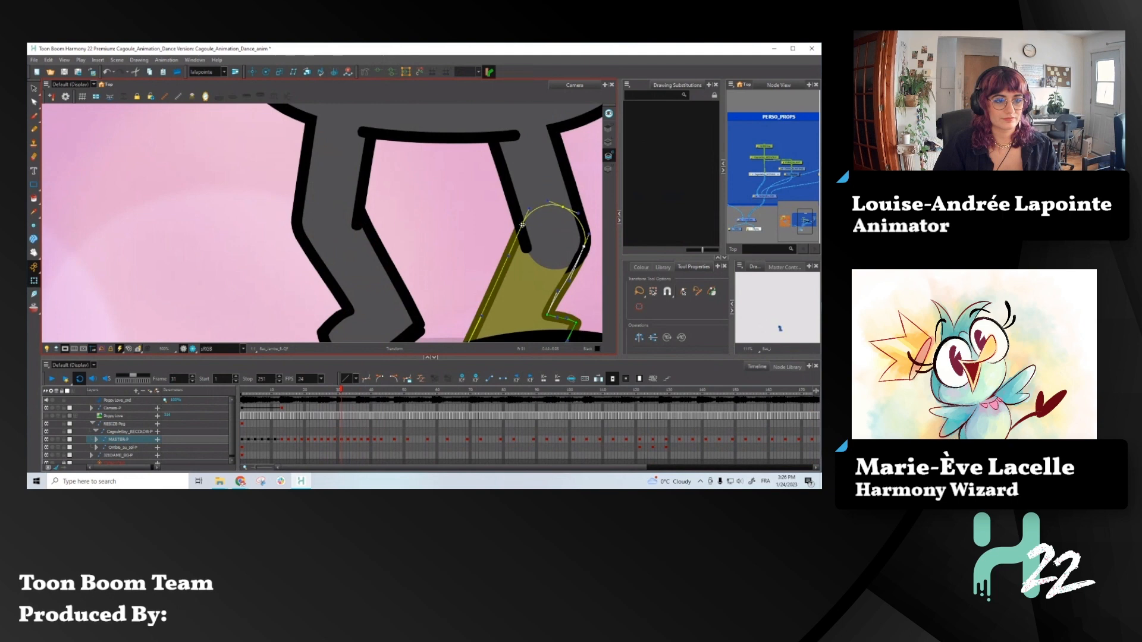
drag(522, 225, 527, 227)
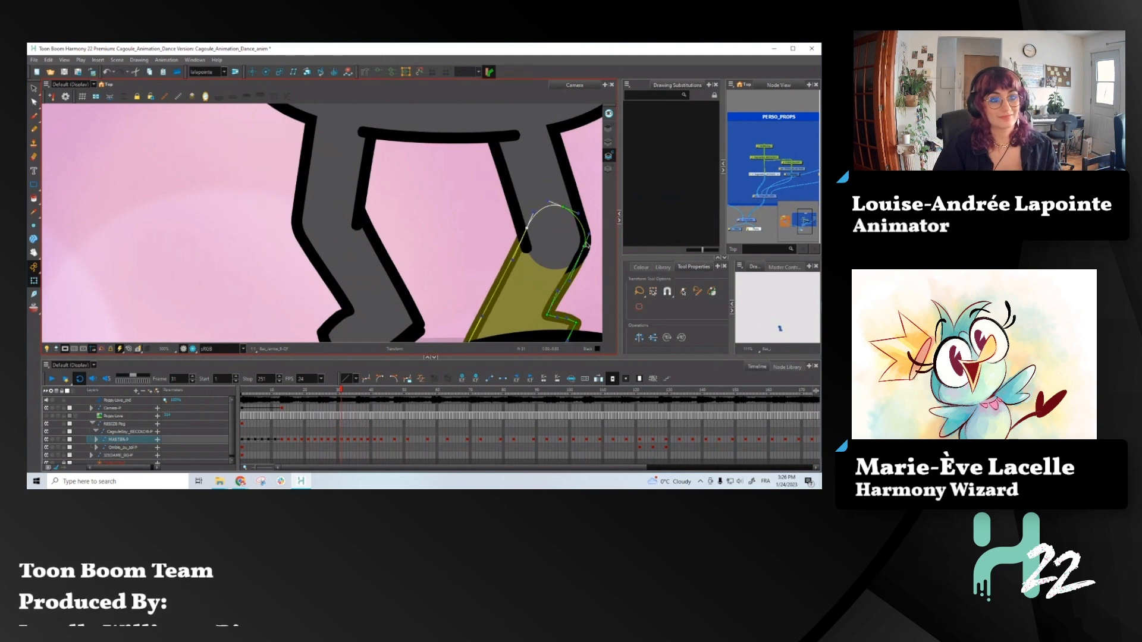
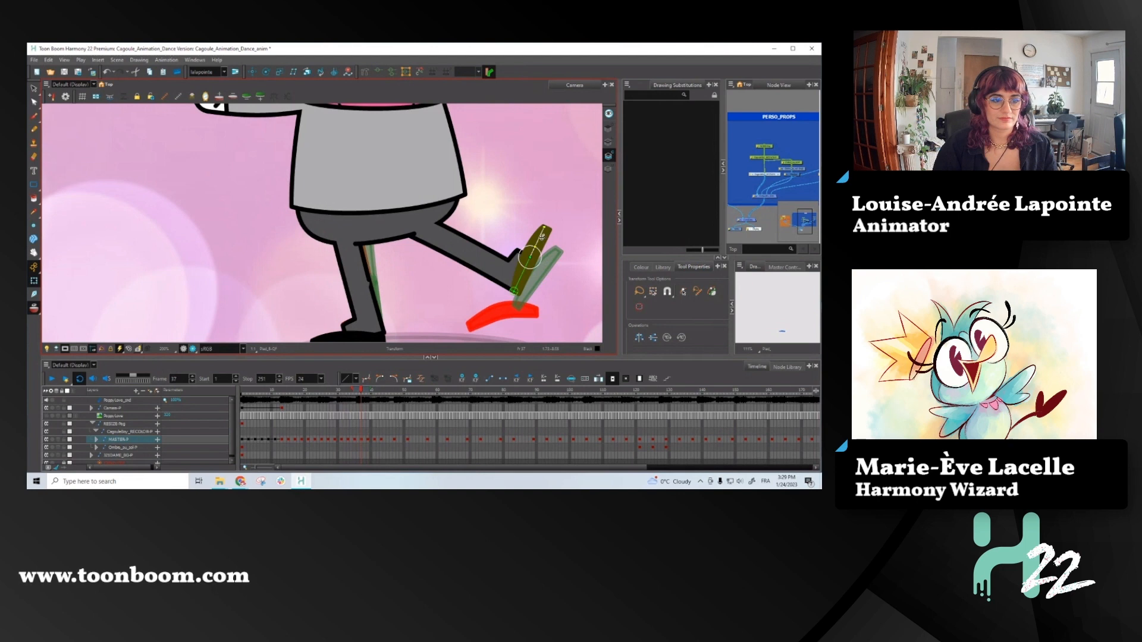
- At frame 39, rotate the raised foot slightly counter-clockwise and check it against the following frame
key(period)
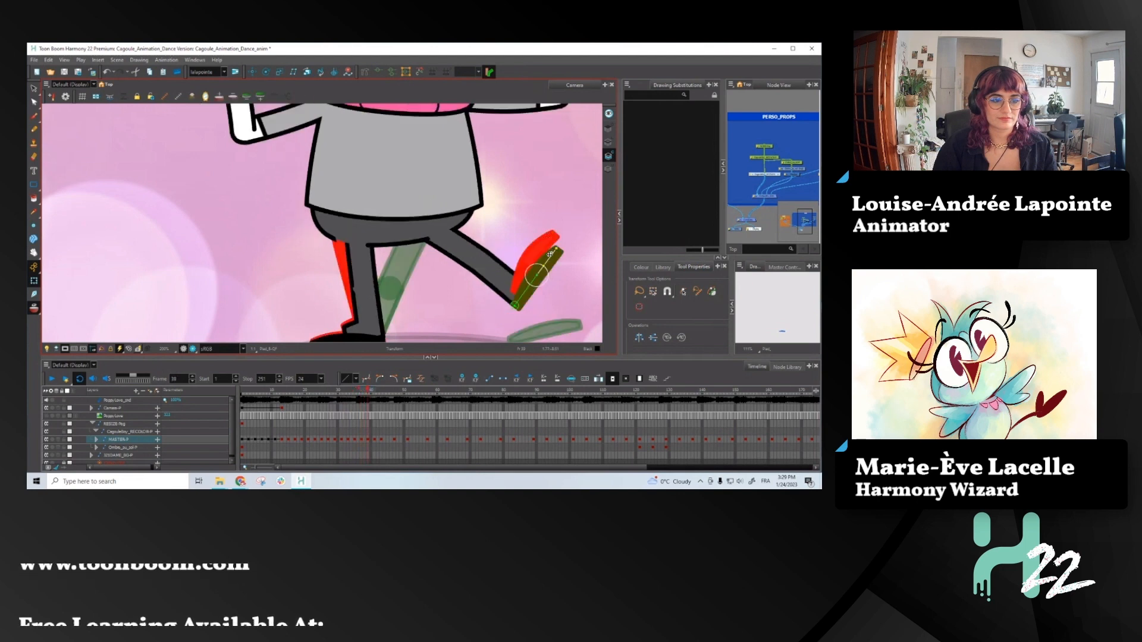
click(552, 257)
drag(556, 249, 547, 248)
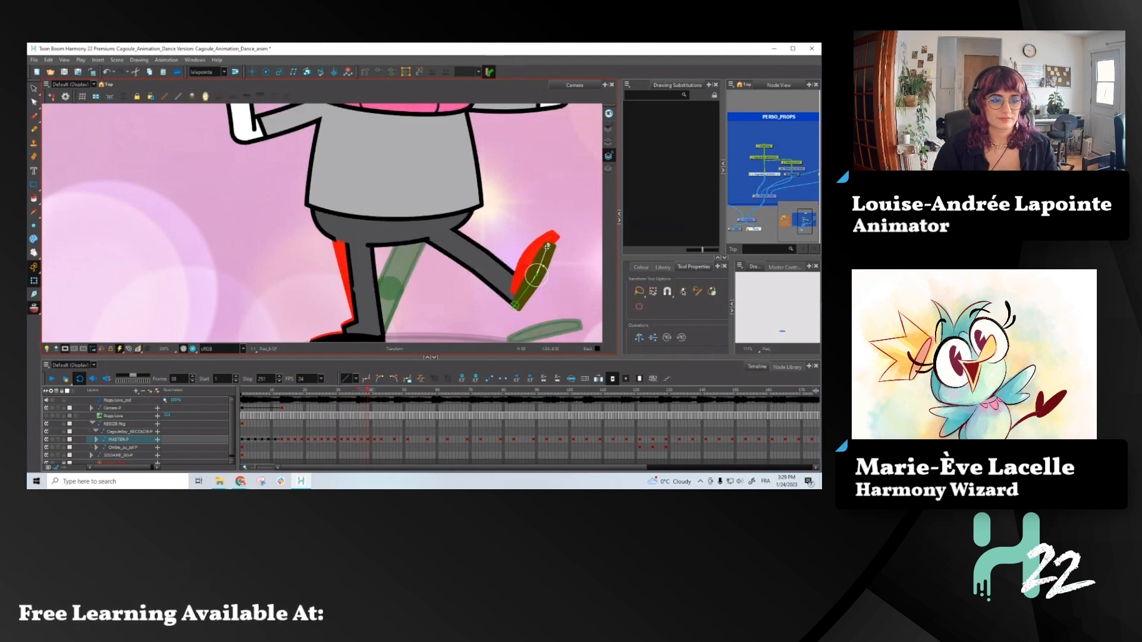
key(period)
key(period)
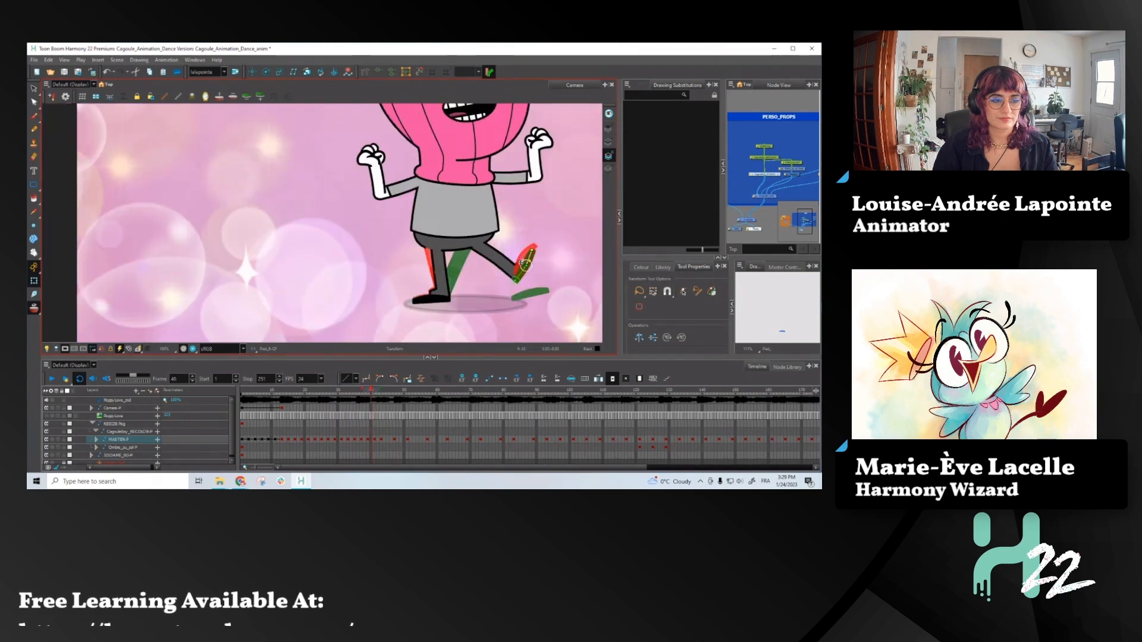
- At frame 39, select the raised lower leg, rotate it slightly upward with its foot, and compare it with the neighbouring frames
click(514, 266)
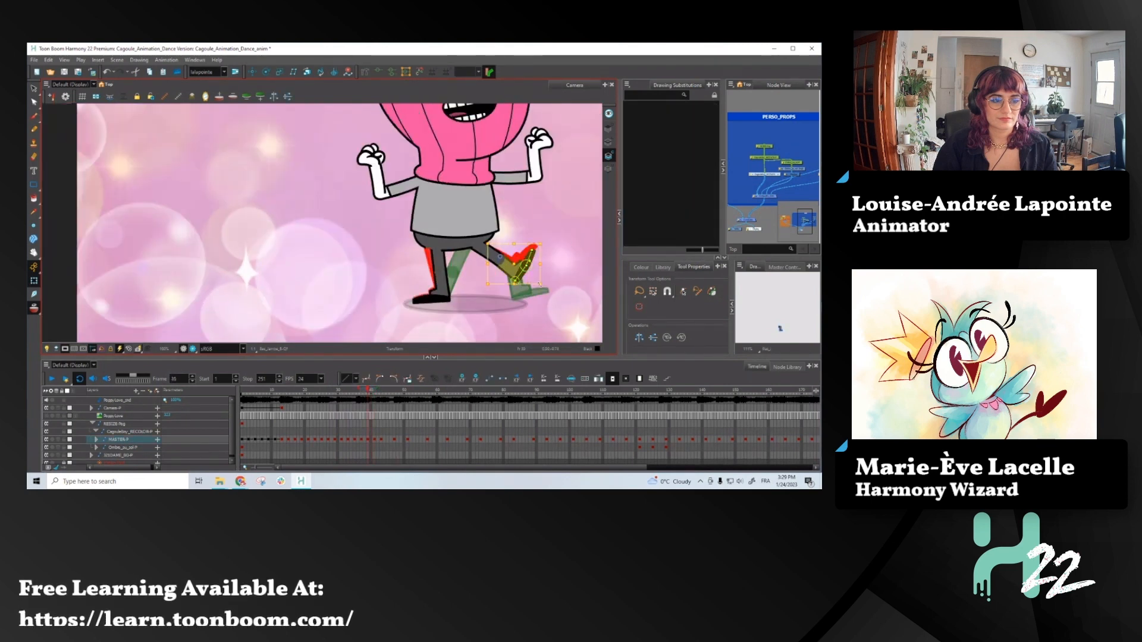
scroll(505, 257, up, 2)
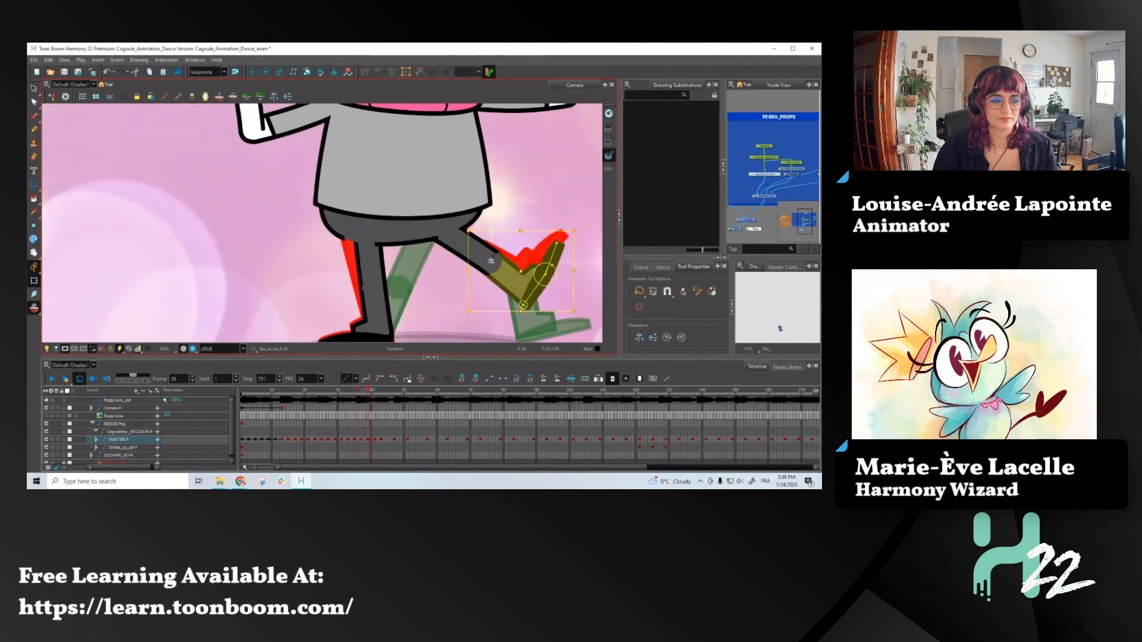
drag(578, 227, 582, 213)
key(comma)
key(period)
- At frame 41, rotate the same lower leg slightly clockwise and nudge it down toward the ground
key(period)
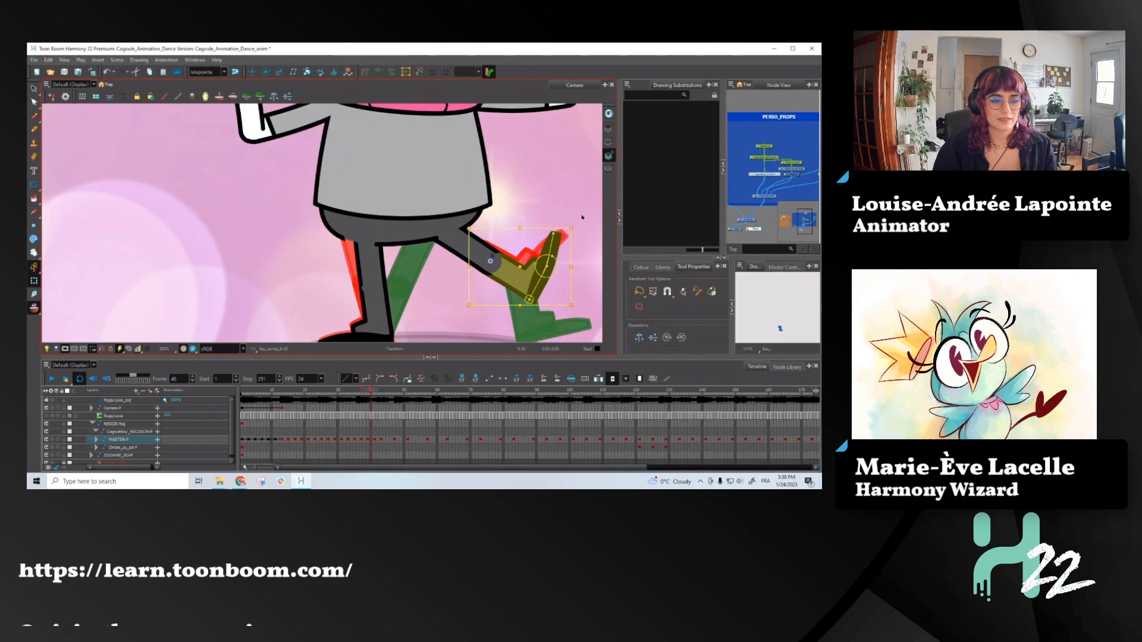
key(period)
scroll(479, 250, down, 2)
scroll(534, 297, up, 2)
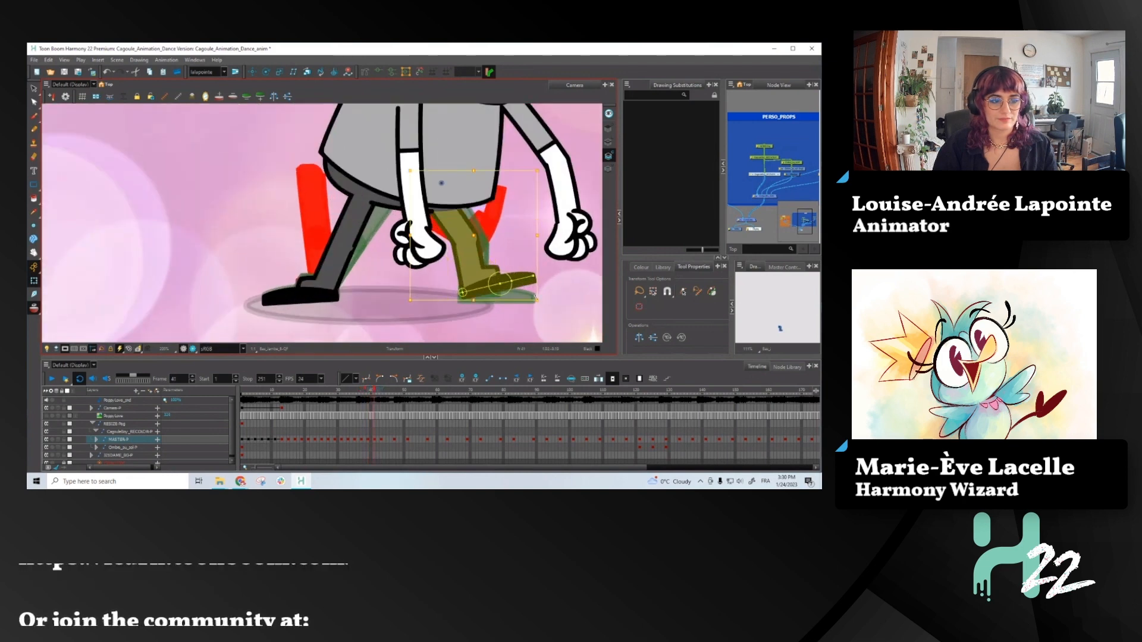
drag(544, 301, 543, 308)
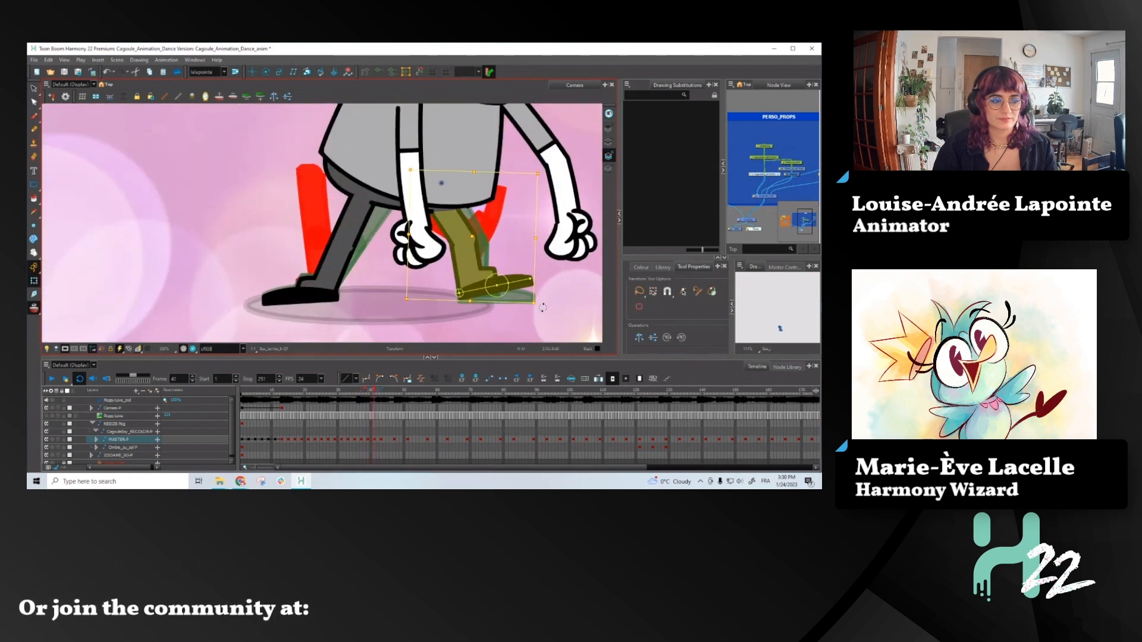
drag(471, 235, 472, 237)
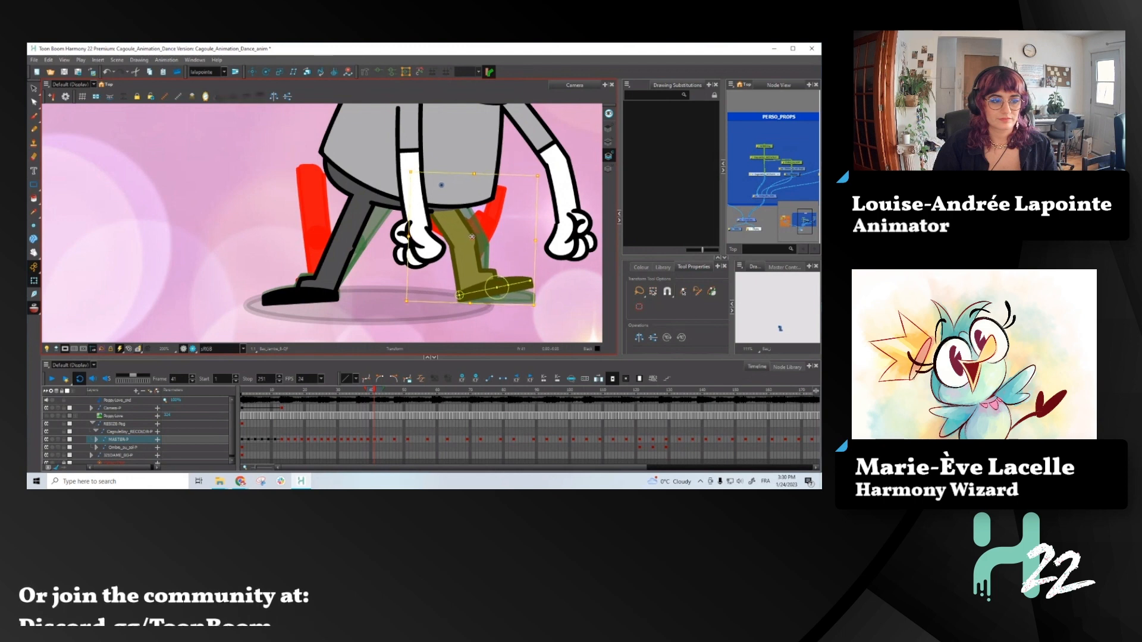
- Select the foot, examine its contact with the ground from frame 41 to 43, and play back the dance
click(519, 284)
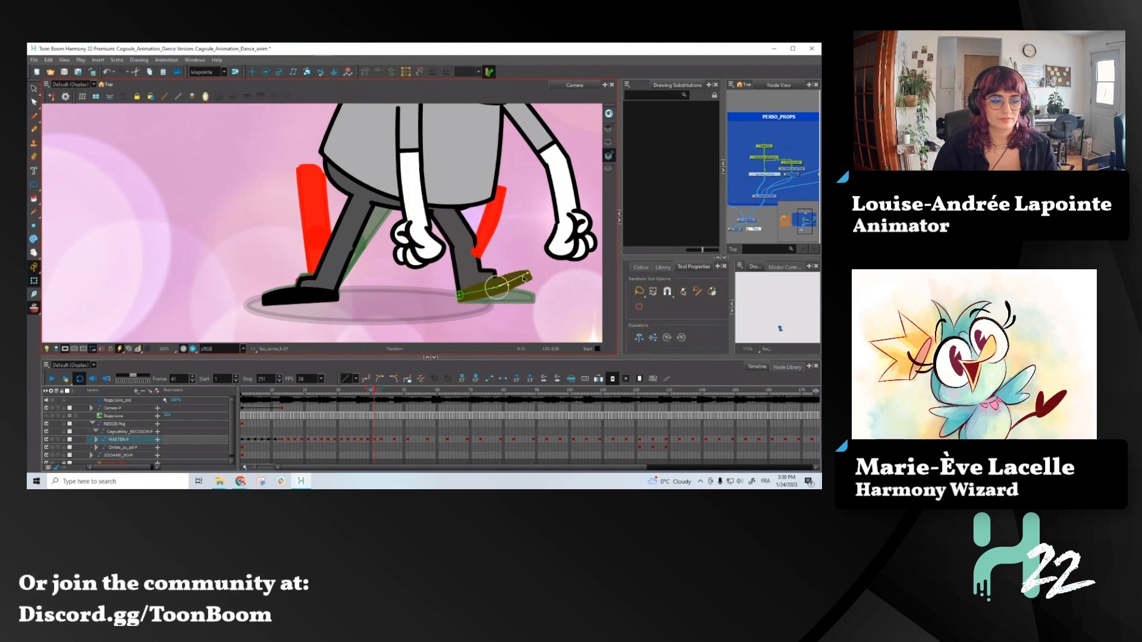
key(comma)
key(period)
key(period)
key(period)
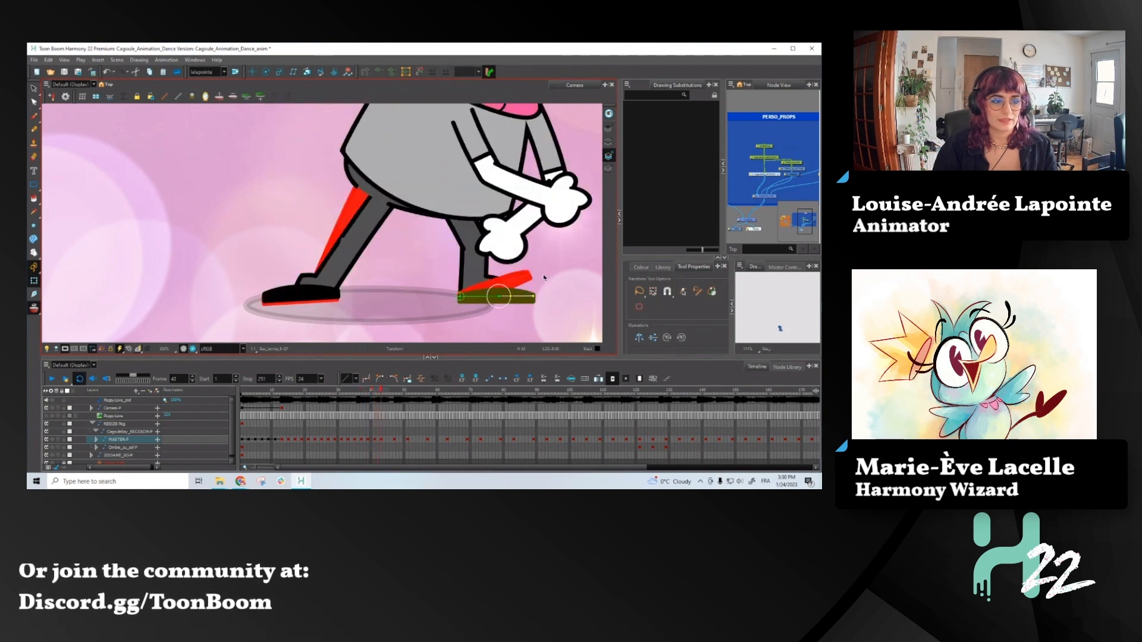
scroll(506, 304, down, 4)
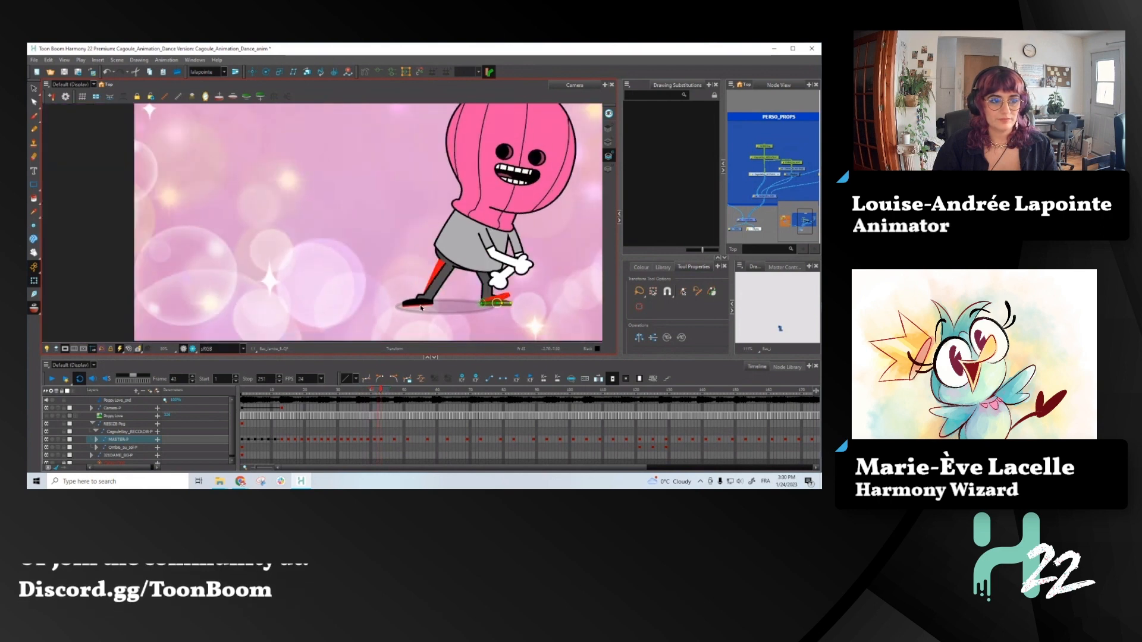
scroll(432, 309, down, 2)
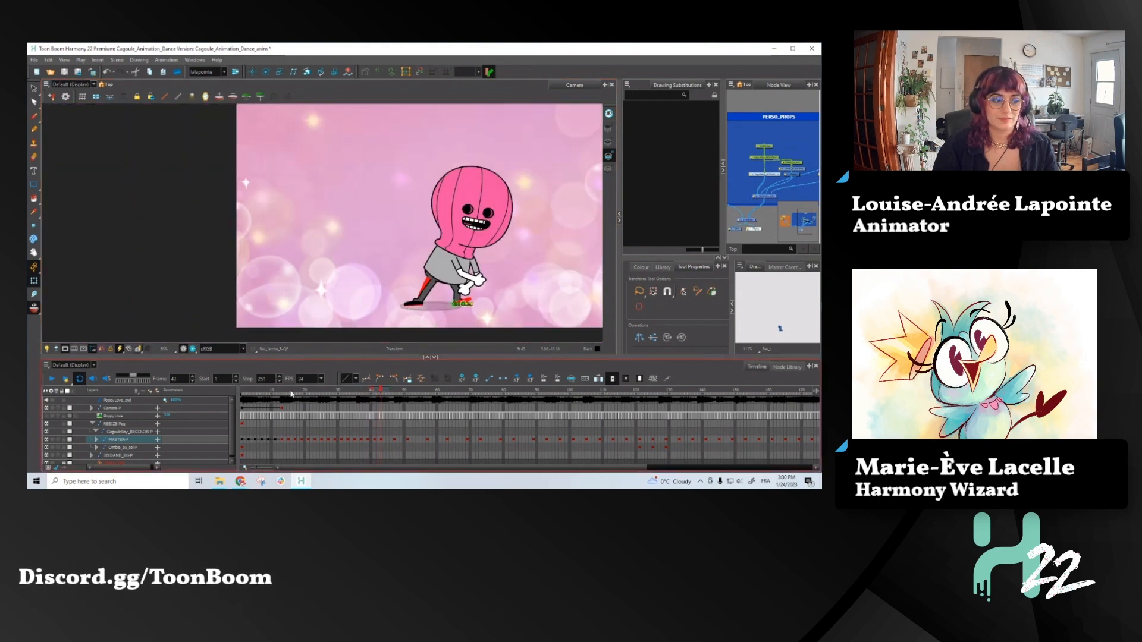
click(65, 376)
click(53, 378)
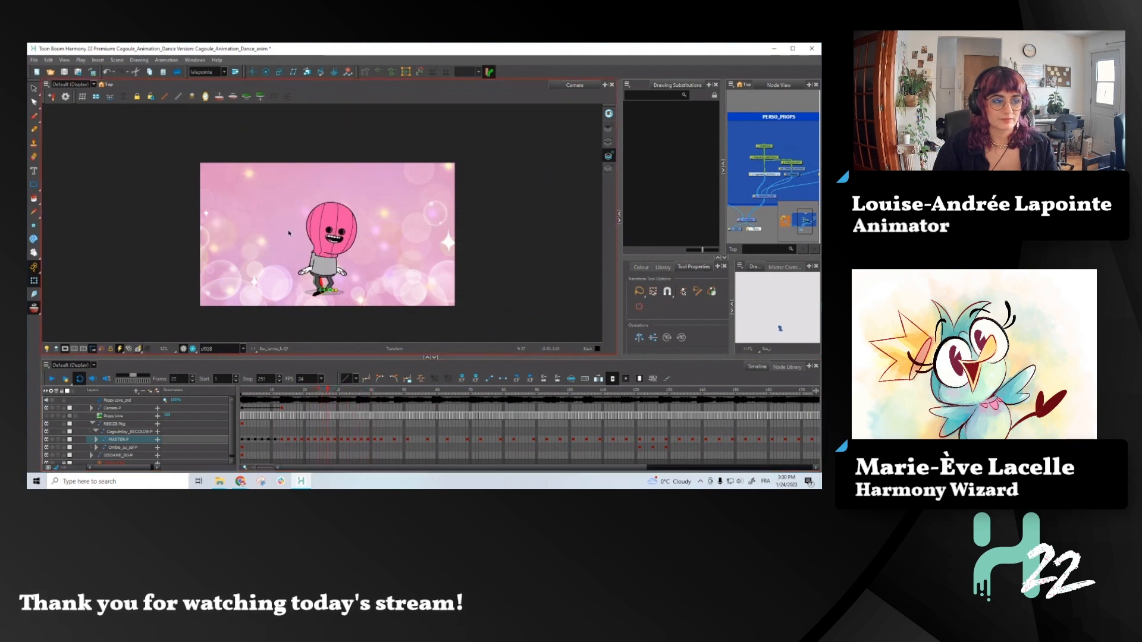
- At frame 33, tilt the character's head slightly clockwise, nudge it into place, and compare it with the preceding pose
scroll(353, 255, up, 1)
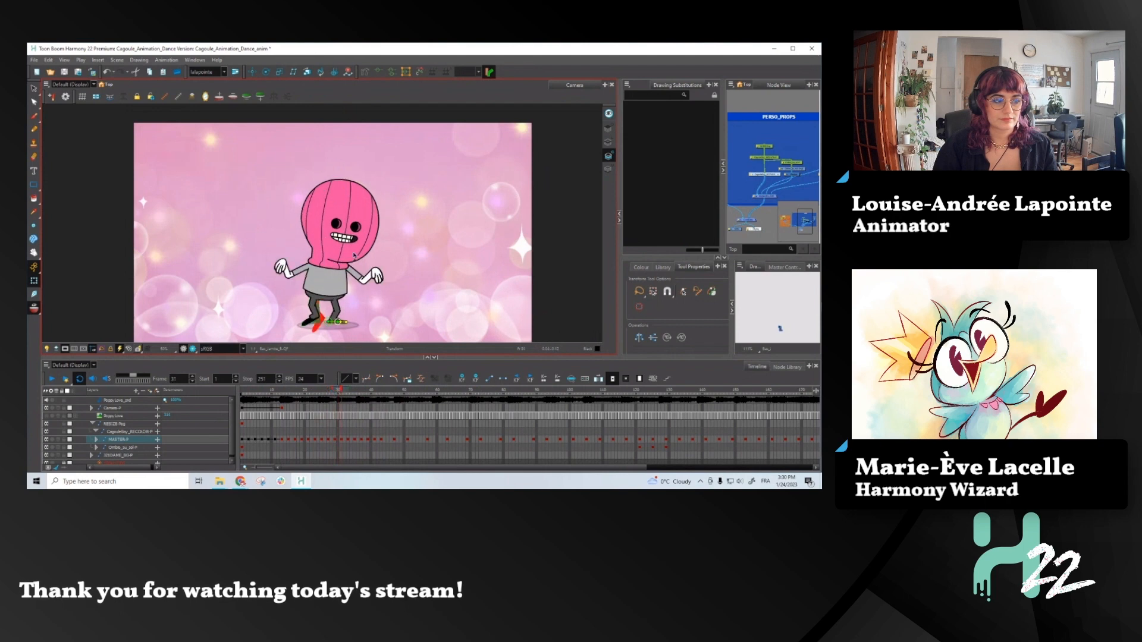
click(354, 255)
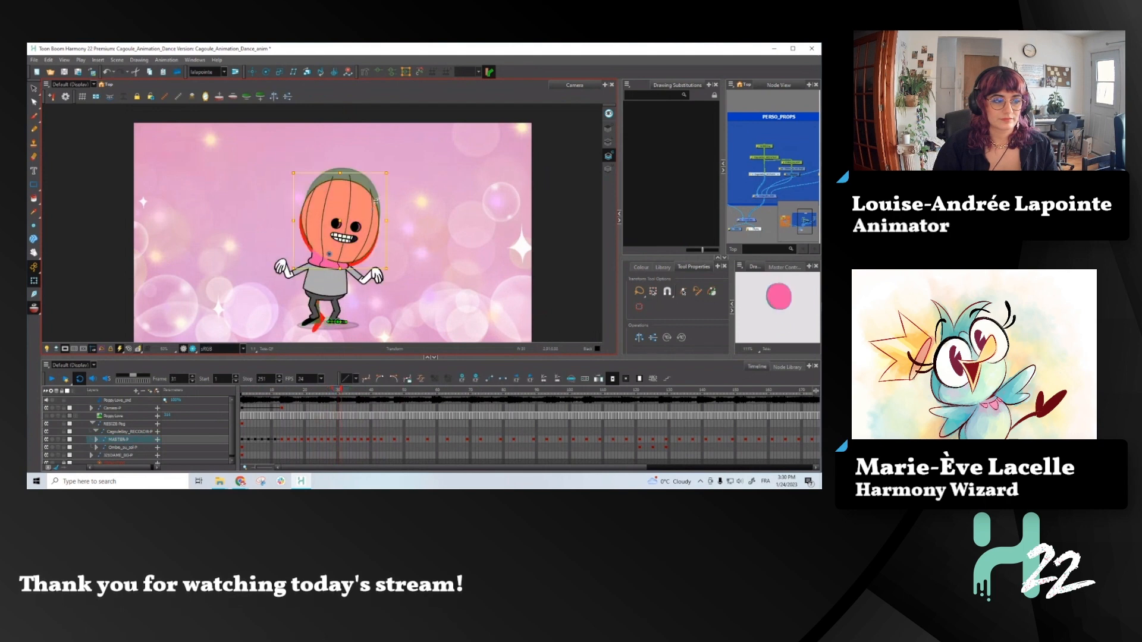
key(period)
key(period)
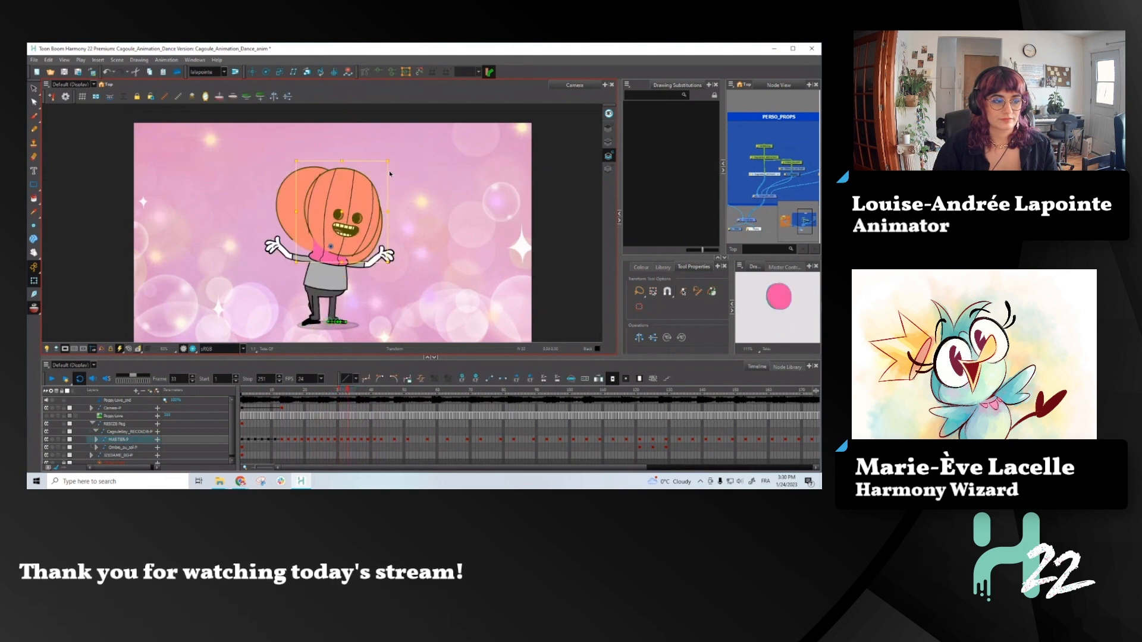
drag(395, 162, 398, 165)
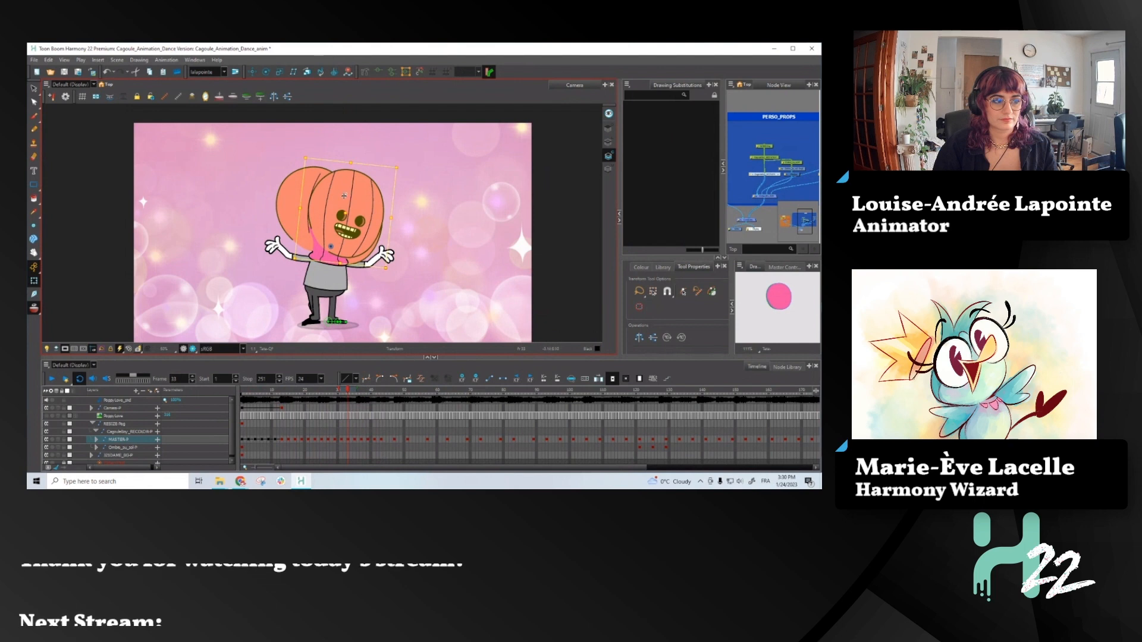
drag(346, 213, 343, 214)
key(comma)
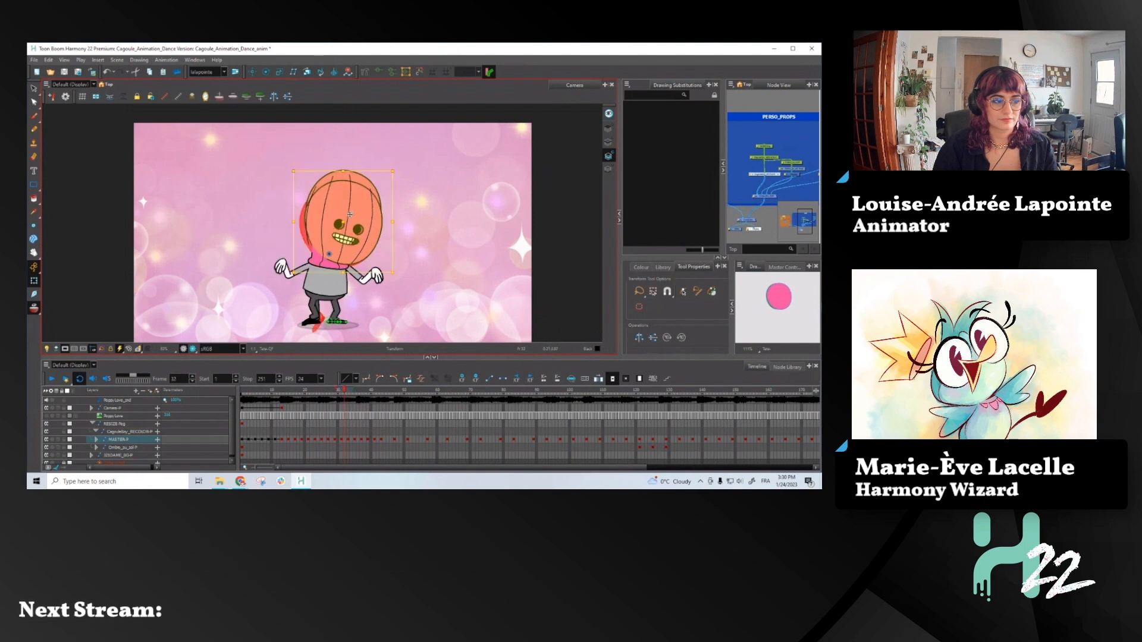
- At frame 35, rotate the head clockwise to bring it closer to the preceding head pose, and continue to frame 37
key(period)
key(period)
key(period)
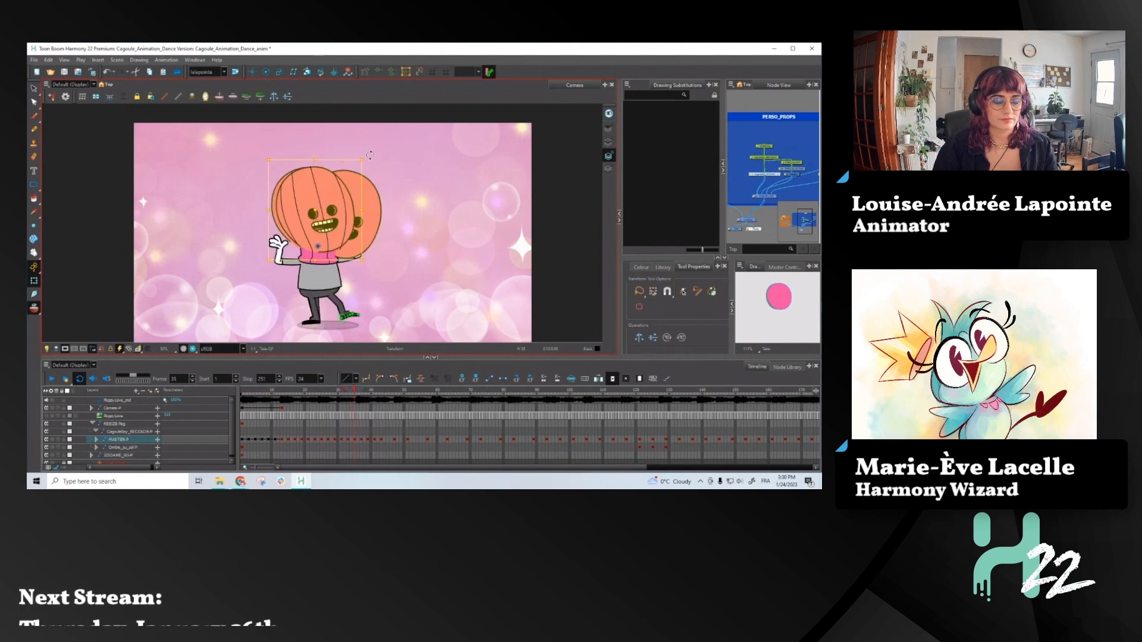
drag(370, 155, 389, 184)
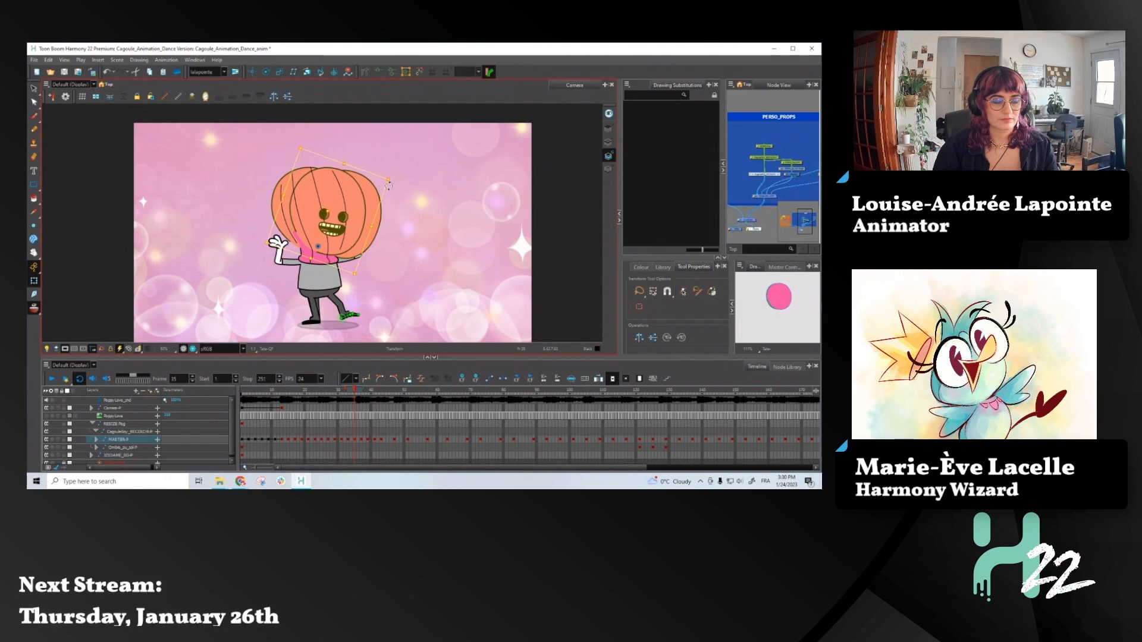
key(period)
key(period)
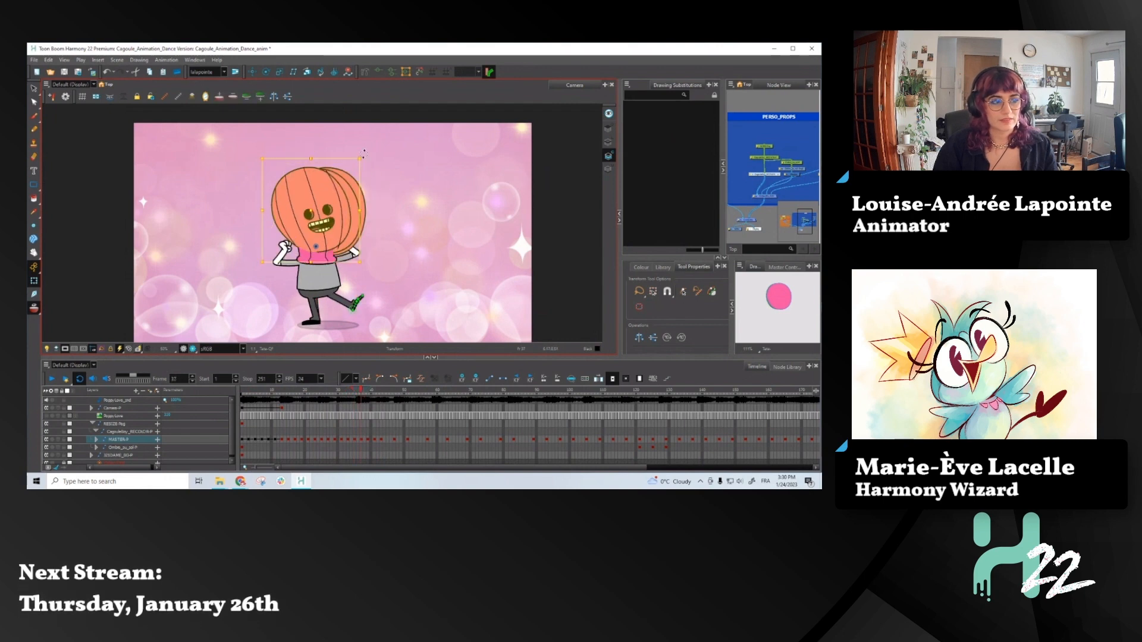
- At frame 39, rotate the head slightly counter-clockwise and compare it with the neighbouring frame
key(period)
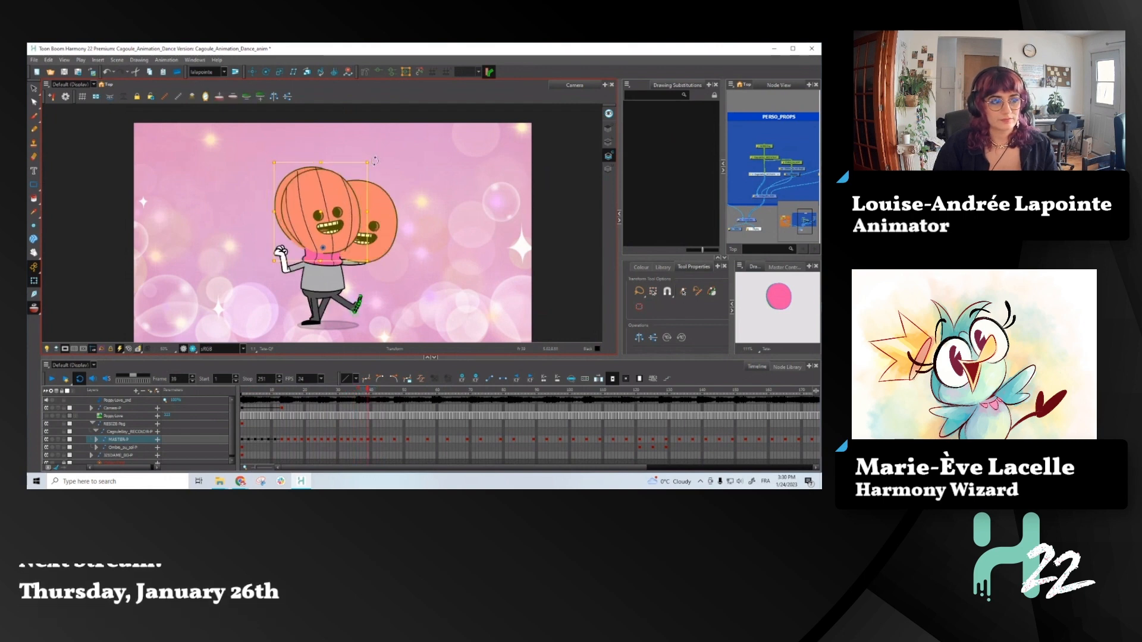
key(period)
drag(375, 161, 367, 148)
key(comma)
key(period)
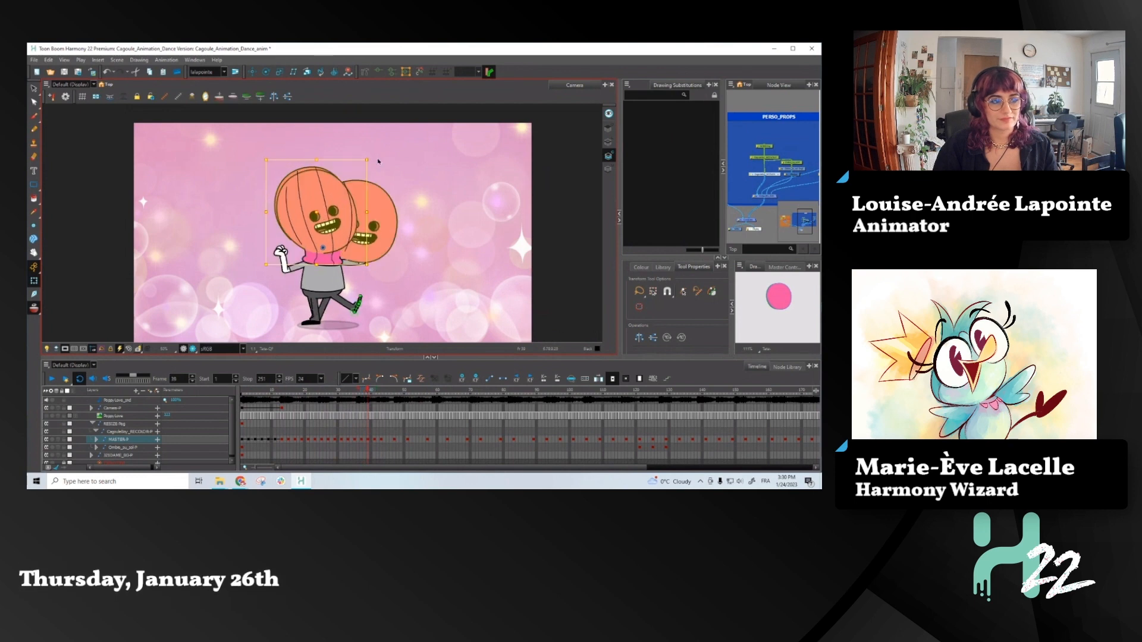
- At frame 41, rotate the head counter-clockwise so it drags behind the forward body move, and continue to frame 43
key(period)
key(period)
drag(405, 172, 382, 150)
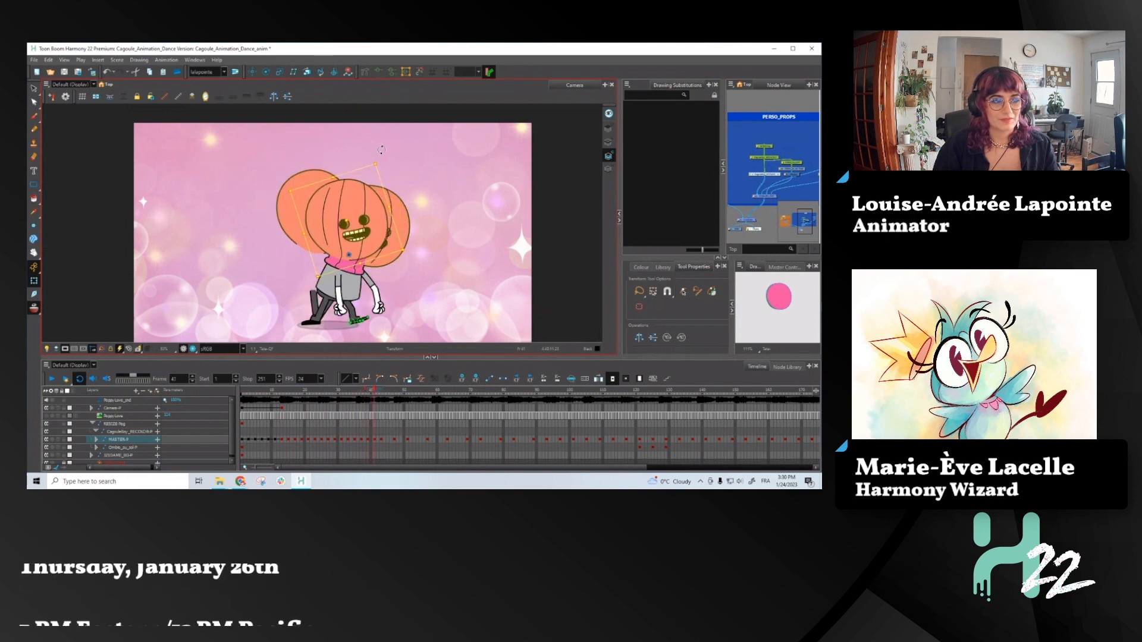
key(period)
key(period)
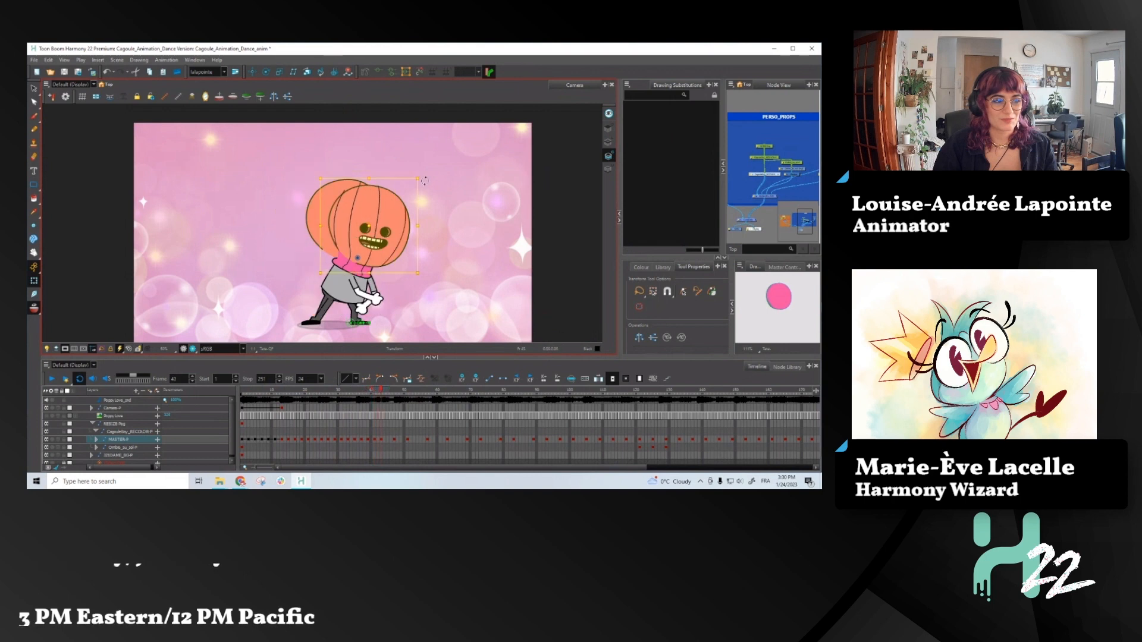
- Compare the head and body poses from frame 43 to 47, inspecting the master layer's keyframes at frames 45 and 43
key(period)
key(period)
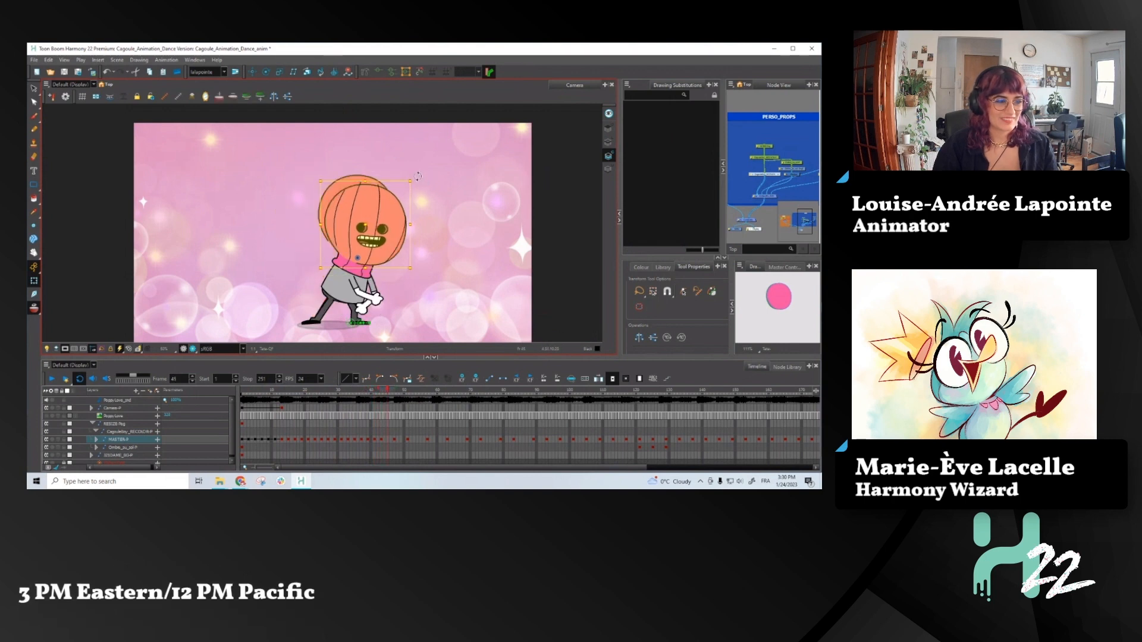
key(period)
key(period)
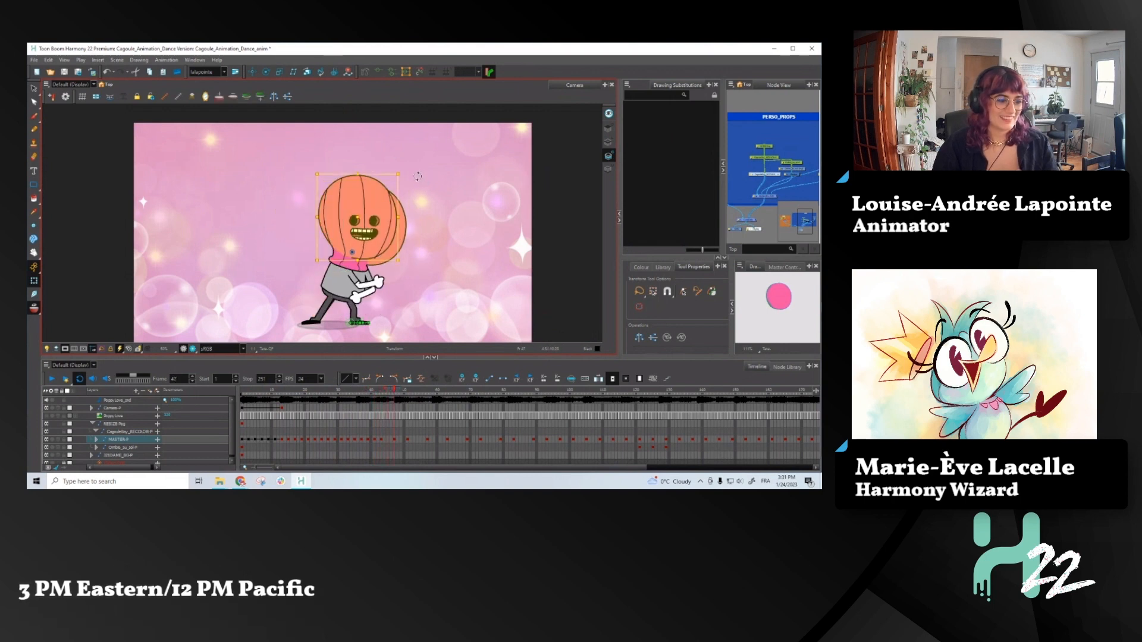
key(comma)
click(390, 442)
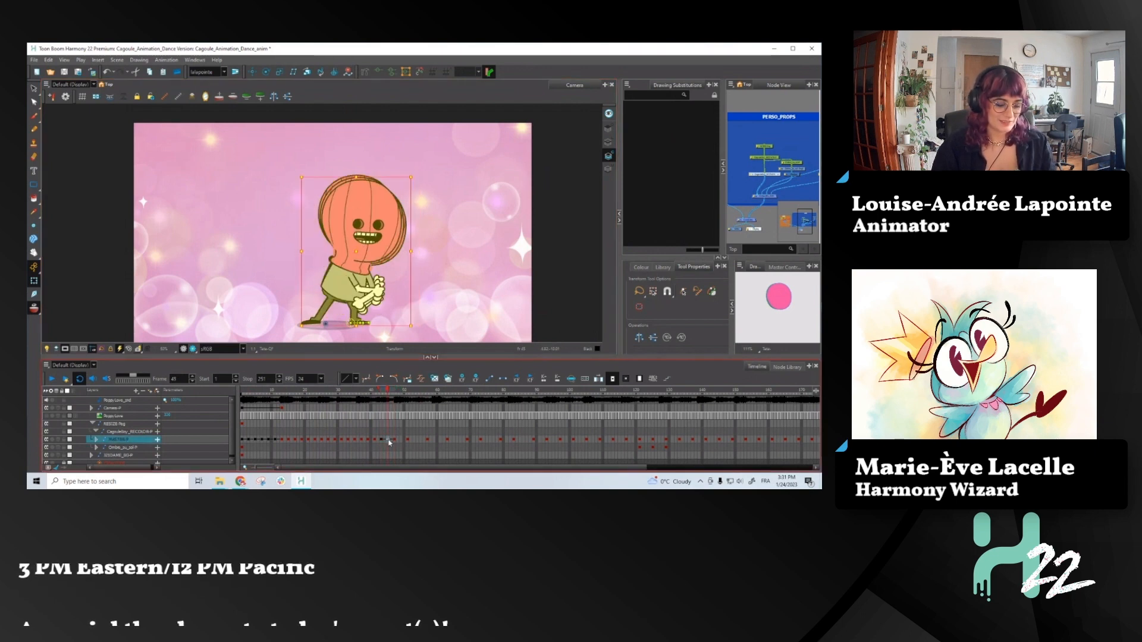
click(382, 443)
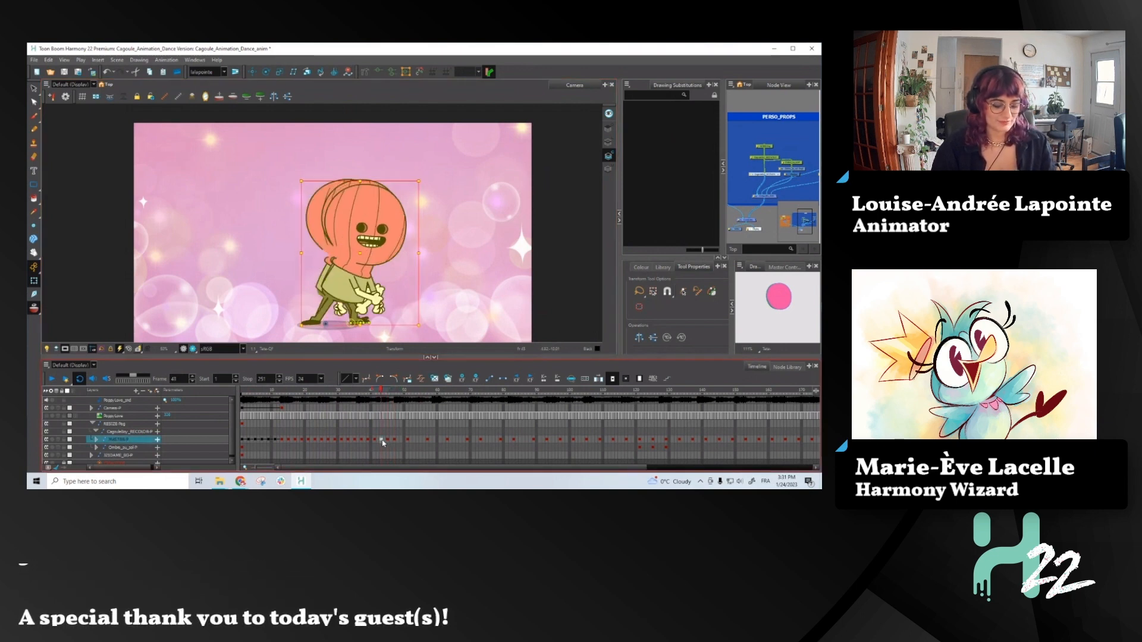
key(period)
key(period)
key(Escape)
- At frame 45, select the head, rotate it clockwise, and check the motion through frame 47
click(390, 201)
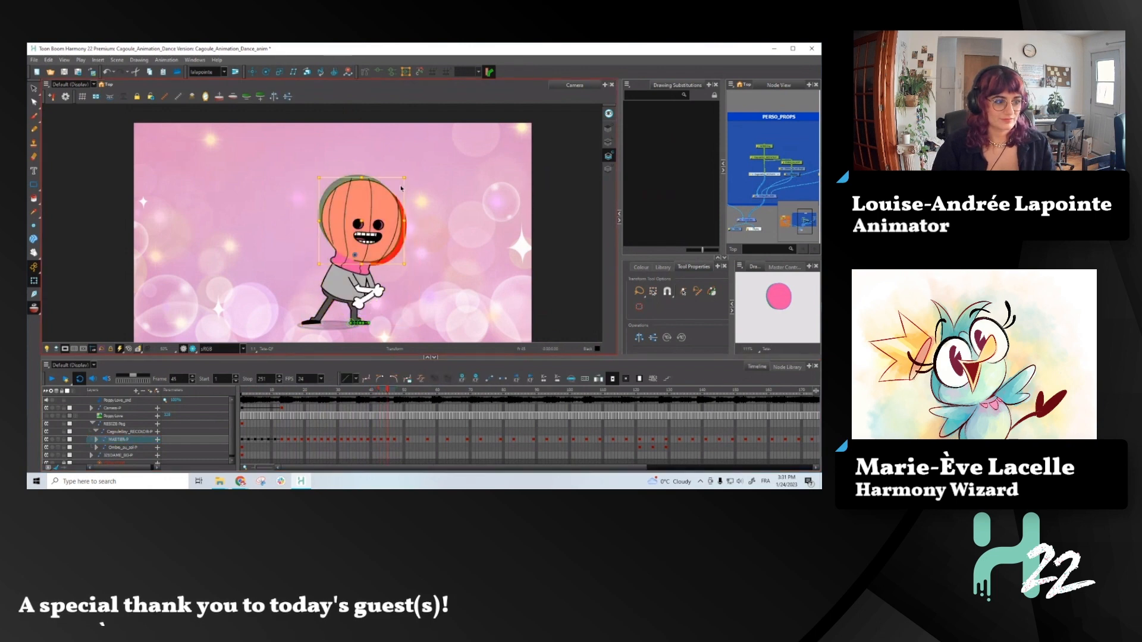
key(b)
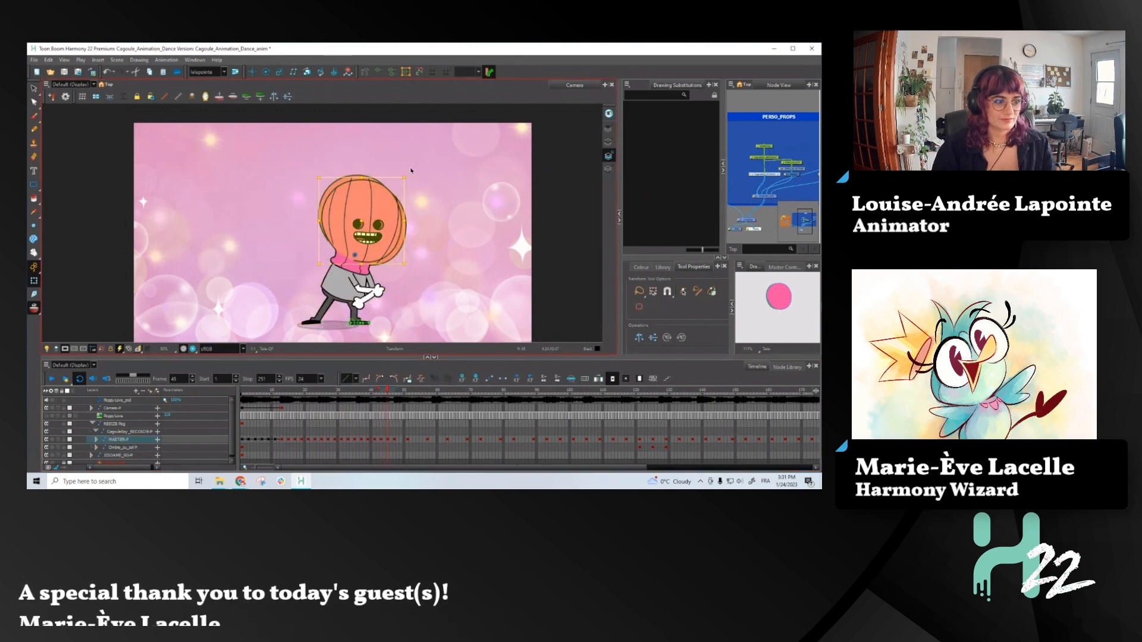
drag(410, 171, 415, 183)
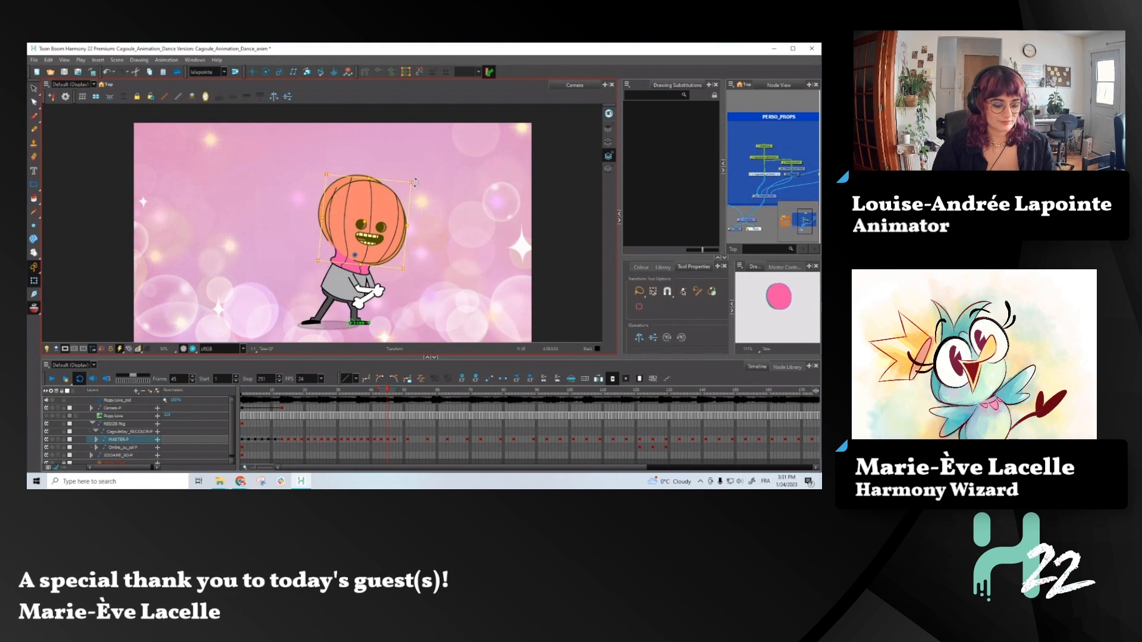
key(comma)
key(period)
key(period)
key(period)
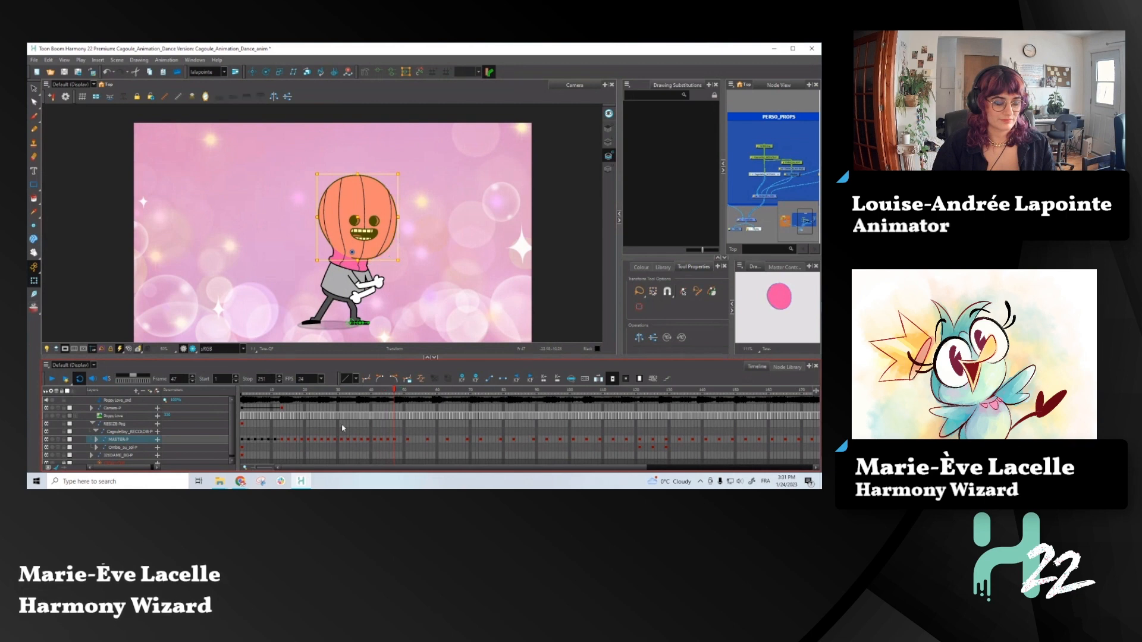
- Scrub back to frame 33, select the master layer there, and step back through the poses to frame 29
drag(375, 393, 350, 404)
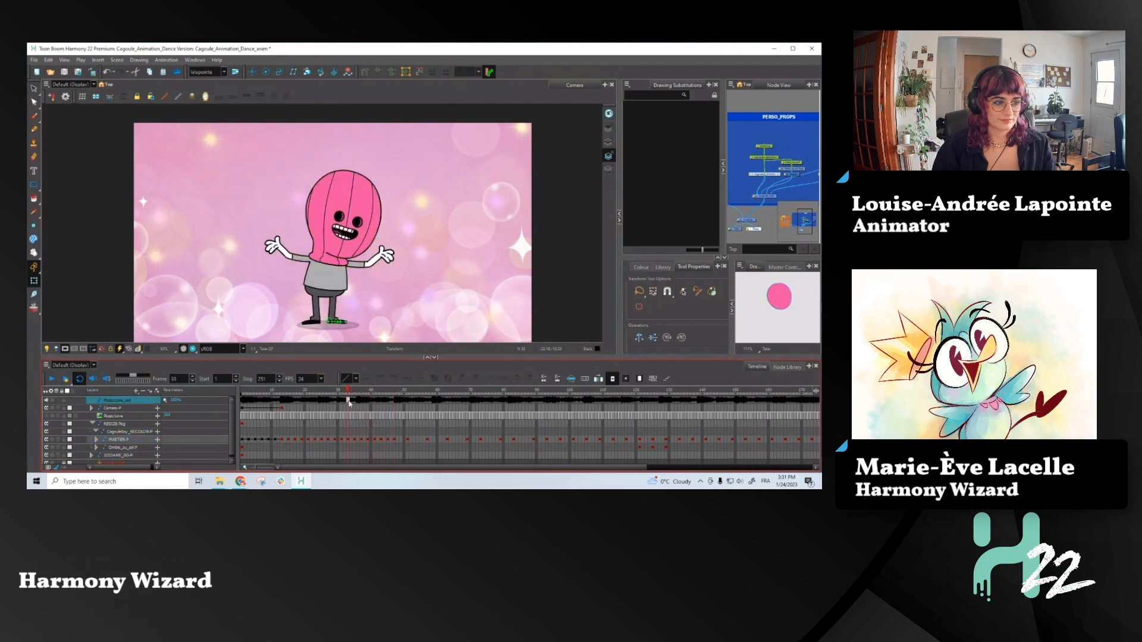
click(348, 441)
key(comma)
key(comma)
key(comma)
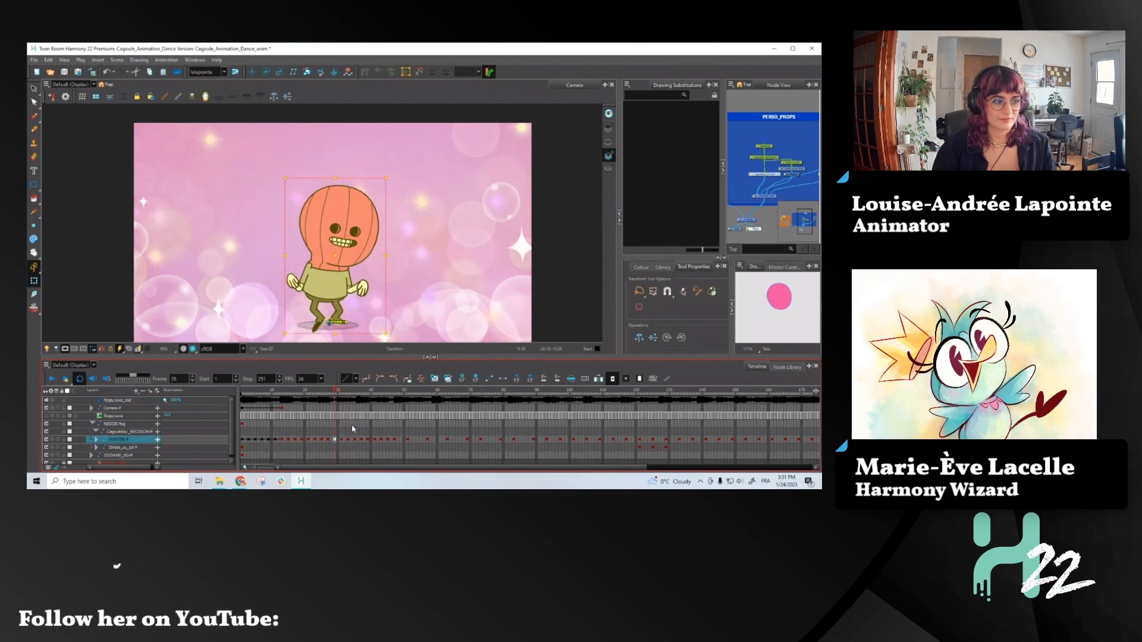
- Compare the character's poses between about frames 27 and 33, returning to frame 31
key(comma)
key(comma)
key(period)
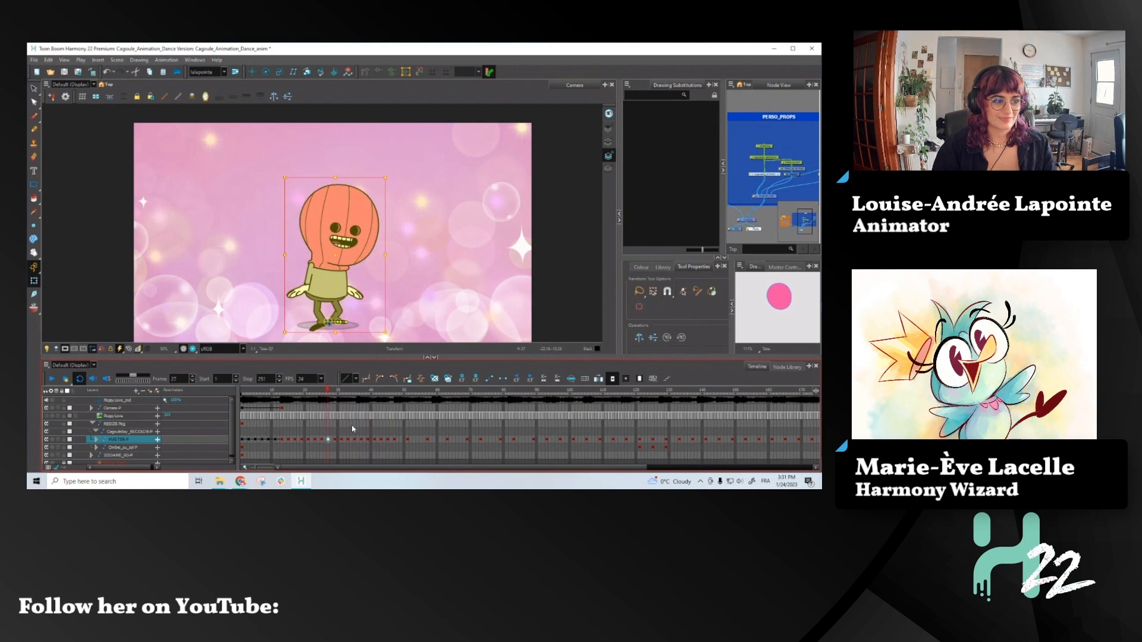
key(comma)
key(period)
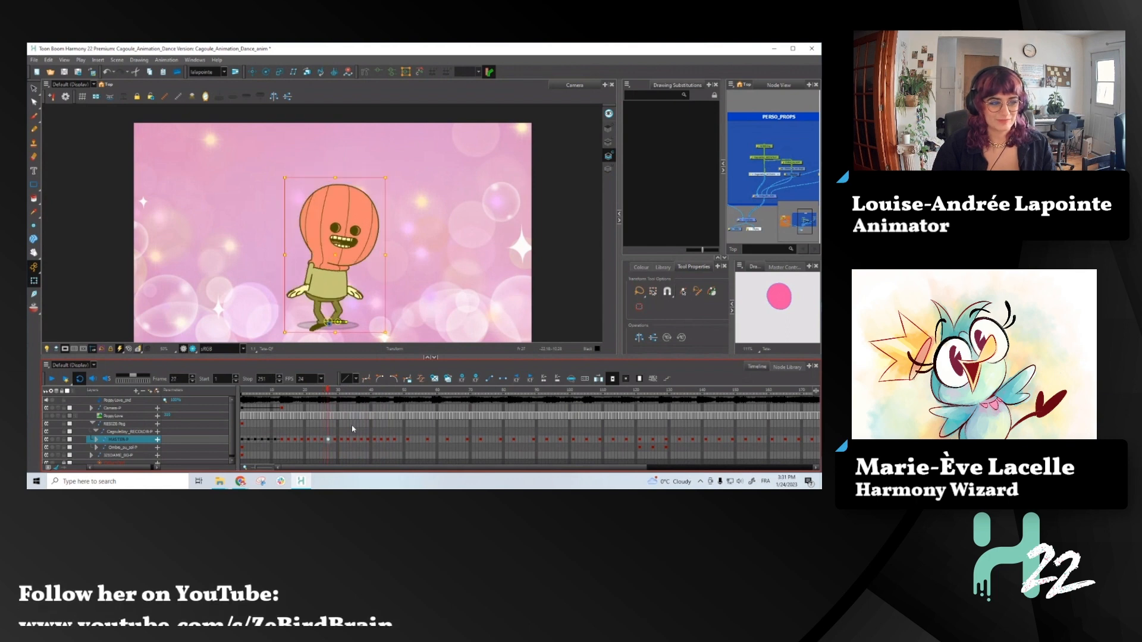
key(period)
key(period)
key(period)
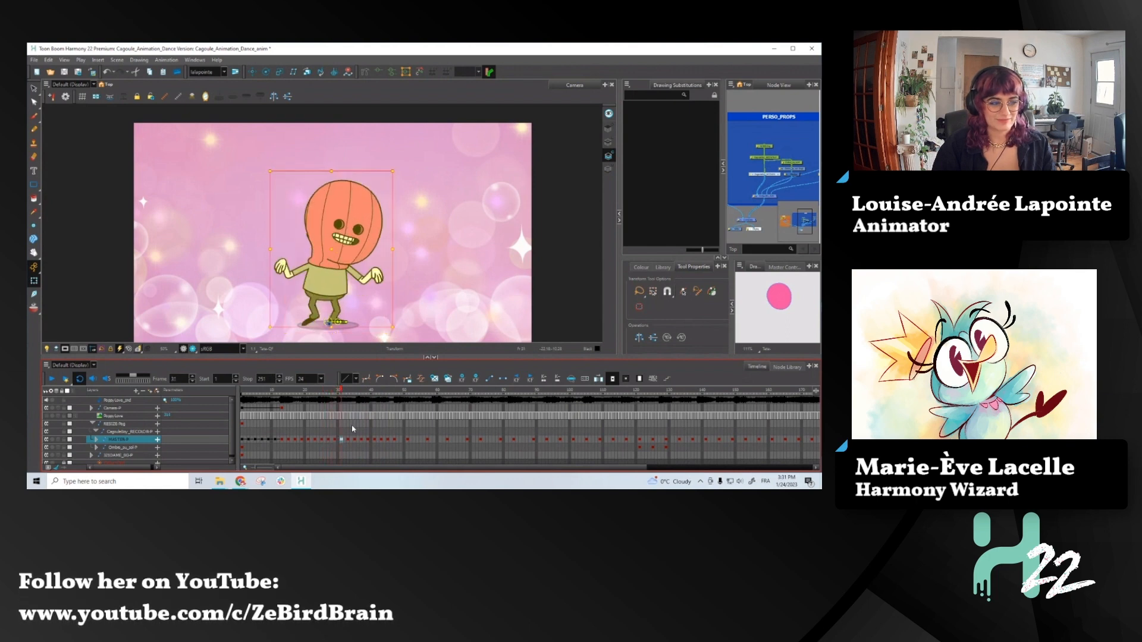
key(period)
key(period)
key(comma)
key(comma)
- At frame 31, lower the right-hand arm slightly at the shoulder and check its motion from the preceding frames through frame 36
key(2)
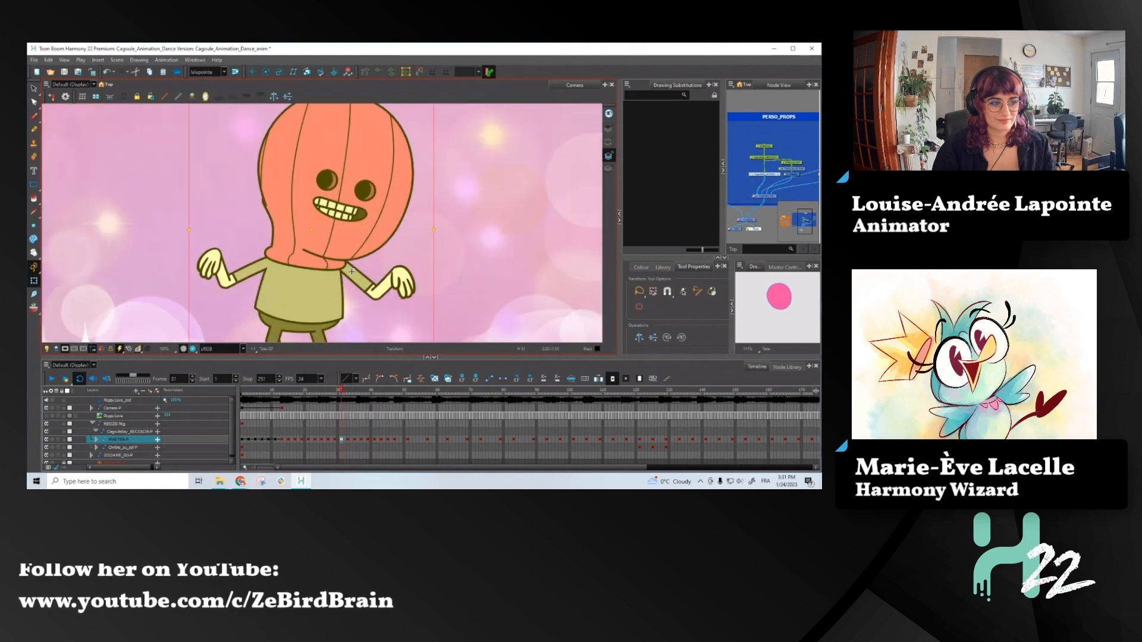
click(354, 280)
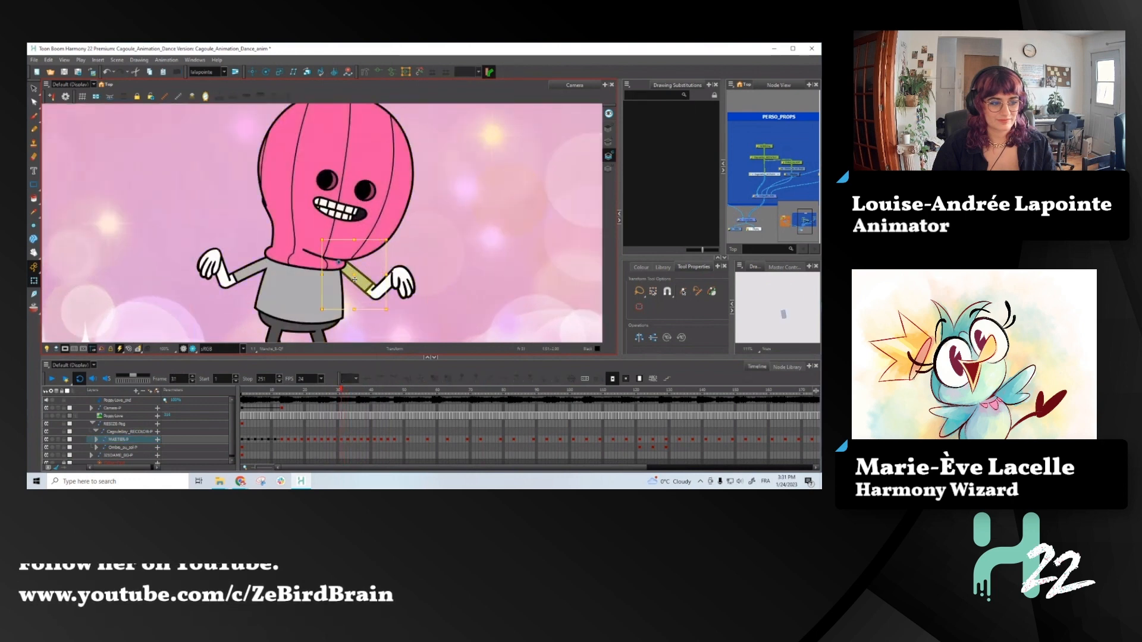
key(b)
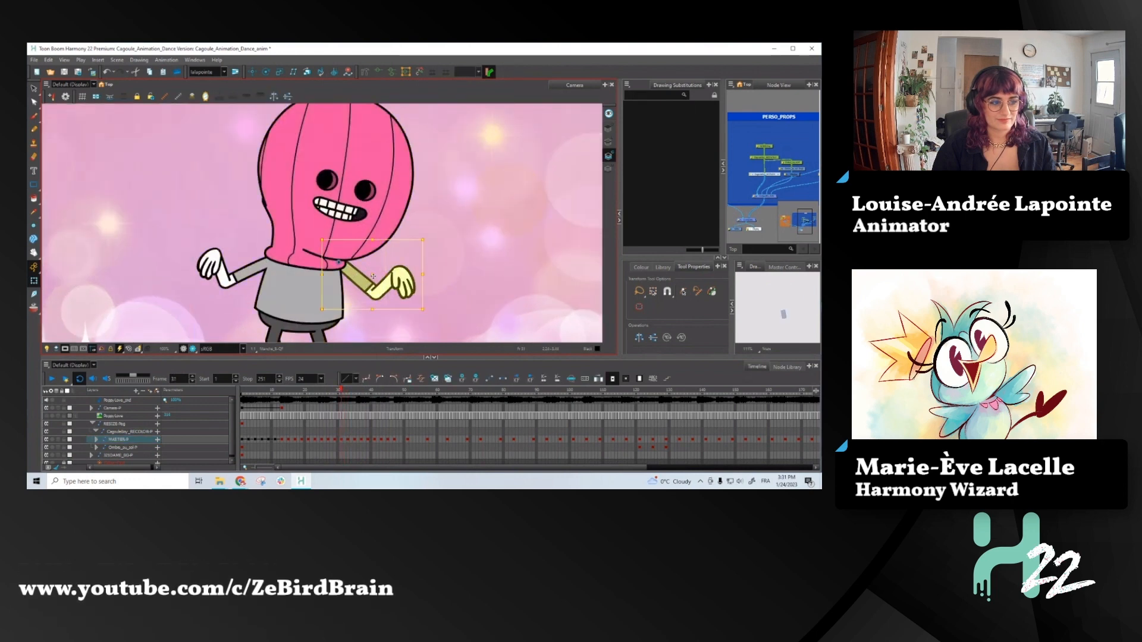
drag(374, 276, 372, 279)
key(comma)
key(comma)
key(period)
key(period)
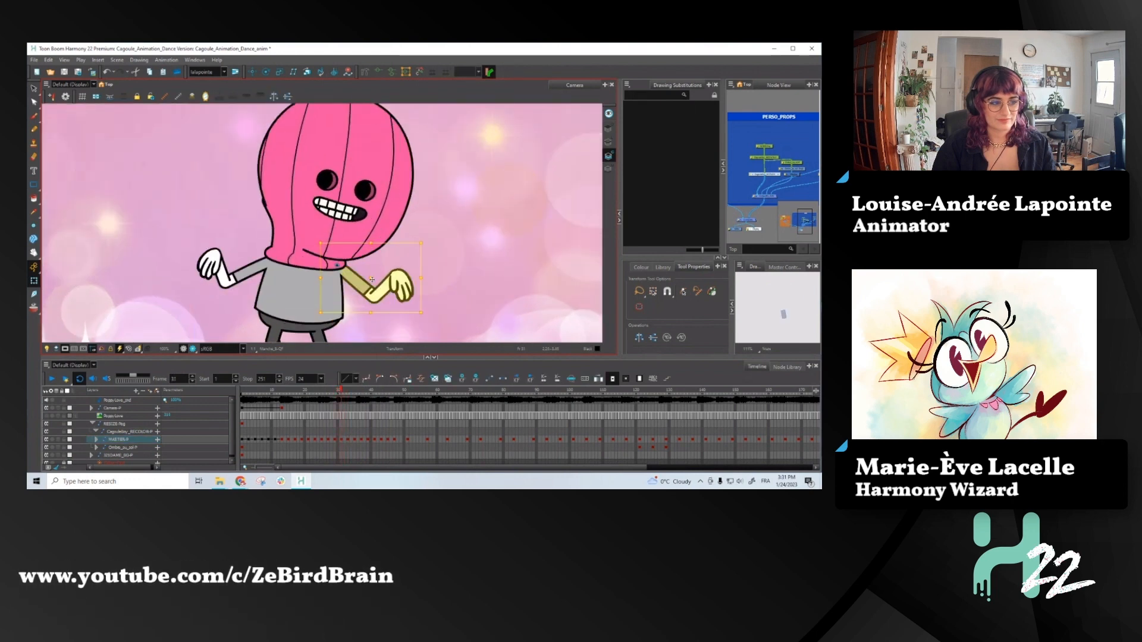
key(period)
key(period)
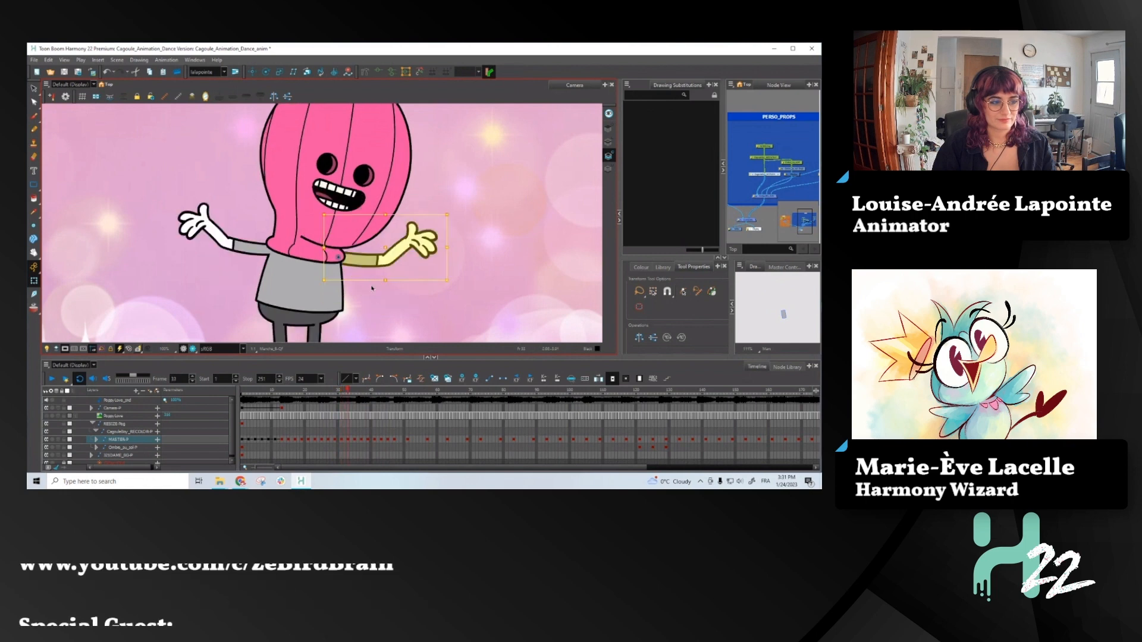
key(period)
key(period)
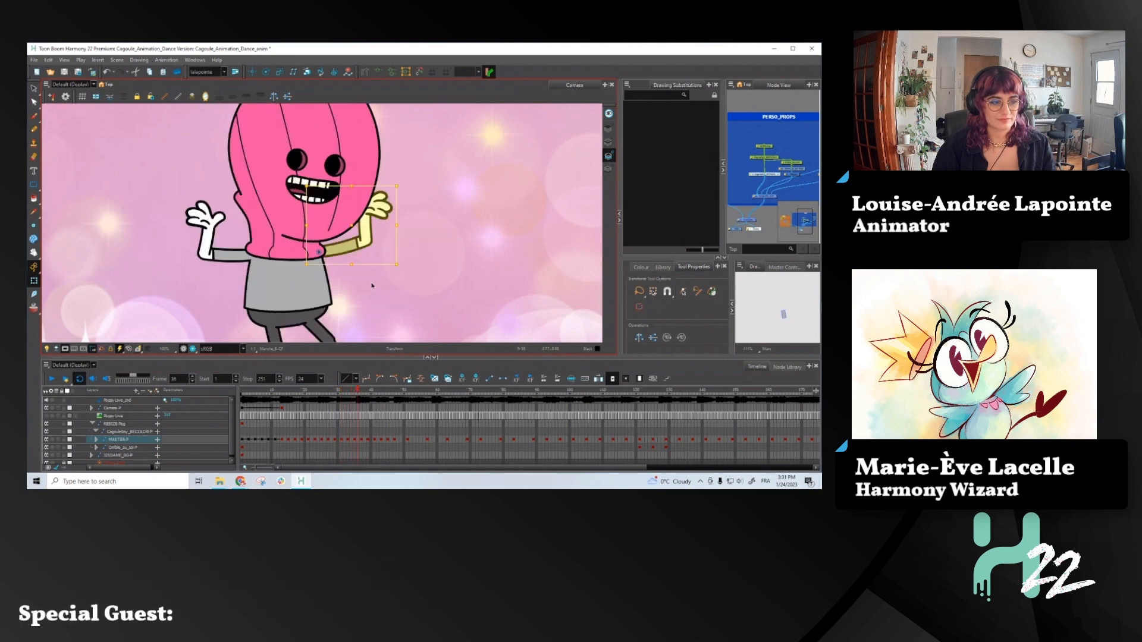
- At frame 39, select the right-hand forearm and rotate it counter-clockwise so the raised fist leans toward the head
key(period)
key(period)
key(period)
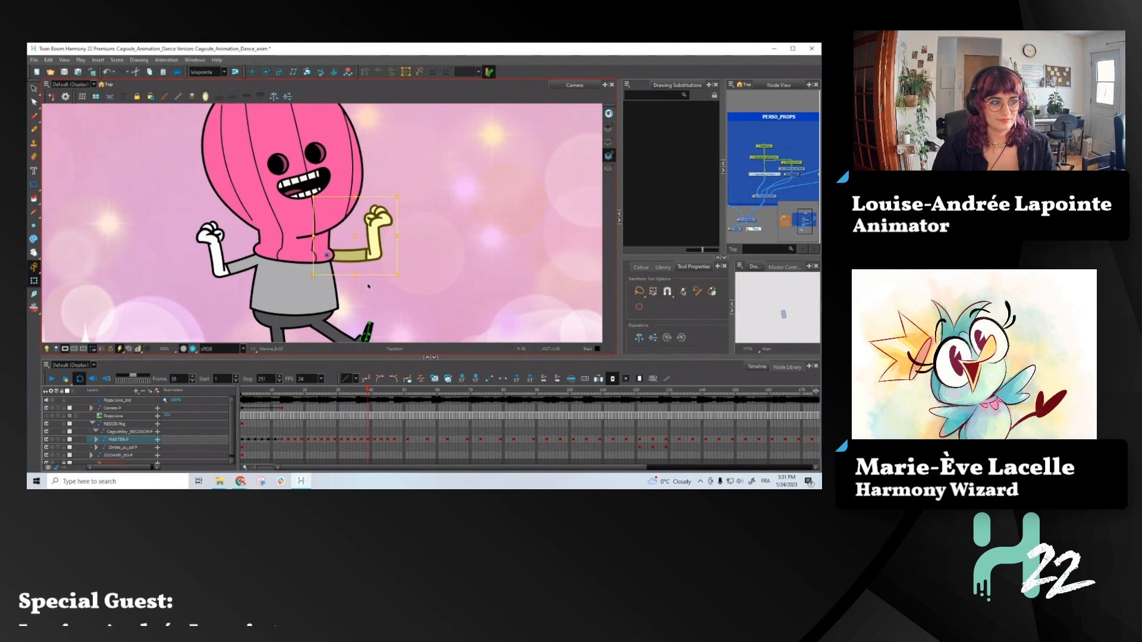
click(379, 218)
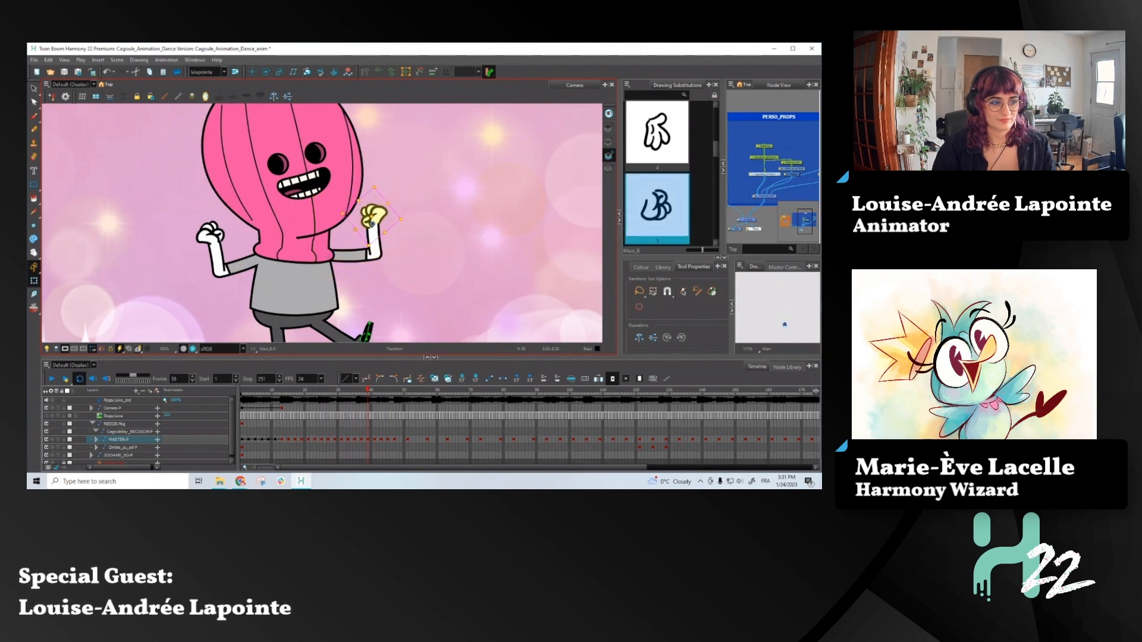
scroll(374, 219, up, 2)
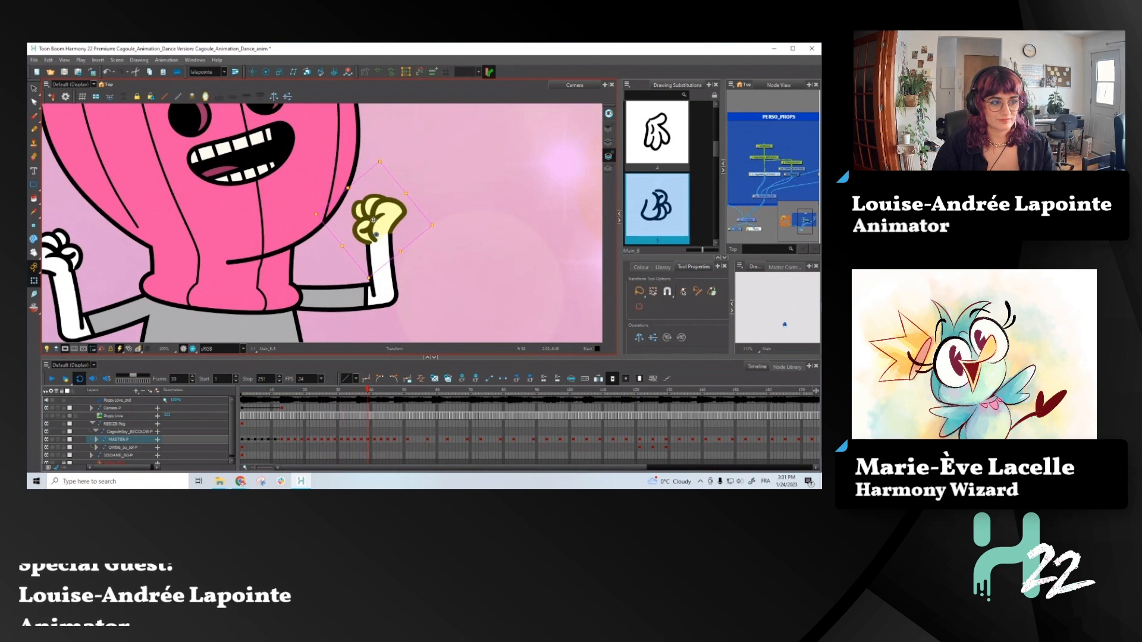
key(b)
key(b)
drag(418, 182, 390, 191)
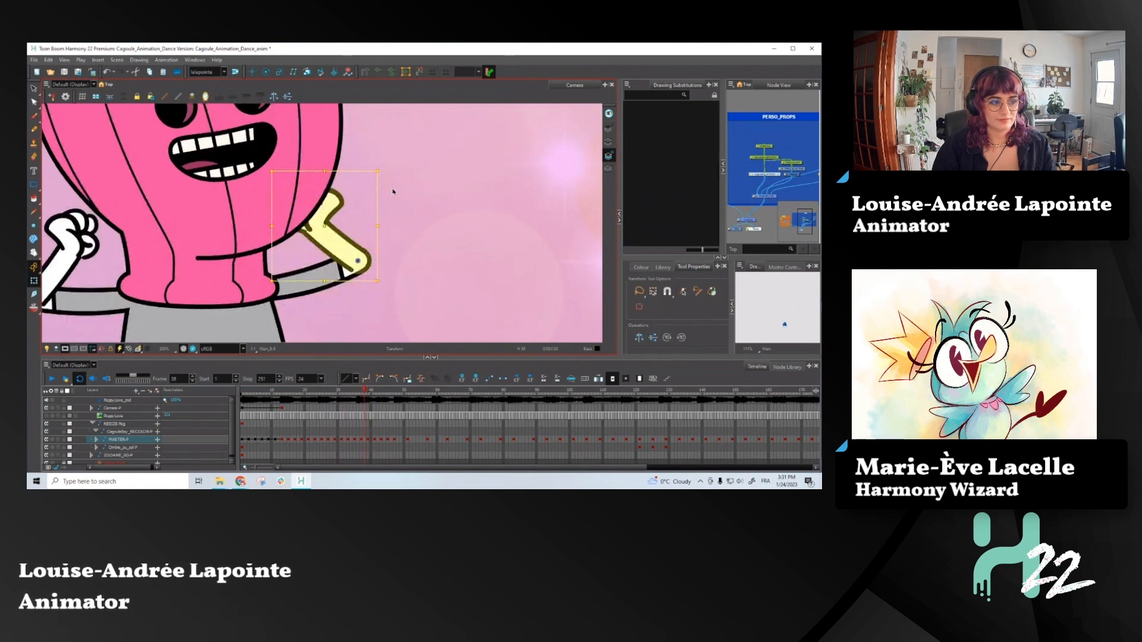
scroll(393, 239, down, 4)
scroll(231, 244, up, 3)
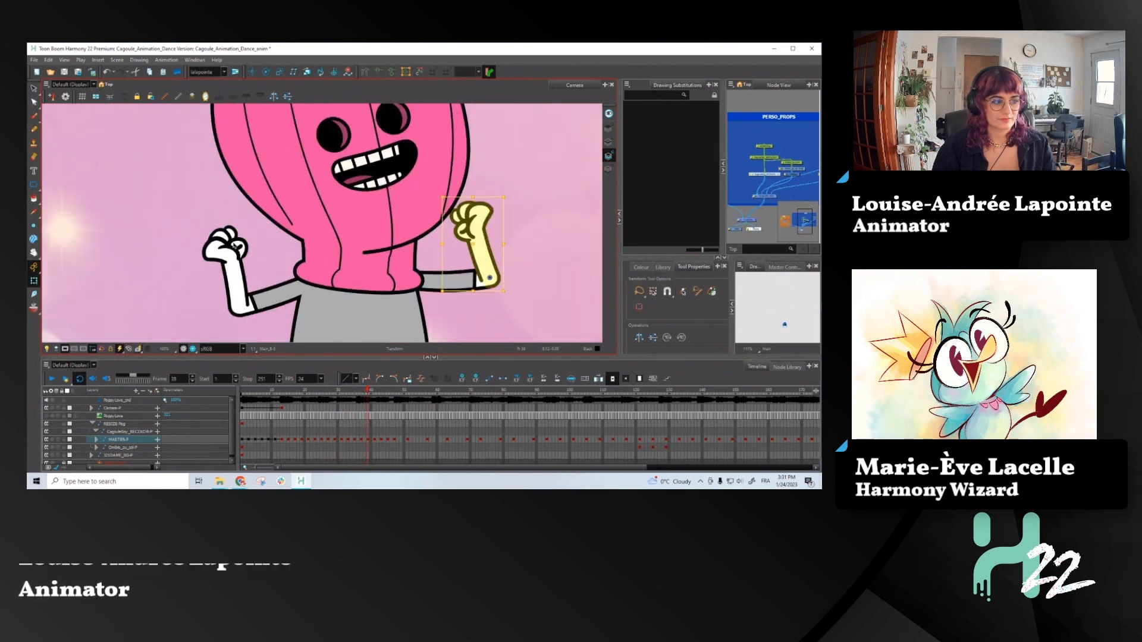
- At frame 39, rotate the left-hand forearm clockwise toward the head and compare it with the previous frame
click(229, 245)
key(b)
drag(266, 211, 228, 247)
scroll(240, 259, up, 2)
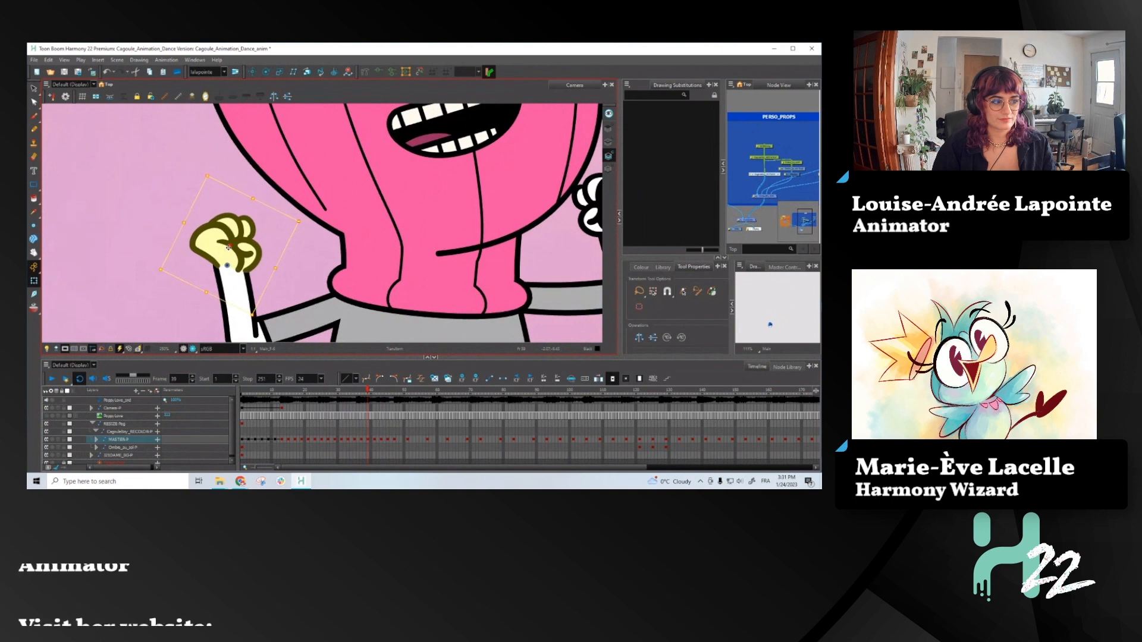
scroll(231, 246, down, 3)
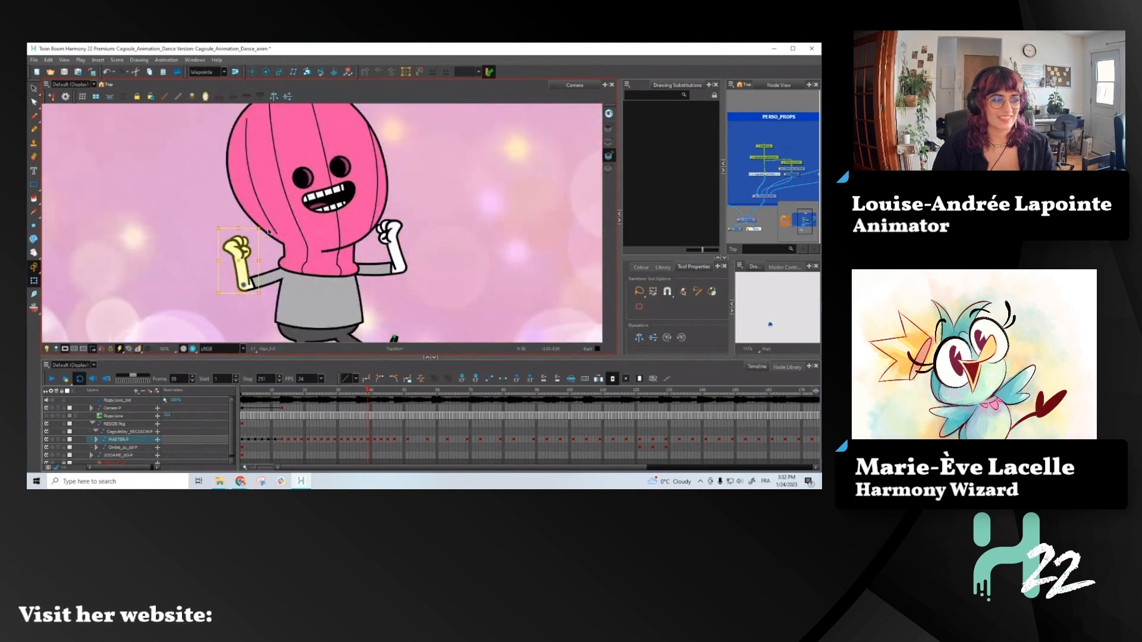
drag(265, 222, 275, 238)
key(comma)
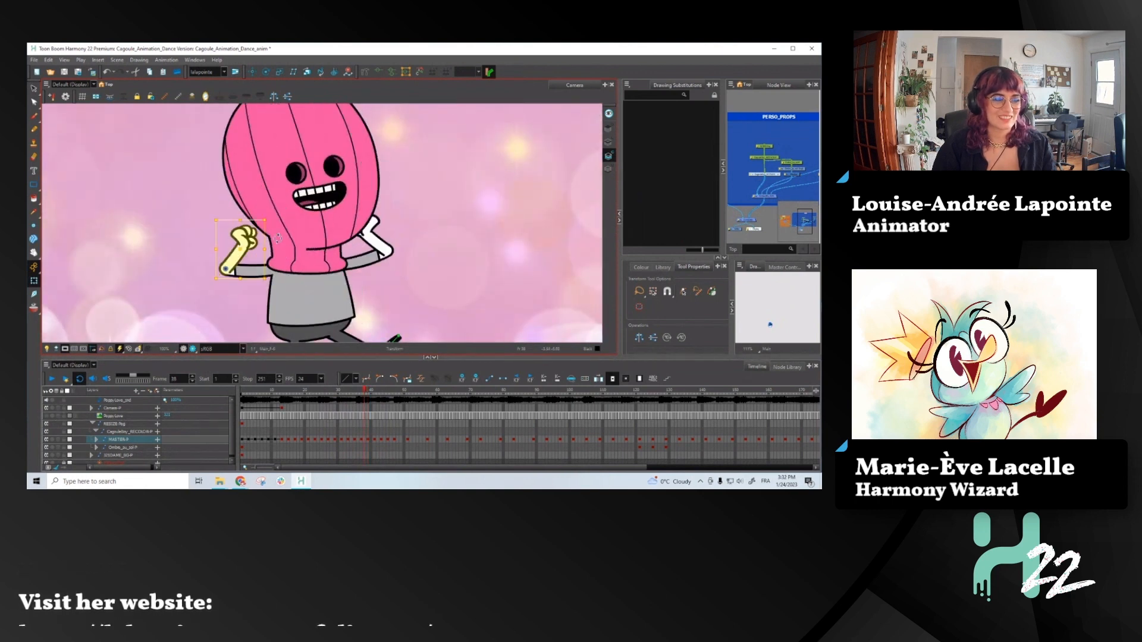
key(period)
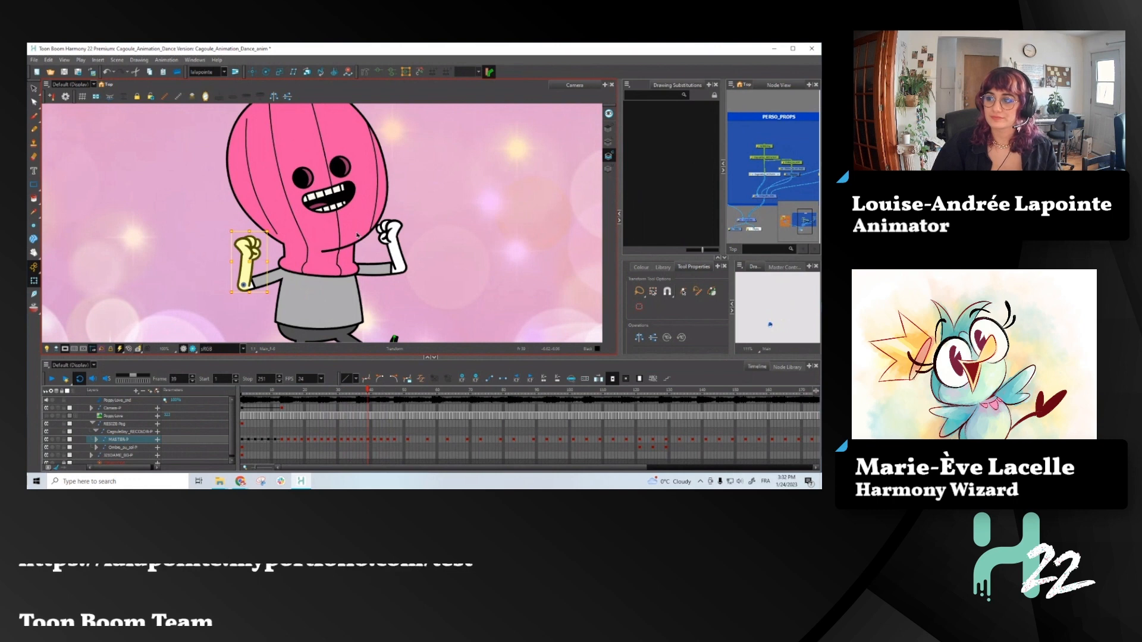
key(comma)
key(period)
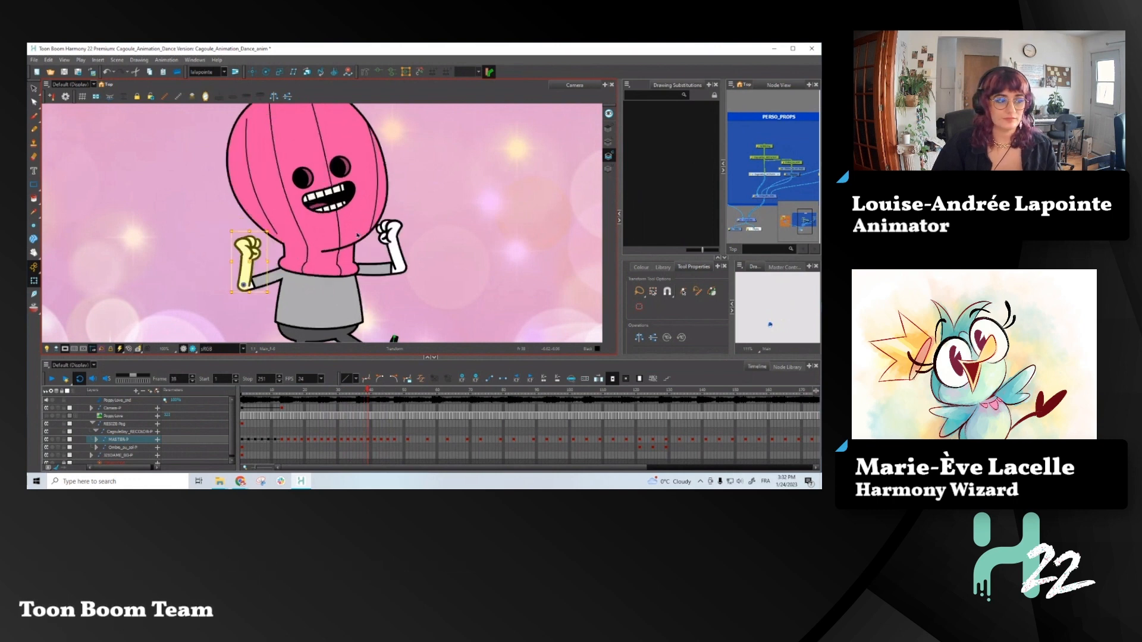
- Review the poses through frame 43, then at frame 41 rotate the front forearm so its hand swings up across the torso
key(period)
key(period)
scroll(407, 220, down, 2)
key(period)
key(period)
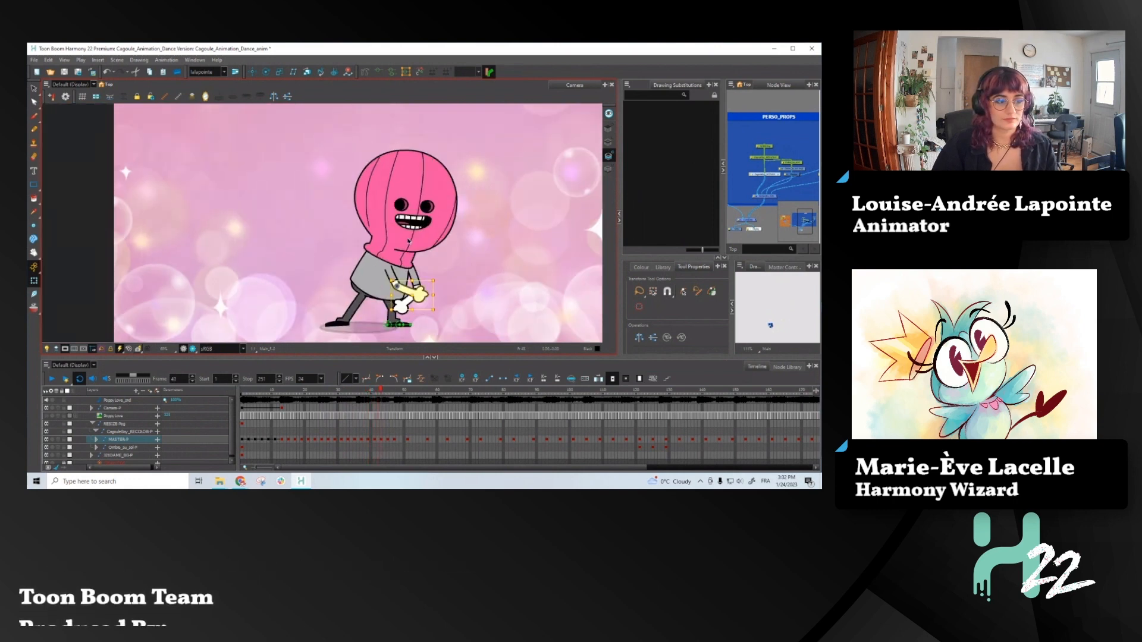
key(comma)
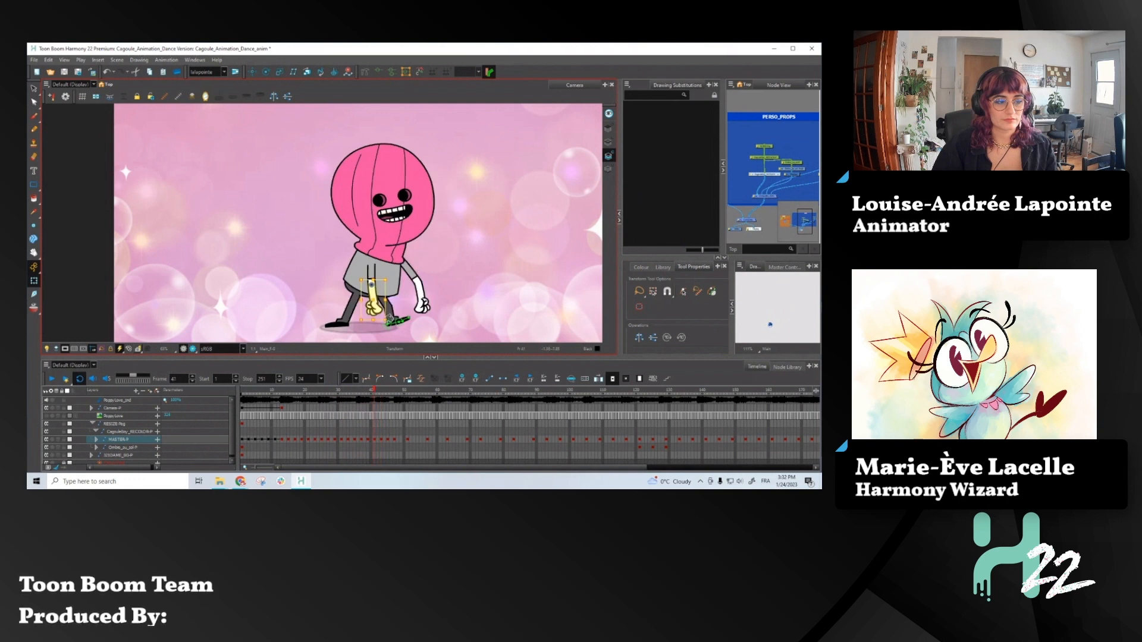
drag(391, 324, 355, 265)
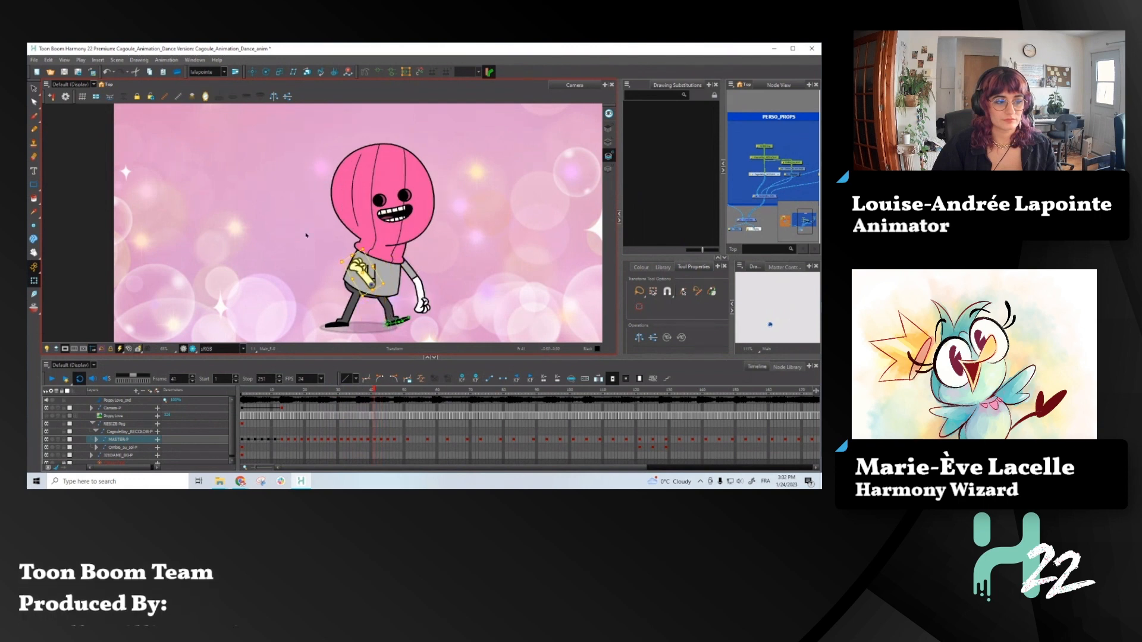
- At frame 41, swap the drawings of both hands to the rounded closed-hand shape
scroll(354, 265, up, 1)
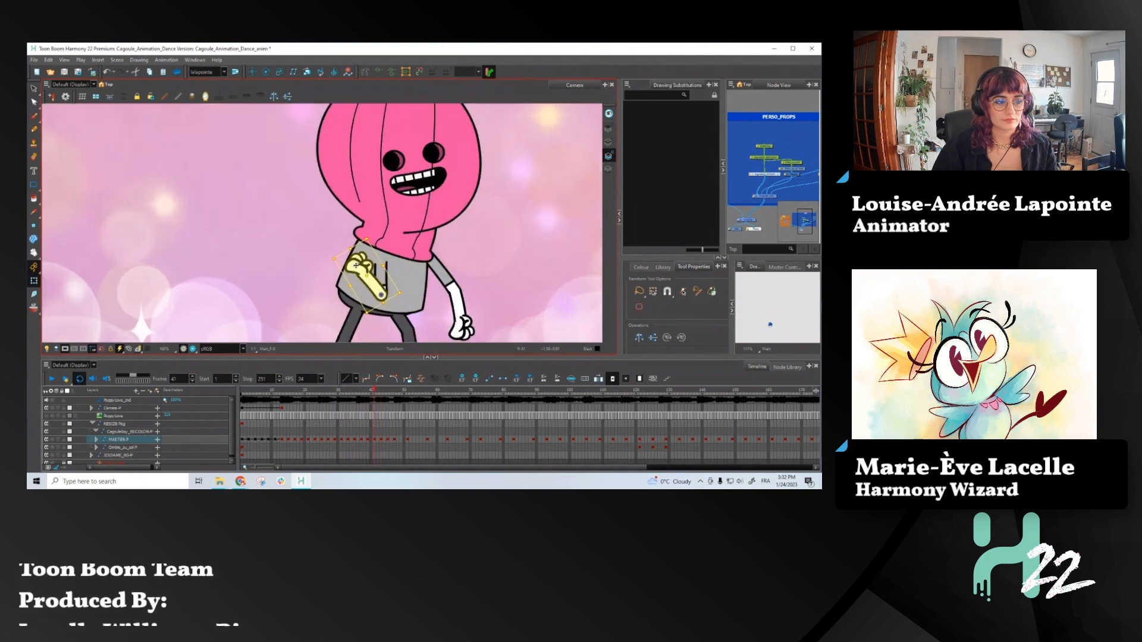
click(356, 265)
mouse_move(716, 152)
mouse_down()
mouse_move(717, 212)
mouse_move(719, 128)
mouse_up()
click(656, 184)
click(470, 328)
click(659, 194)
scroll(400, 215, down, 2)
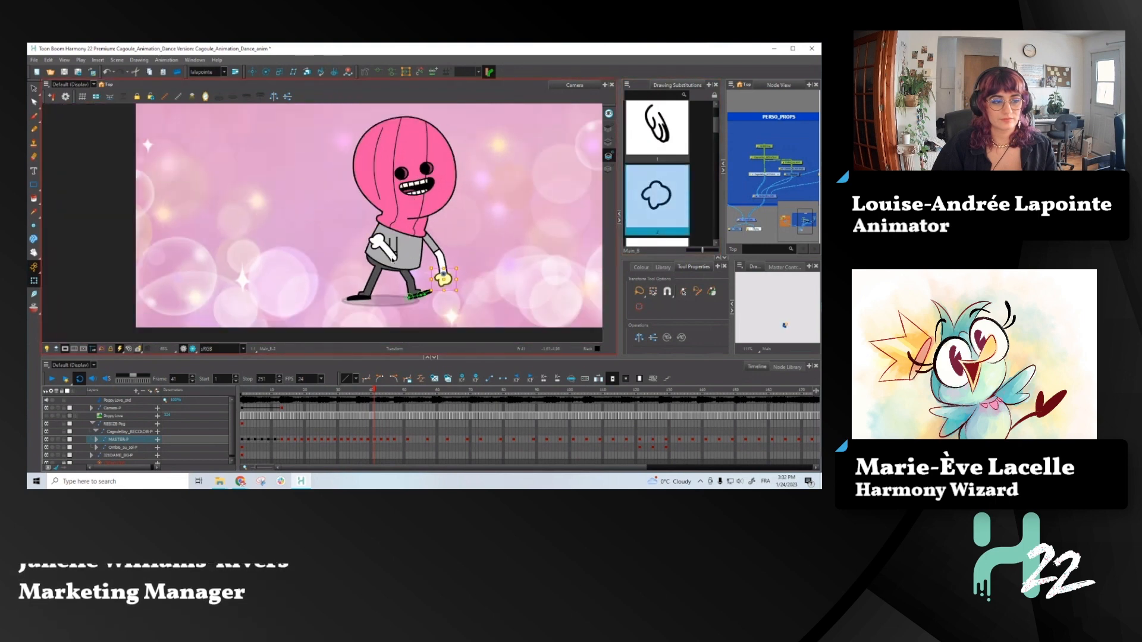
- At frame 41, move the whole front arm slightly upward over the torso and compare it with the neighbouring frames
scroll(390, 248, up, 3)
click(391, 249)
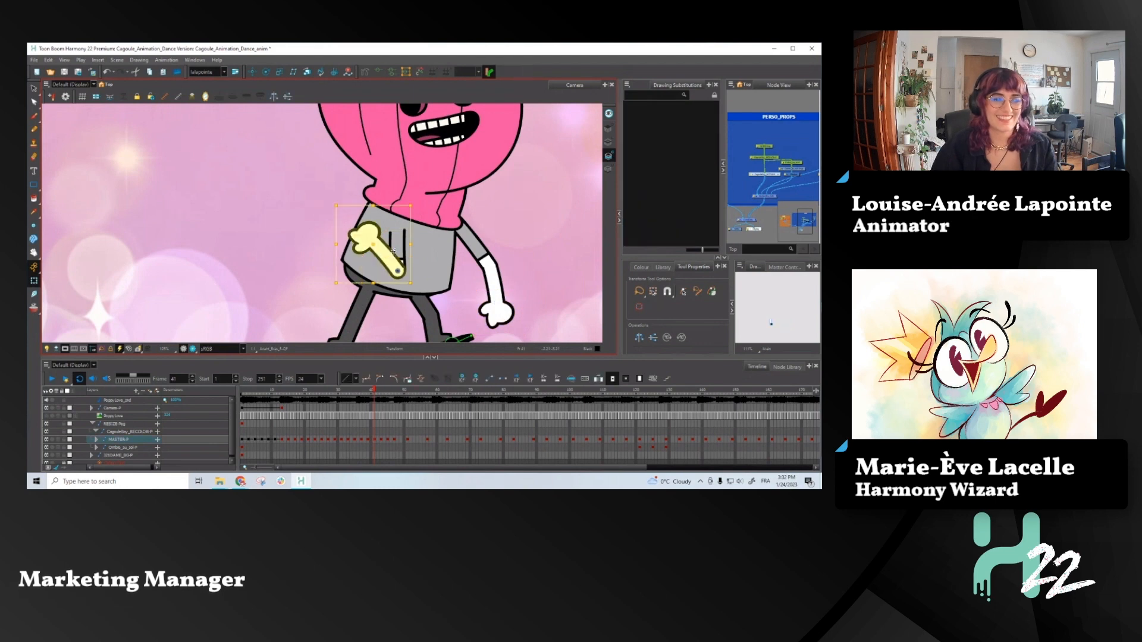
drag(382, 237, 375, 231)
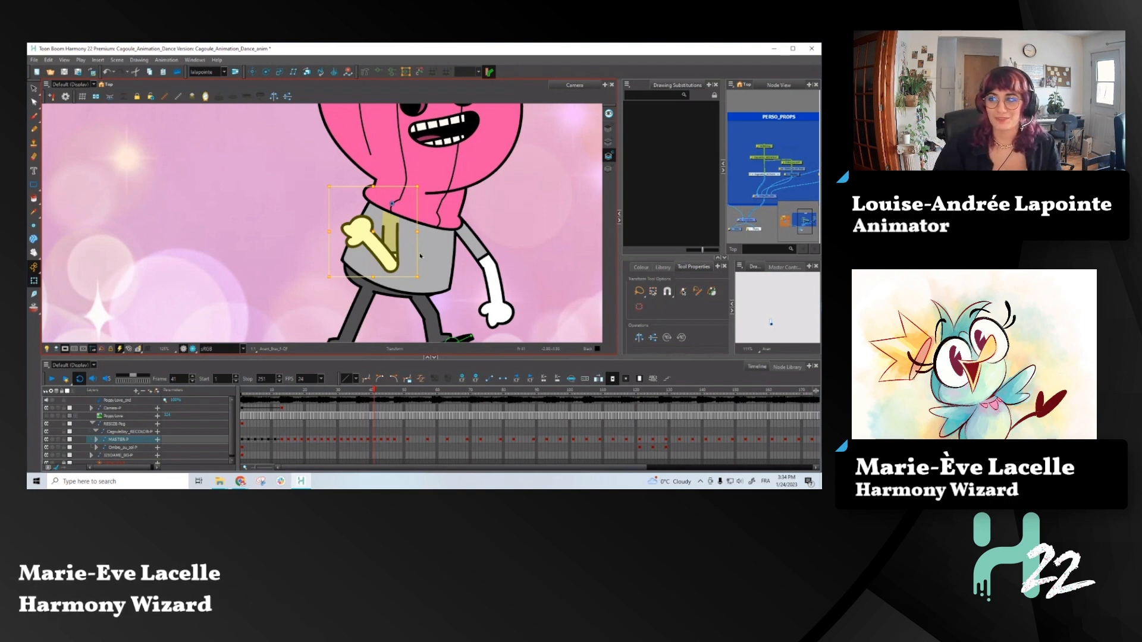
key(comma)
key(period)
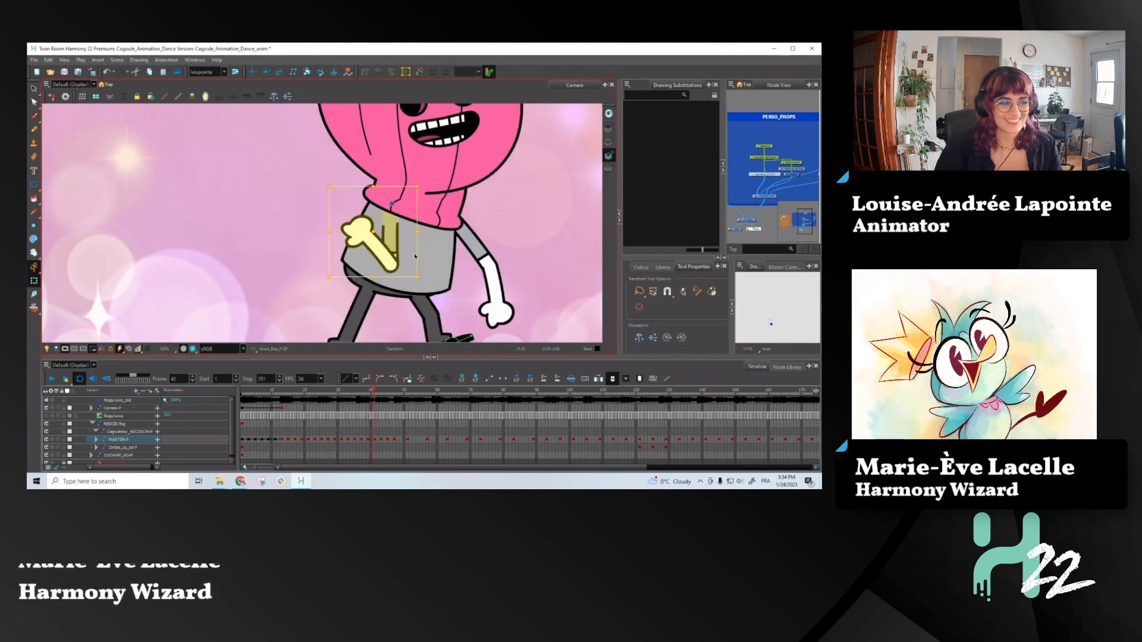
key(period)
key(comma)
key(comma)
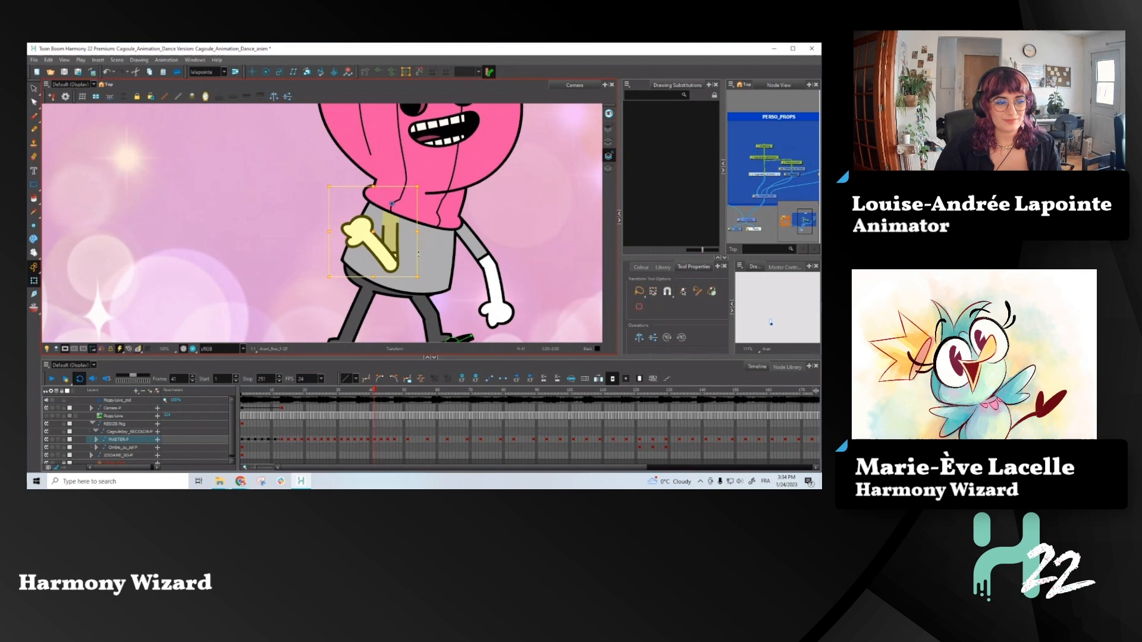
- At frame 41, select only the front forearm, move it upward with its hand, and compare it with frame 40
click(377, 249)
key(b)
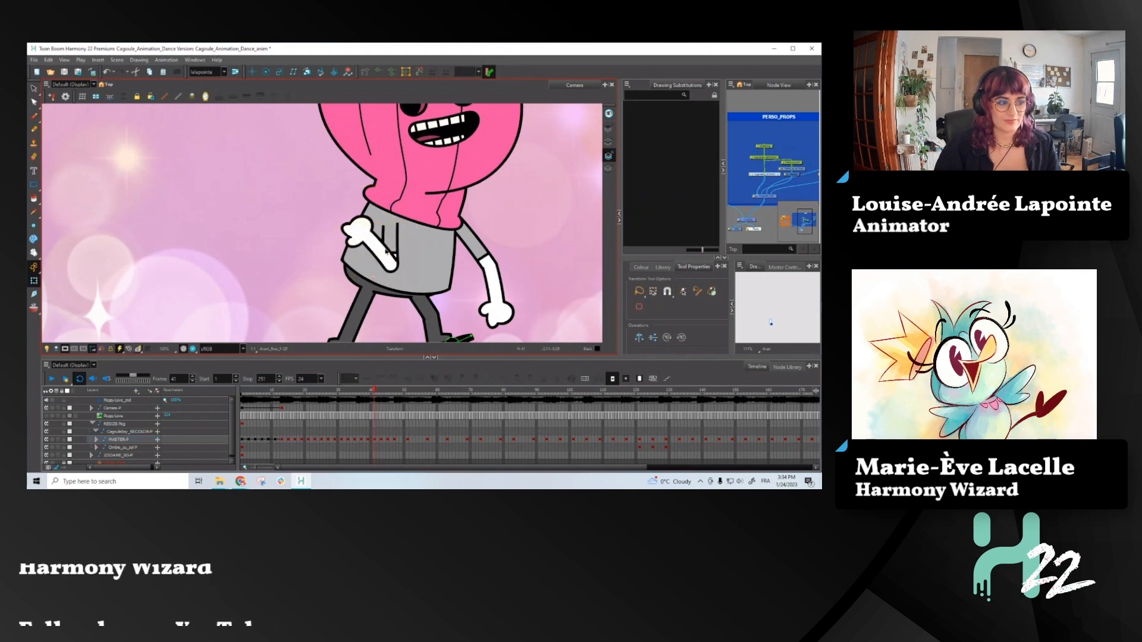
key(b)
drag(368, 229, 363, 193)
key(comma)
key(period)
key(comma)
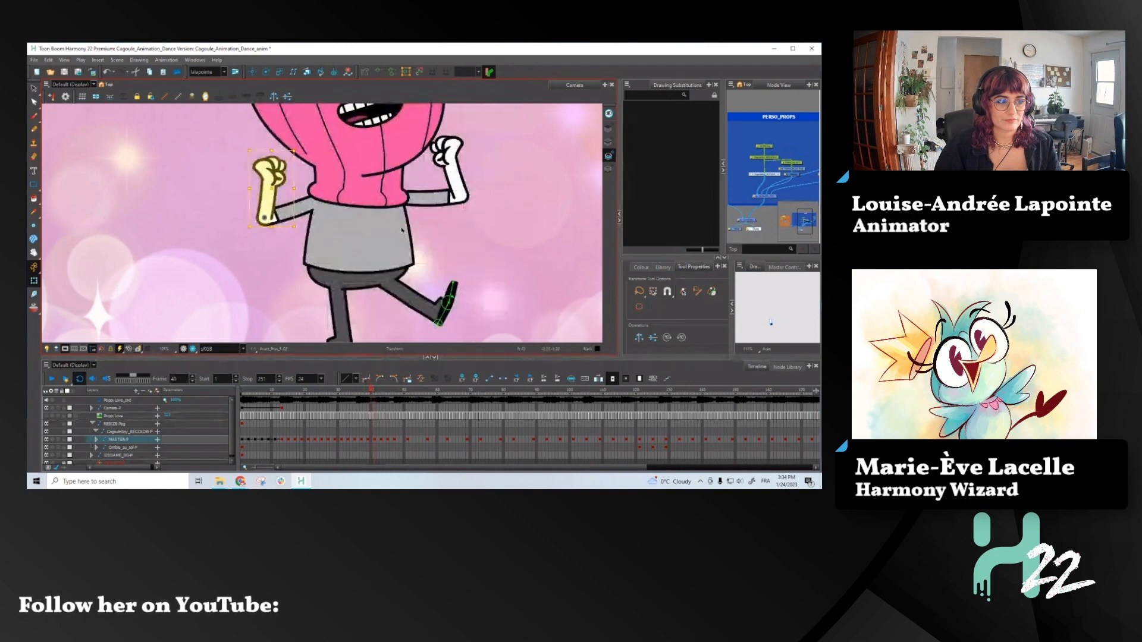
- Examine the front forearm's motion between frames 40 and 46, returning to frame 41
key(period)
key(period)
key(period)
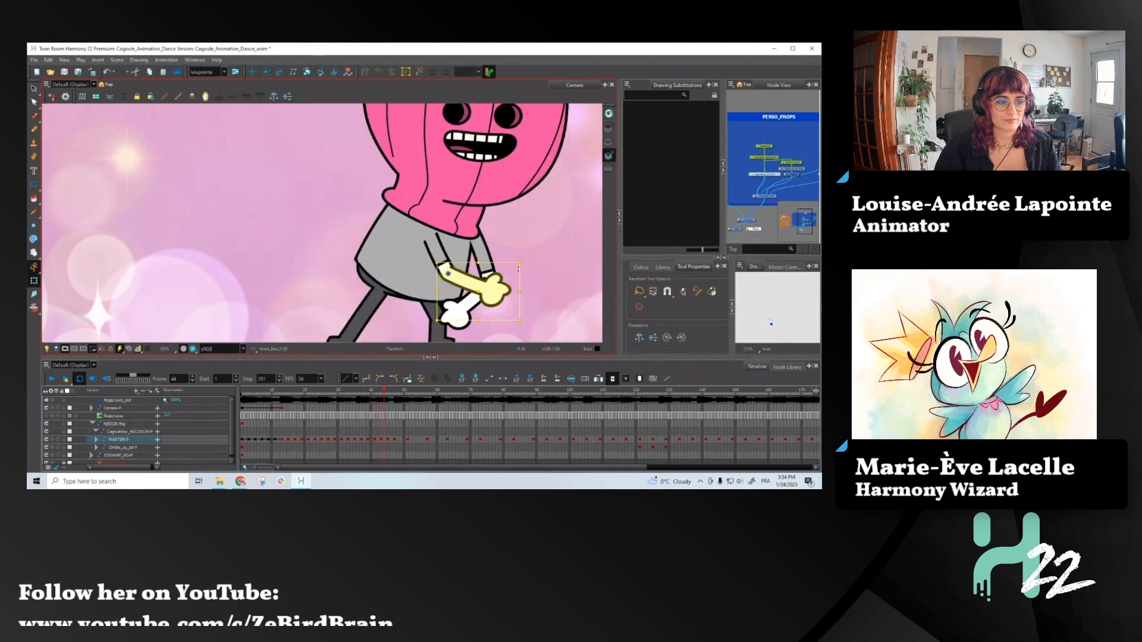
key(period)
key(period)
key(comma)
key(comma)
key(comma)
key(comma)
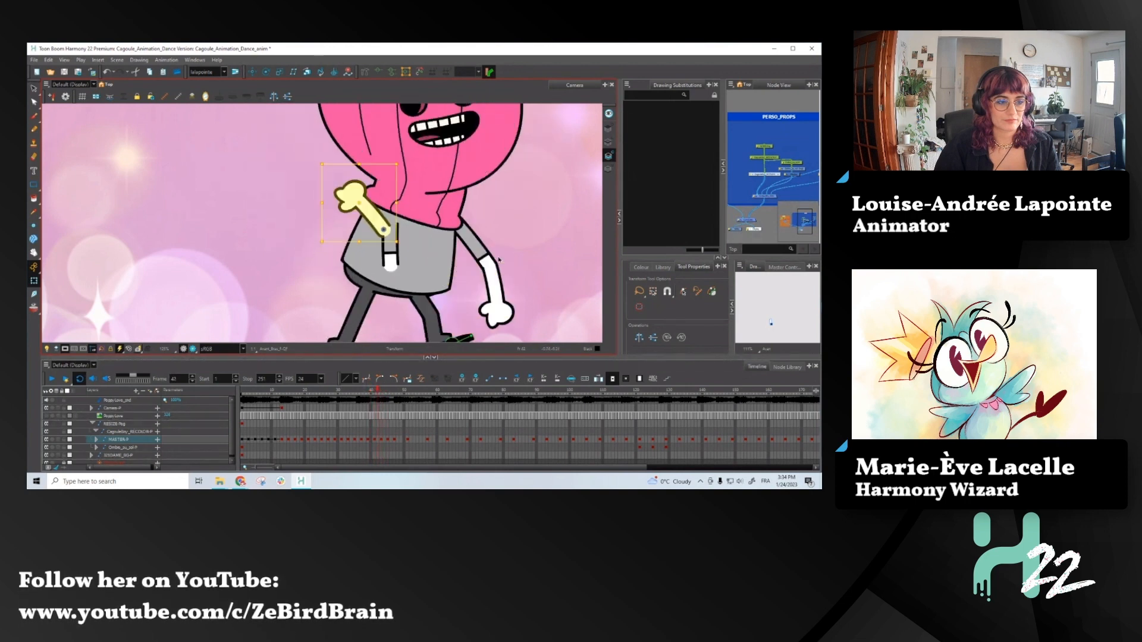
key(period)
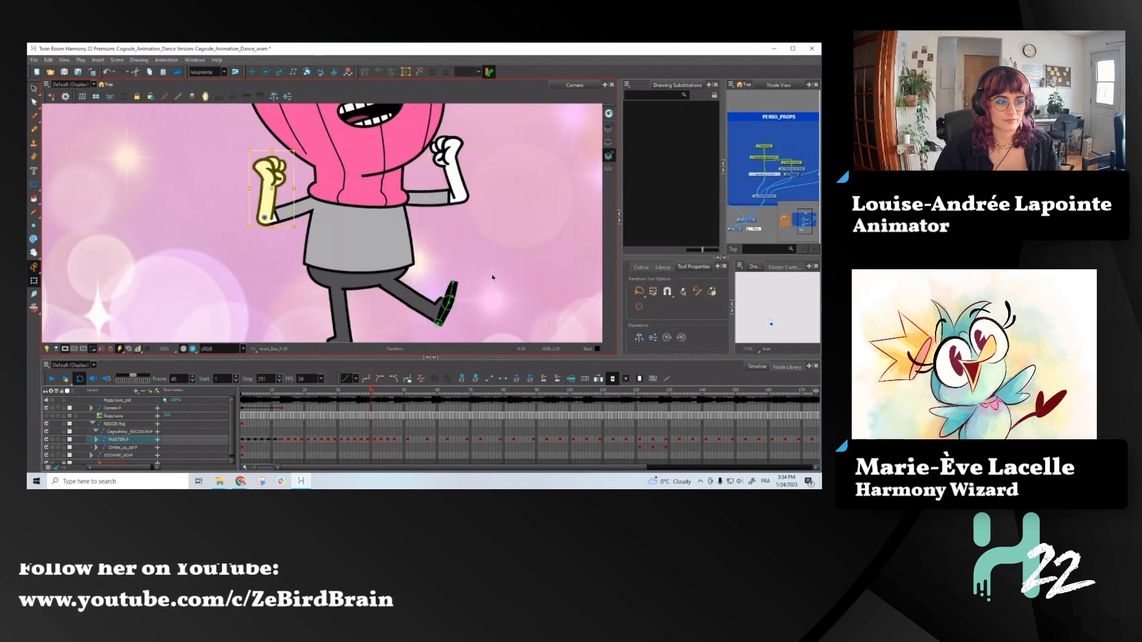
key(comma)
- At frame 41, rotate the right-hand forearm so its hand points upward and check the move into the following pose
click(498, 280)
click(499, 280)
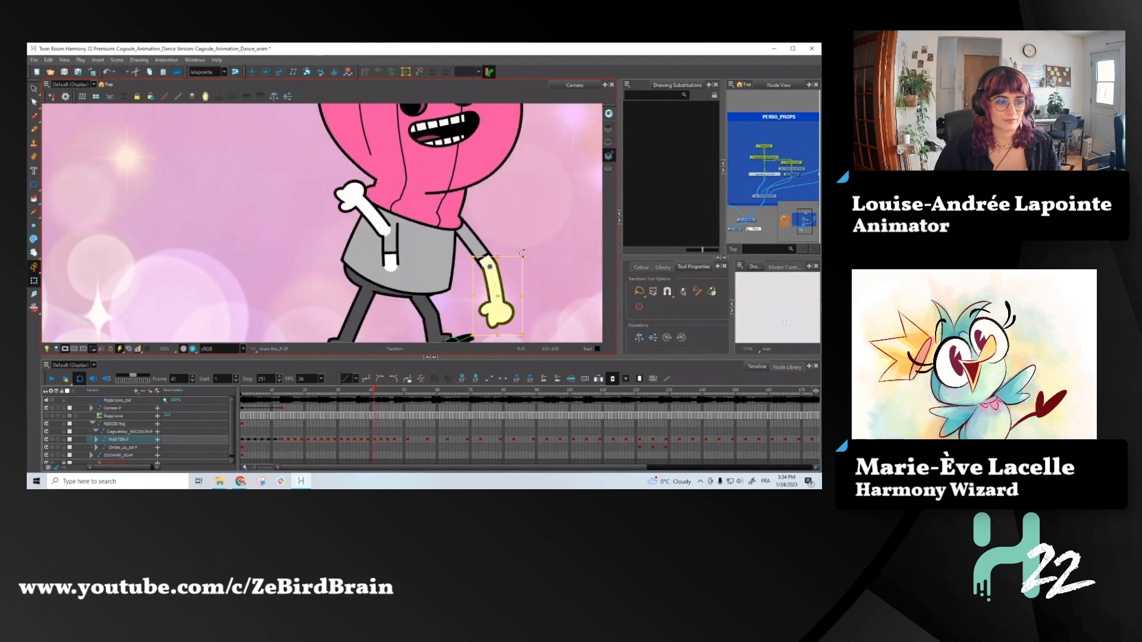
drag(525, 253, 421, 273)
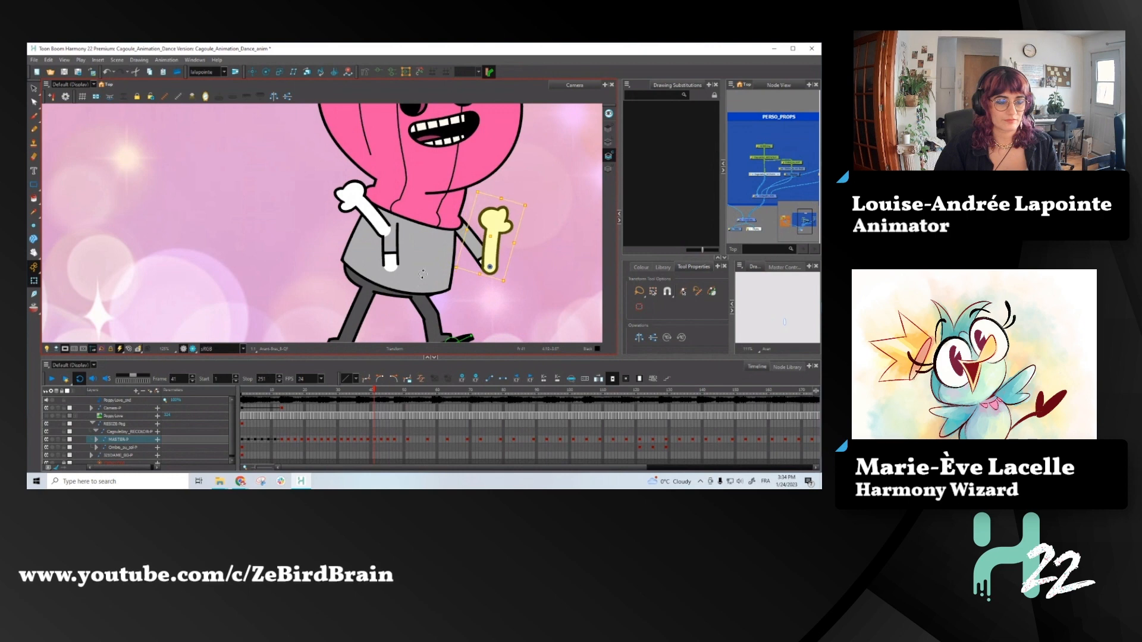
key(period)
key(comma)
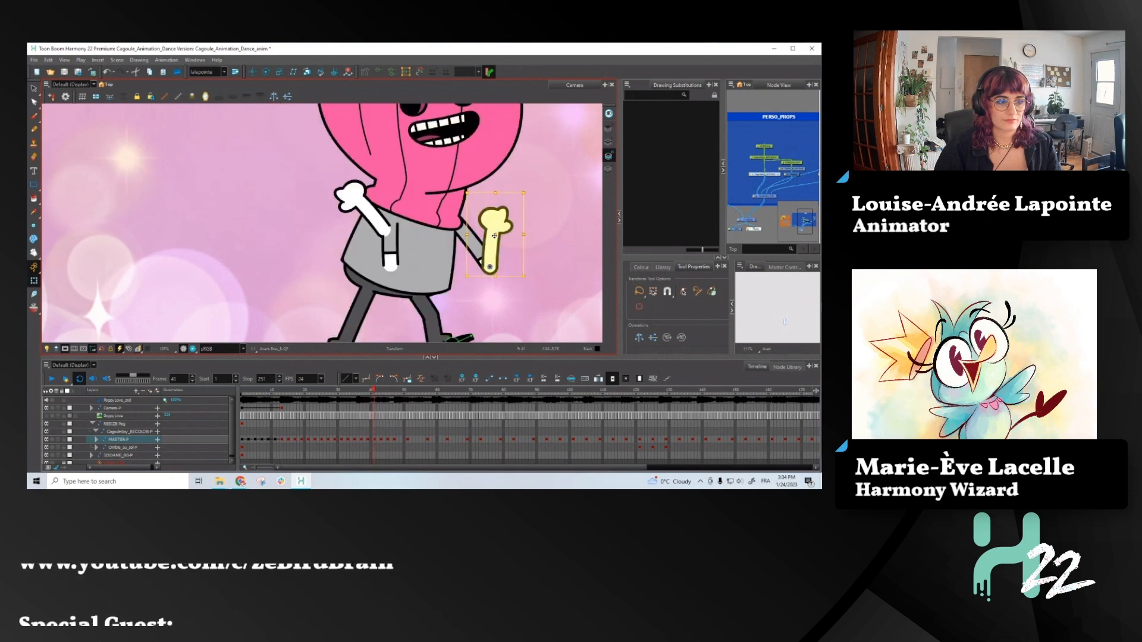
key(period)
key(period)
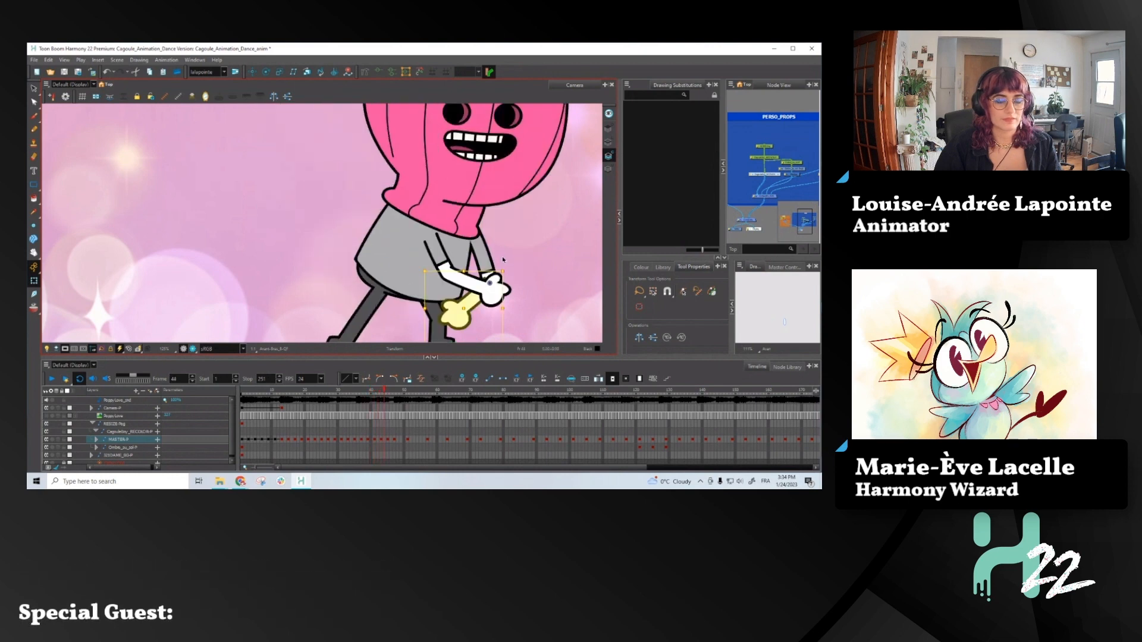
- Check the arm motion between frames 40 and 45, and show both arms' deformation controls at frame 41
key(period)
key(period)
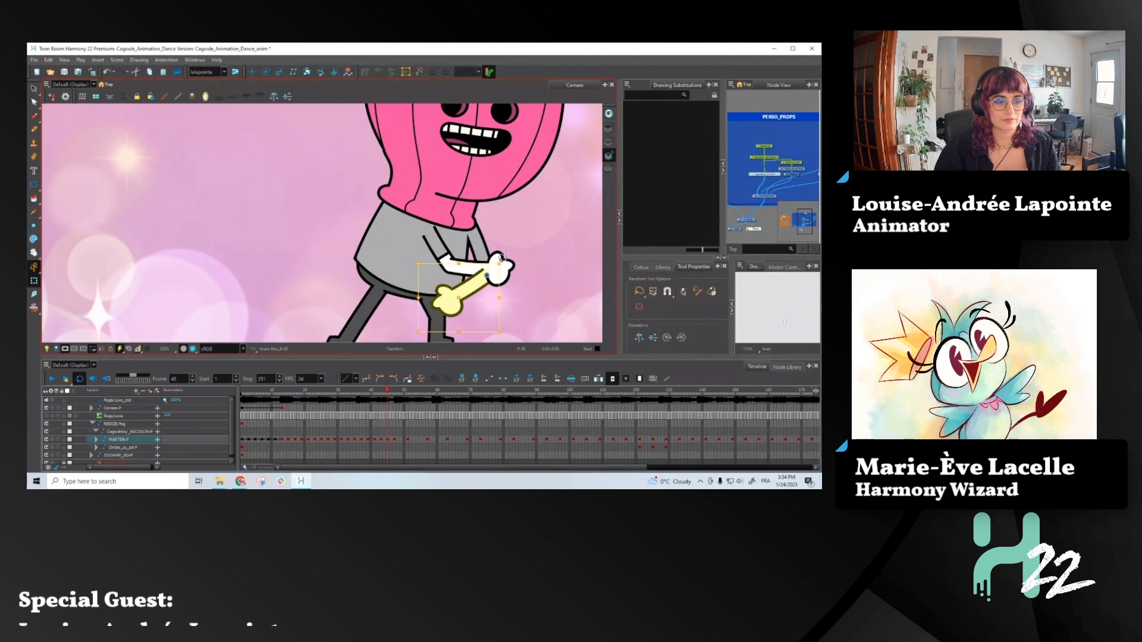
key(comma)
key(comma)
key(comma)
key(comma)
key(comma)
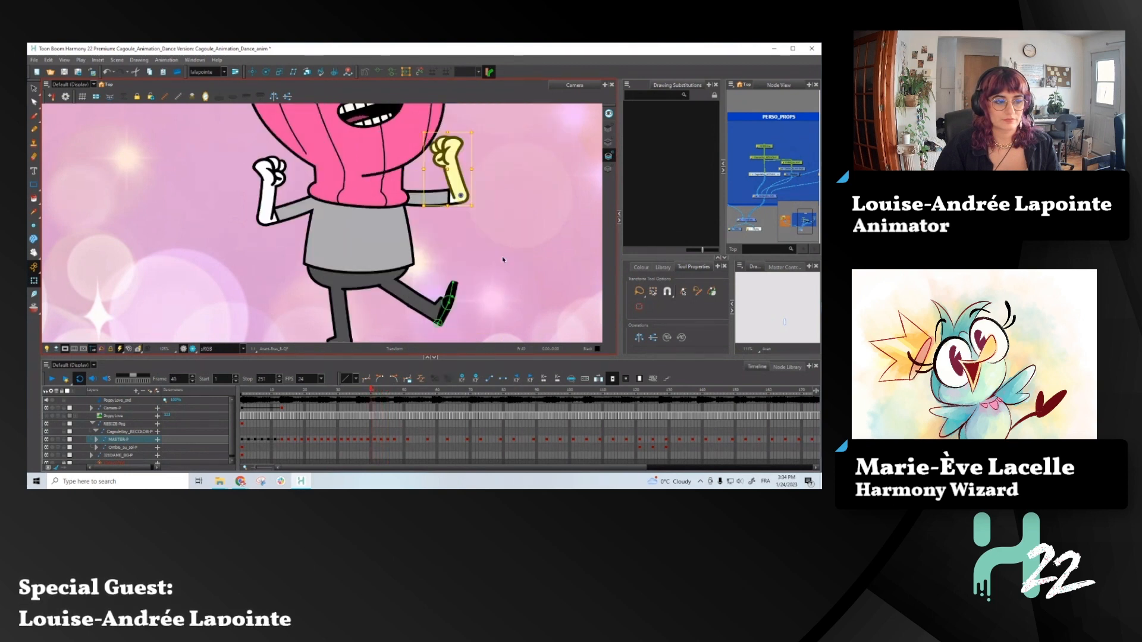
key(period)
key(b)
key(b)
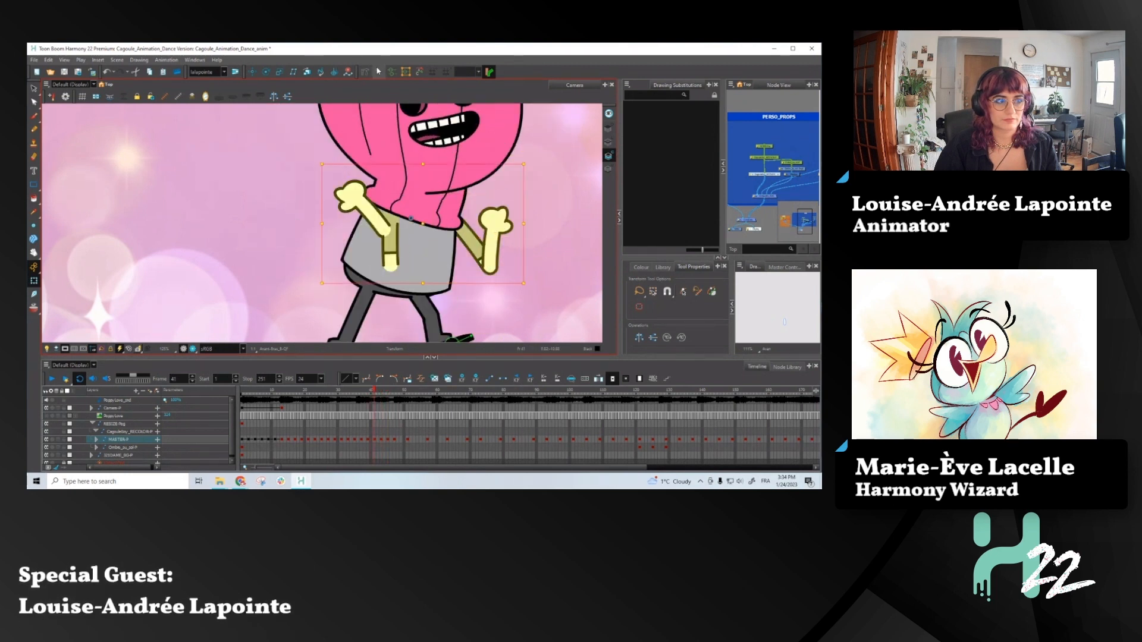
scroll(399, 223, up, 2)
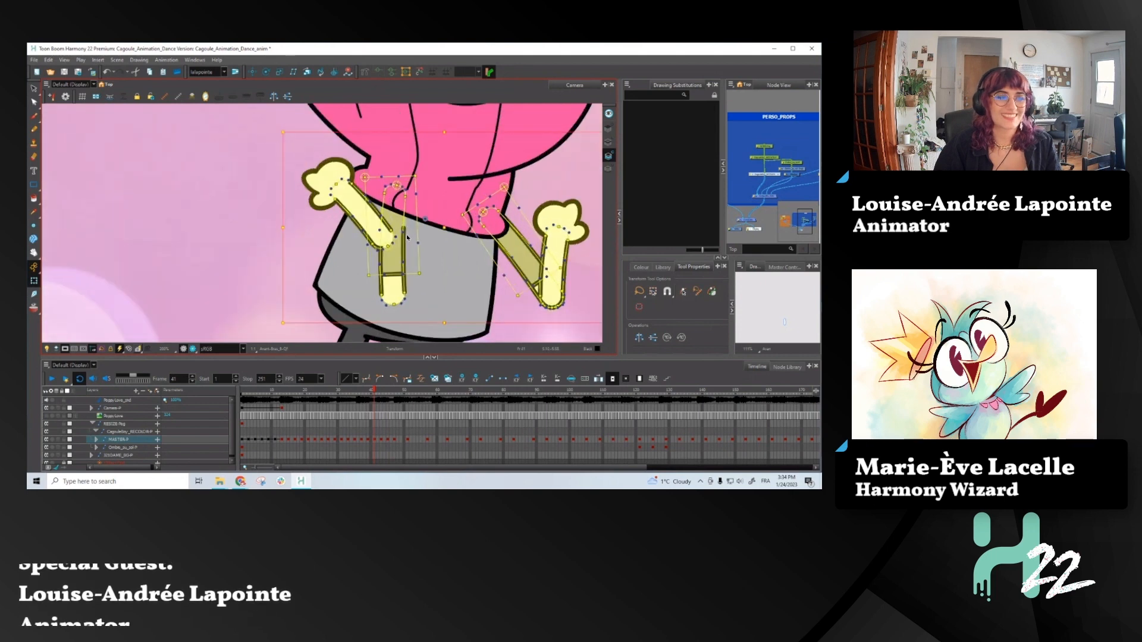
- At frame 41, select the front upper arm and raise its elbow end toward the forearm
click(398, 290)
key(Escape)
click(398, 290)
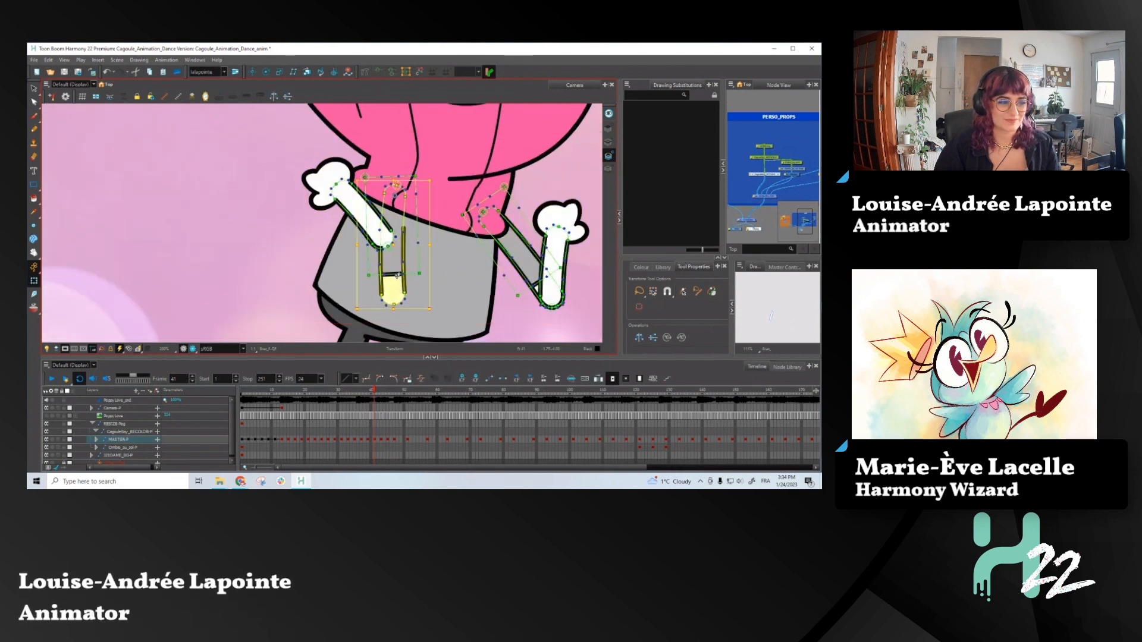
drag(392, 238, 390, 206)
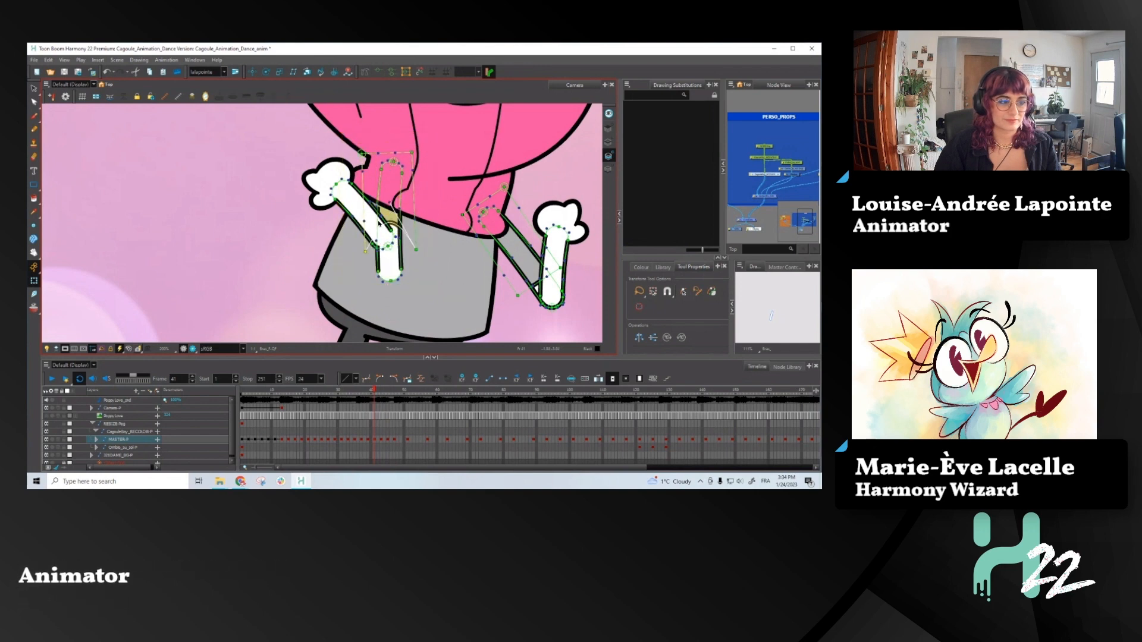
- Adjust the front sleeve's deformer by moving its lower corner points slightly and spreading its upper corners outward
drag(357, 214, 365, 222)
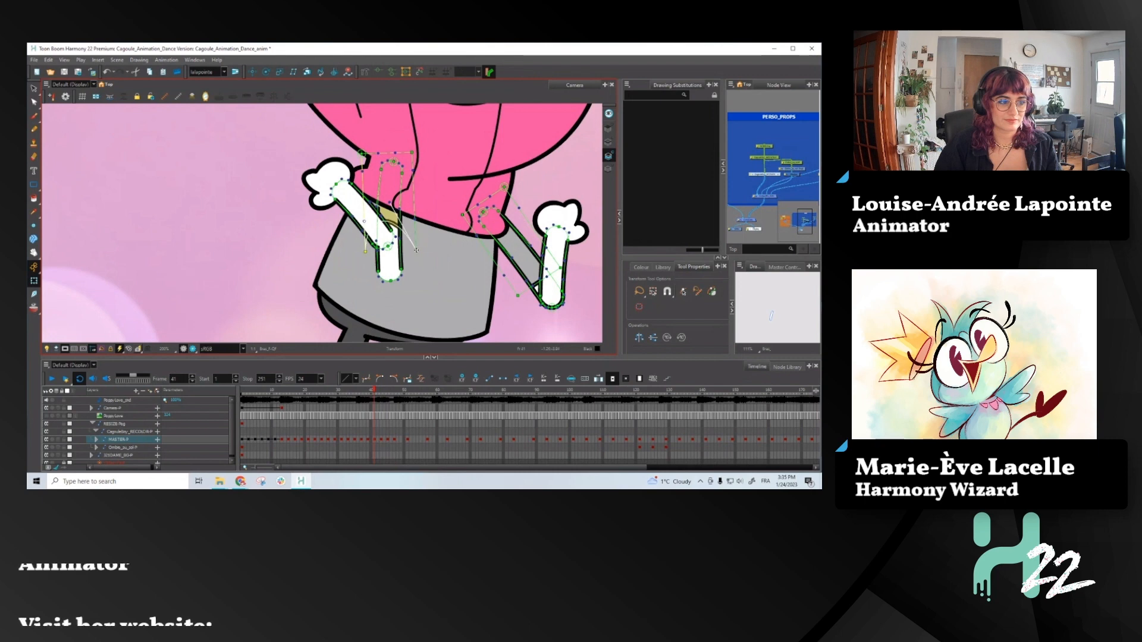
drag(416, 249, 423, 257)
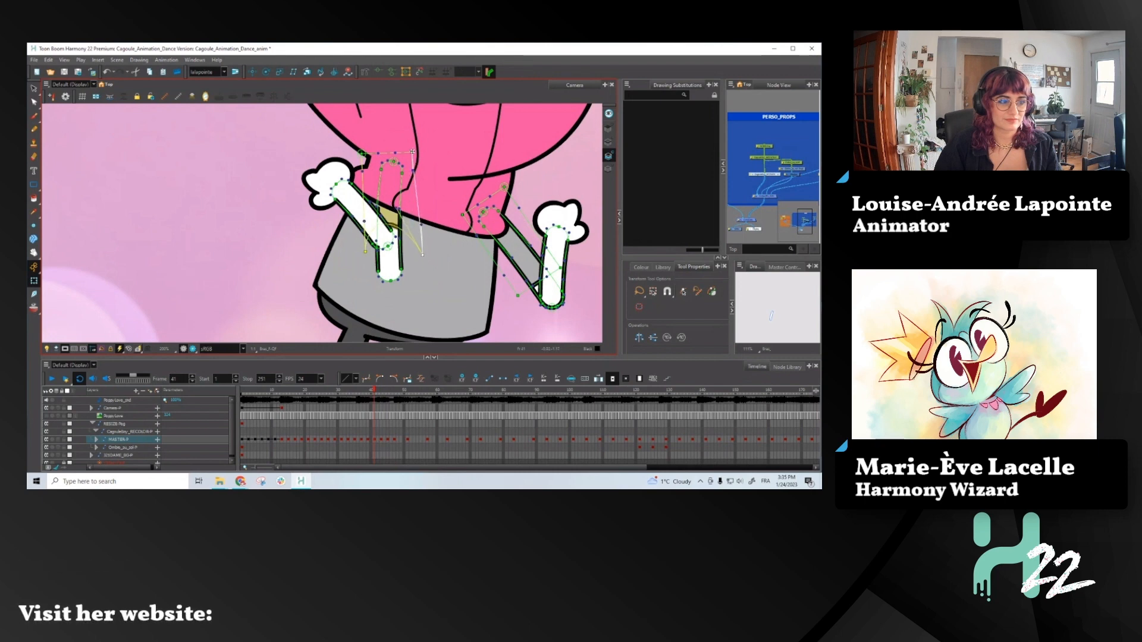
drag(412, 151, 456, 138)
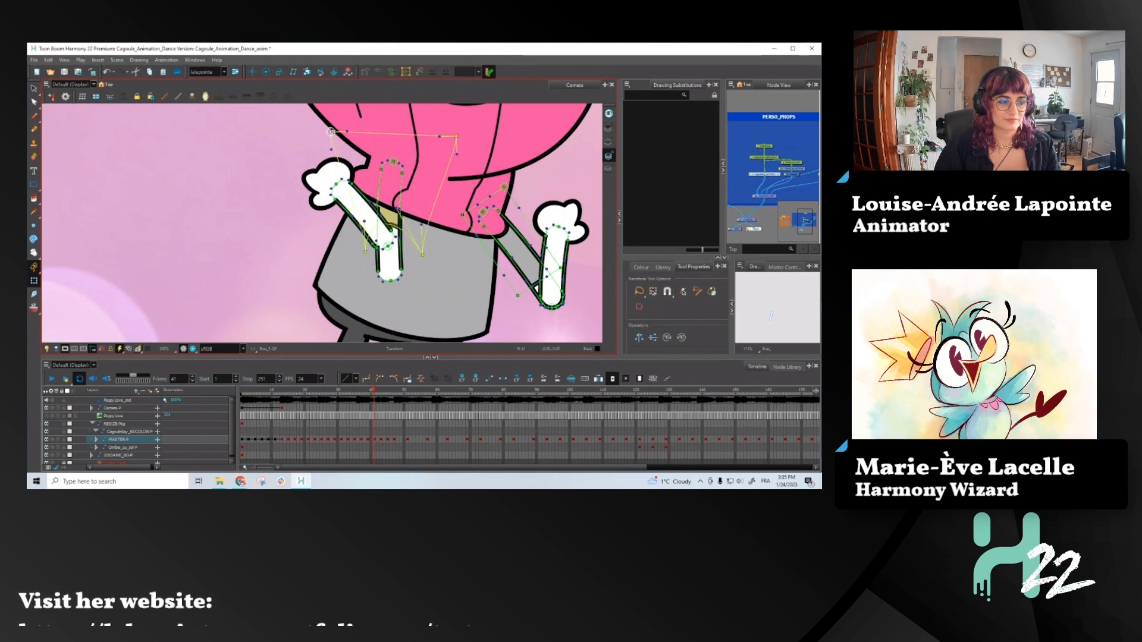
- Shorten the front upper arm by pulling its lower deformation points up behind the forearm's elbow
scroll(362, 284, up, 3)
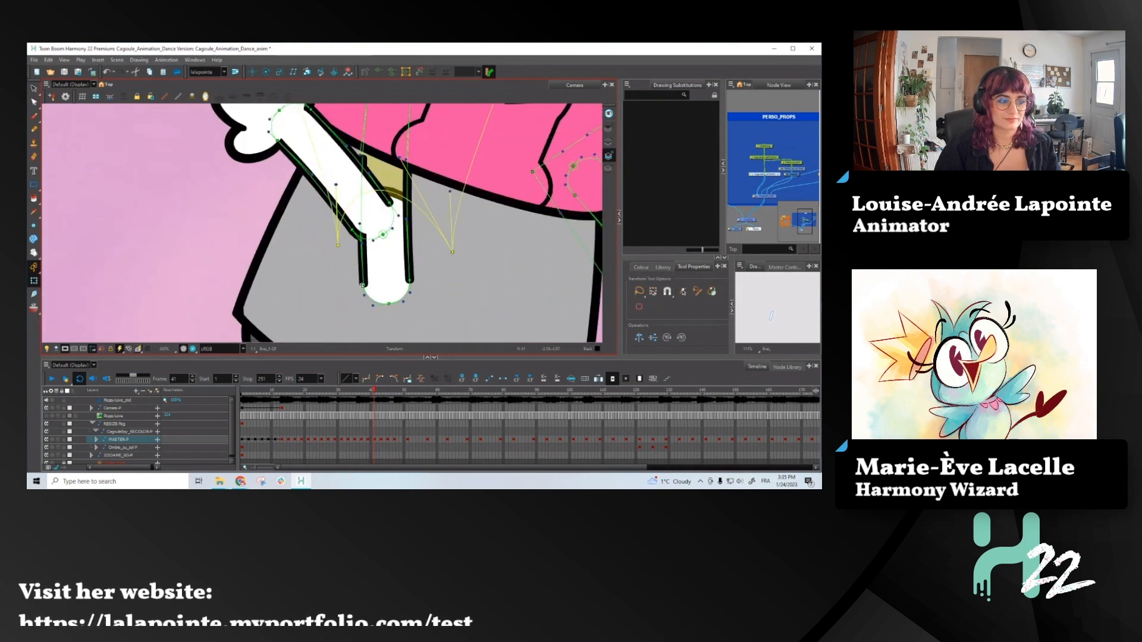
click(363, 285)
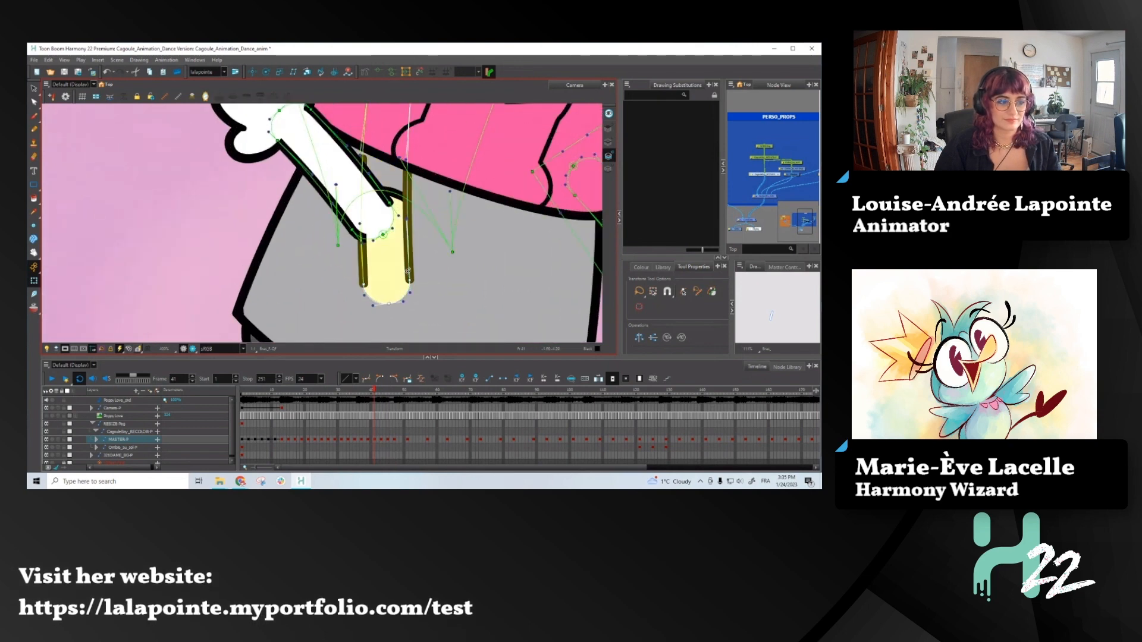
mouse_move(409, 279)
mouse_down()
mouse_move(397, 191)
mouse_move(409, 191)
mouse_move(402, 227)
mouse_up()
click(397, 188)
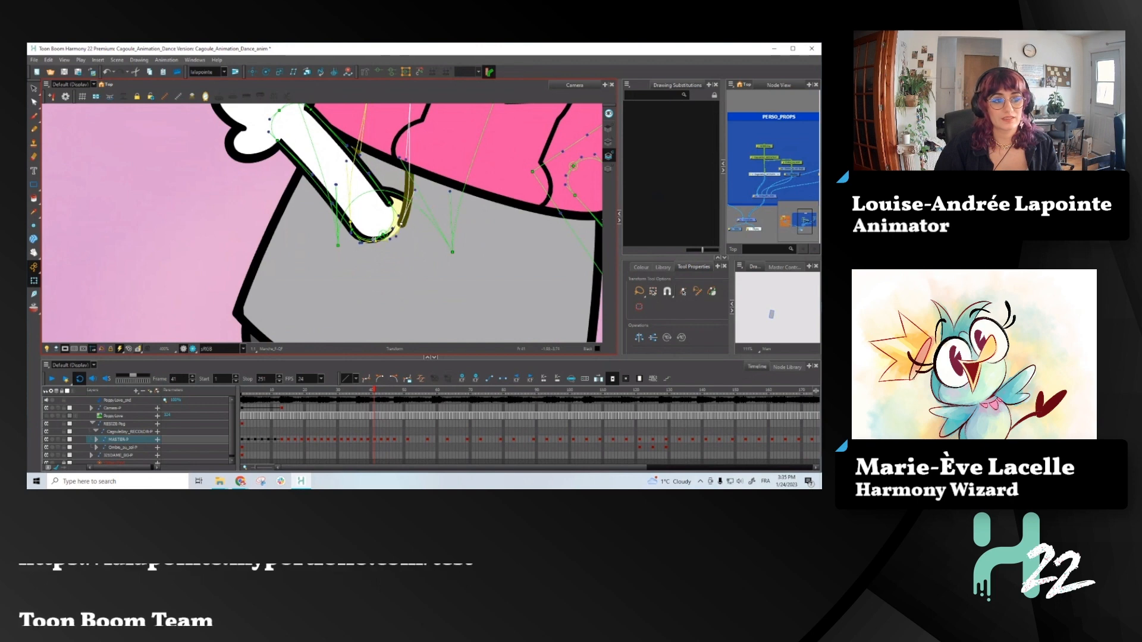
- Refine the front elbow's curve points and handles so the upper arm's outline follows the rounded end of the forearm
scroll(402, 227, up, 2)
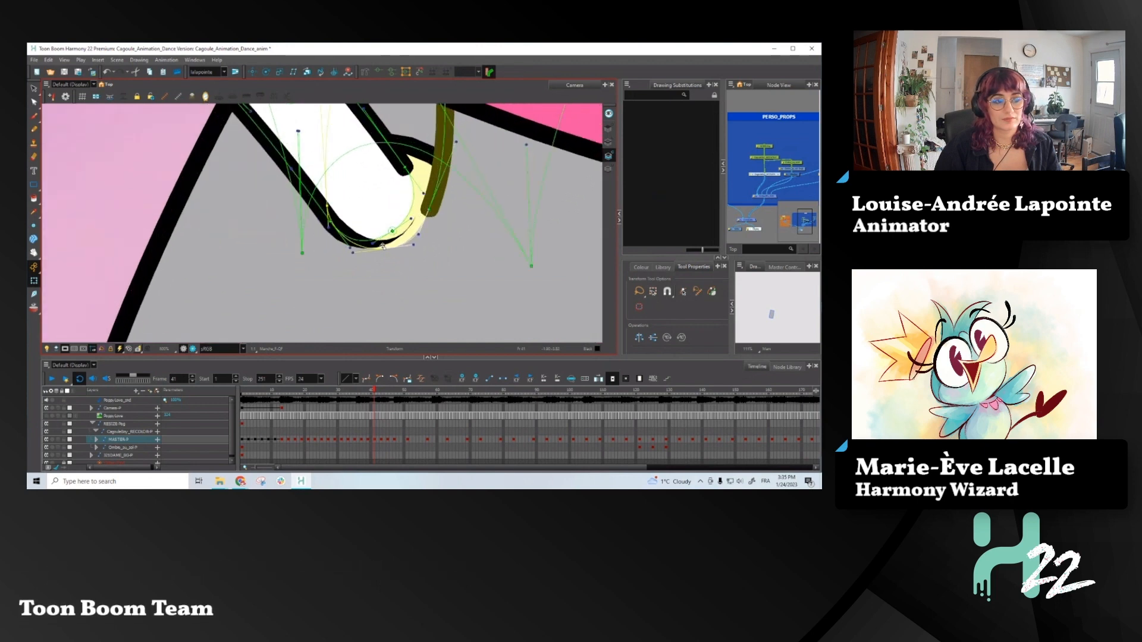
click(396, 237)
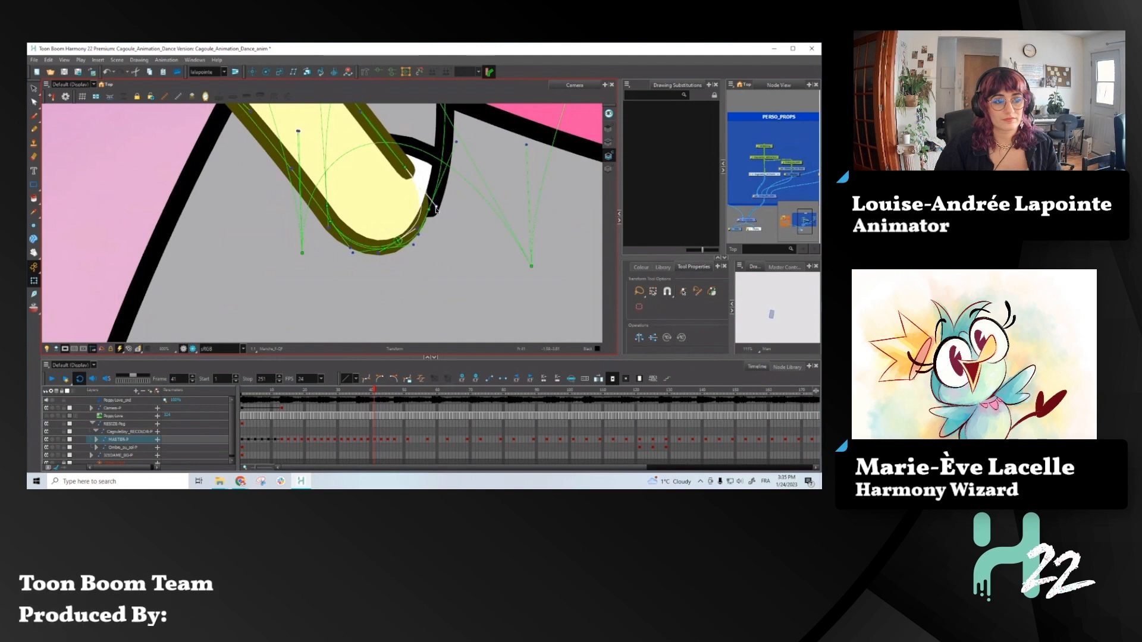
click(457, 141)
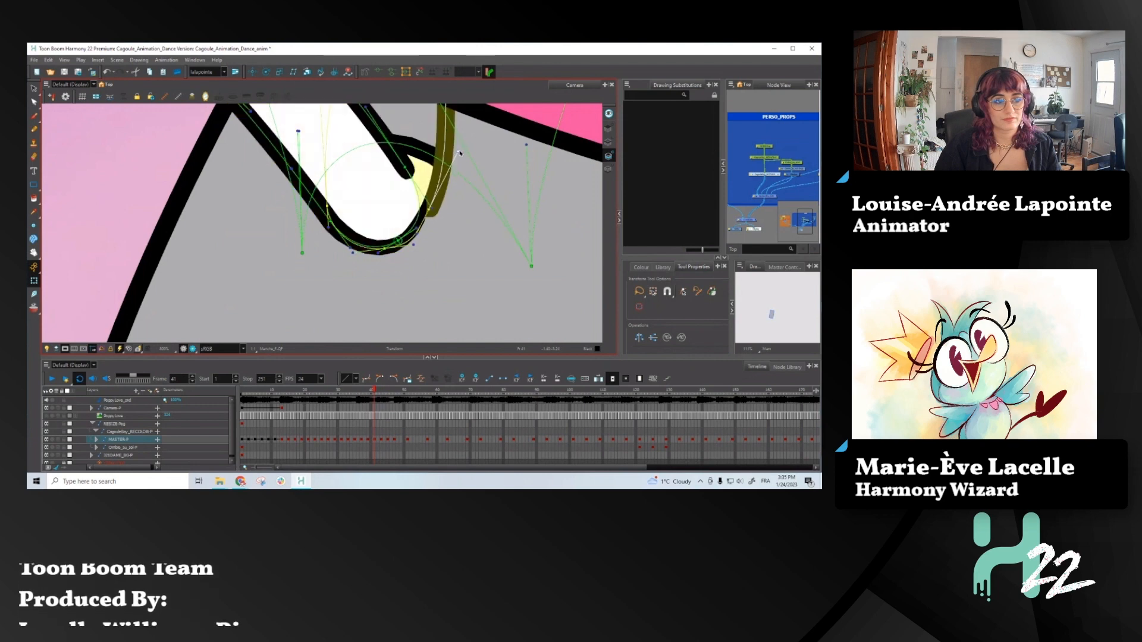
click(429, 208)
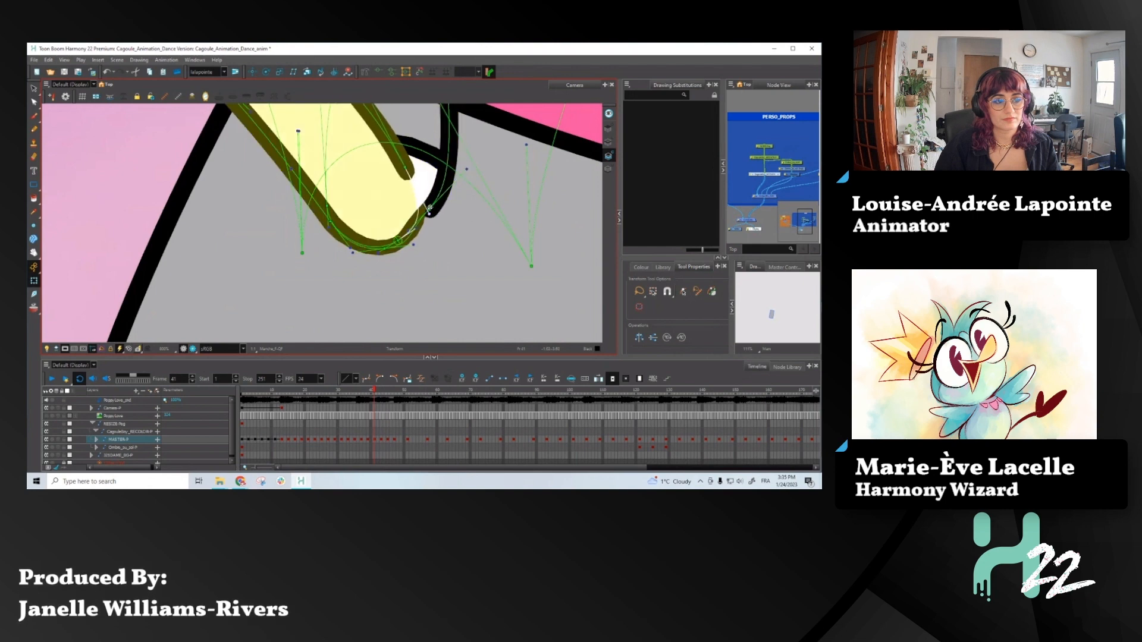
click(429, 207)
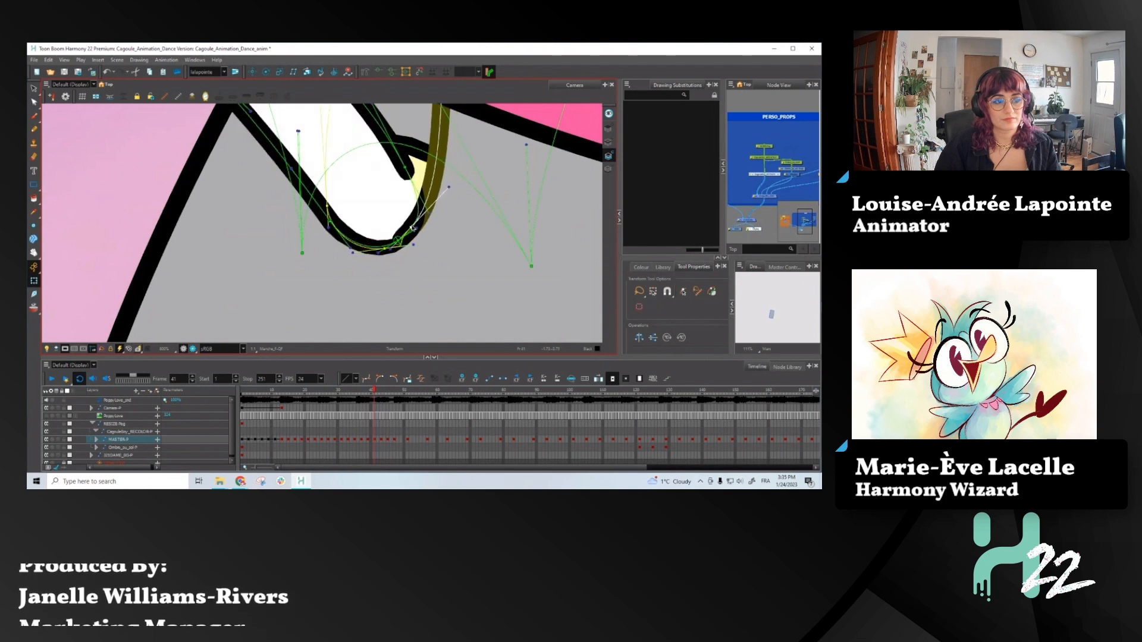
drag(383, 248, 397, 247)
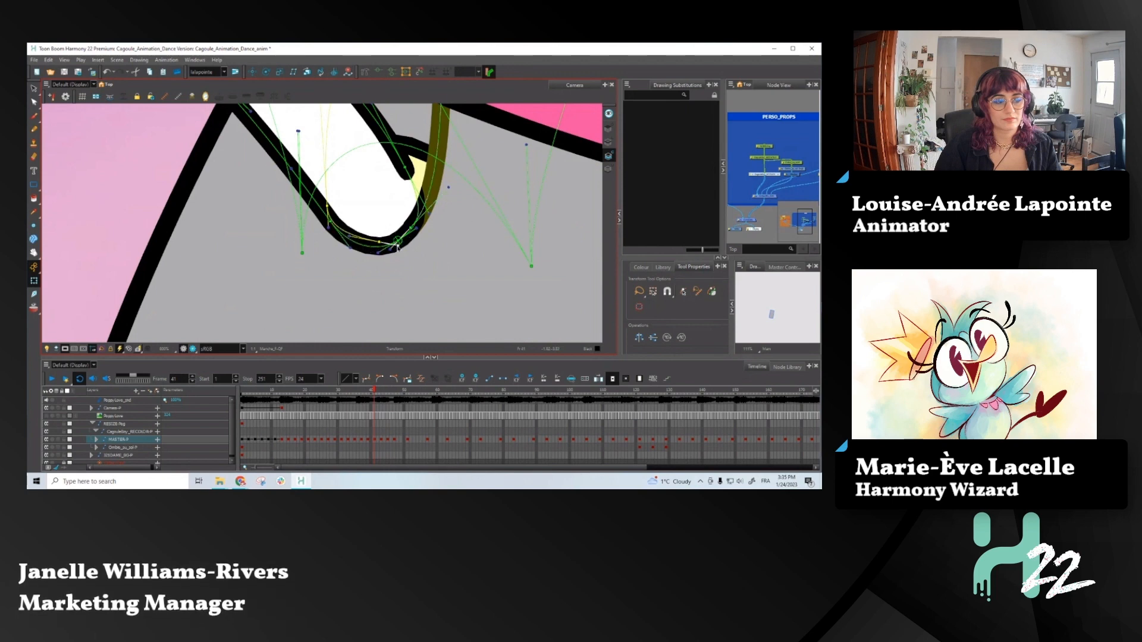
- Compare the reshaped front arm at frame 41 with the pose at frame 40
scroll(397, 240, down, 4)
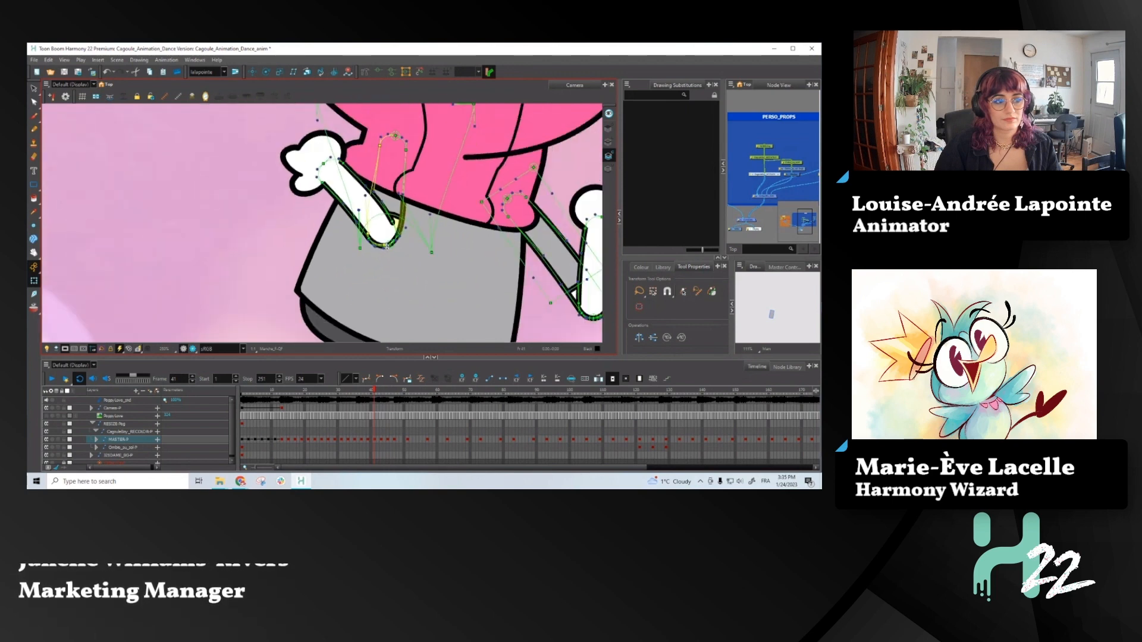
scroll(386, 246, down, 2)
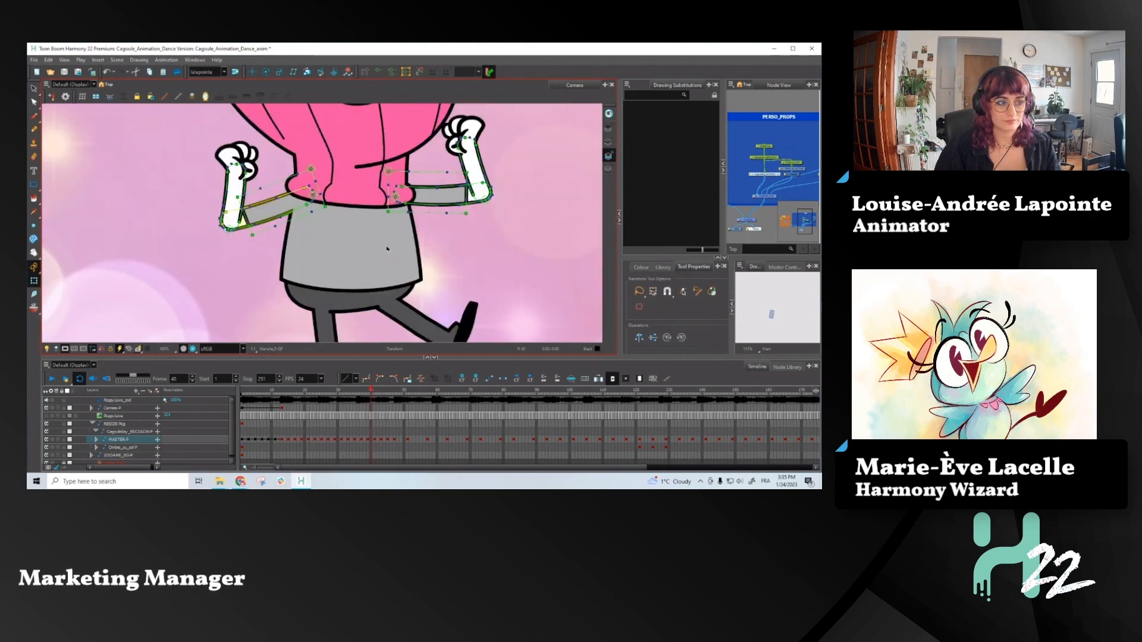
scroll(386, 246, up, 1)
key(comma)
key(period)
key(comma)
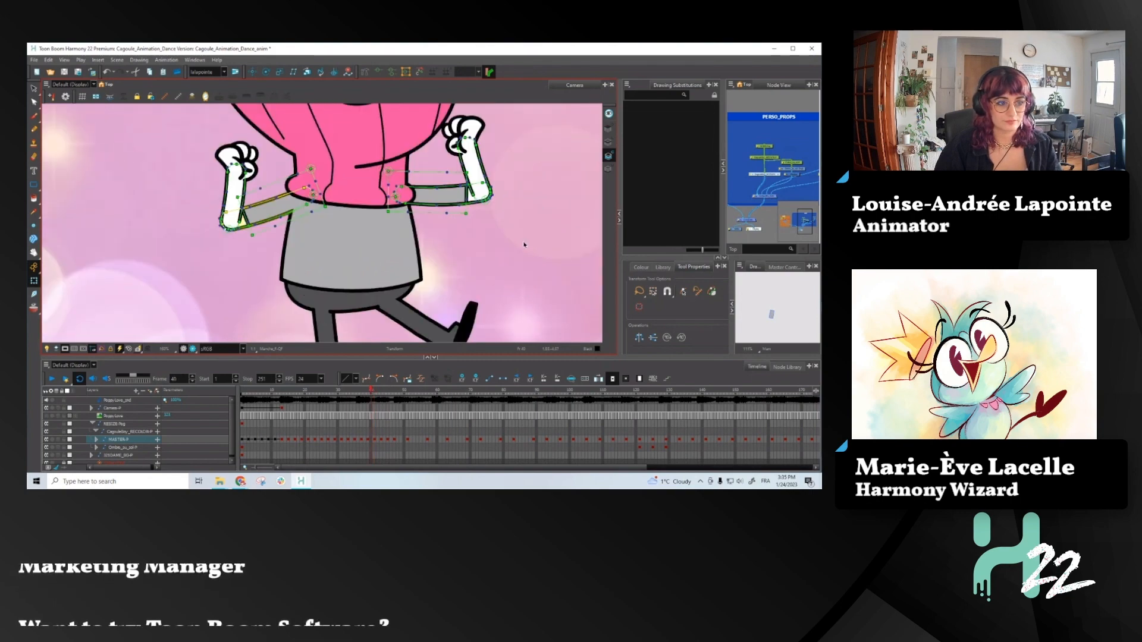
key(period)
- At frame 41, curve the right-hand upper arm's deformer so its outline flows into the forearm's elbow
scroll(476, 227, up, 3)
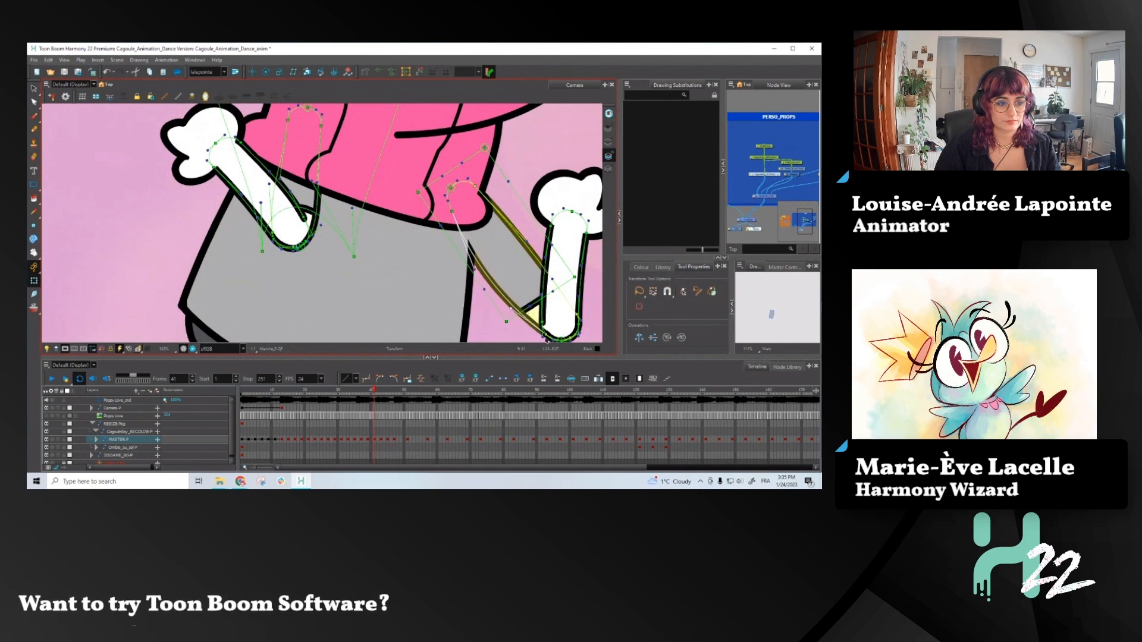
scroll(519, 297, up, 2)
scroll(506, 254, down, 2)
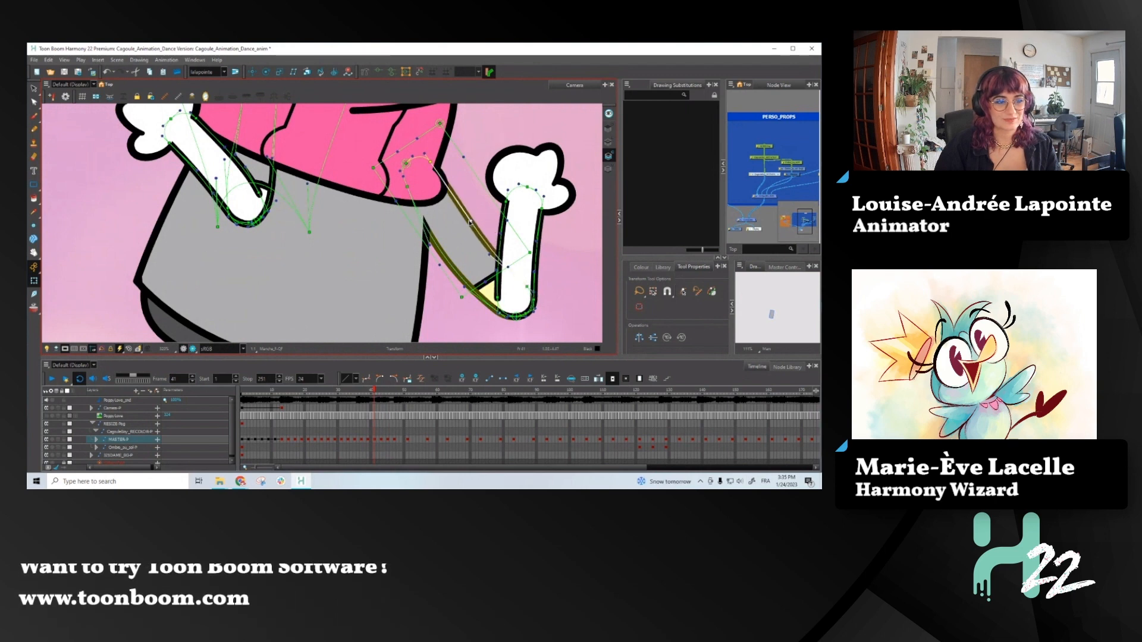
scroll(480, 232, down, 2)
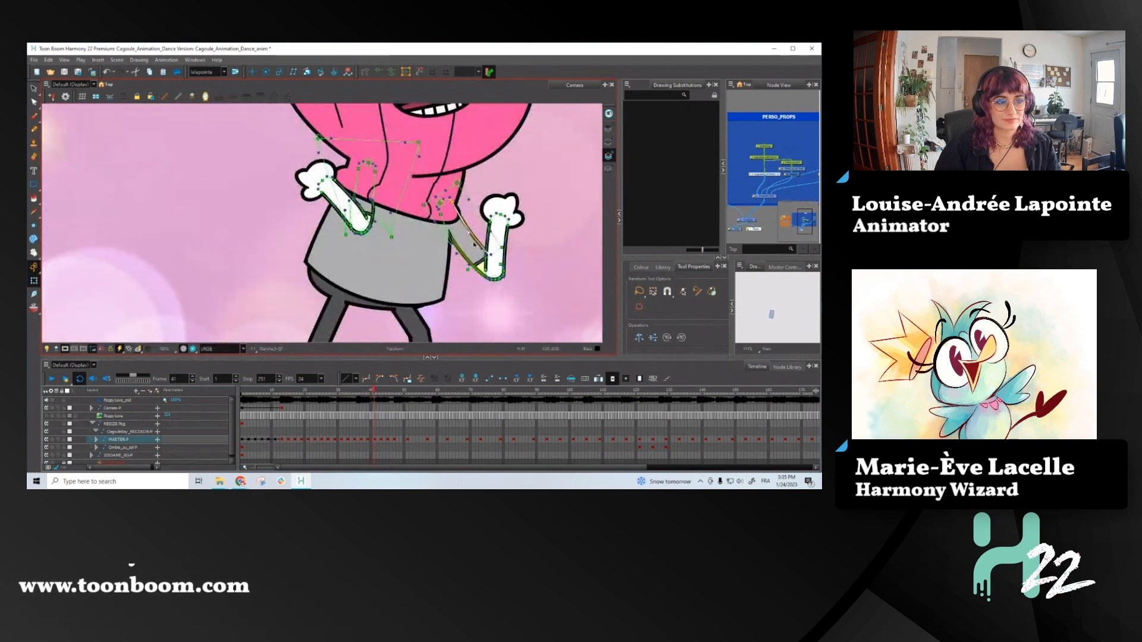
scroll(490, 265, up, 3)
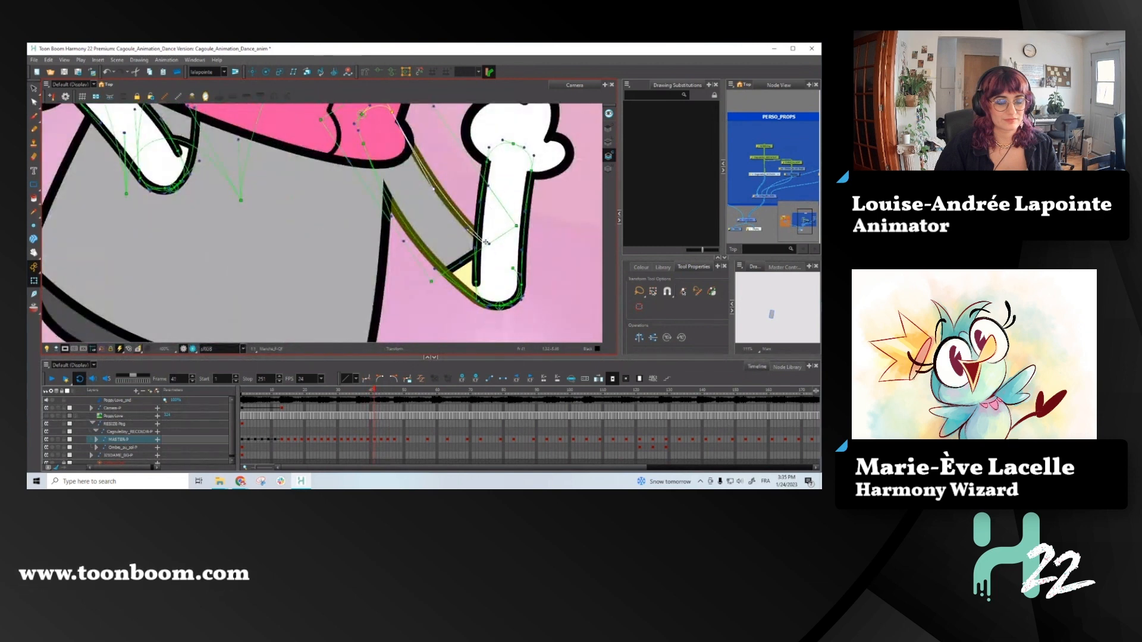
- Reshape the right-hand arm by shortening its inner line and stretching the sleeve's corner points toward the elbow, and check it against frame 40
drag(486, 242, 464, 213)
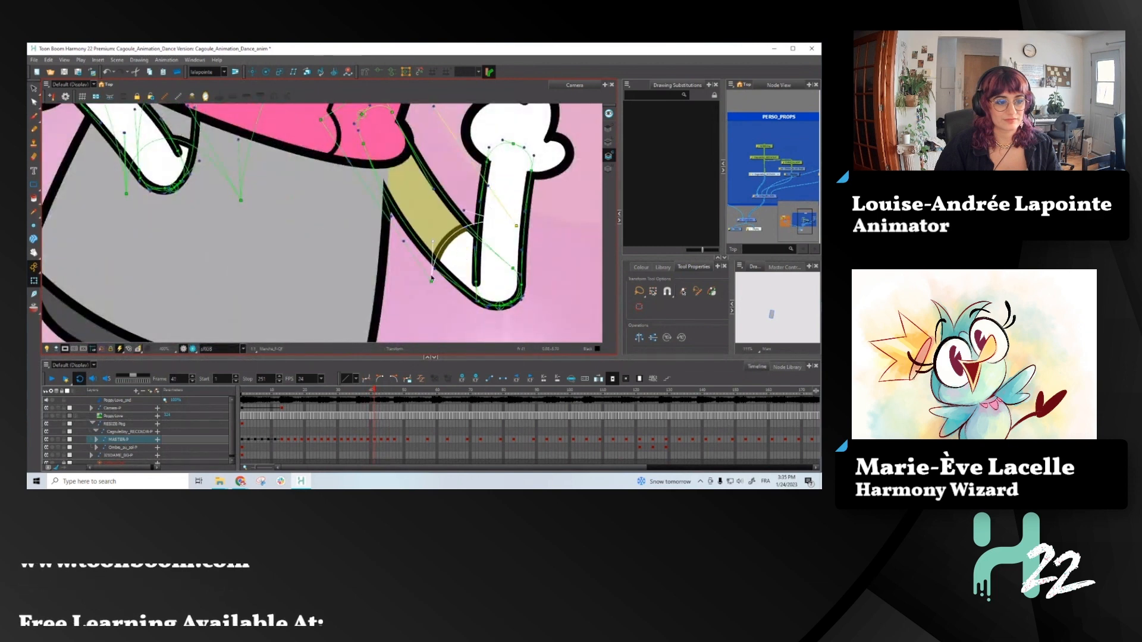
drag(431, 280, 444, 323)
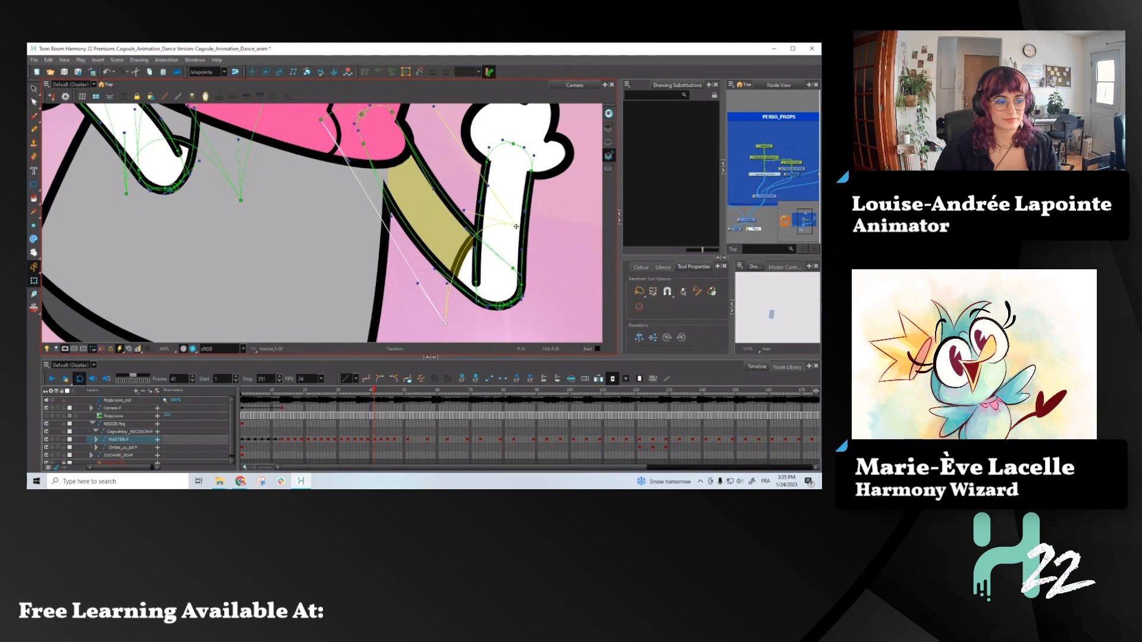
drag(515, 226, 528, 221)
scroll(502, 264, down, 5)
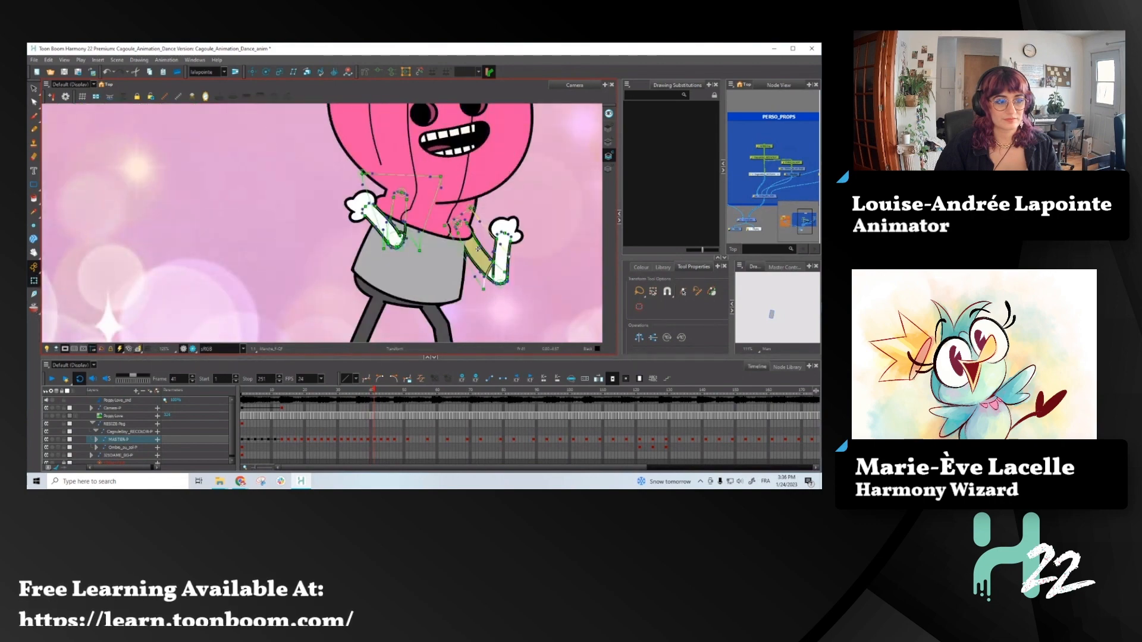
scroll(477, 249, down, 2)
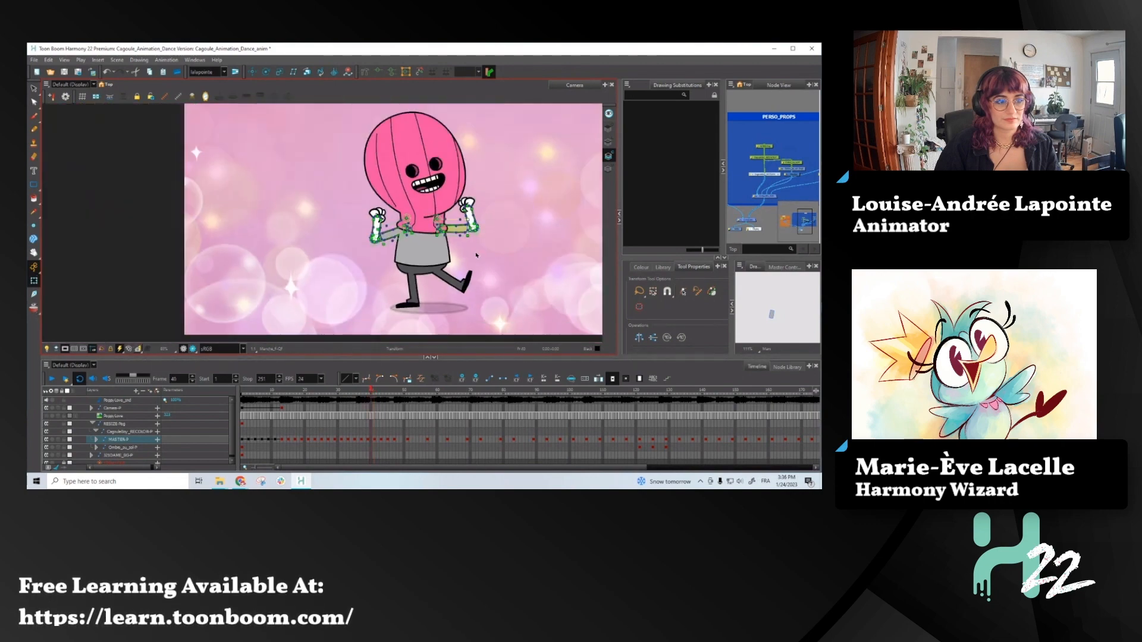
- Step through the animation to frame 45 and select the front forearm together with its hand
key(period)
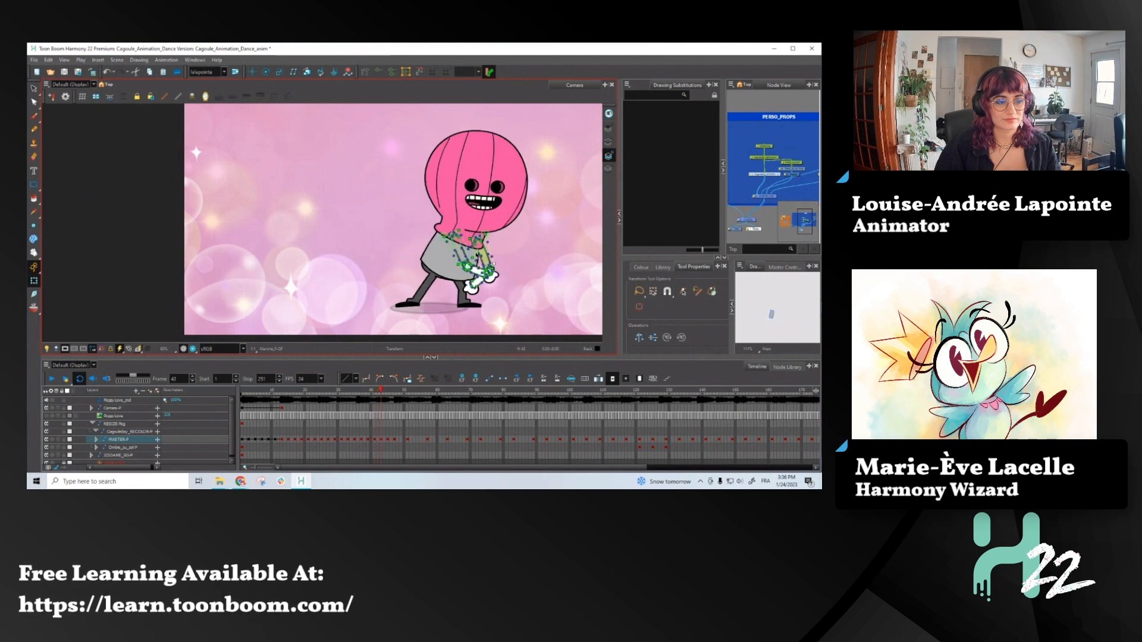
scroll(475, 261, up, 2)
key(period)
key(period)
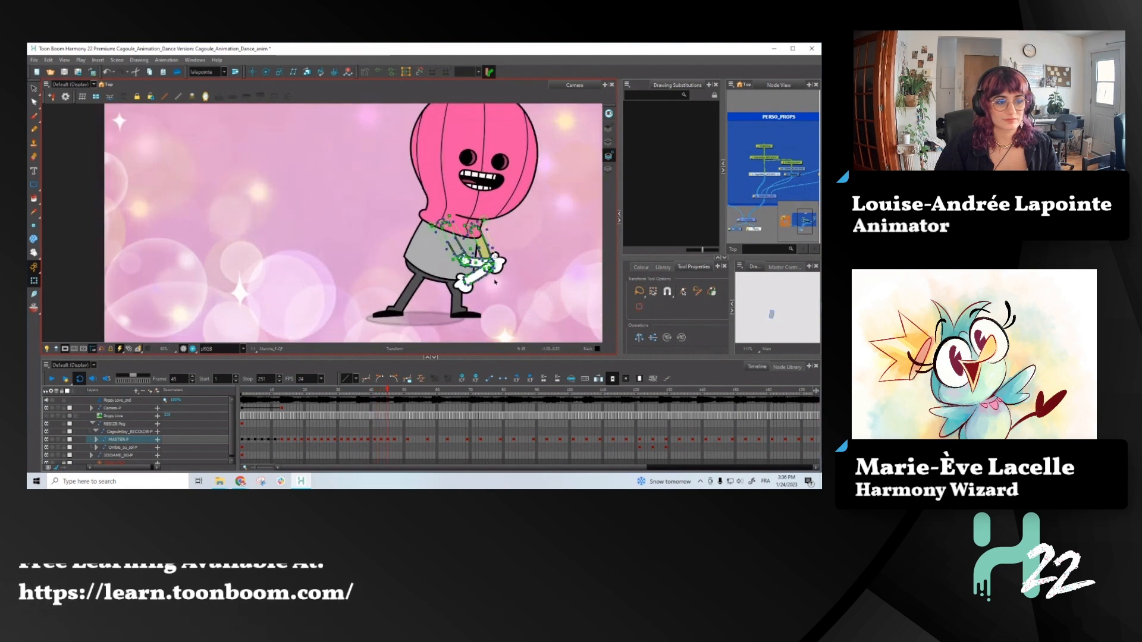
scroll(493, 266, up, 5)
click(469, 254)
key(b)
key(b)
key(b)
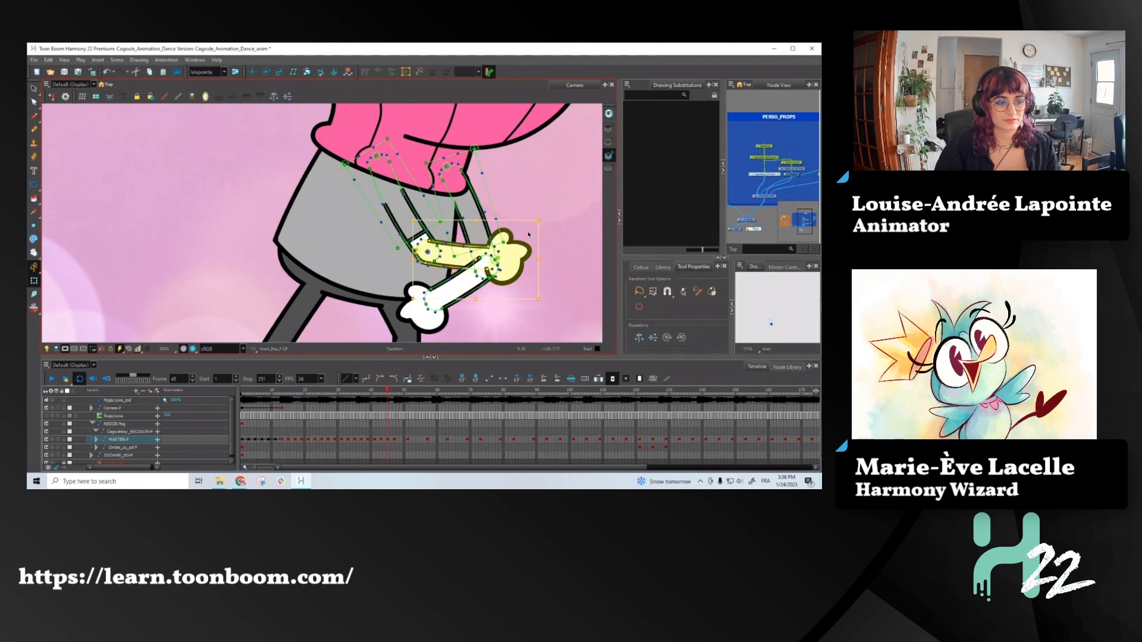
- At frame 45, rotate the front forearm and hand slightly upward and compare the pose with frame 44
key(comma)
key(period)
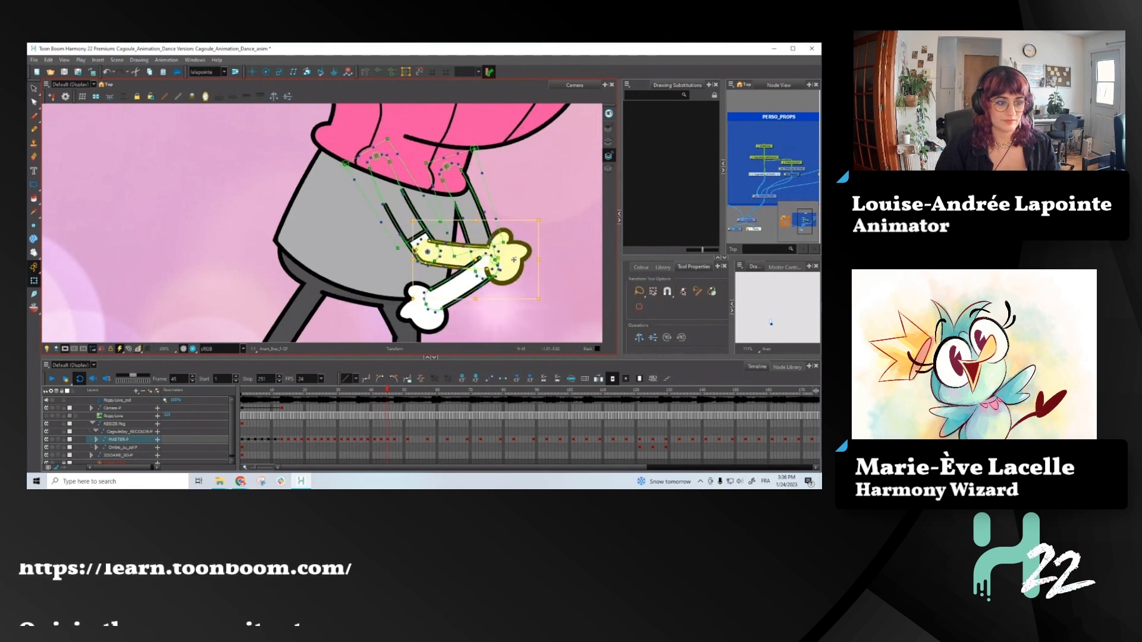
key(alt+Down)
key(comma)
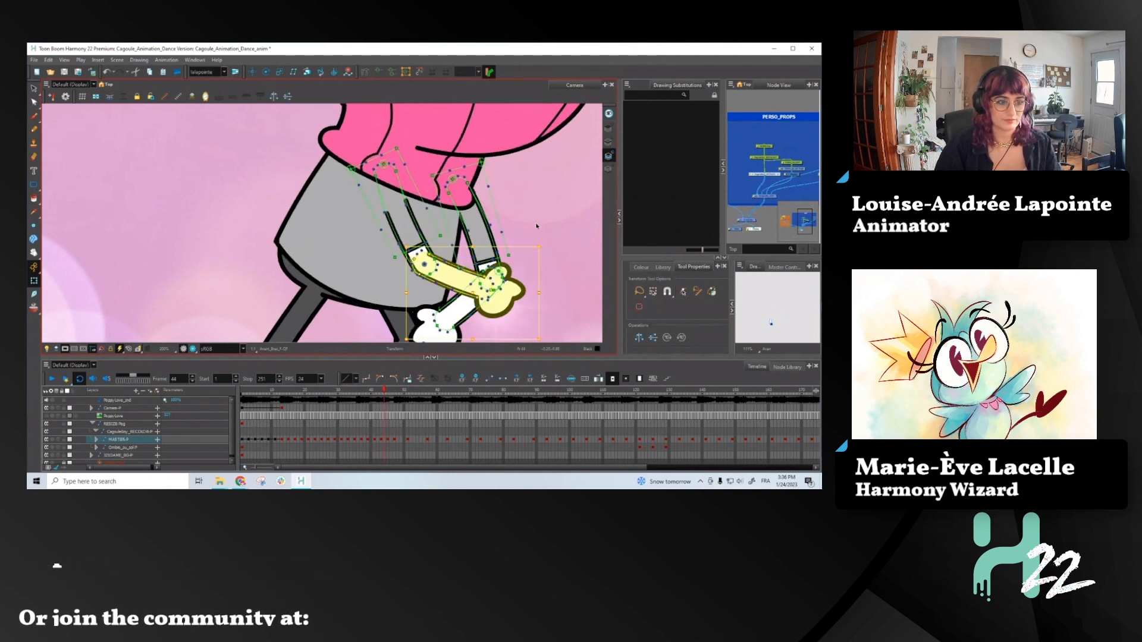
key(period)
drag(542, 210, 533, 189)
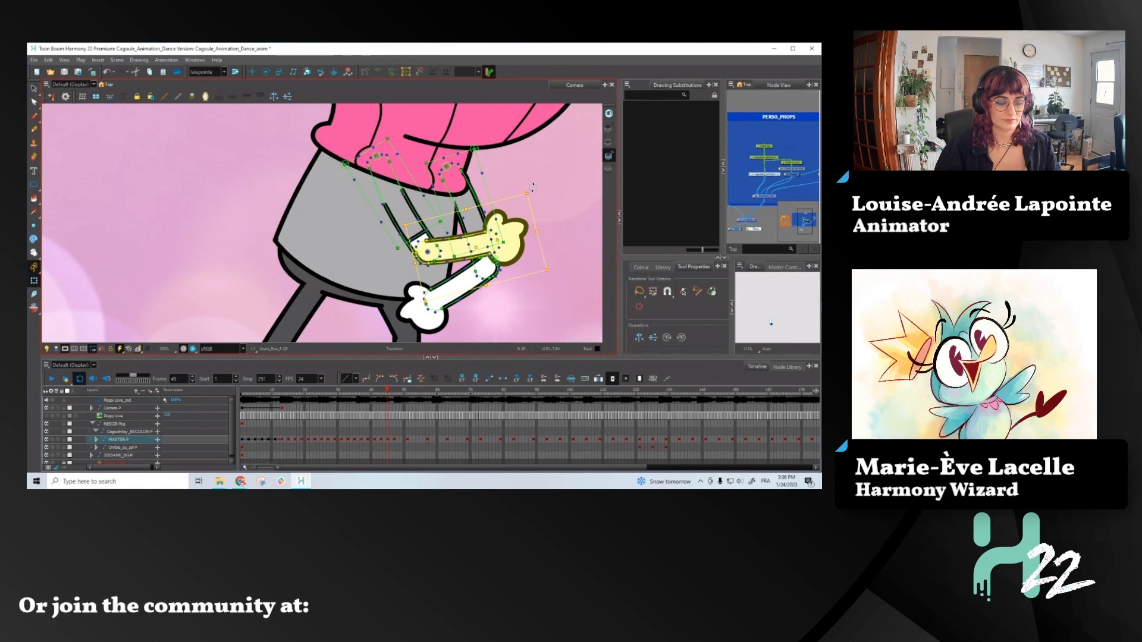
key(comma)
key(period)
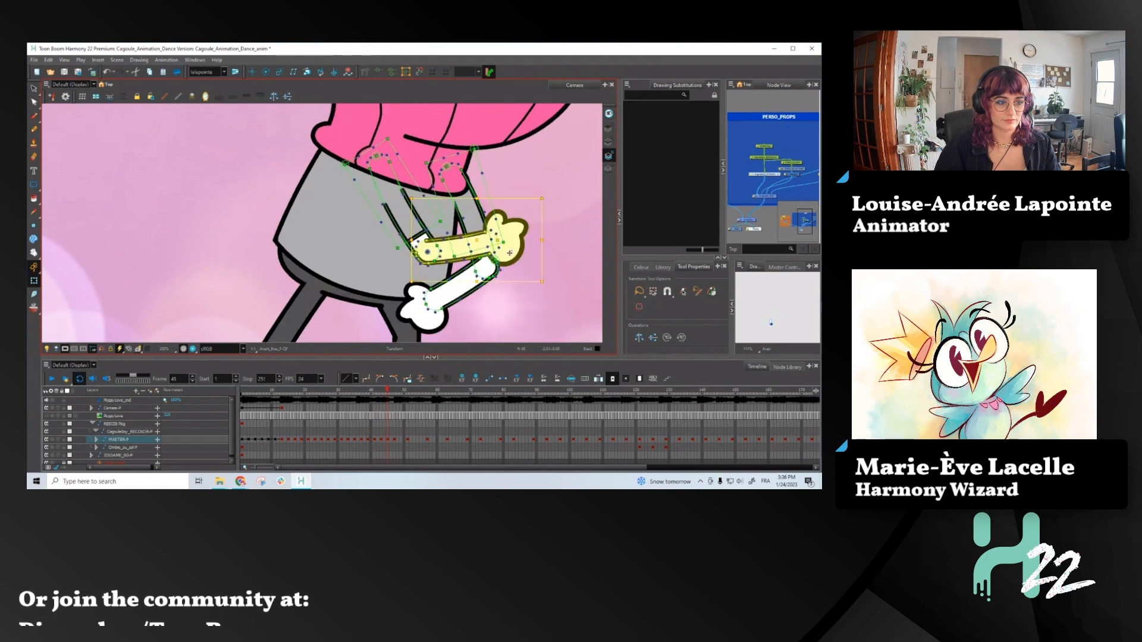
- At frame 45, rotate the right-hand arm's forearm and hand downward and compare the pose with frame 44
click(443, 298)
mouse_move(511, 242)
mouse_down()
mouse_move(516, 252)
mouse_move(507, 223)
mouse_up()
key(comma)
key(period)
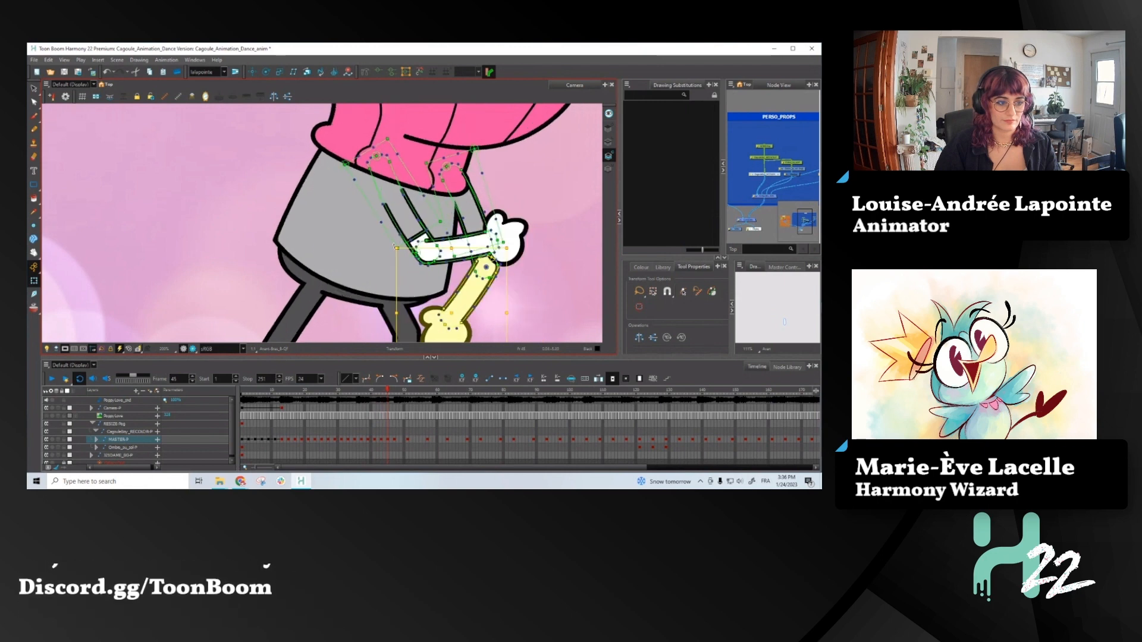
drag(395, 245, 393, 231)
scroll(447, 245, down, 2)
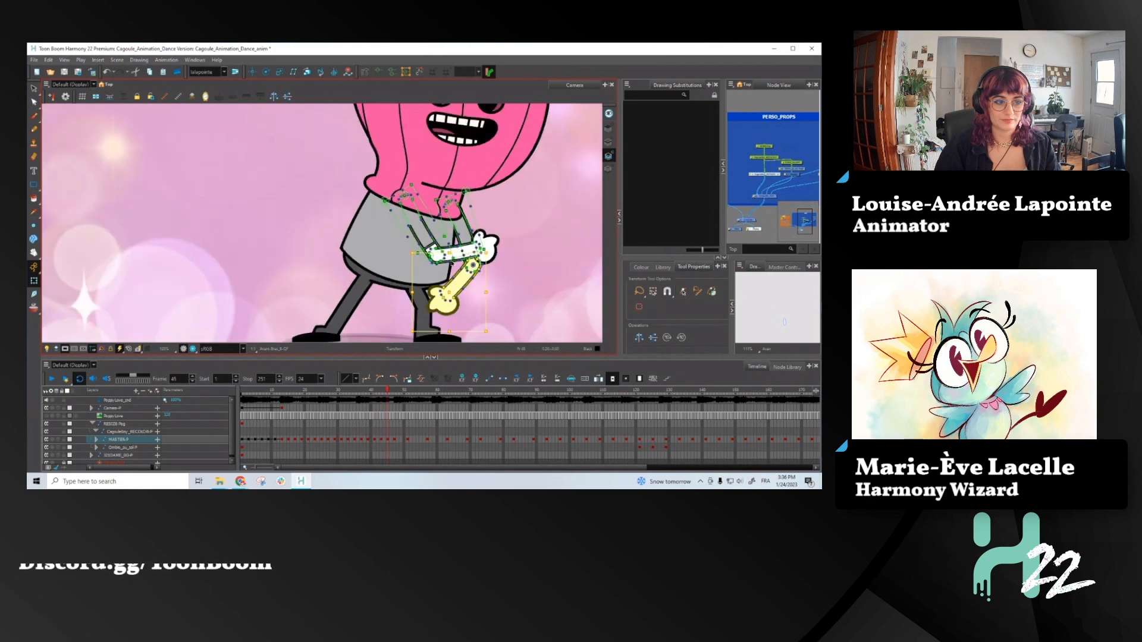
- Convert the master peg's keyframes from frame 47 to about frame 64 into motion keyframes
key(period)
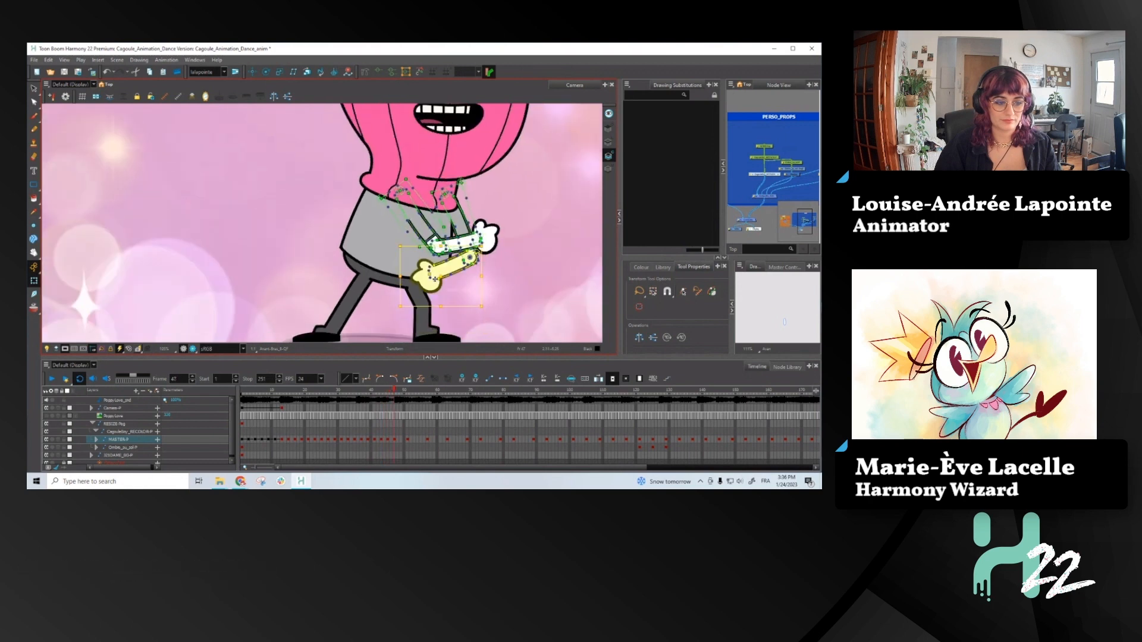
click(402, 441)
drag(402, 443, 451, 441)
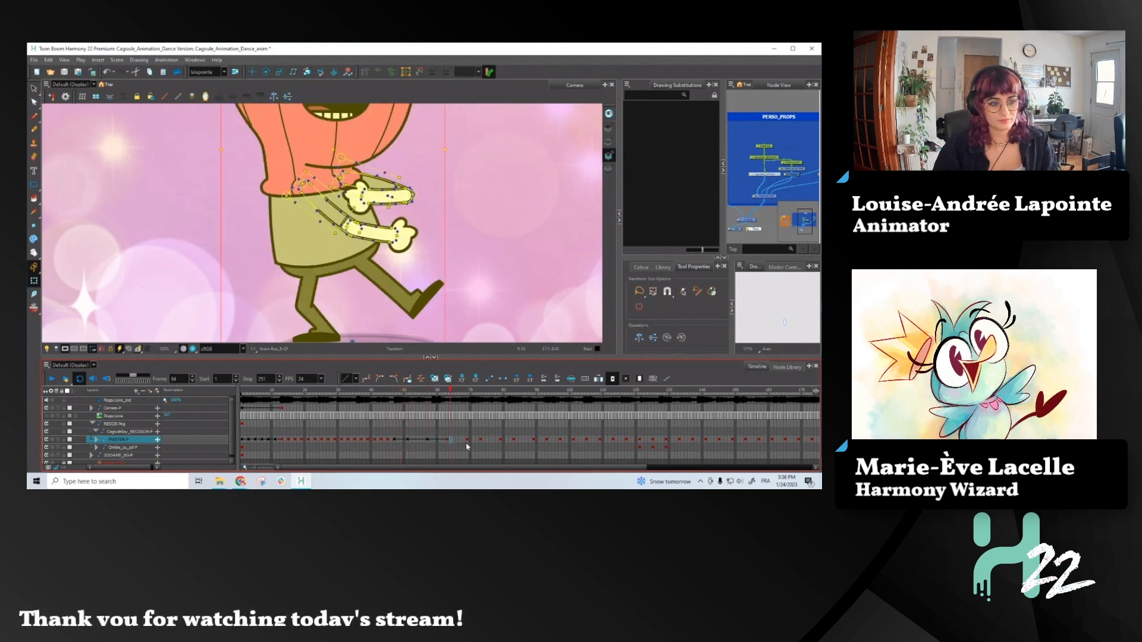
click(466, 441)
click(448, 440)
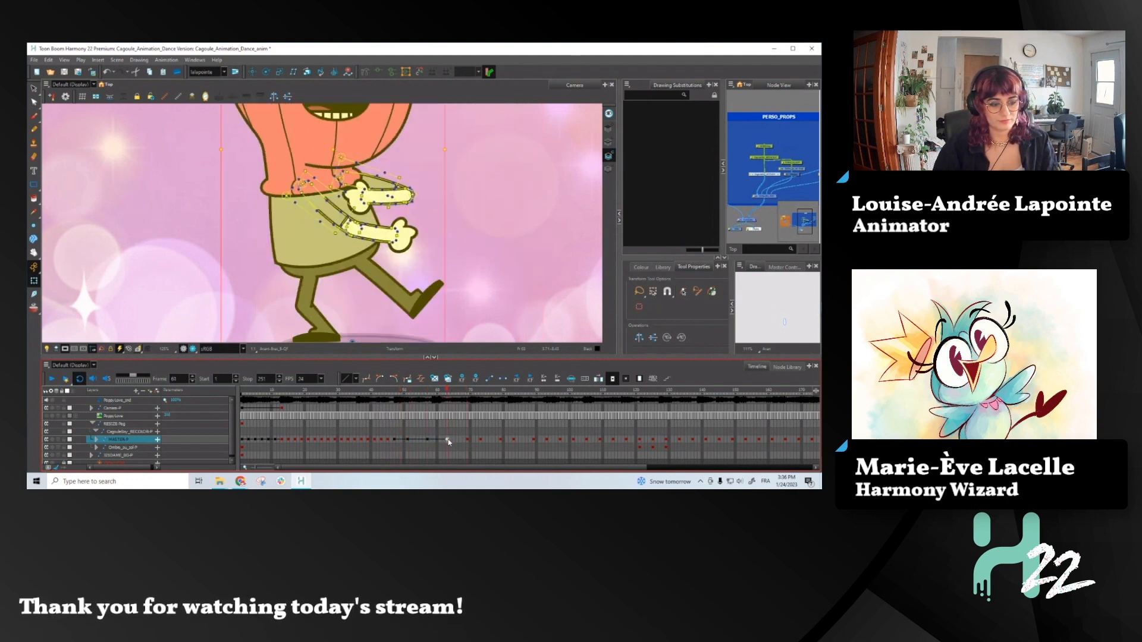
- Add in-between keyframes on every second frame of the master peg between frames 49 and 61
click(406, 441)
click(401, 440)
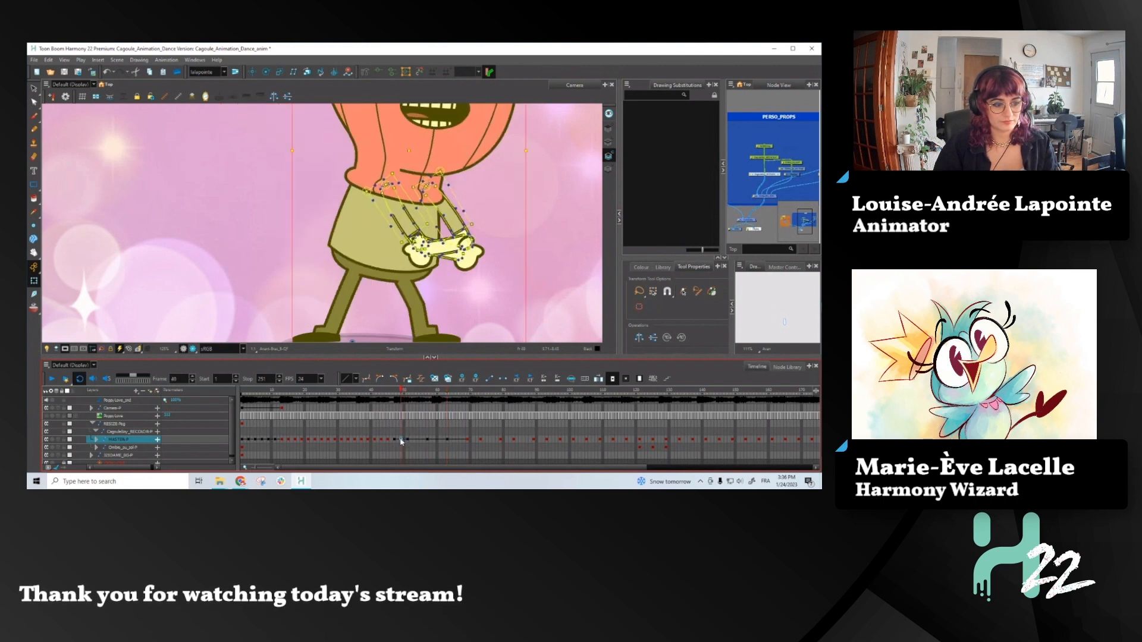
click(431, 441)
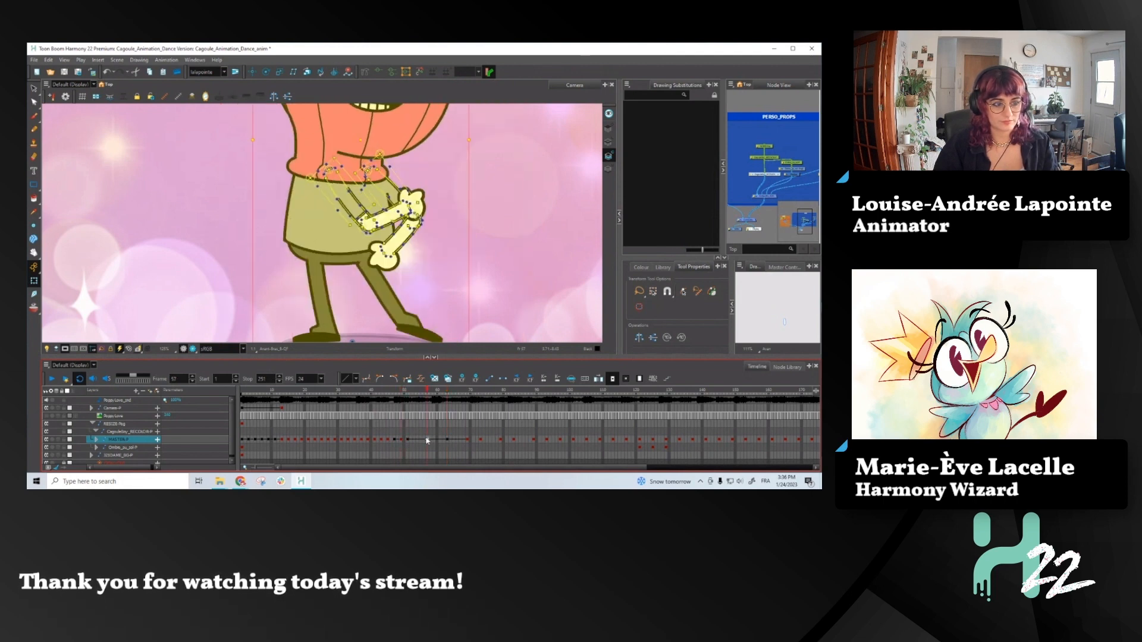
click(419, 441)
click(422, 441)
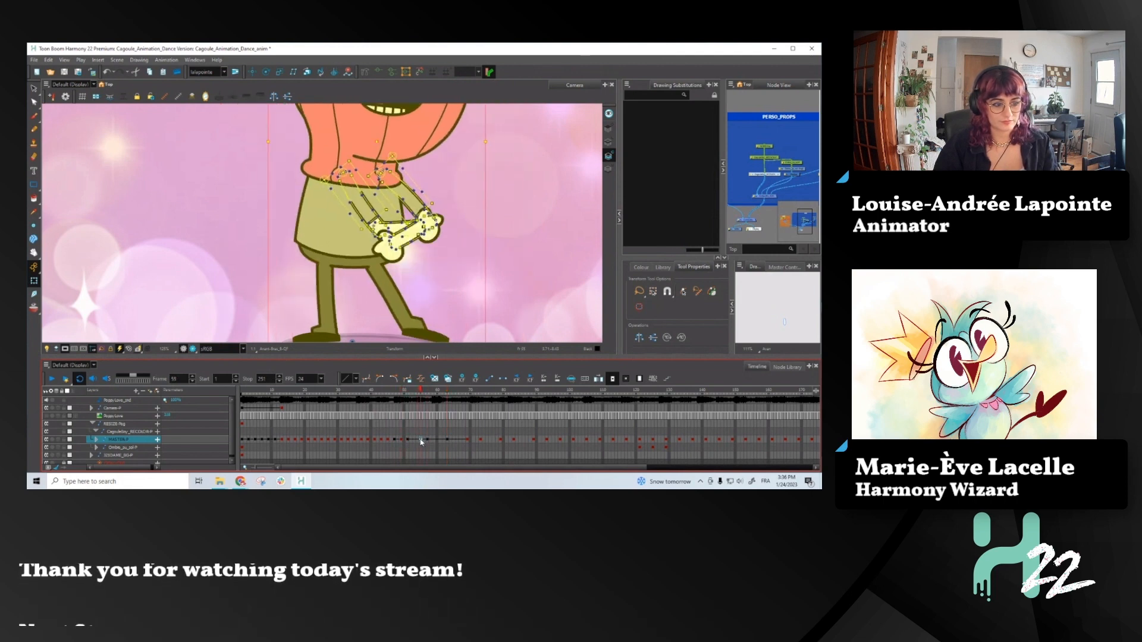
click(415, 441)
click(438, 441)
click(447, 441)
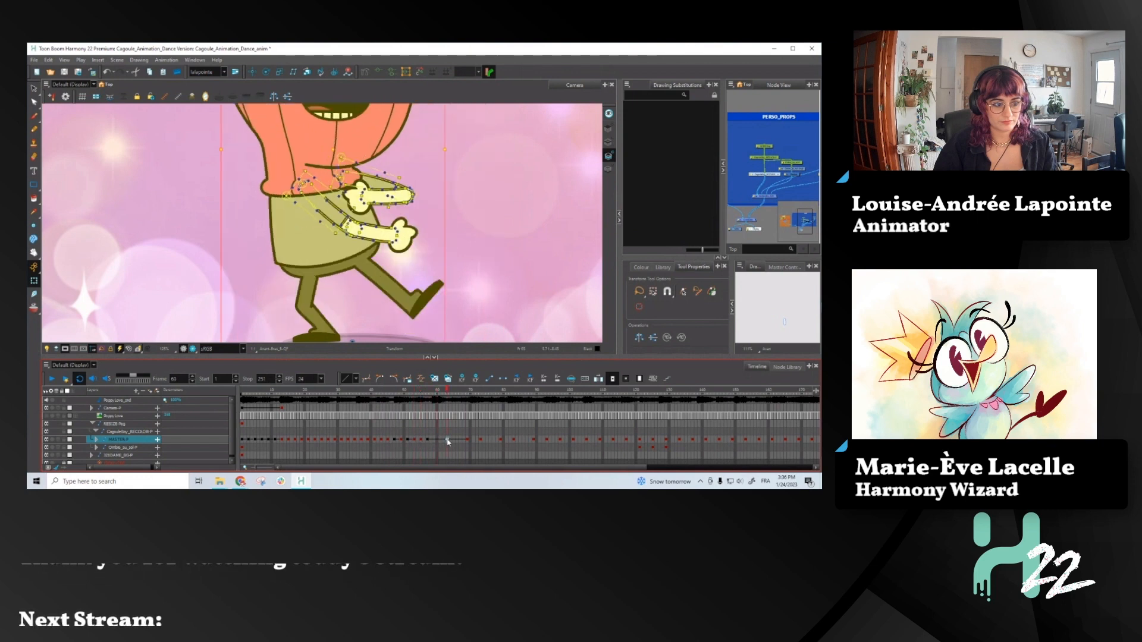
click(442, 441)
click(433, 441)
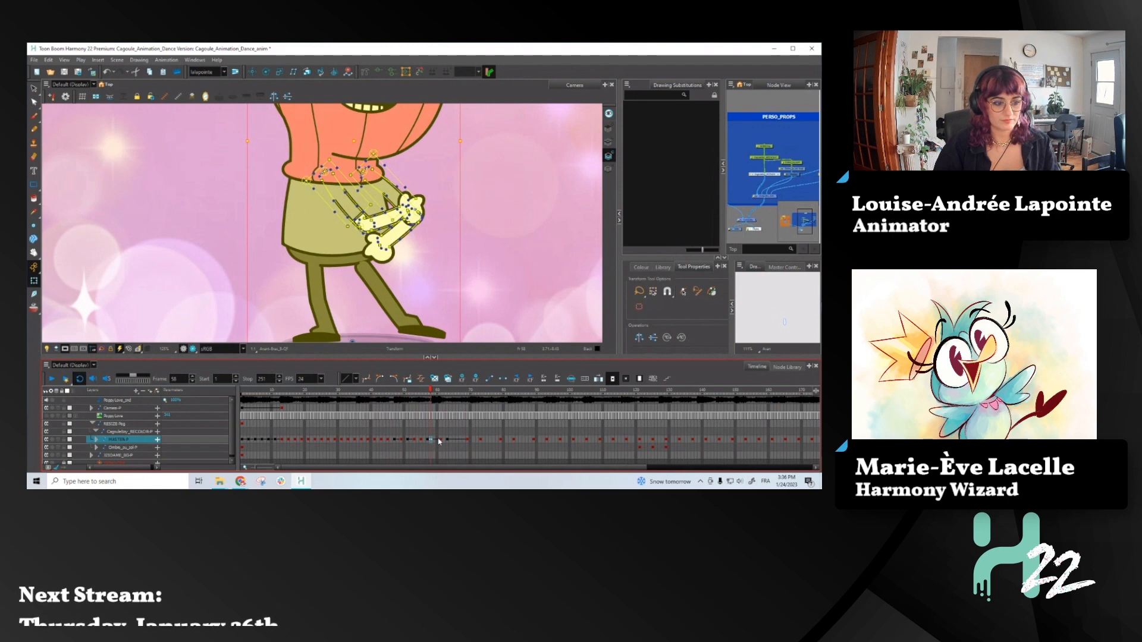
click(434, 441)
- Convert the master peg's keyframes from frame 47 to 61 into stop-motion keyframes and check the motion around frame 47
drag(394, 440, 440, 441)
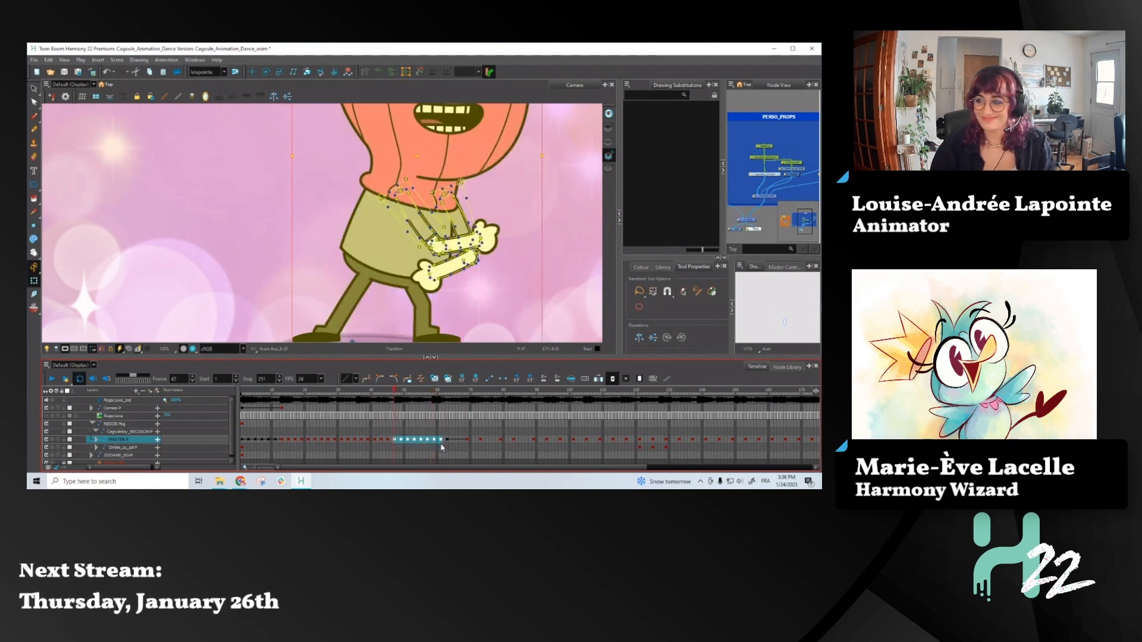
click(397, 441)
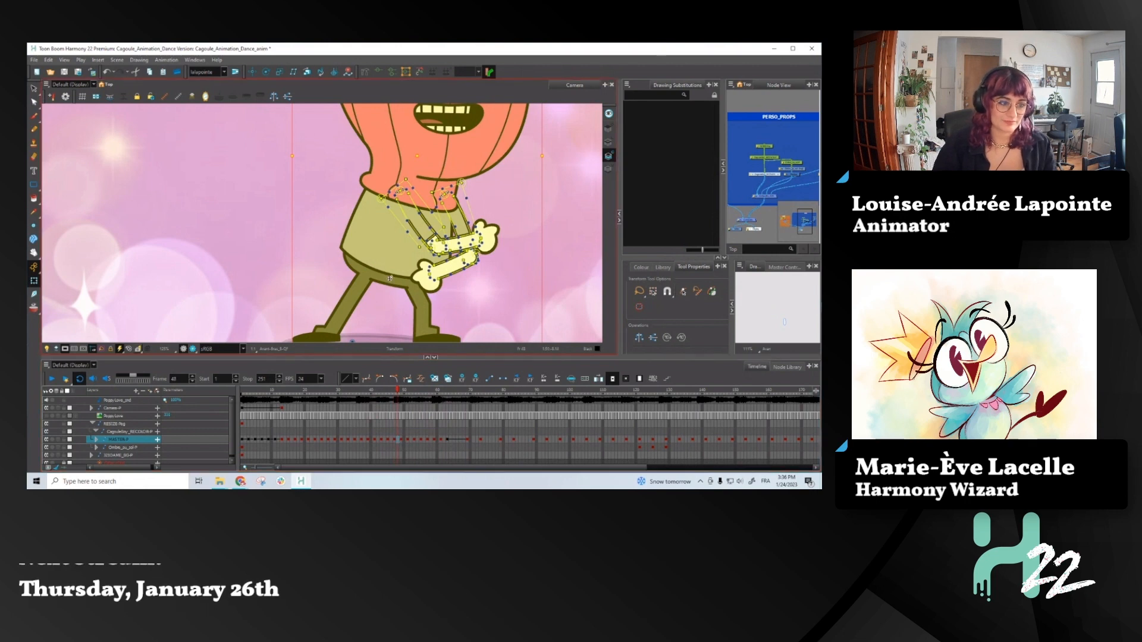
scroll(397, 286, down, 3)
key(comma)
key(comma)
key(period)
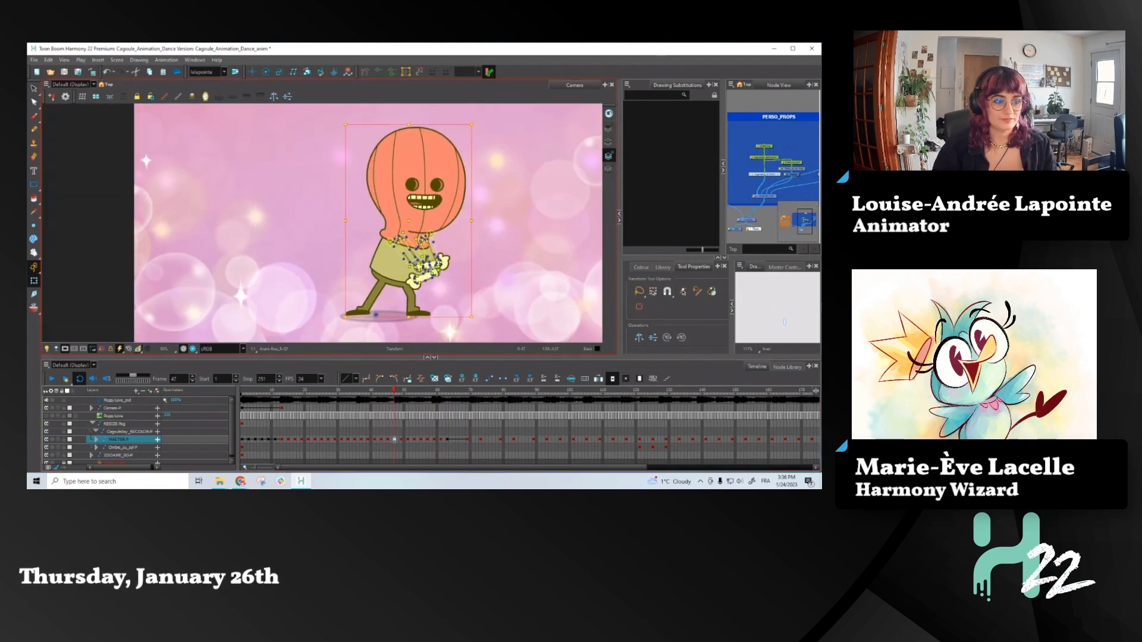
key(period)
- At frame 49, rotate the front forearm and hand upward and compare the pose with frame 48
scroll(430, 266, up, 5)
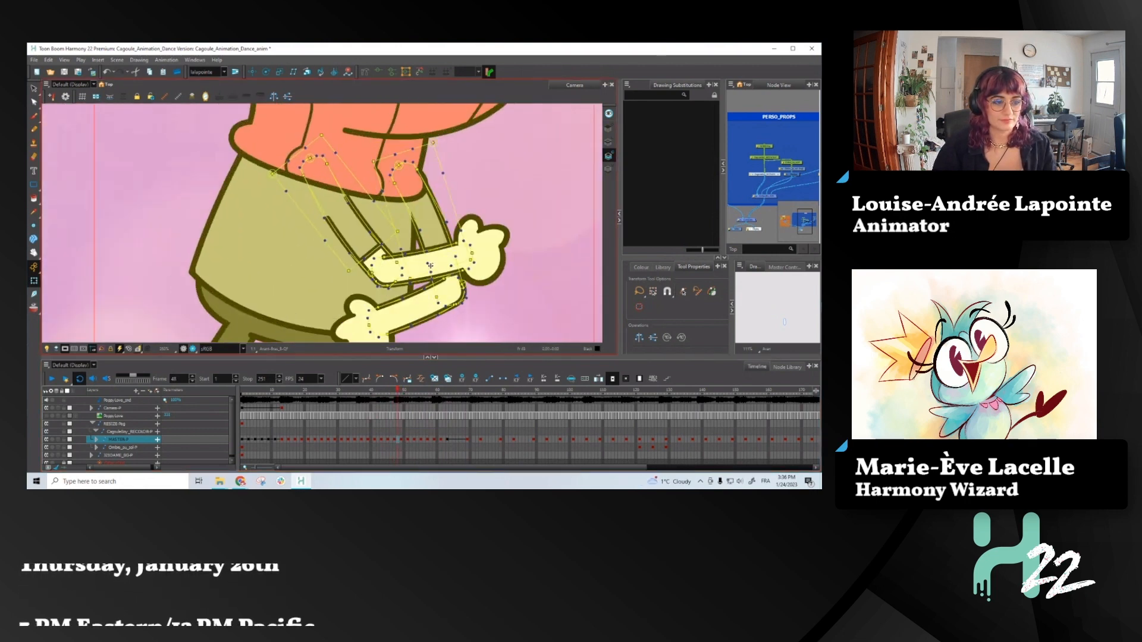
key(period)
key(comma)
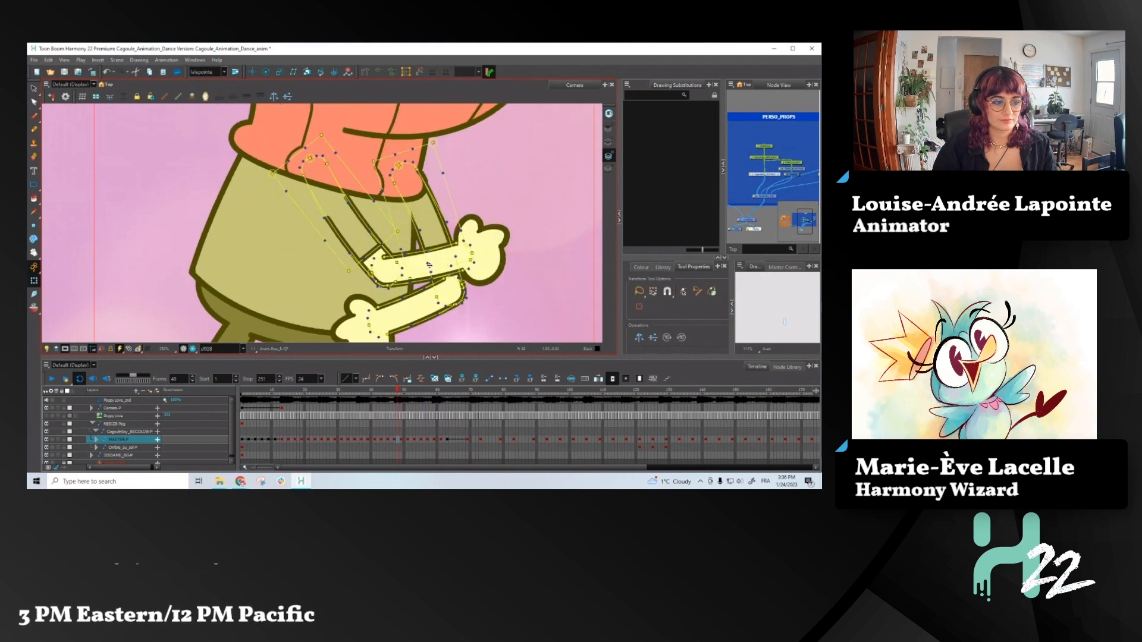
key(period)
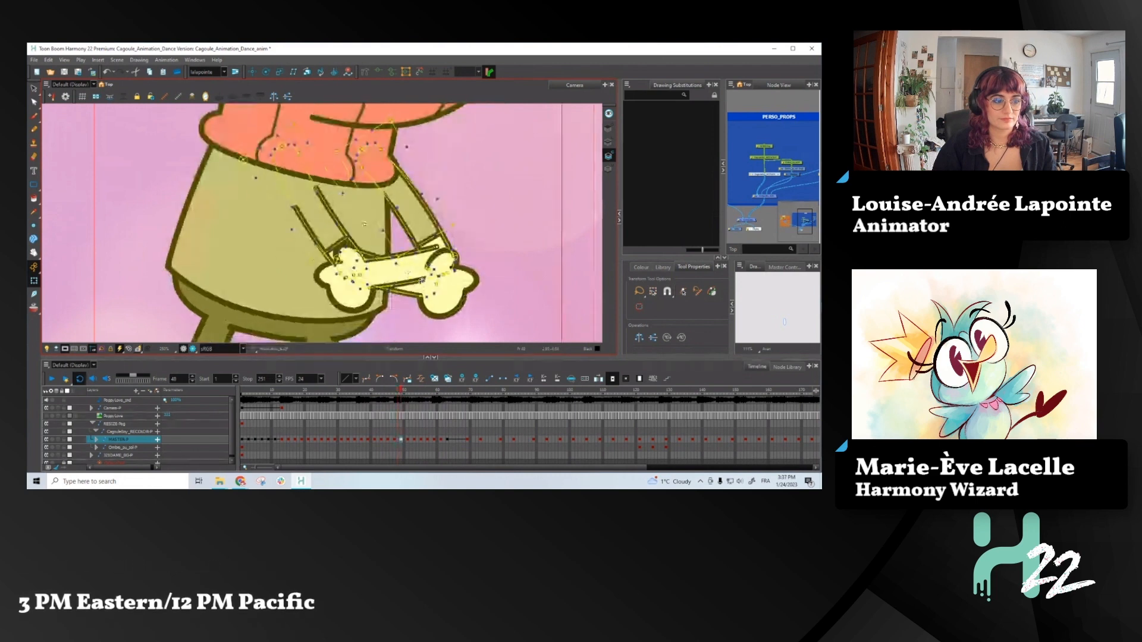
click(429, 289)
drag(498, 235, 484, 198)
key(b)
key(comma)
key(period)
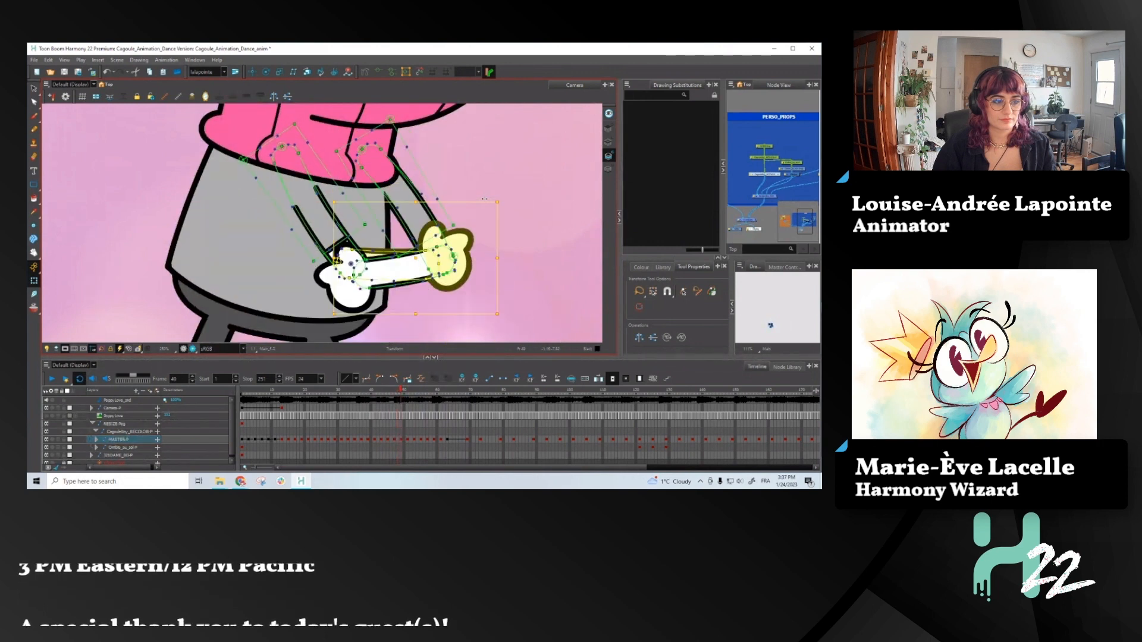
- Skew and narrow the whole front arm slightly at frame 49, checking it against frame 48
key(b)
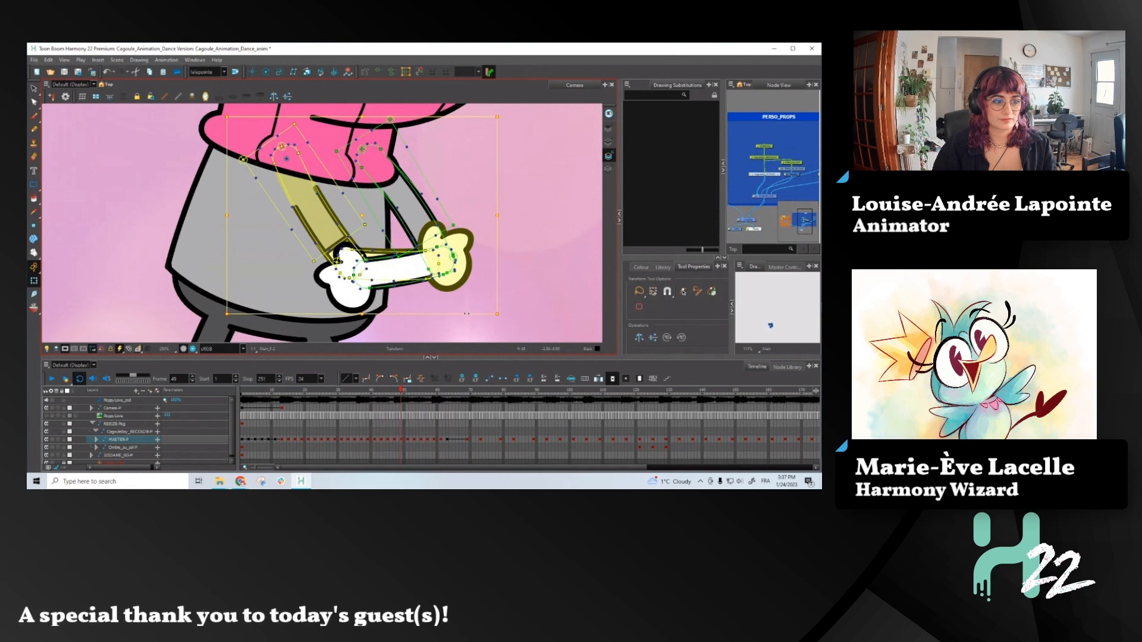
drag(466, 314, 455, 314)
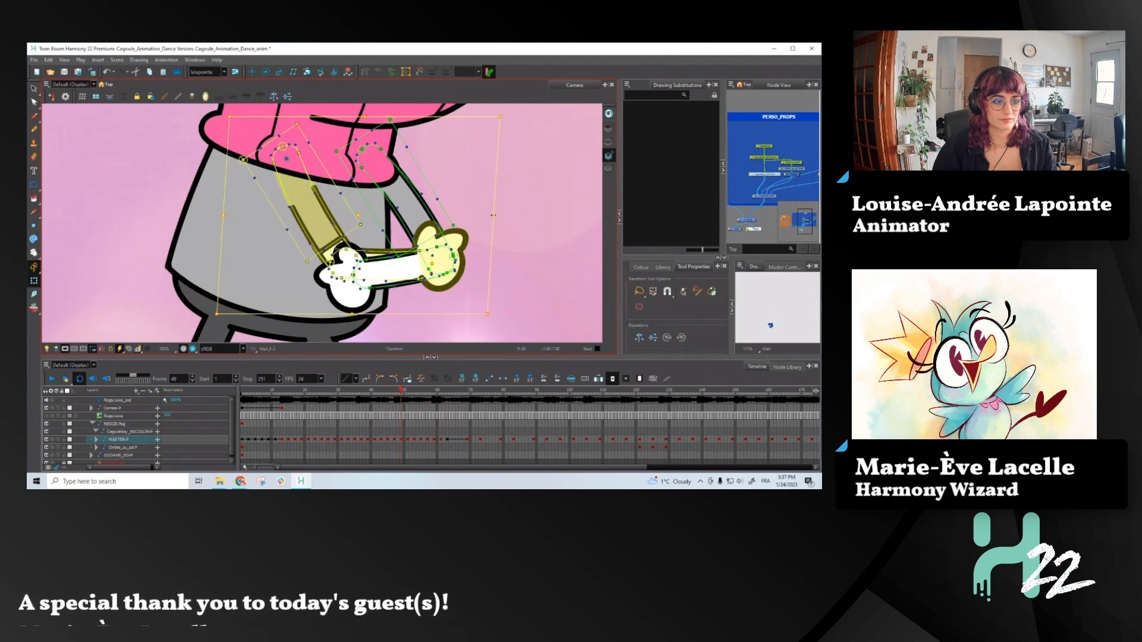
drag(493, 215, 486, 215)
key(comma)
key(period)
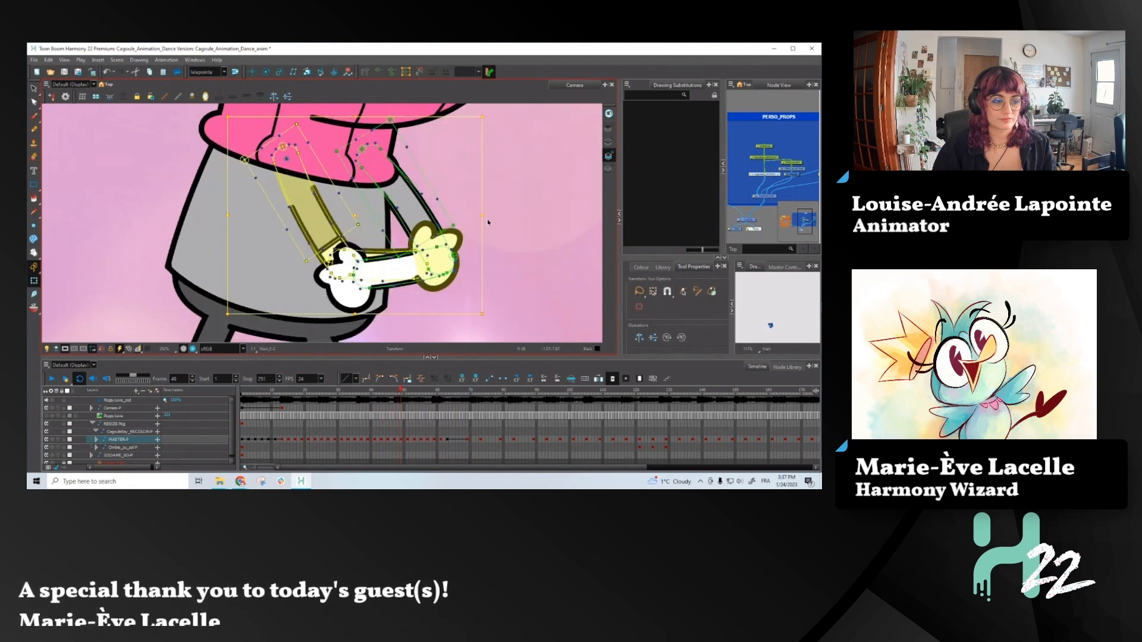
key(comma)
key(period)
key(1)
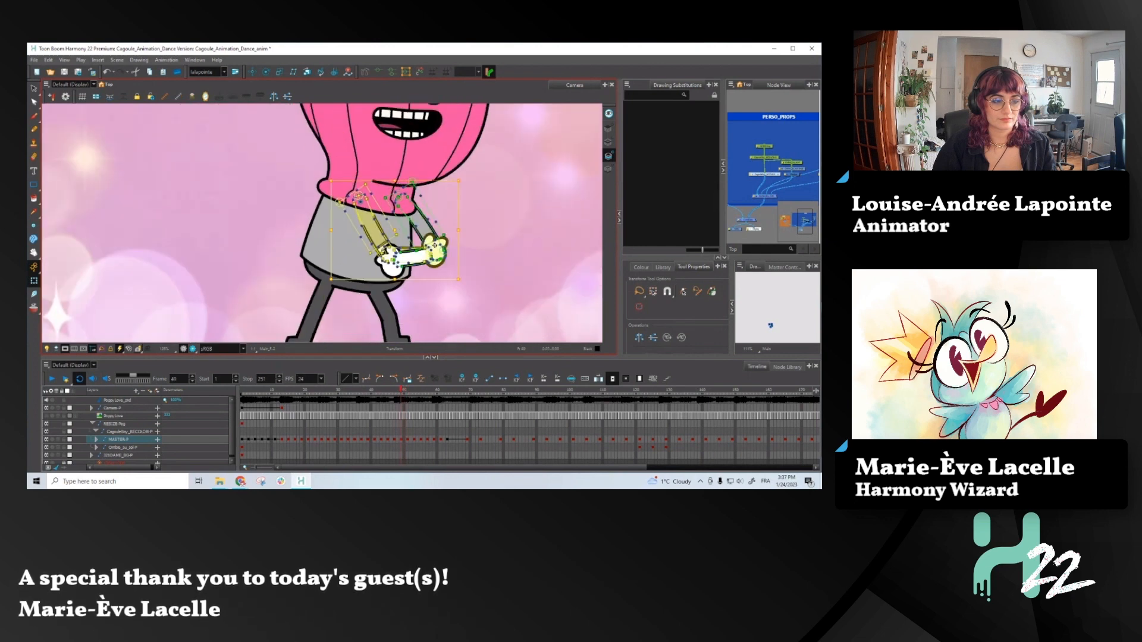
key(2)
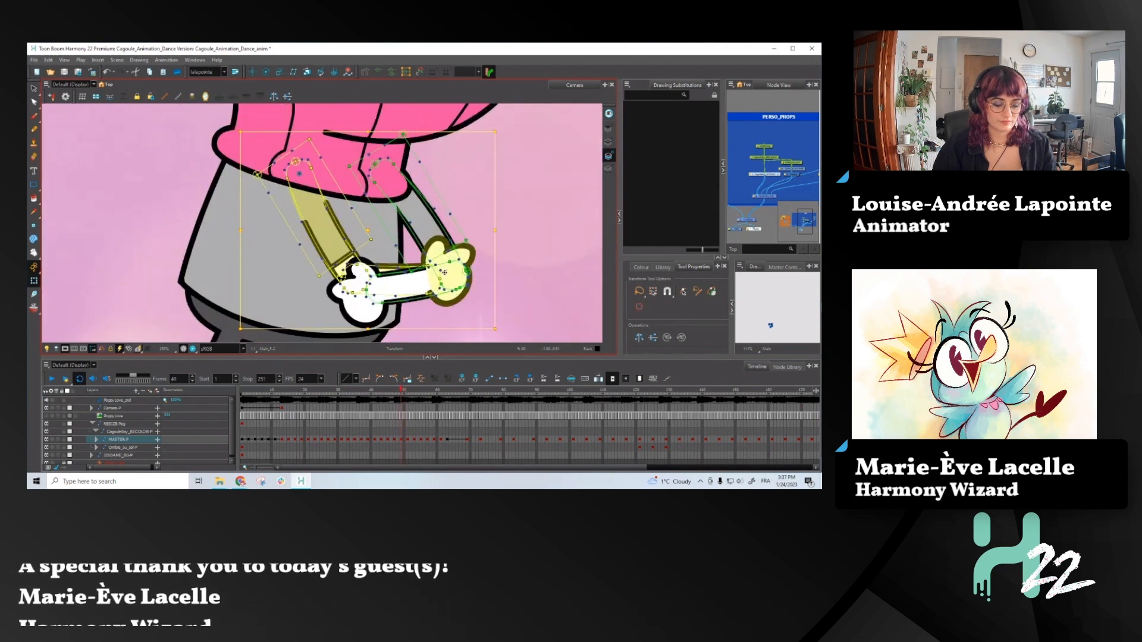
- Select the front hand at frame 49 and push it behind the other arm's forearm
key(period)
click(437, 251)
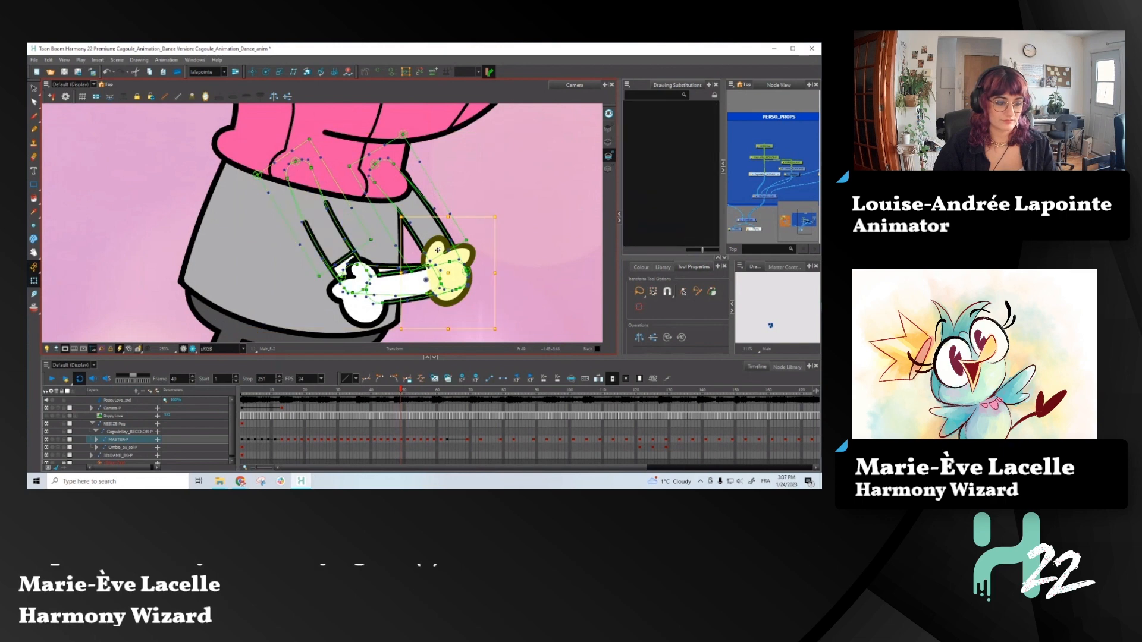
key(comma)
key(period)
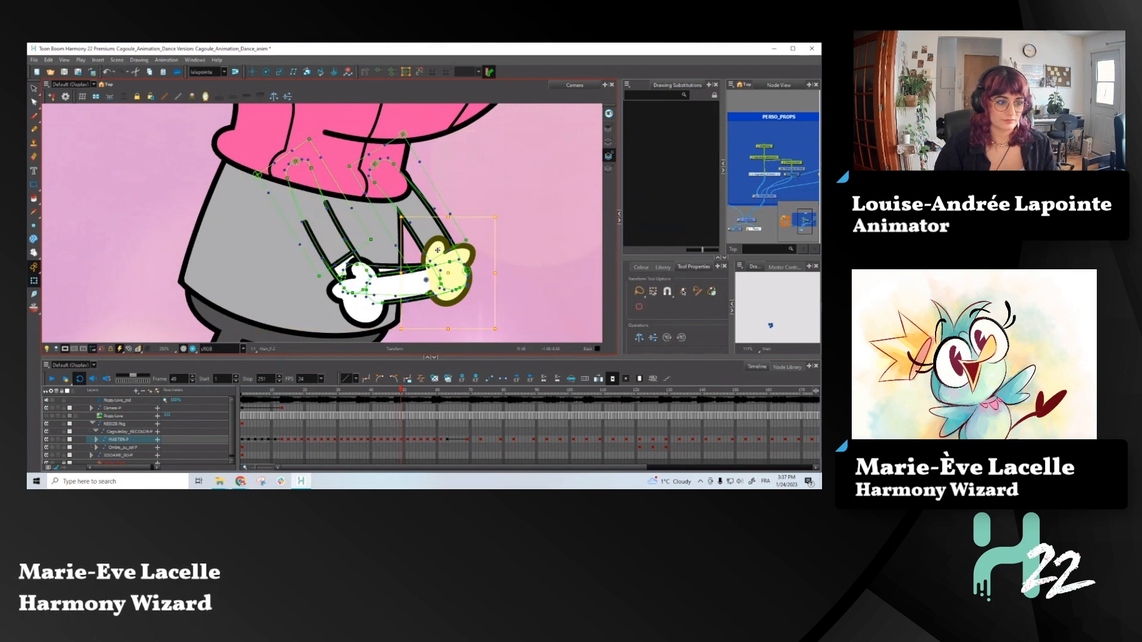
key(alt+Up)
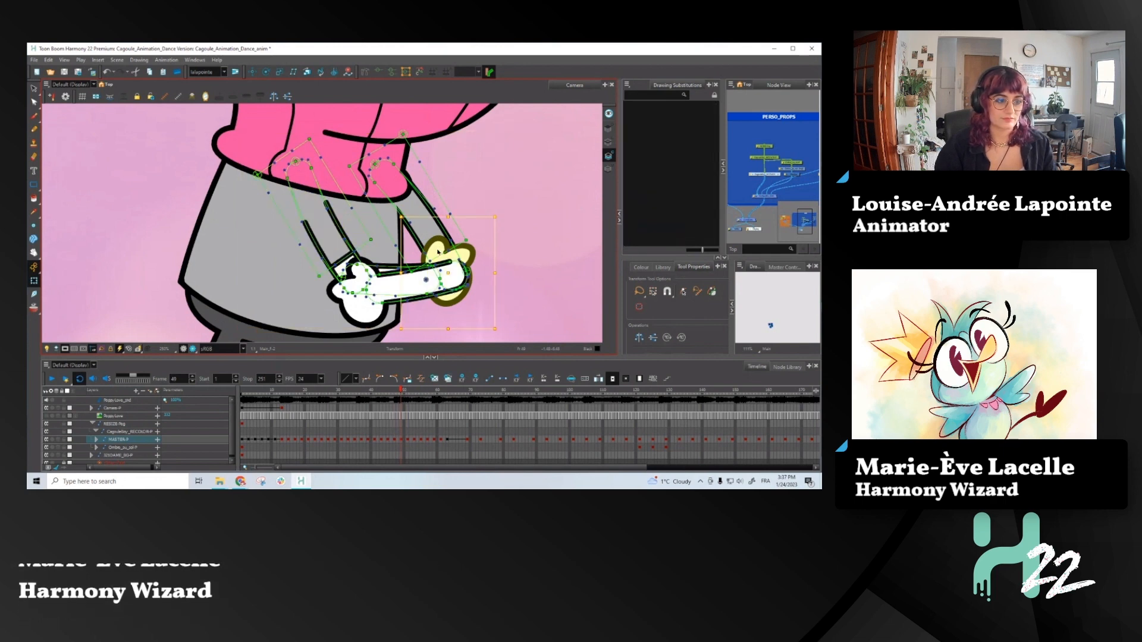
key(alt+Up)
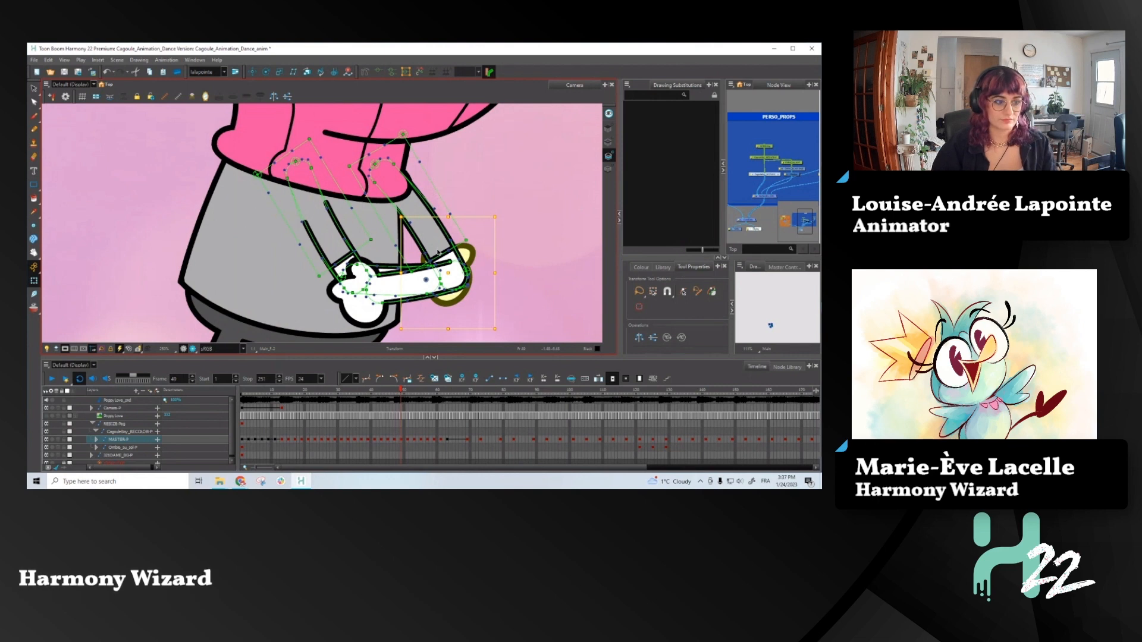
key(comma)
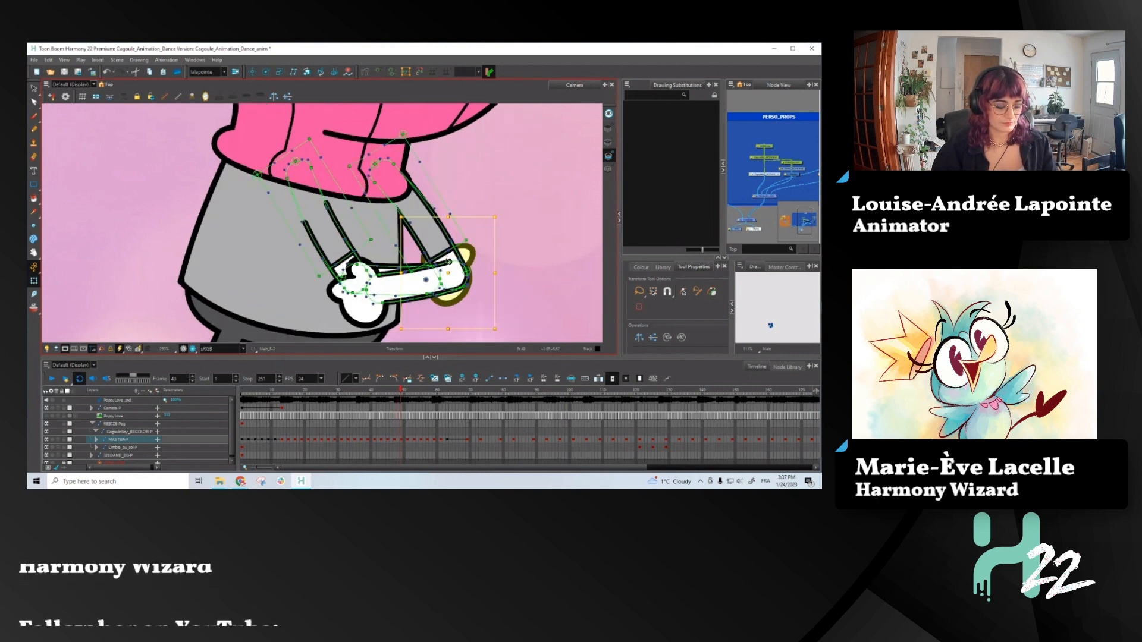
key(ctrl+z)
- Rotate and reposition the front hand slightly higher behind the other forearm at frame 49 and compare it with frame 48
mouse_move(502, 211)
mouse_down()
mouse_move(474, 207)
mouse_move(456, 170)
mouse_move(458, 197)
mouse_move(443, 230)
mouse_move(429, 233)
mouse_up()
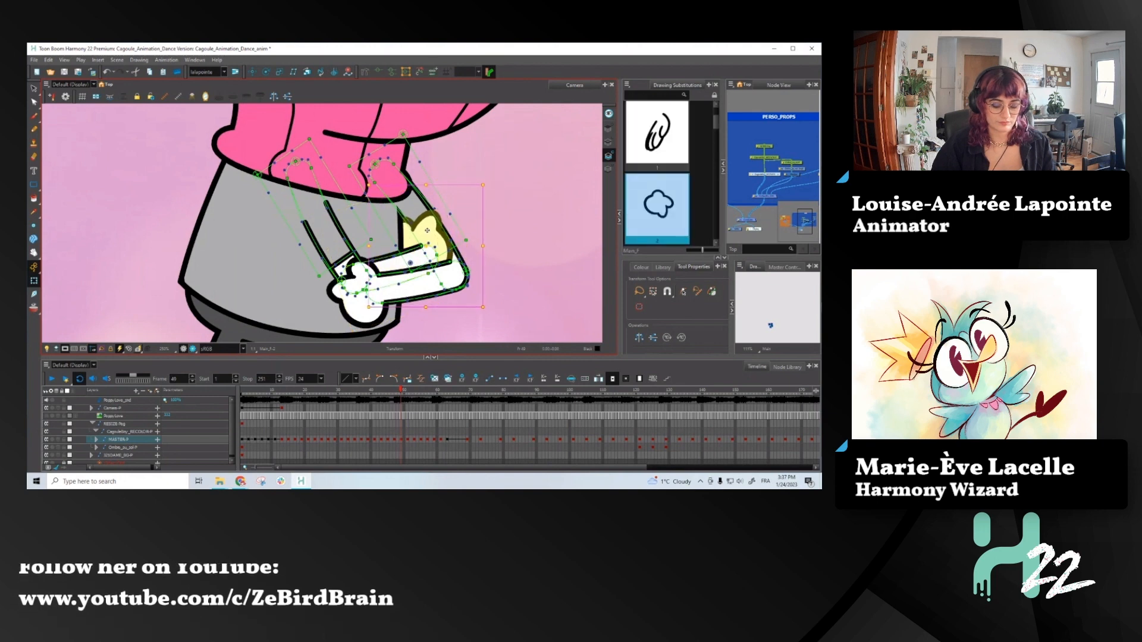
key(alt+Down)
key(comma)
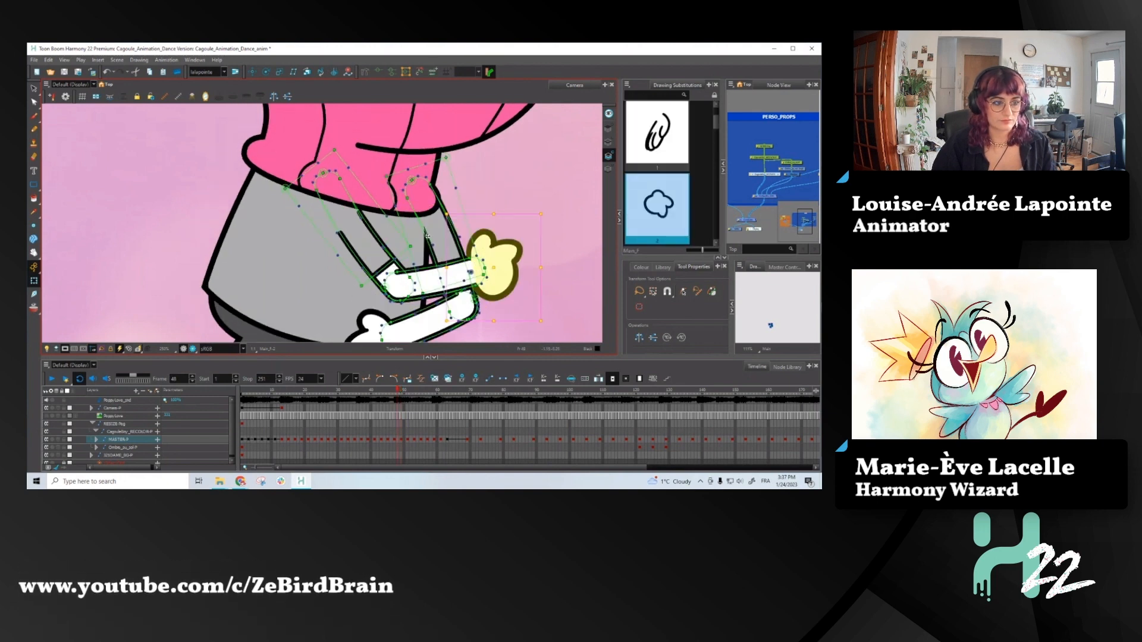
key(period)
key(period)
key(period)
key(period)
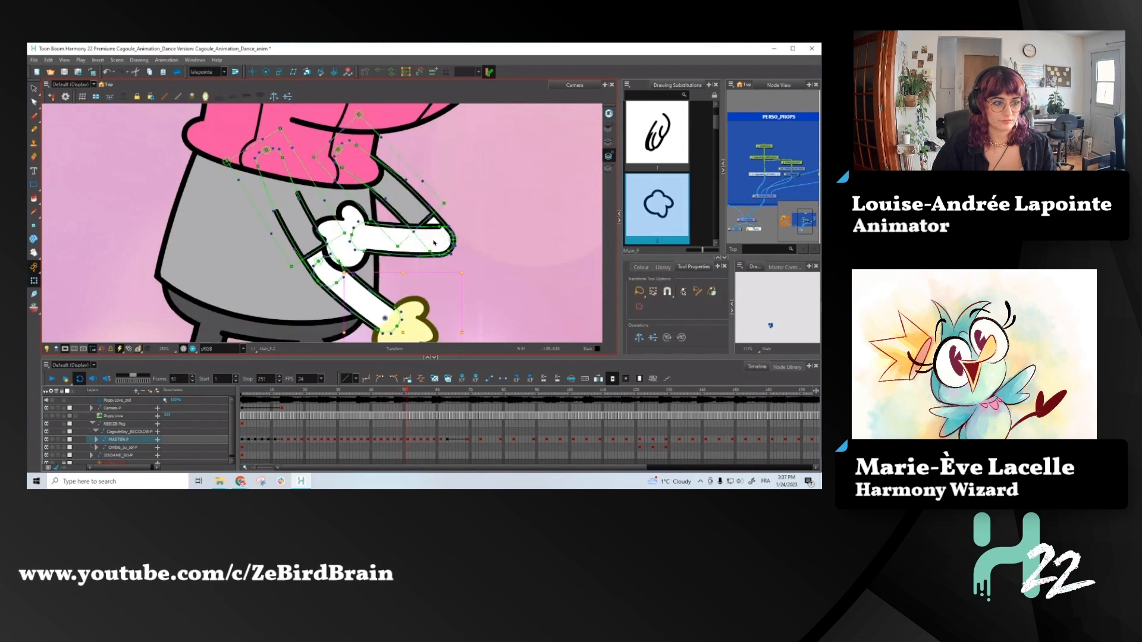
- Advance to frame 53 and rotate the right-hand arm's forearm and hand upward, away from the lower forearm
key(1)
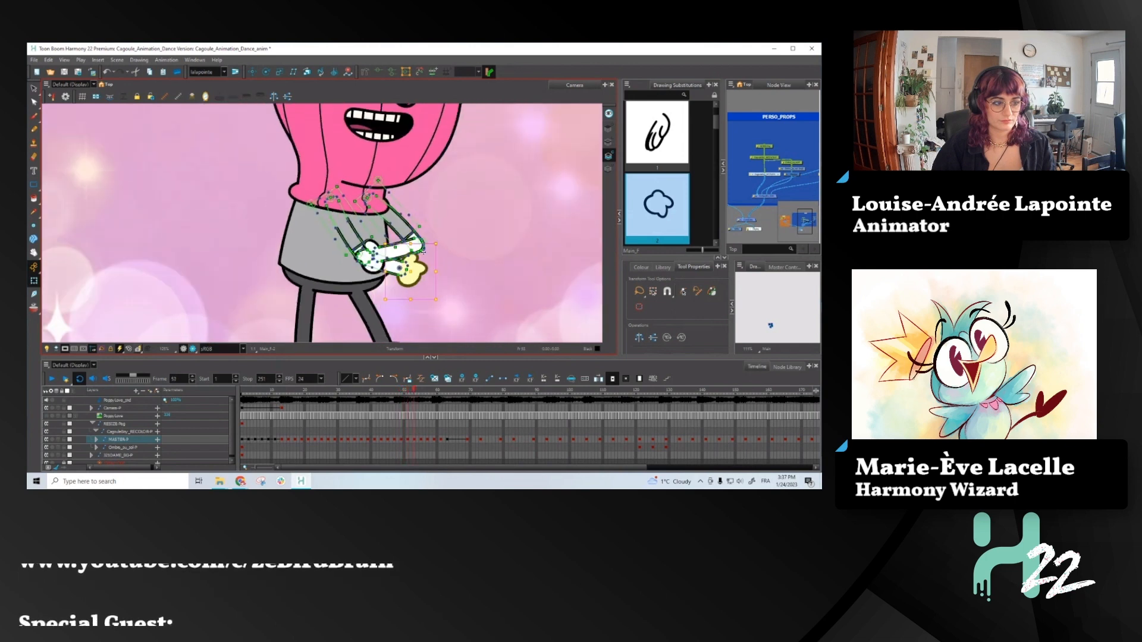
key(2)
key(period)
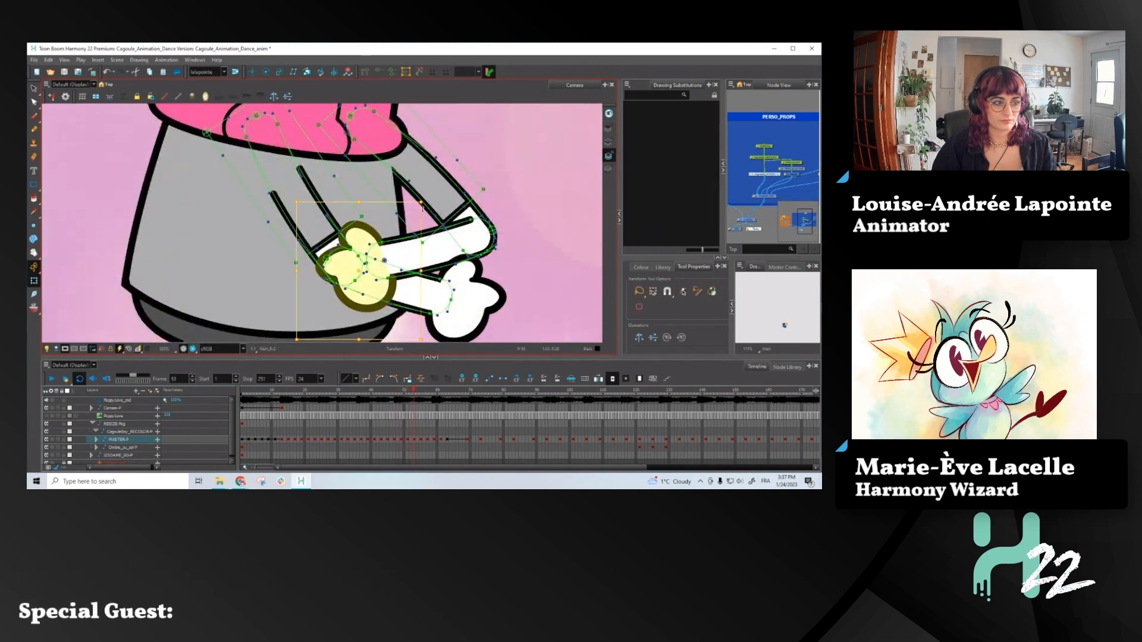
key(comma)
key(period)
click(365, 293)
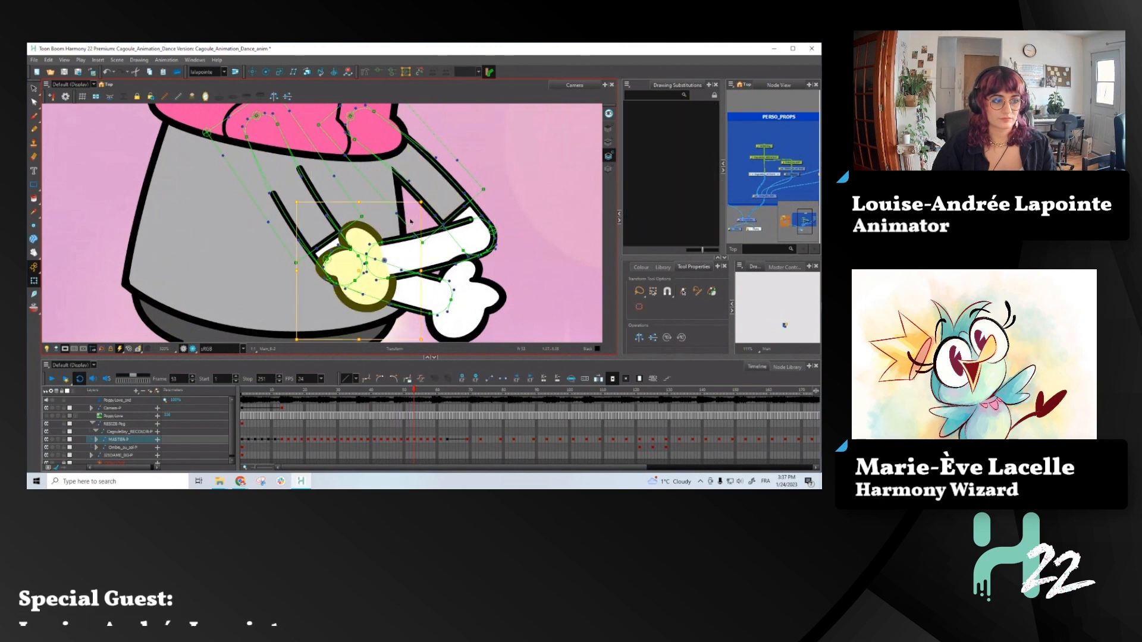
click(362, 233)
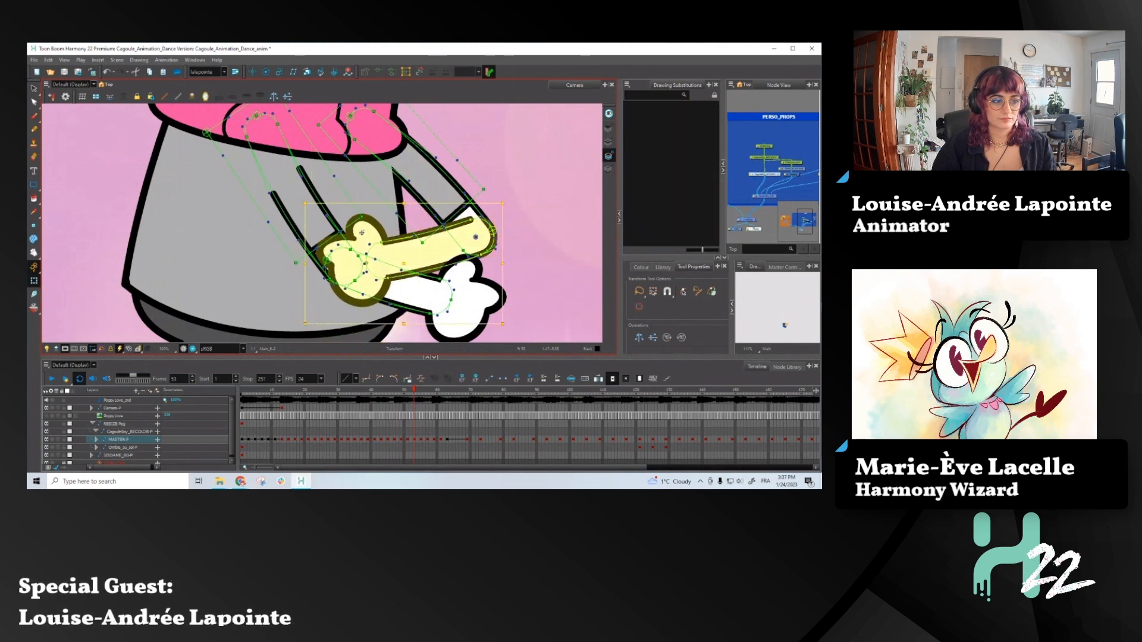
drag(299, 328, 290, 277)
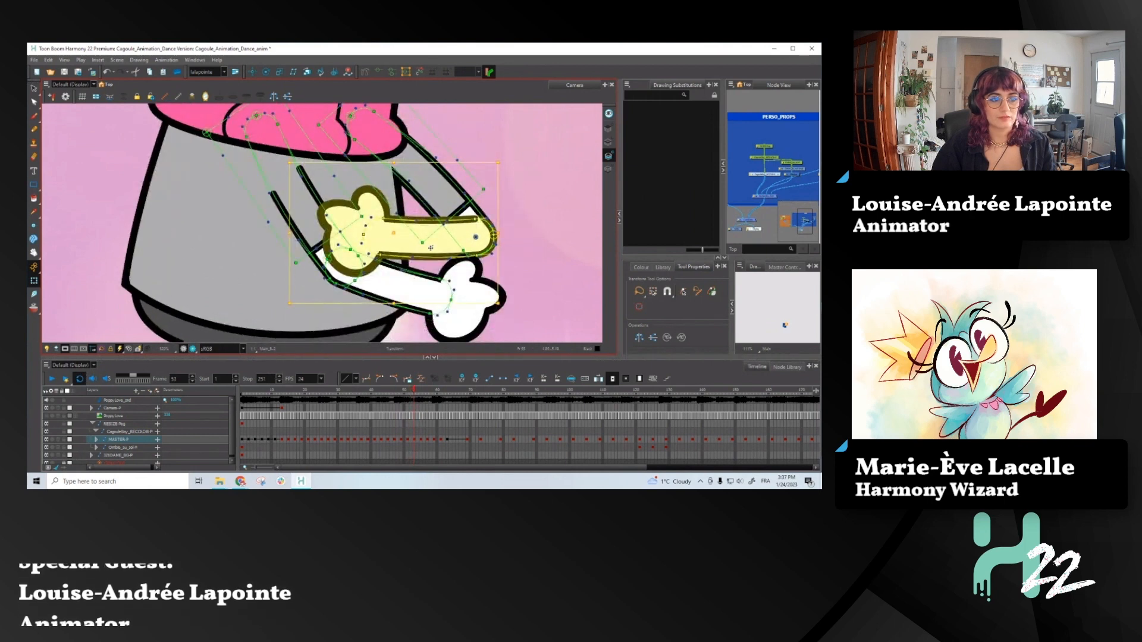
- Bring the whole front arm forward over the other arm's hand at frame 53, checking it against frame 52 with the sweater selected
click(376, 203)
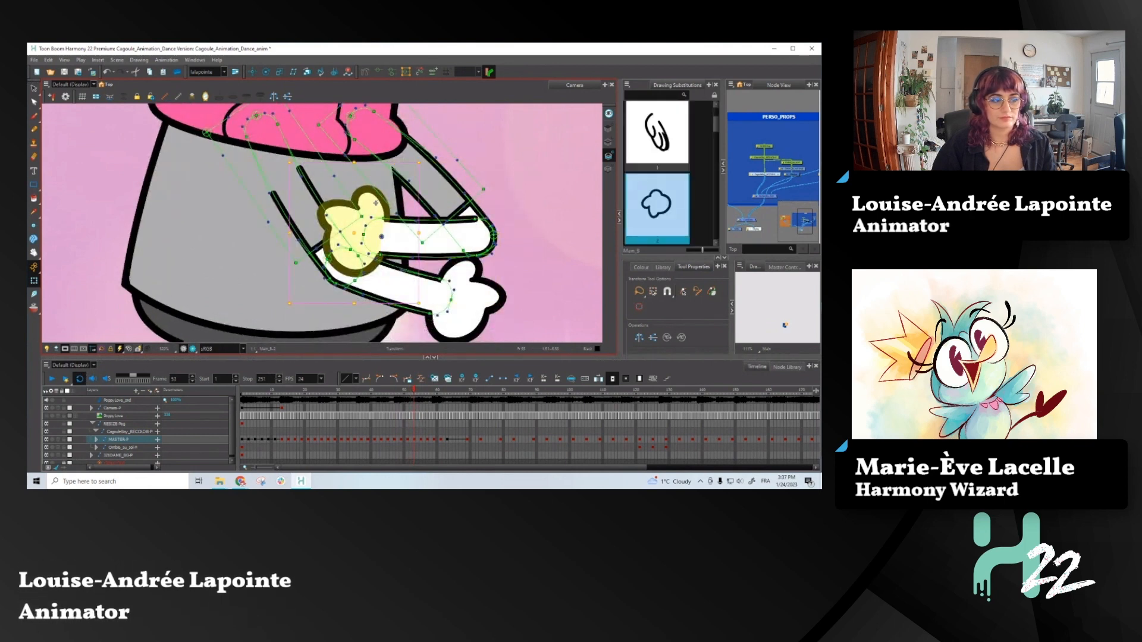
click(315, 225)
key(b)
key(b)
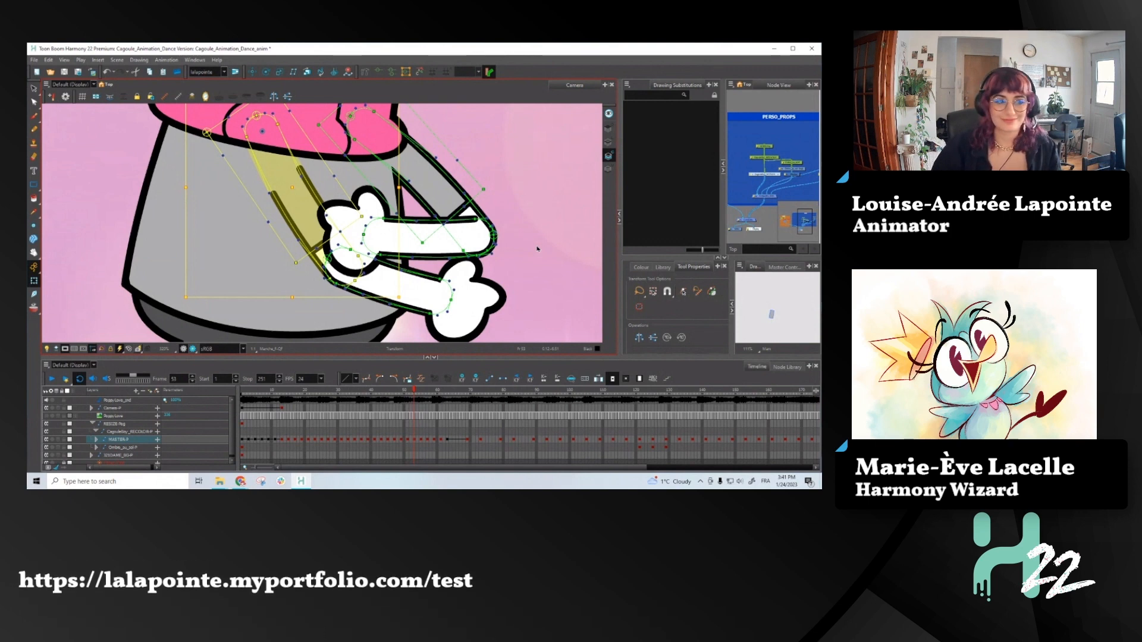
scroll(479, 259, down, 2)
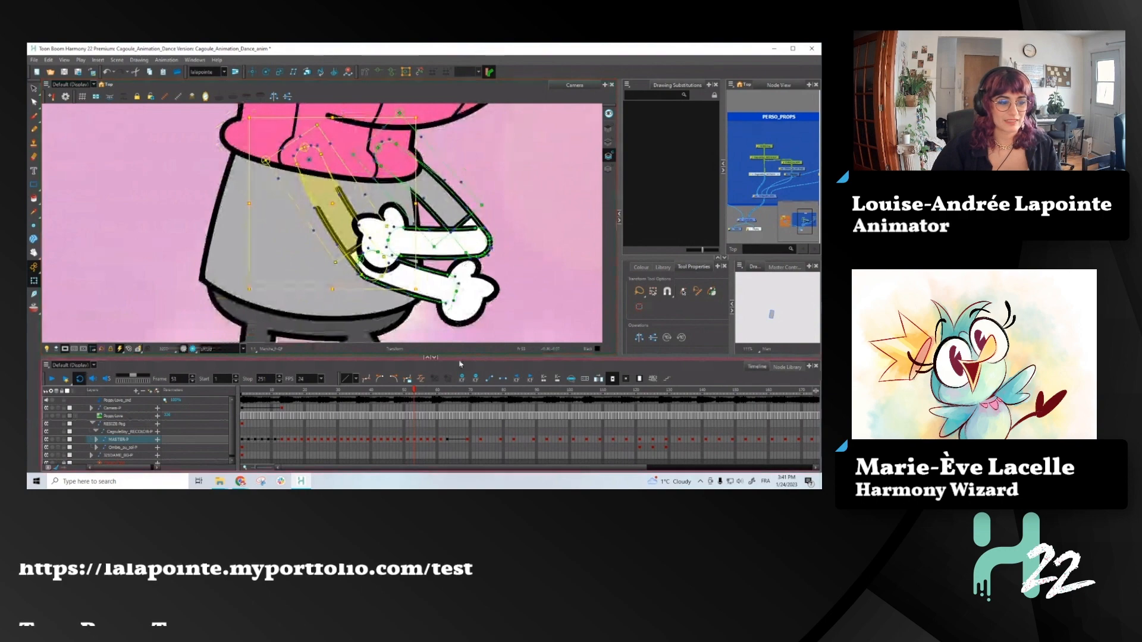
drag(415, 393, 415, 387)
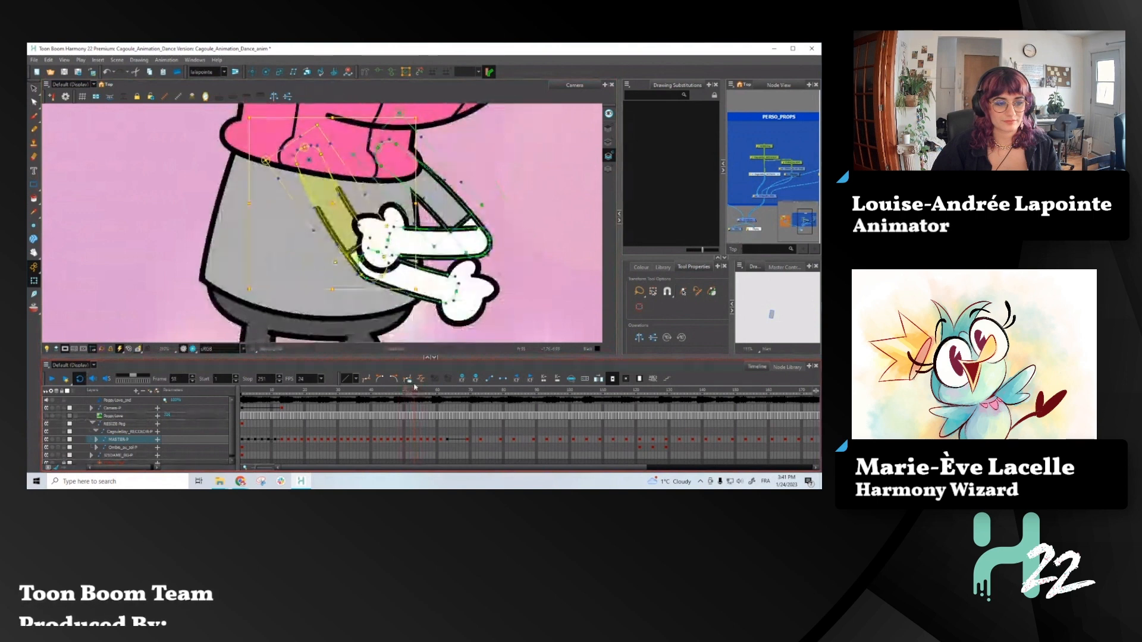
click(421, 244)
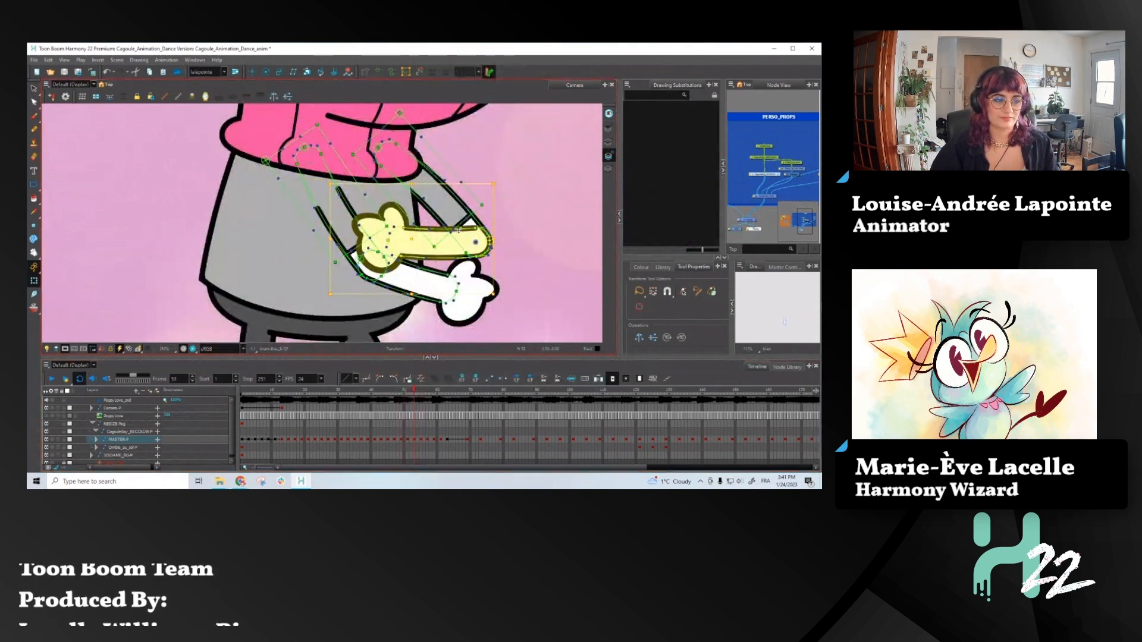
click(424, 283)
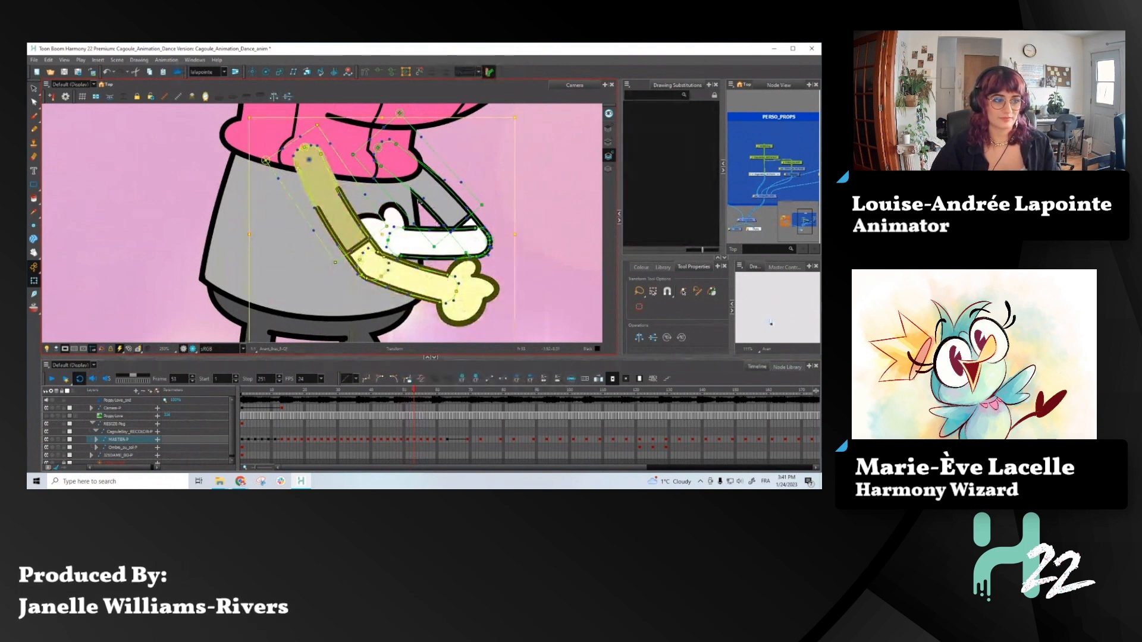
click(384, 178)
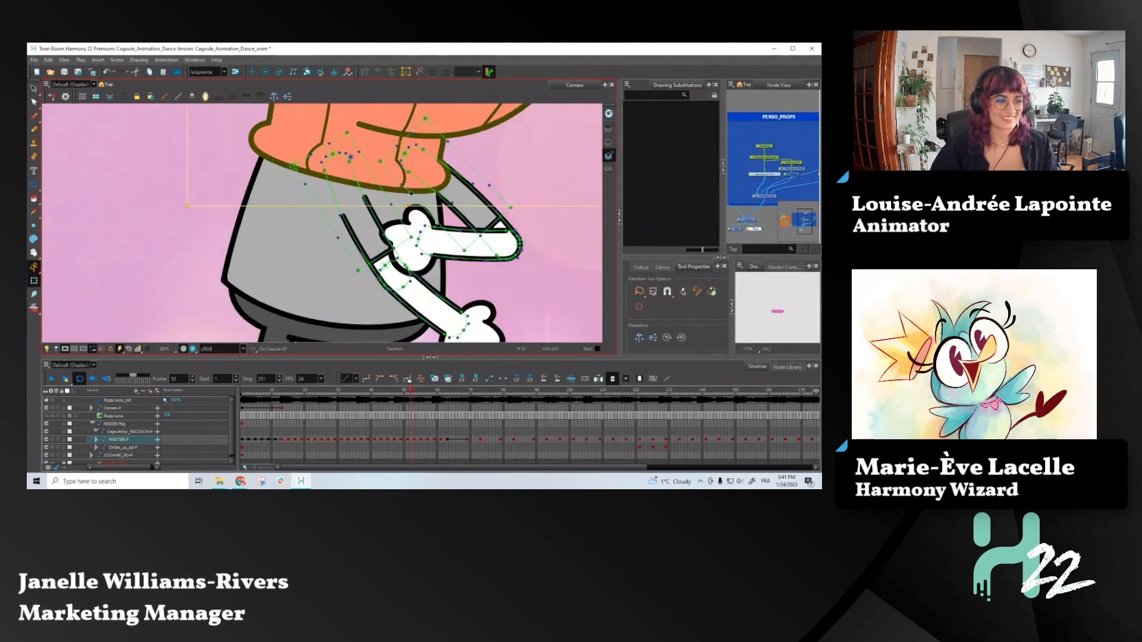
- Advance to frame 55 and bring the nearly horizontal forearm with its hand in front of the other arm's forearm
key(period)
key(period)
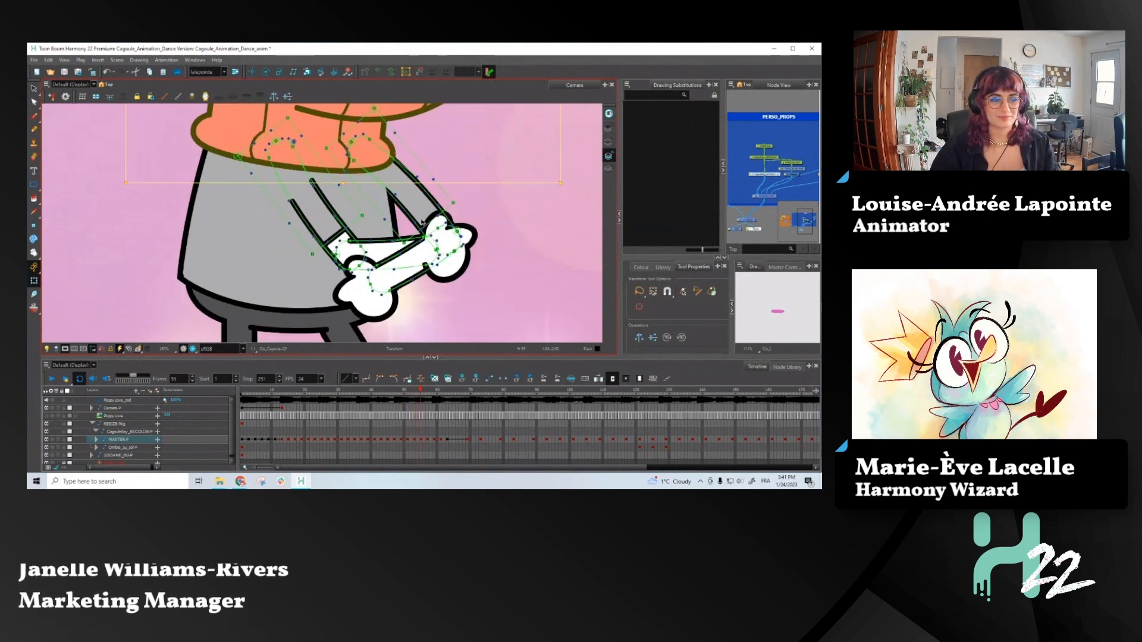
click(381, 252)
key(period)
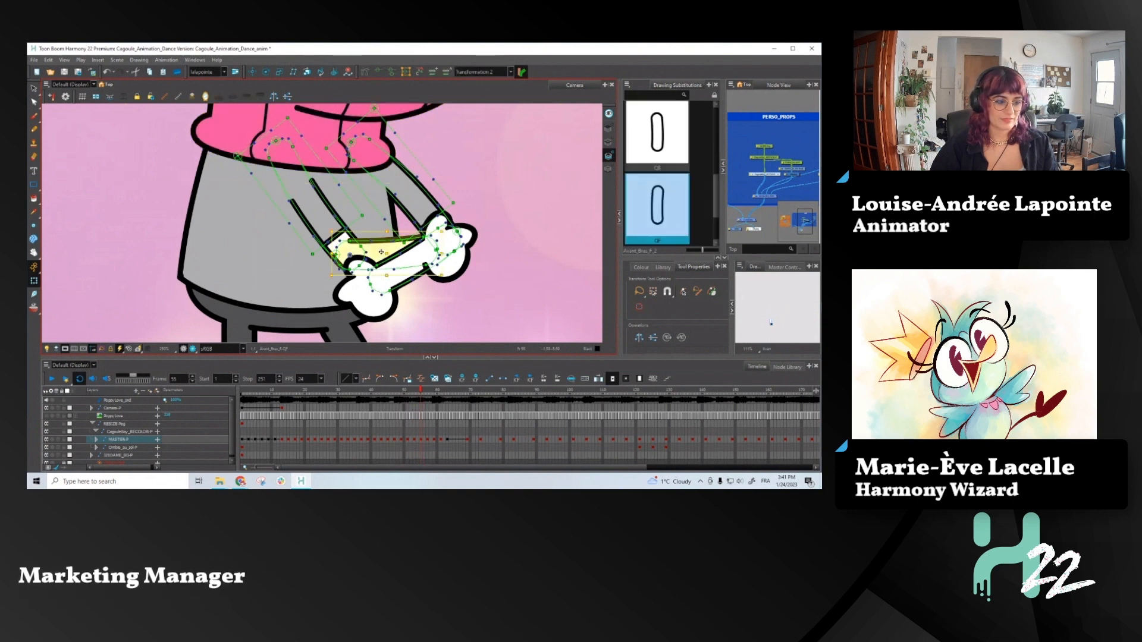
click(389, 248)
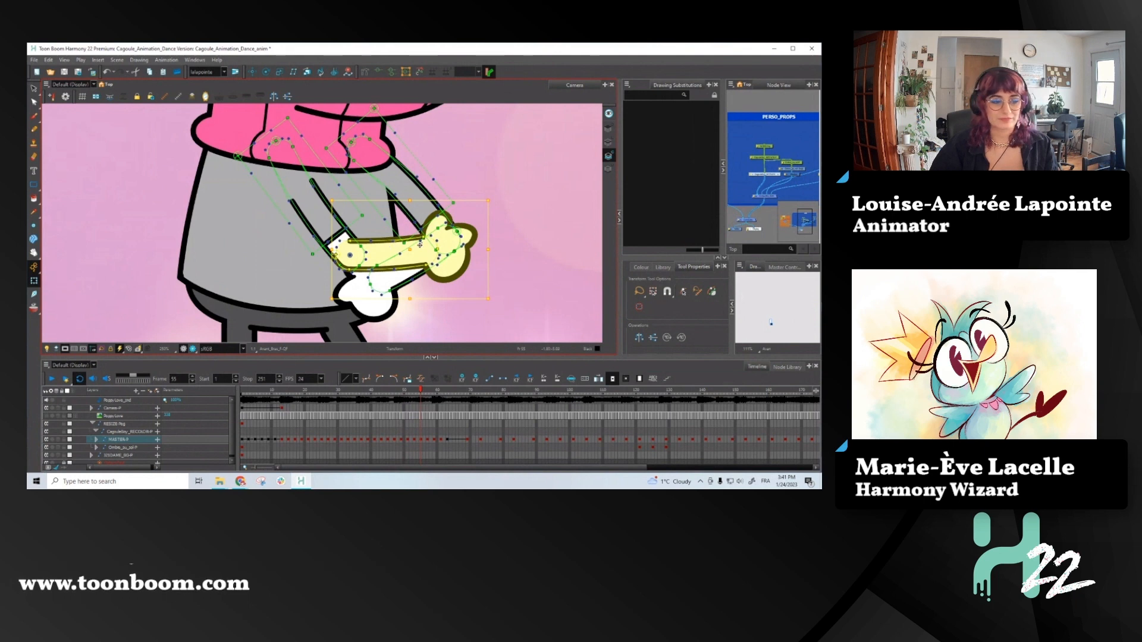
scroll(421, 278, down, 2)
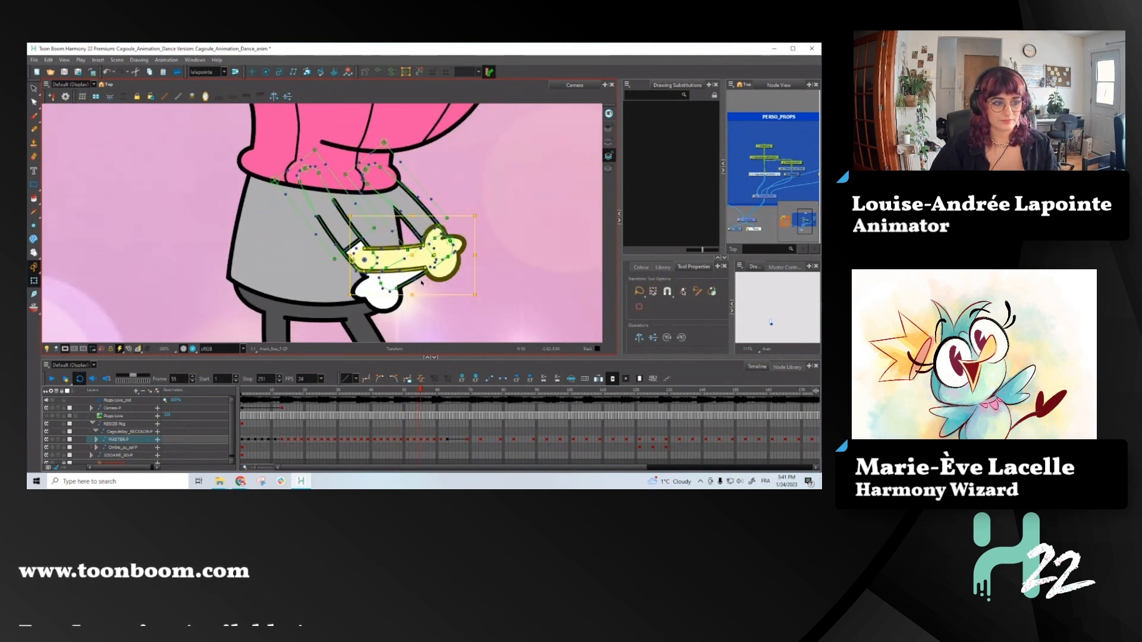
- At frame 59, rotate the outer hand inward, tuck it behind the upper side of the other forearm, and advance to frame 60
key(period)
key(period)
key(period)
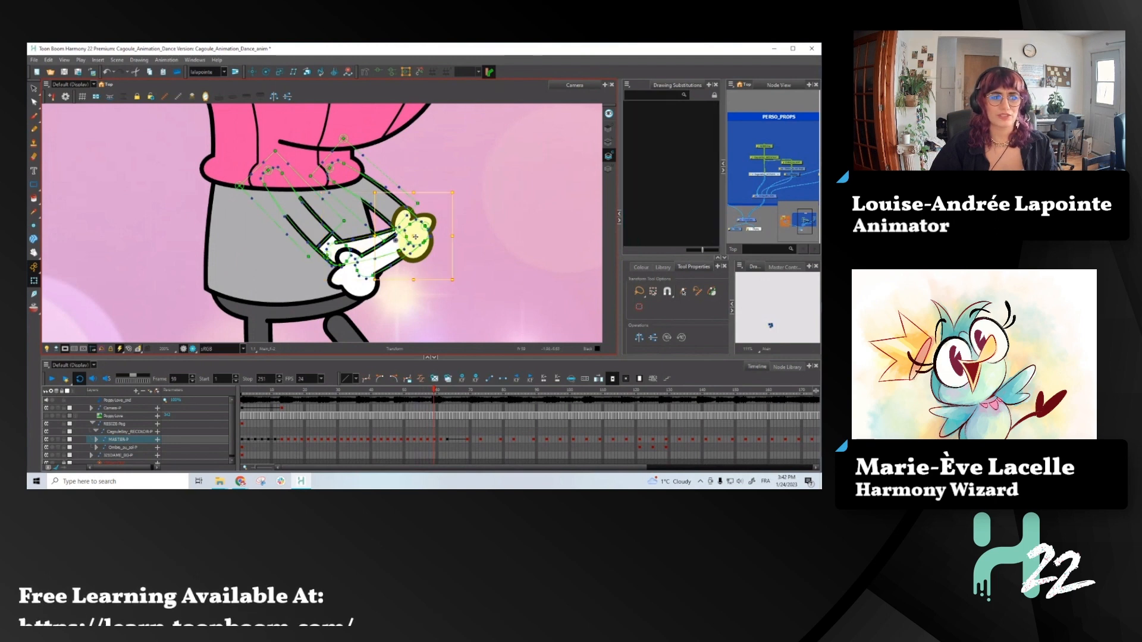
mouse_move(416, 237)
mouse_down()
mouse_move(404, 236)
mouse_move(430, 162)
mouse_up()
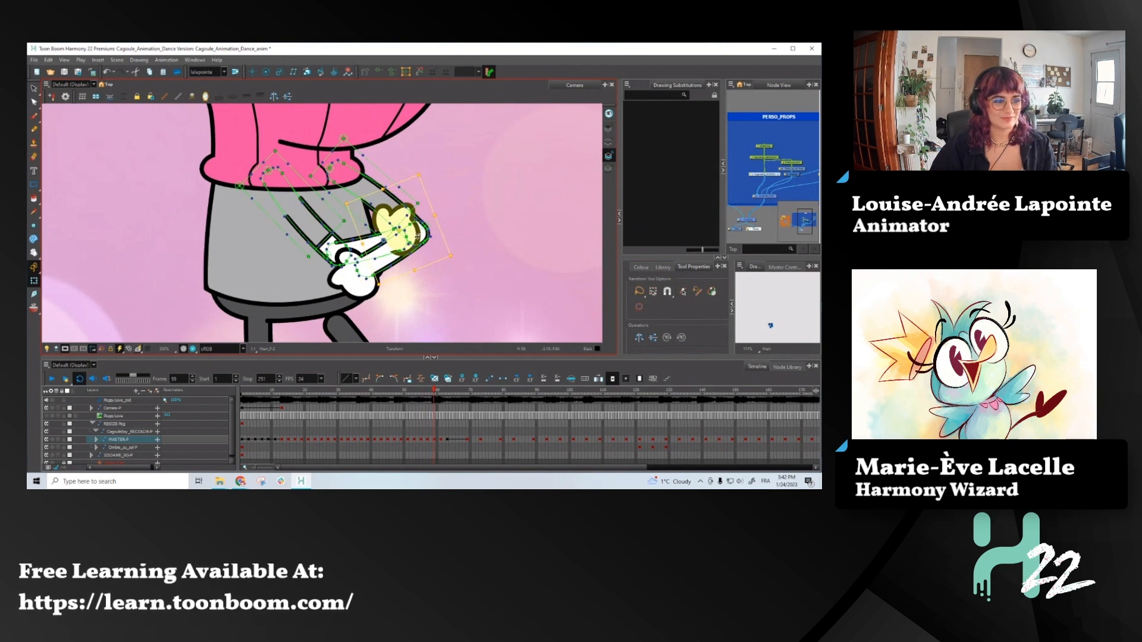
key(alt+Up)
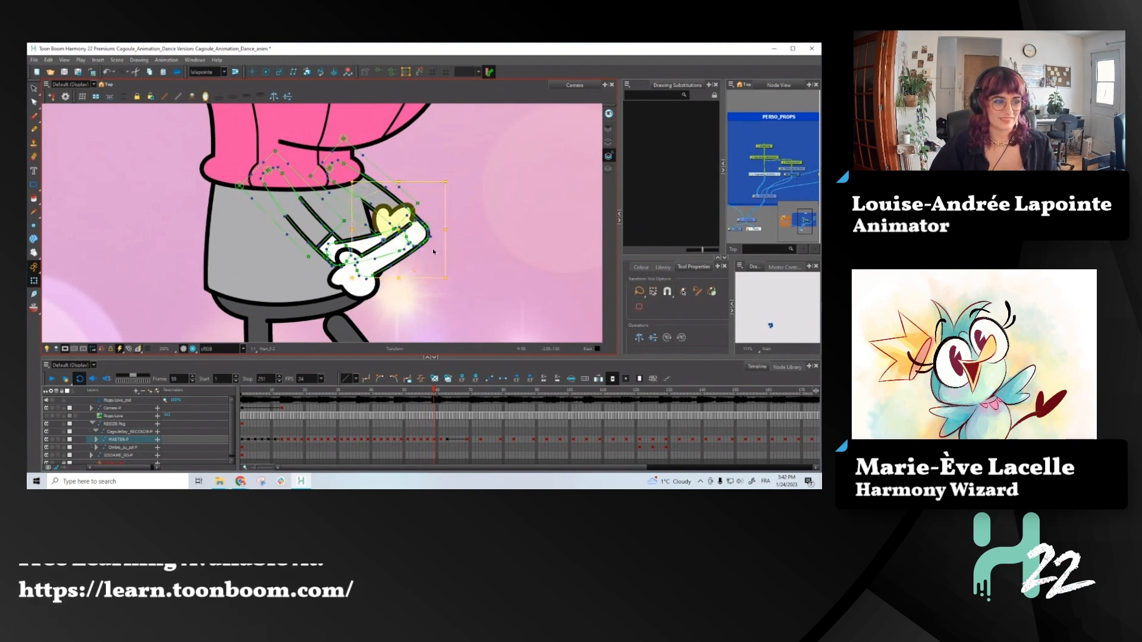
scroll(431, 237, up, 2)
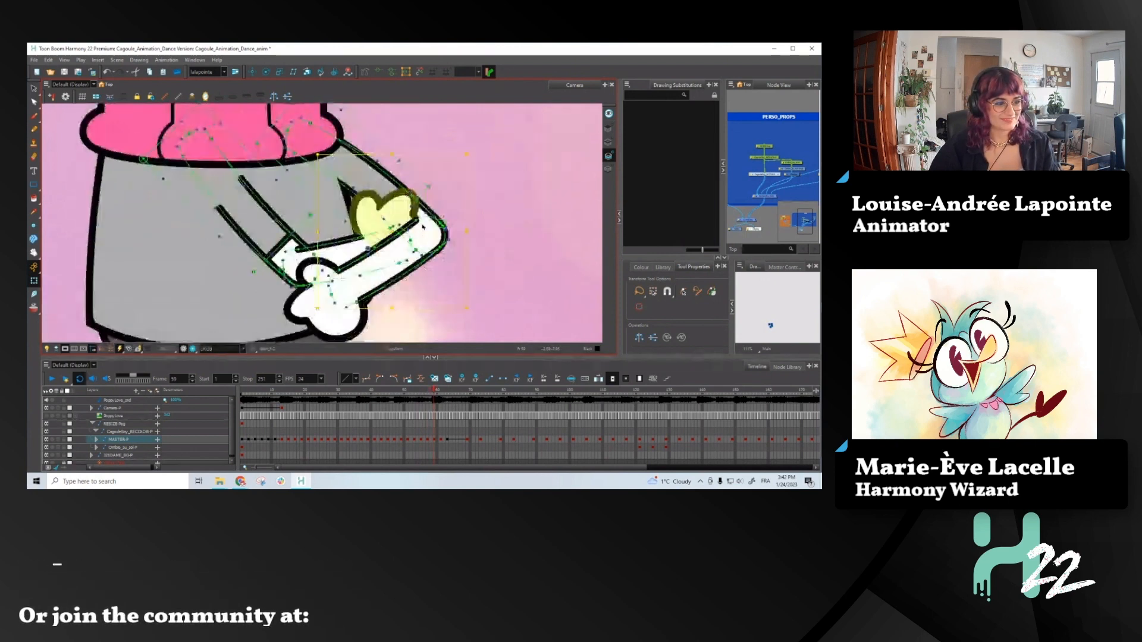
key(period)
key(period)
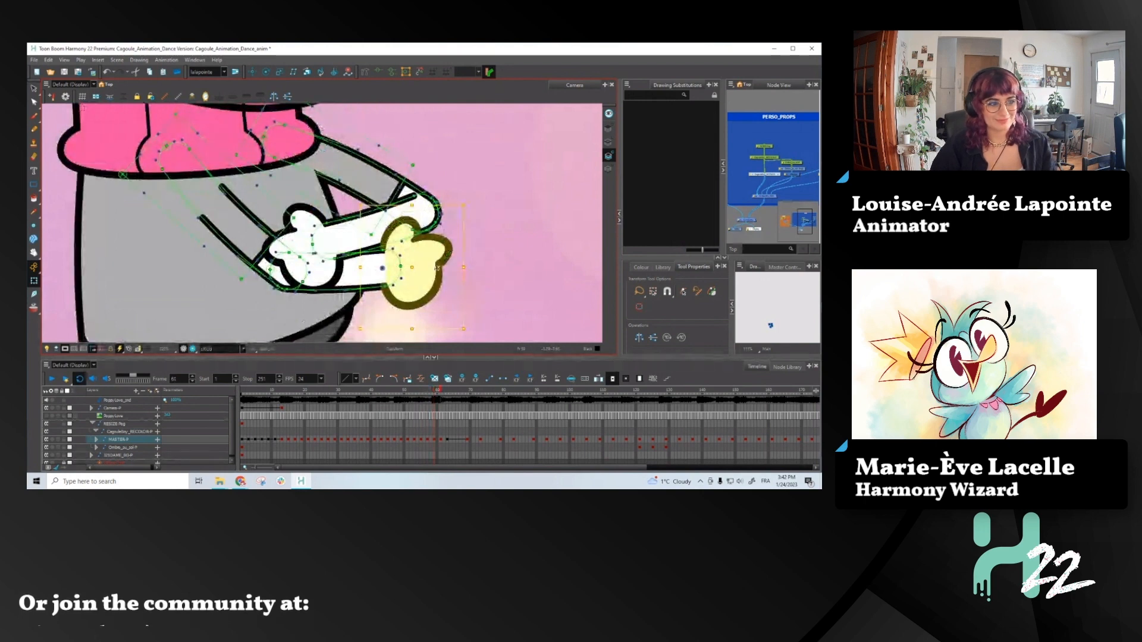
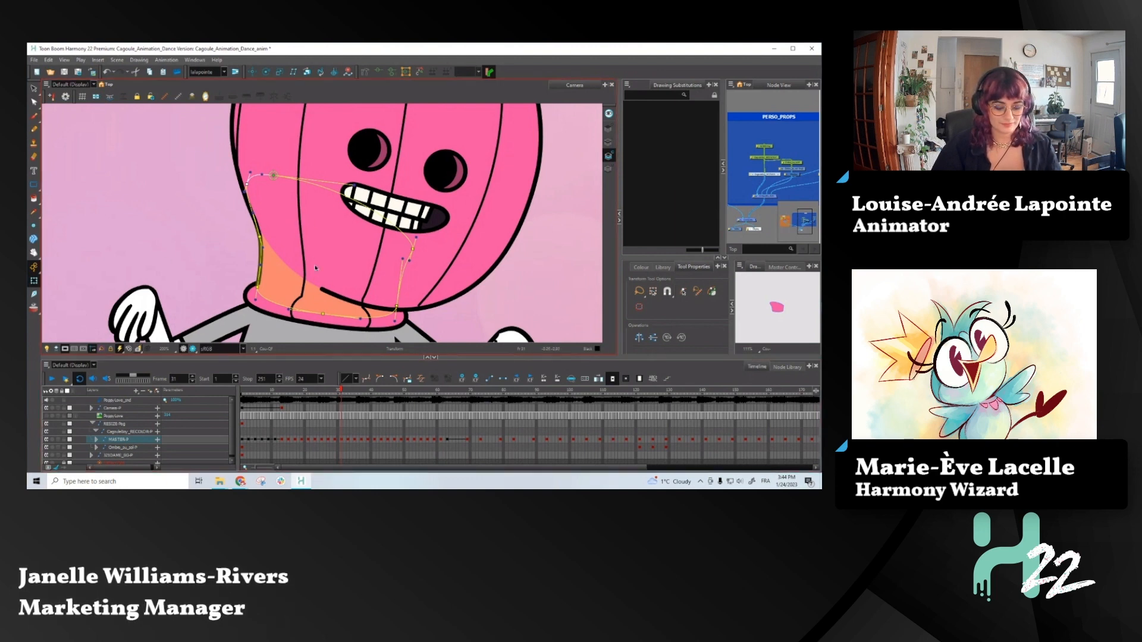
- At frame 33, nudge the neck's outer deformation curve just above the collar, and advance to frame 35
key(period)
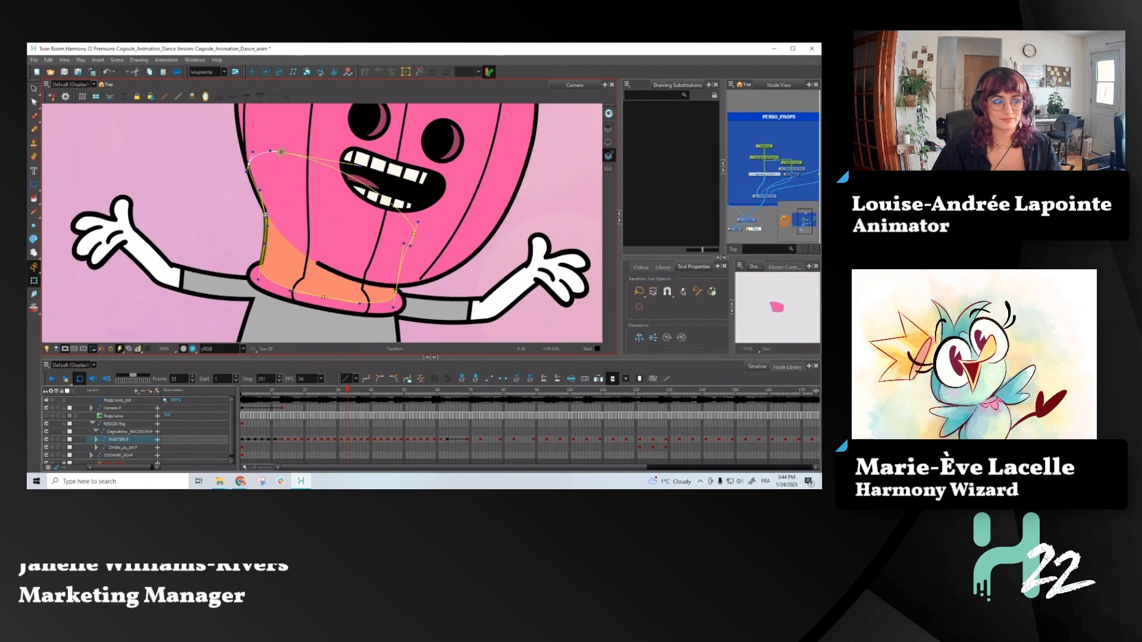
drag(266, 215, 269, 221)
key(period)
key(period)
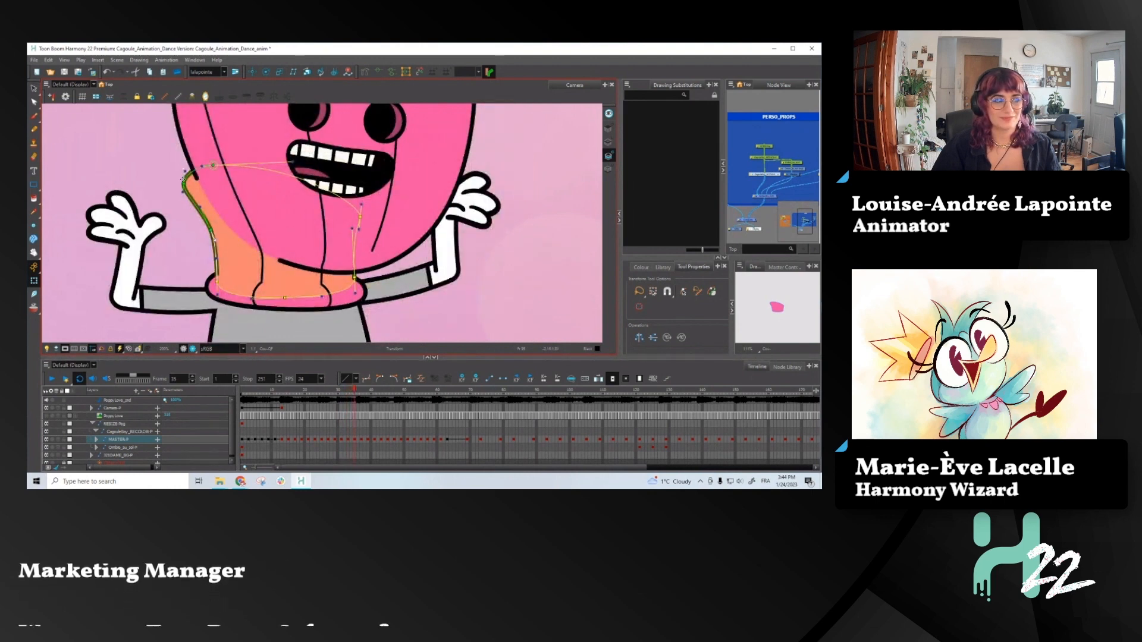
- At frame 35, move the neck deformer's upper points inward and straighten its outer contour down to the collar, comparing with the previous pose
drag(211, 167, 242, 159)
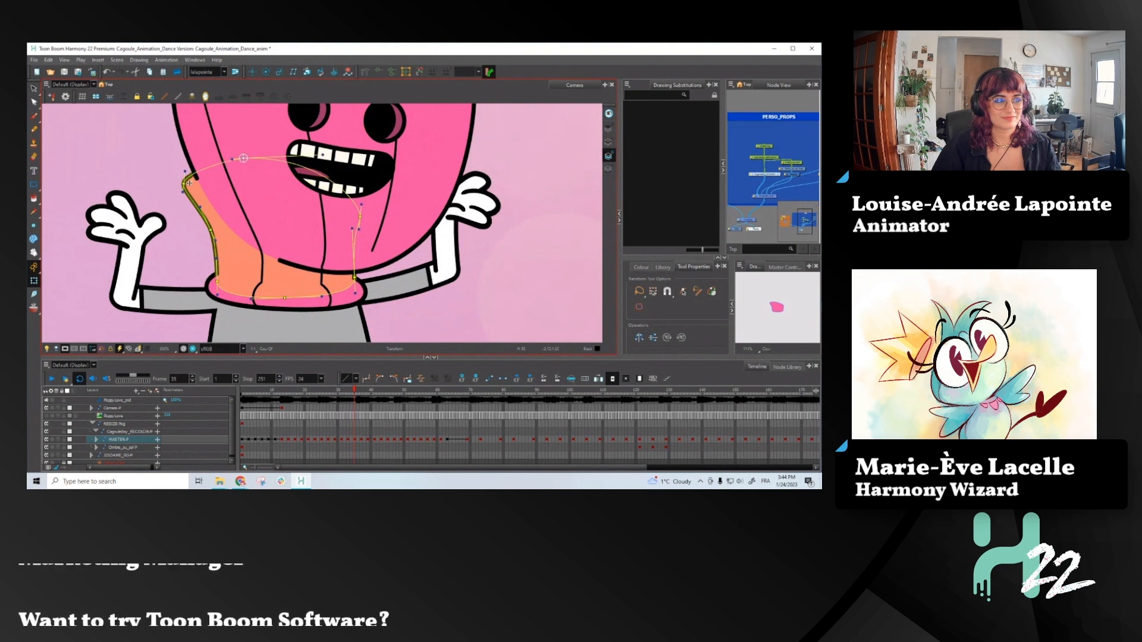
drag(184, 183, 198, 178)
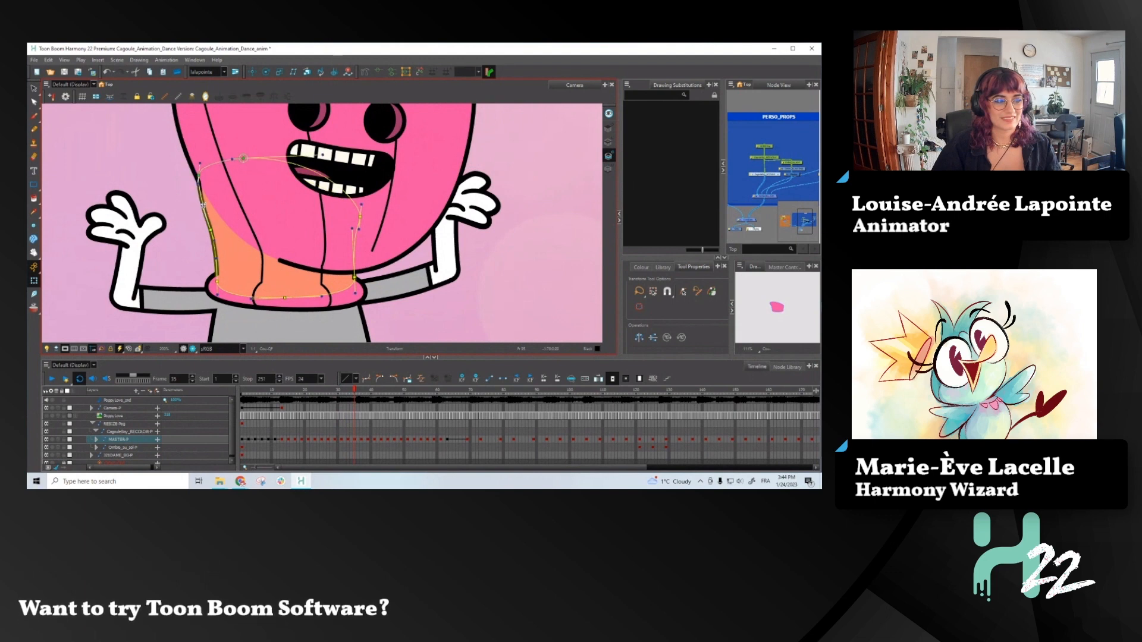
drag(210, 229, 221, 265)
key(comma)
key(period)
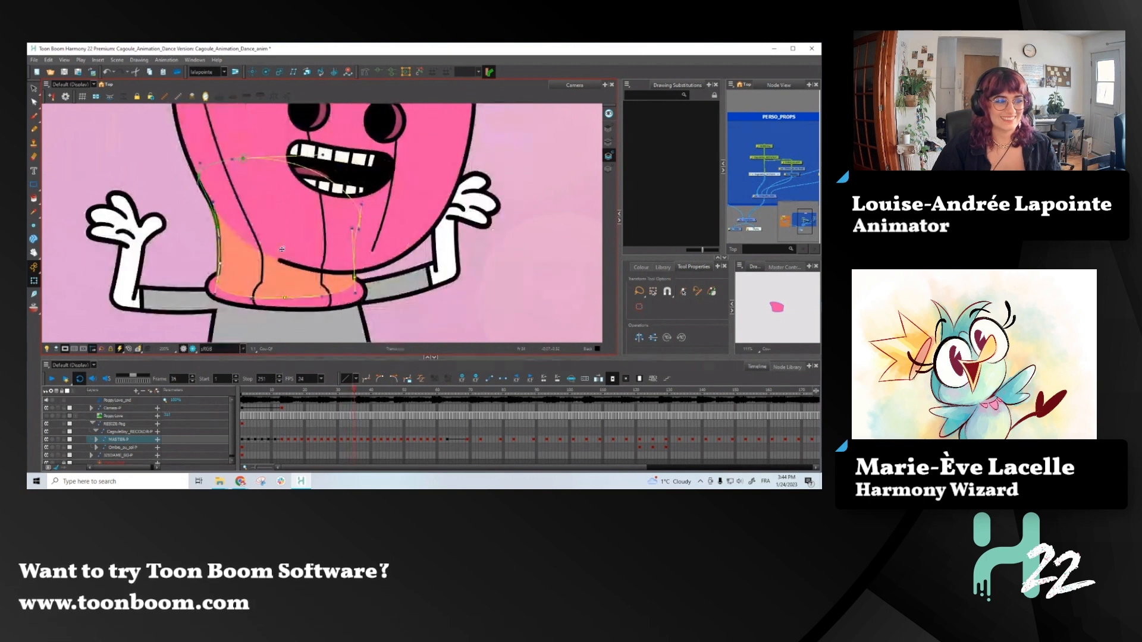
- At frame 37, extend the neck's outer deformation curve outward to blend with the head outline, checking it against the previous pose
key(period)
key(period)
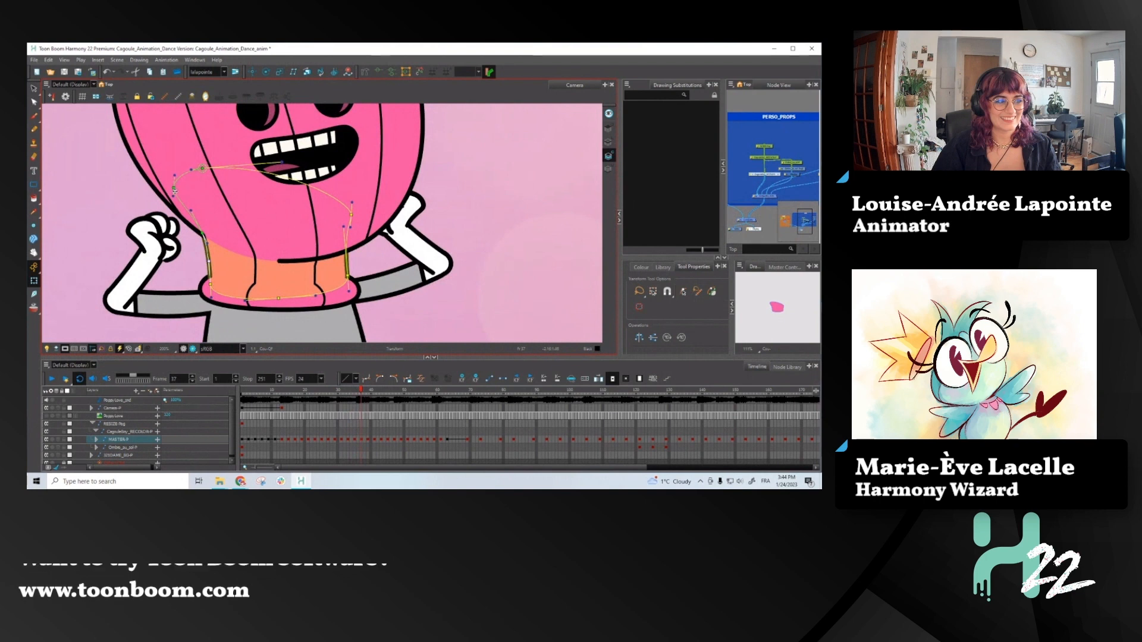
drag(168, 196, 203, 240)
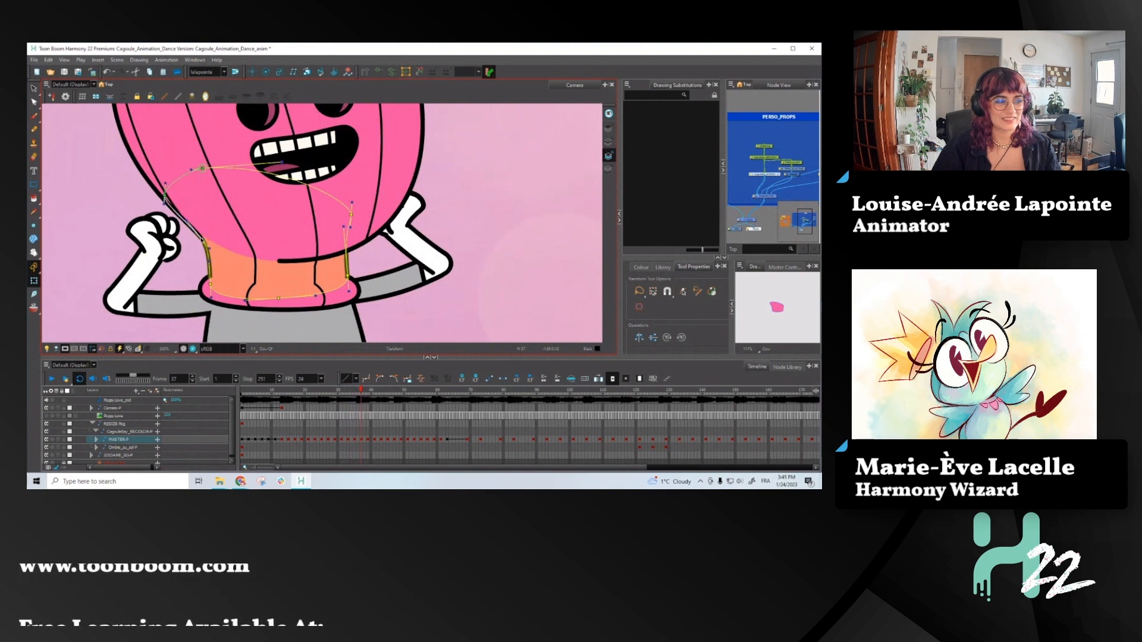
key(comma)
key(period)
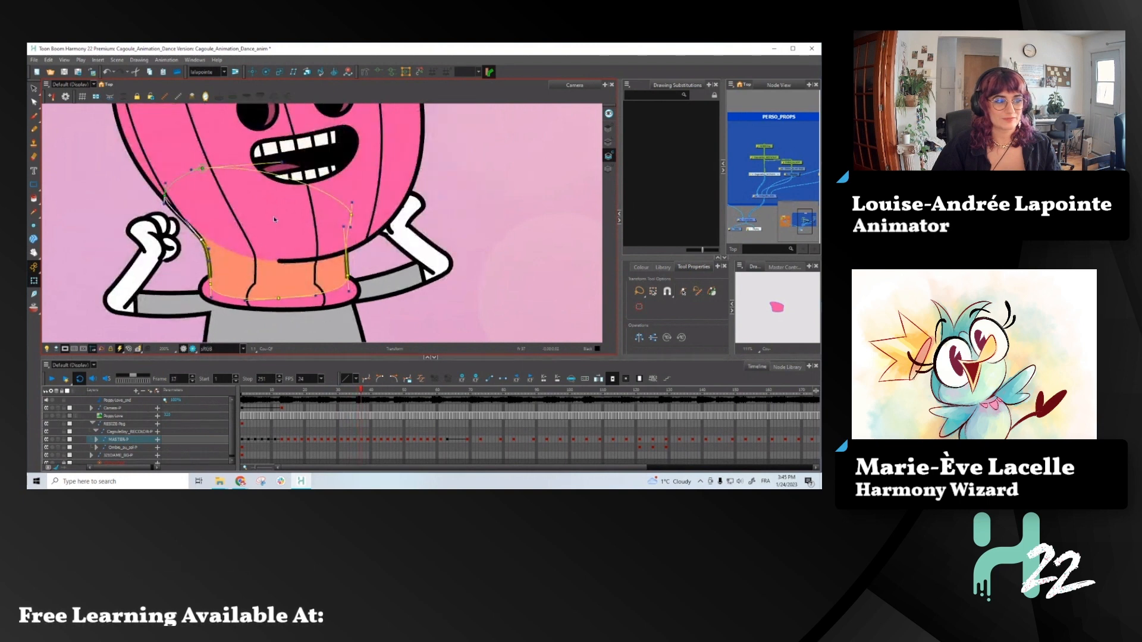
key(comma)
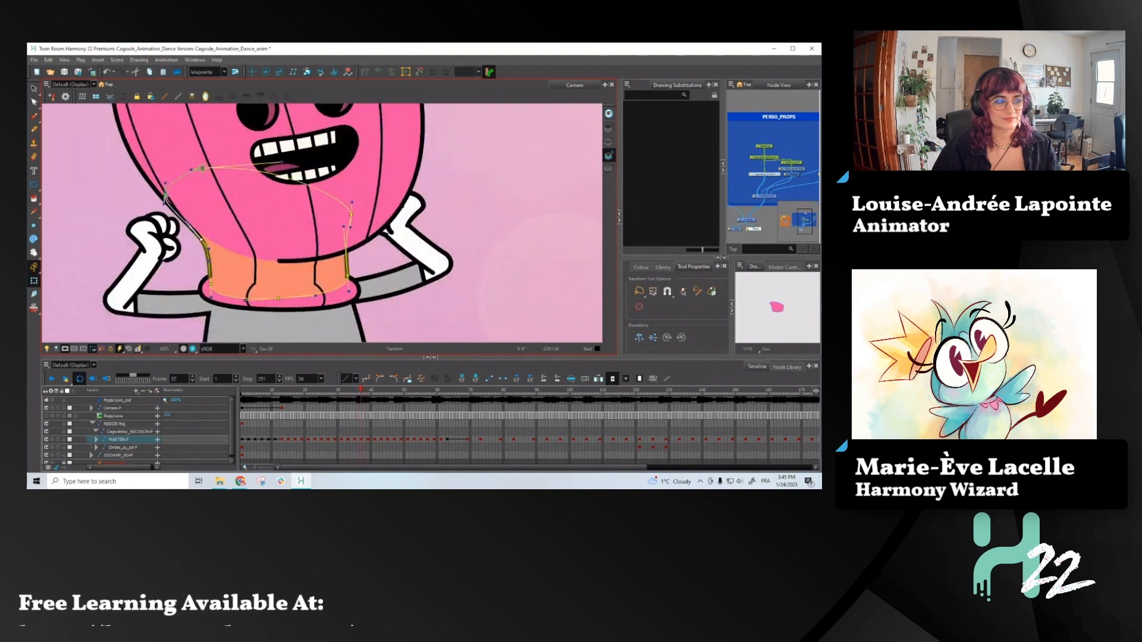
- At frame 39, pull the neck's upper outer point outward, smooth the contour into the head, and nudge the opposite side of the neck inward
key(period)
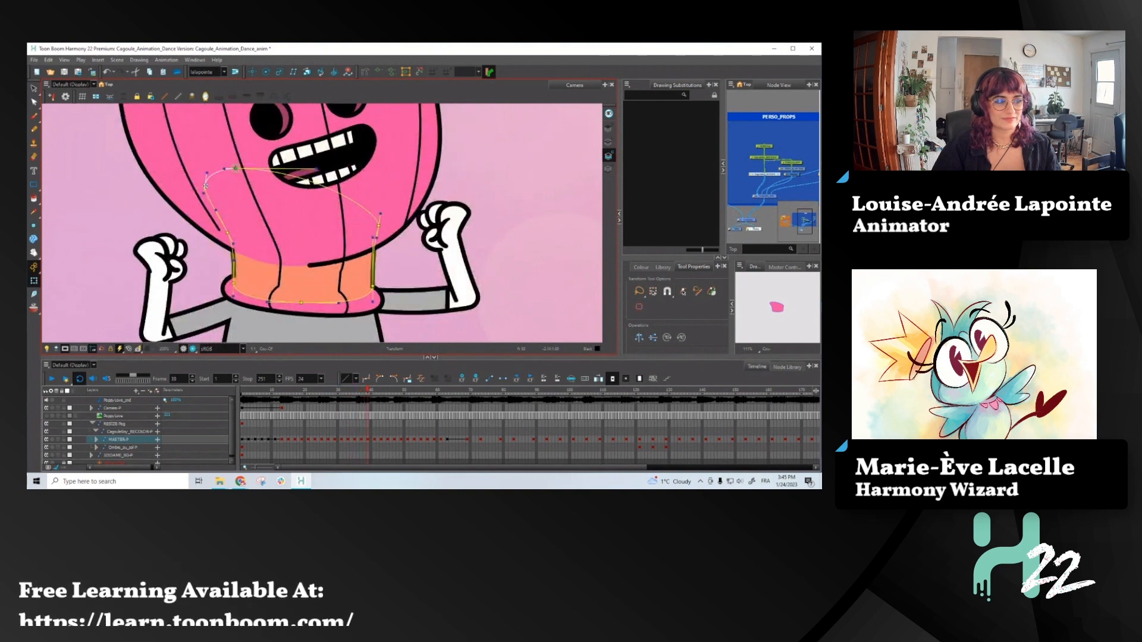
drag(205, 186, 174, 196)
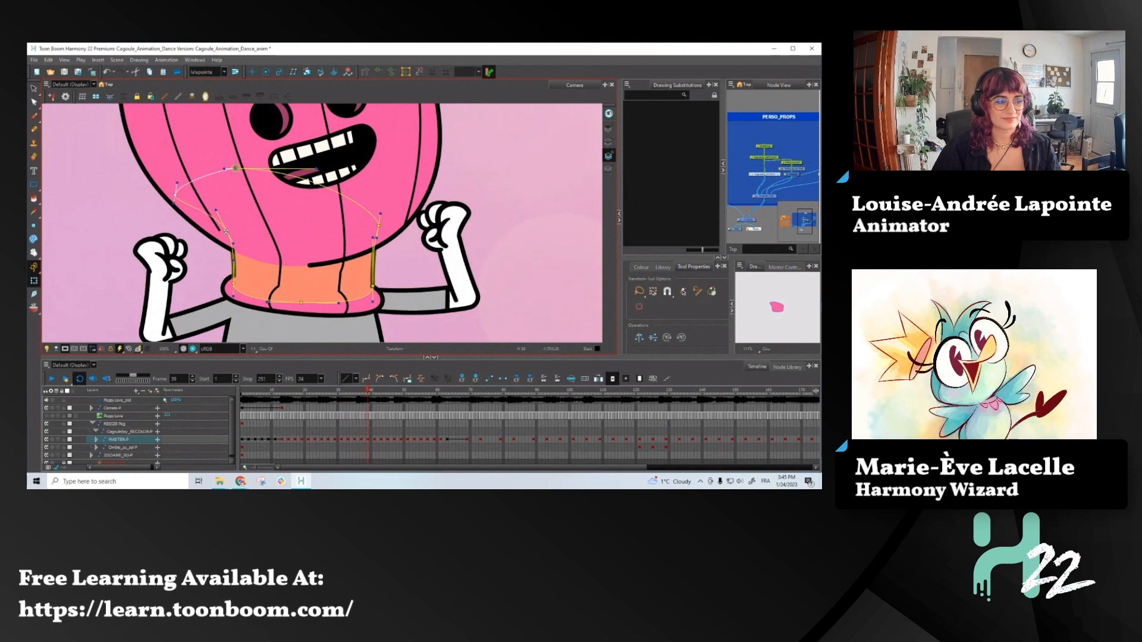
mouse_move(226, 232)
mouse_down()
mouse_move(214, 240)
mouse_move(230, 252)
mouse_up()
key(comma)
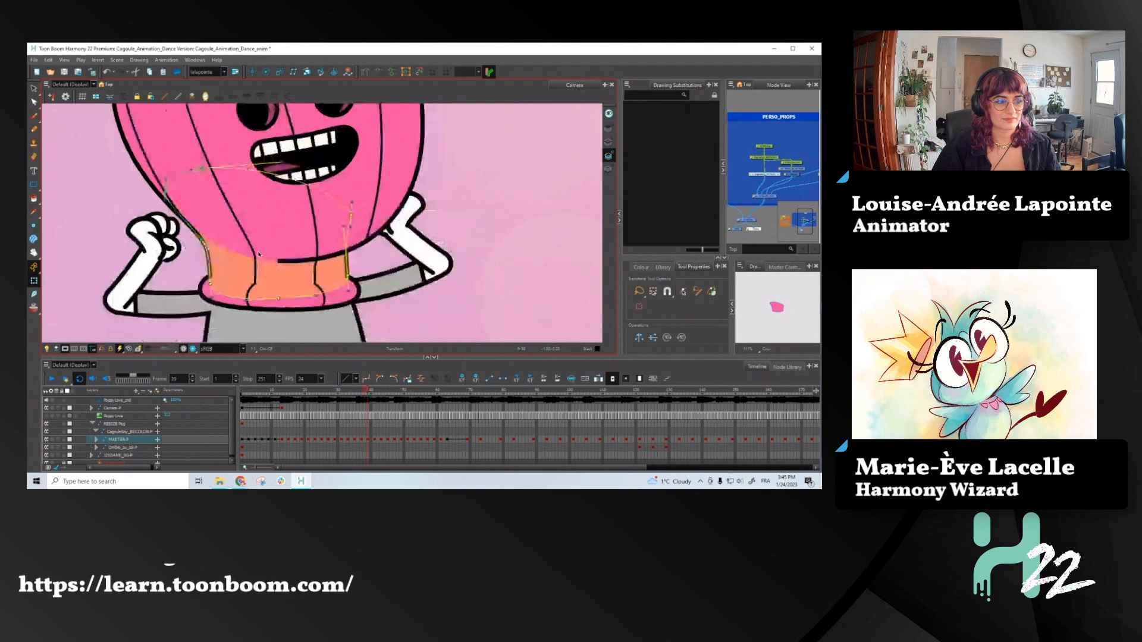
key(period)
drag(378, 226, 369, 222)
key(comma)
key(period)
key(period)
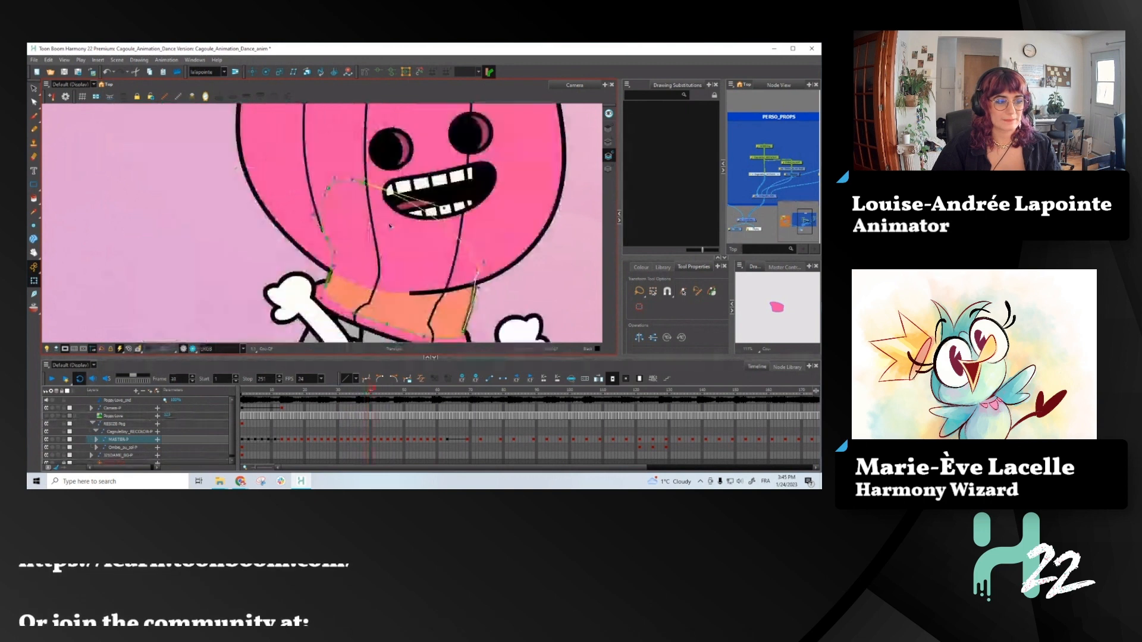
- At frame 41, pull the neck deformer's outer curve outward so the neck widens into the head
click(476, 274)
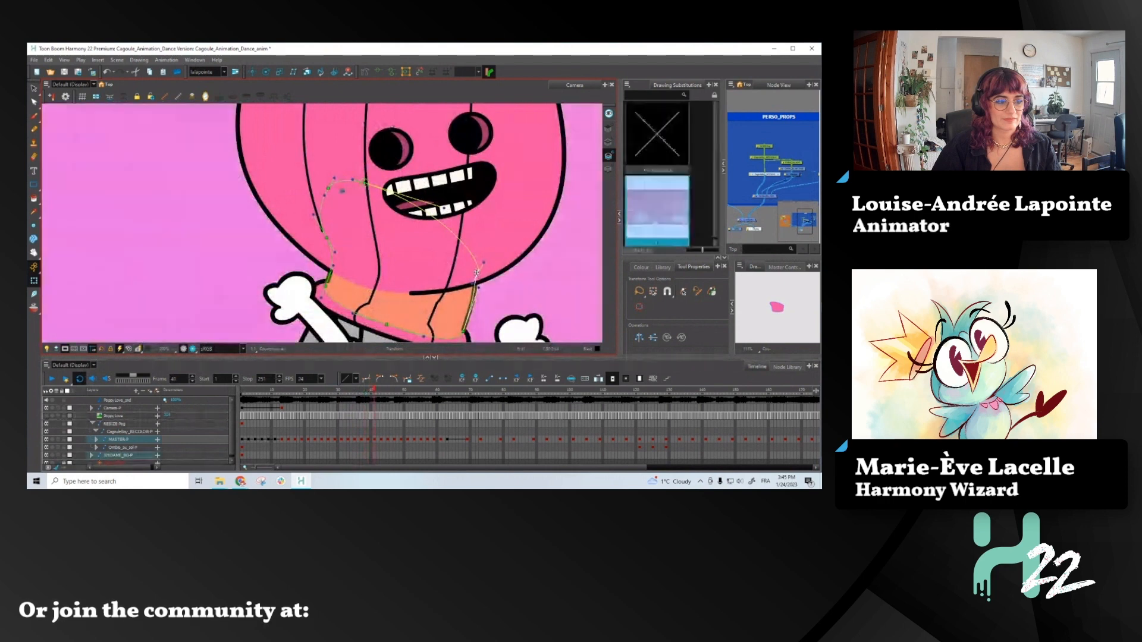
click(477, 272)
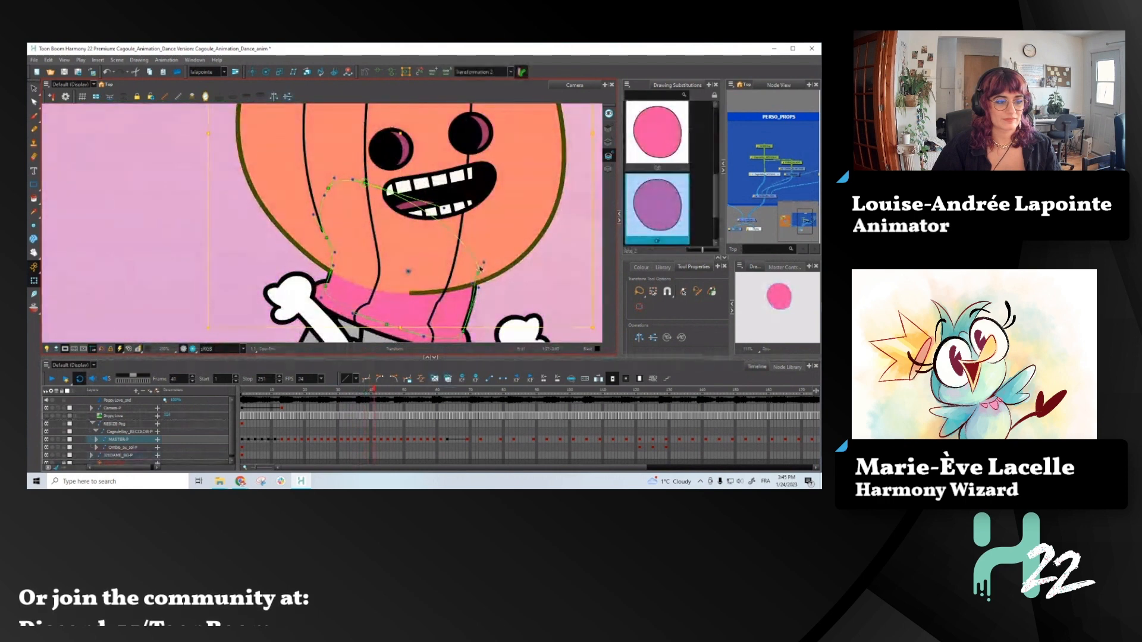
click(403, 274)
drag(327, 238, 301, 241)
key(comma)
key(period)
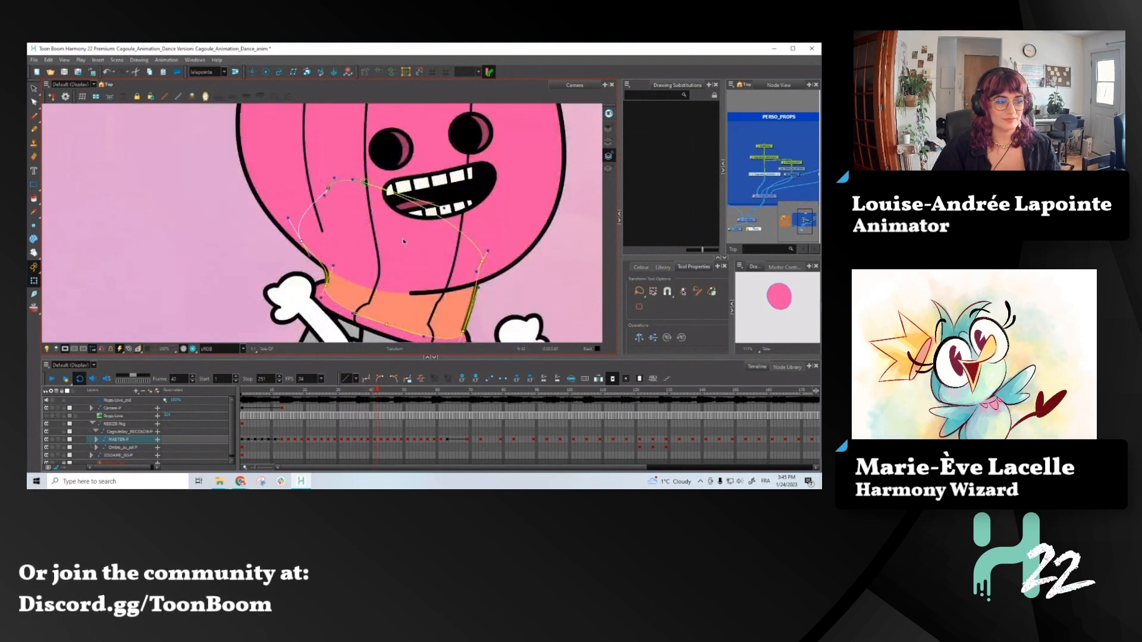
- Advance to frame 45 and shorten the curve handle on the neck's outer side to smooth its join with the head
key(period)
key(period)
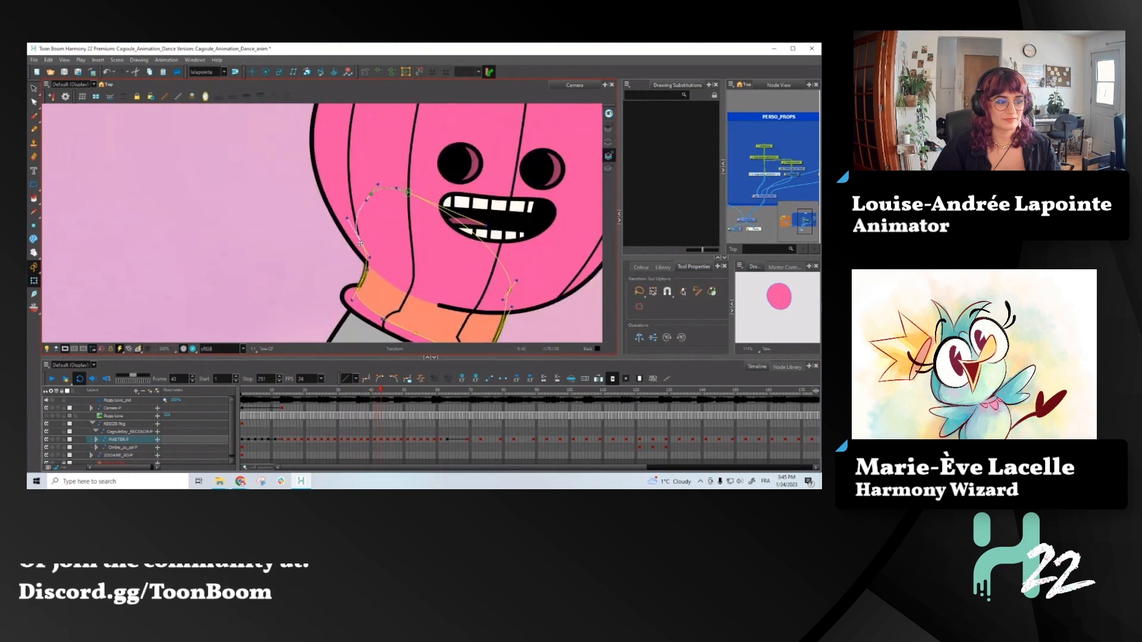
key(comma)
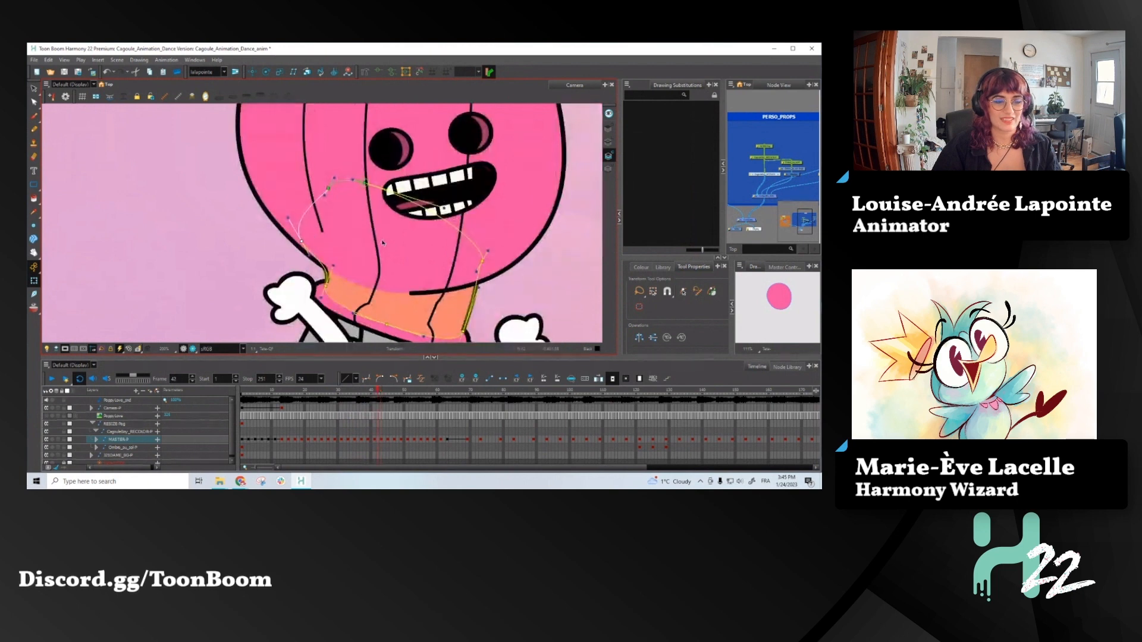
key(period)
key(period)
key(period)
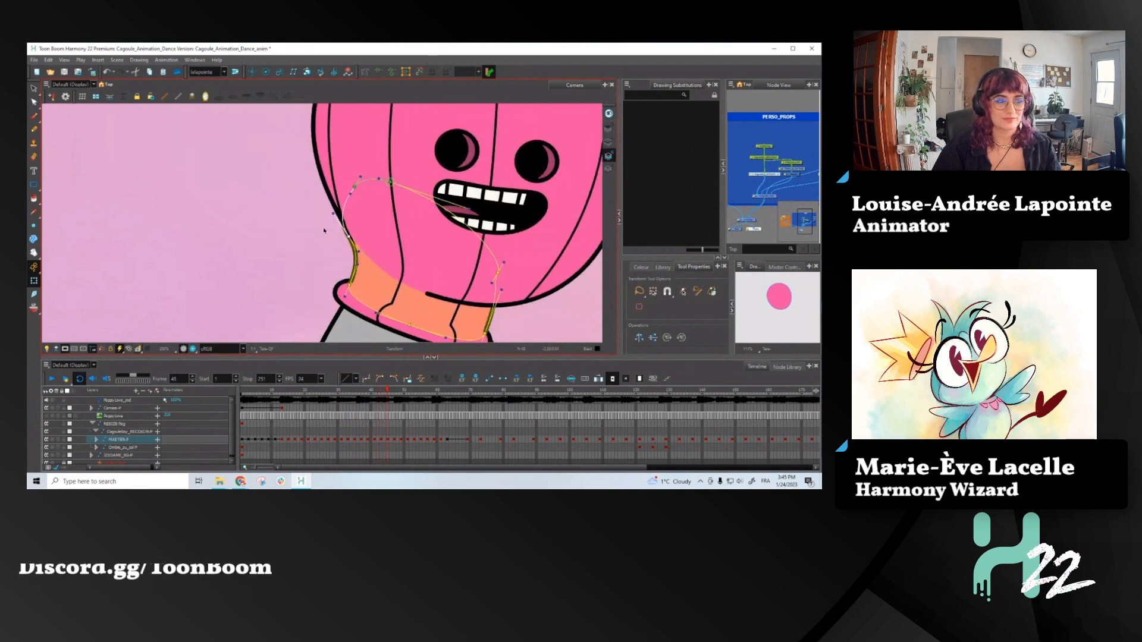
drag(335, 211, 350, 236)
key(period)
key(period)
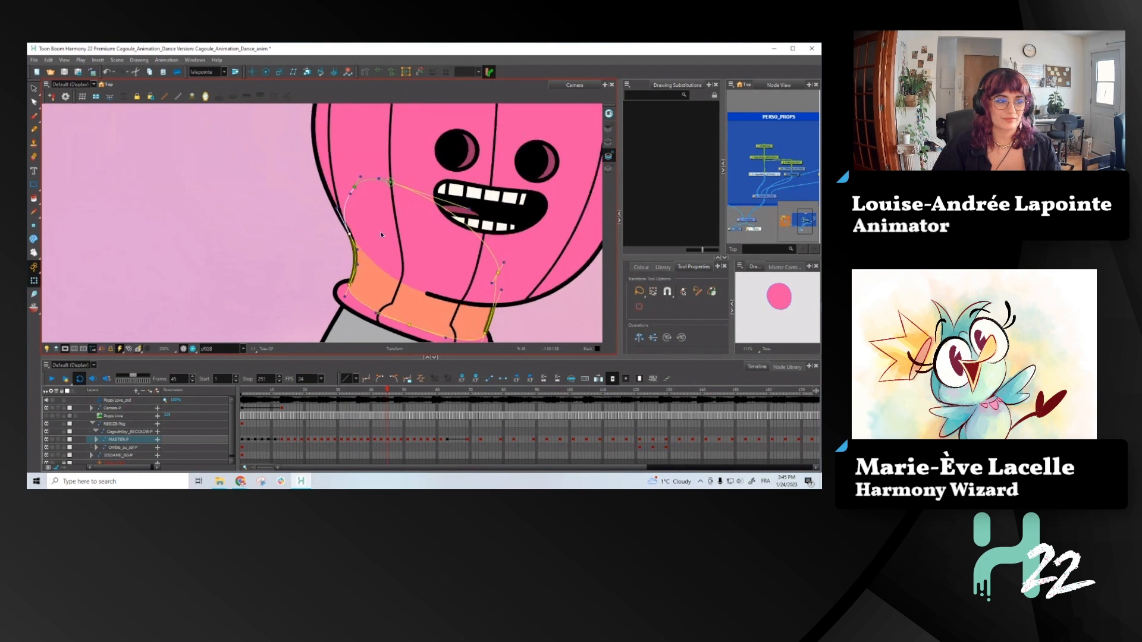
- Review the neck and full-body poses from frame 49 back to frame 37
key(period)
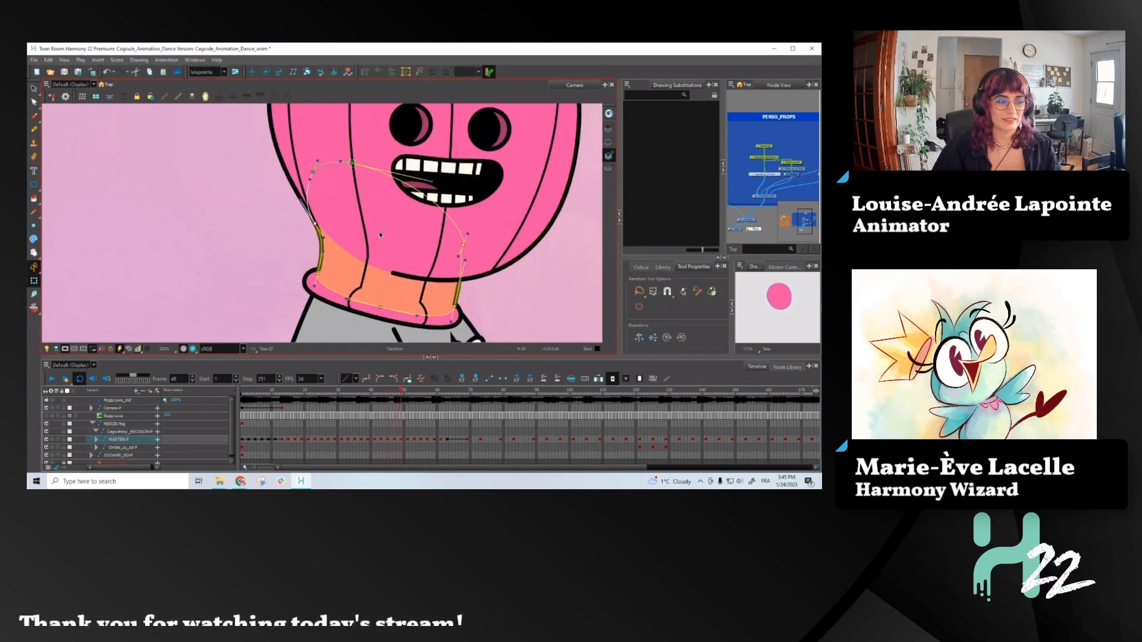
scroll(381, 234, down, 5)
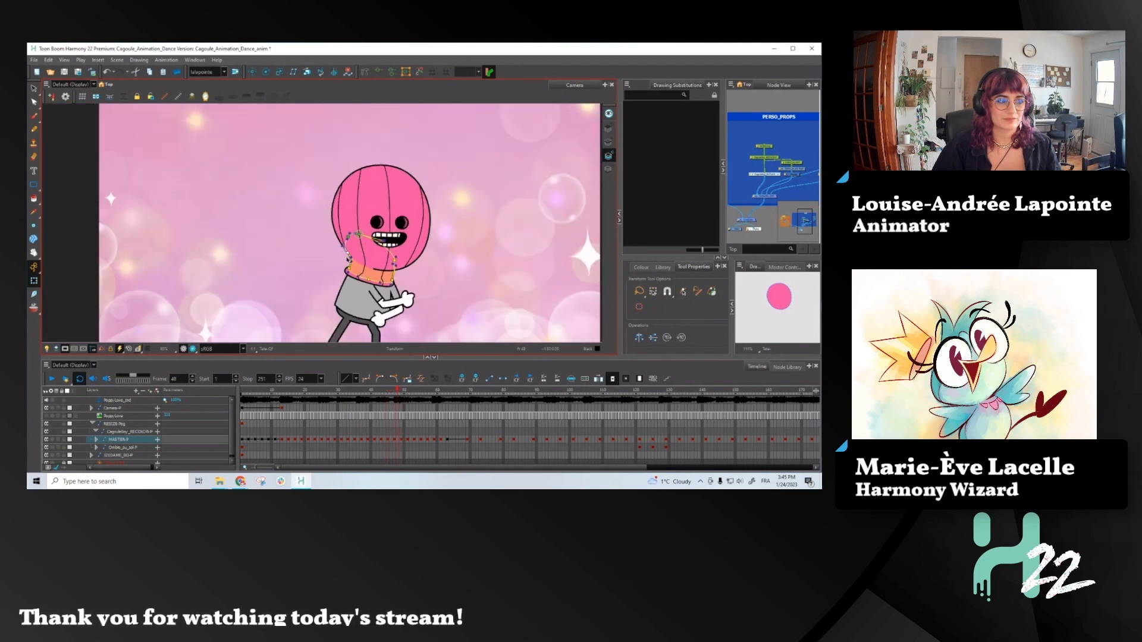
key(comma)
key(comma)
key(comma)
key(comma)
key(comma)
key(comma)
key(comma)
key(comma)
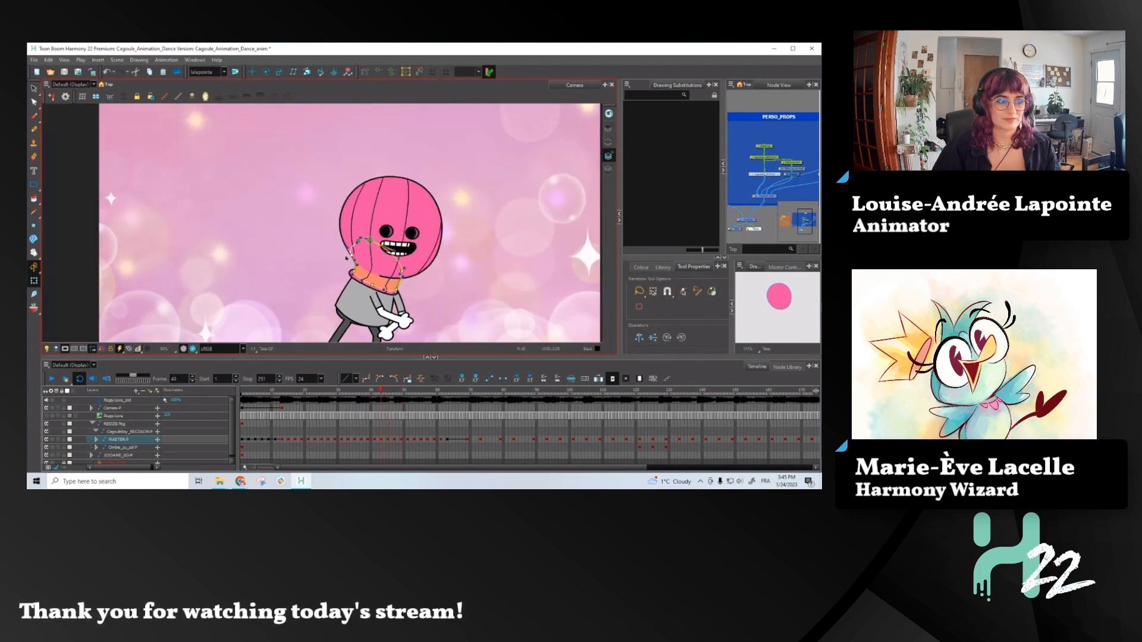
key(comma)
key(comma)
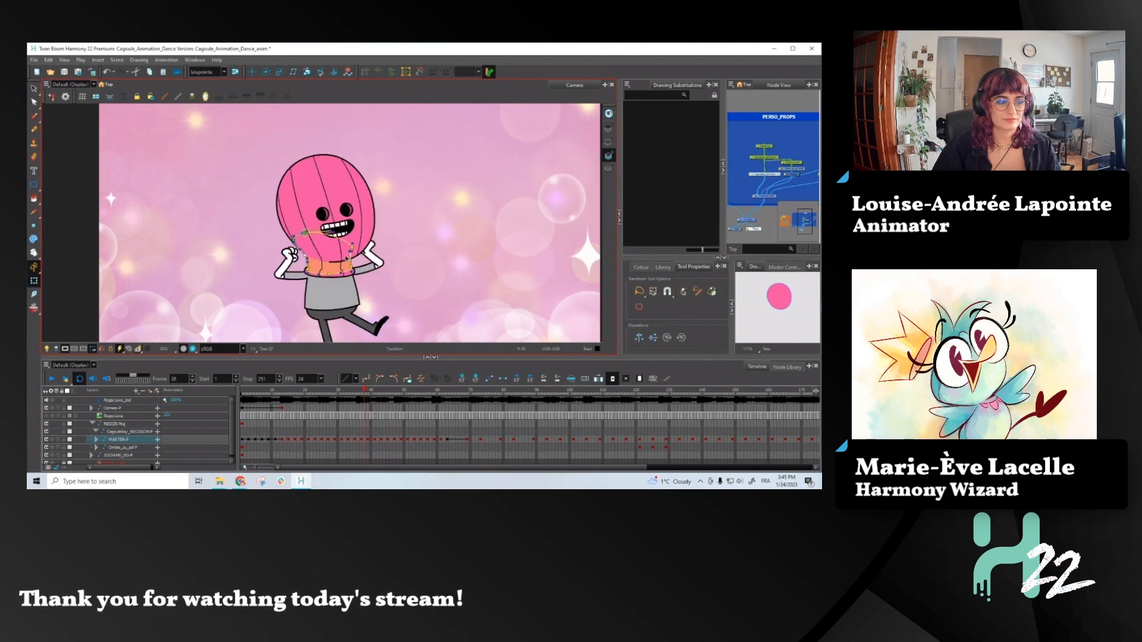
- Display the deformers of the hood's vertical lines and reshape the outermost line along the head's edge at frame 39, comparing with the previous pose
scroll(311, 220, up, 4)
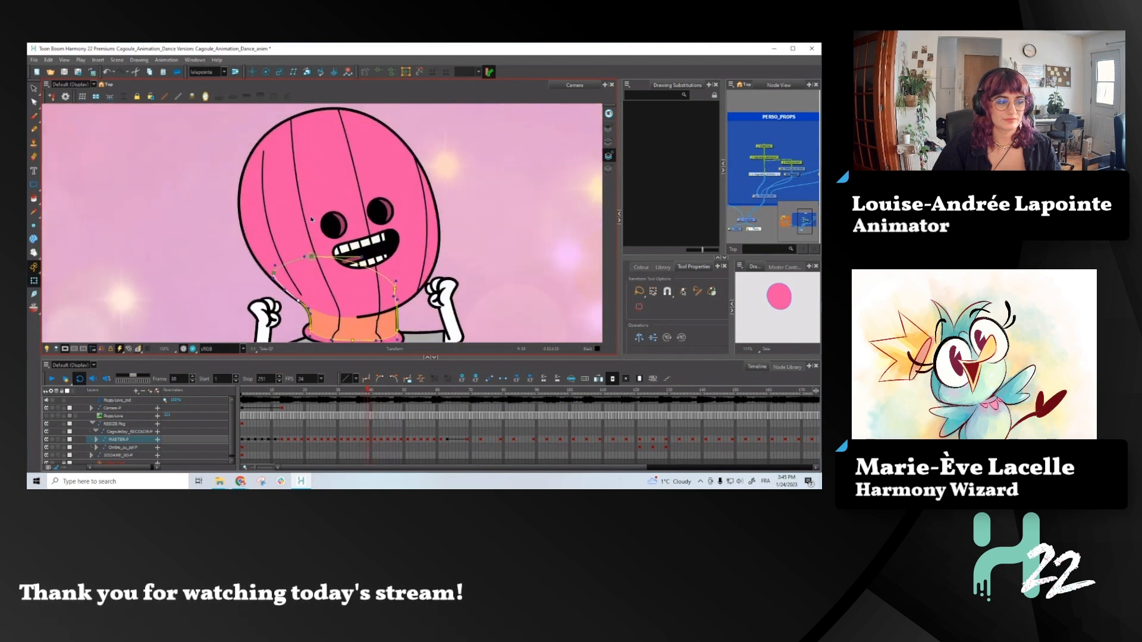
click(306, 226)
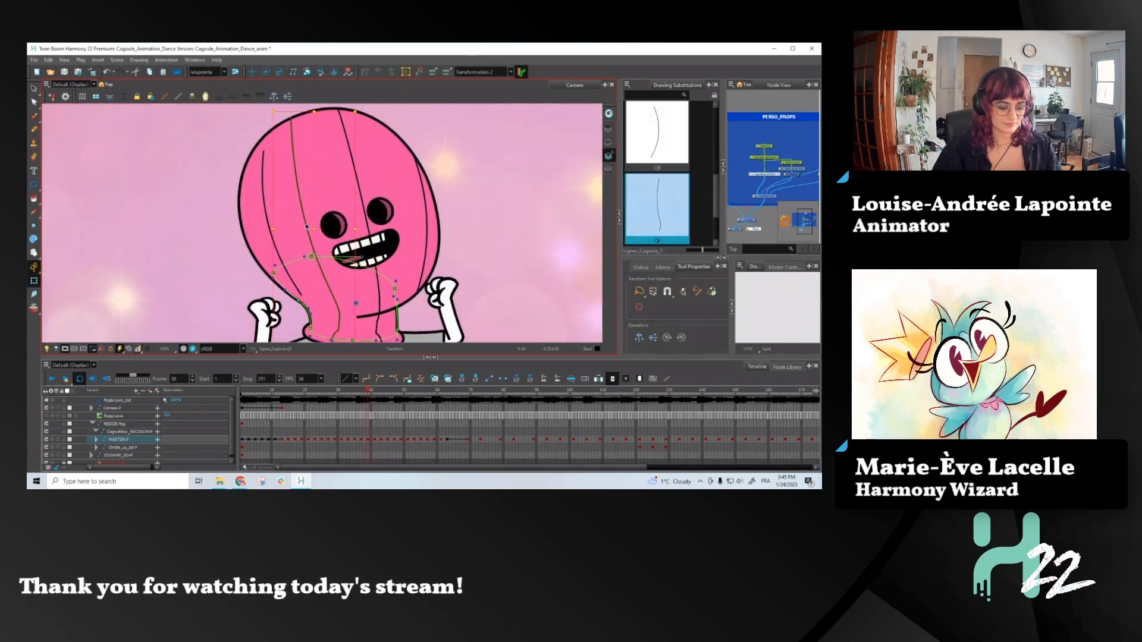
click(378, 72)
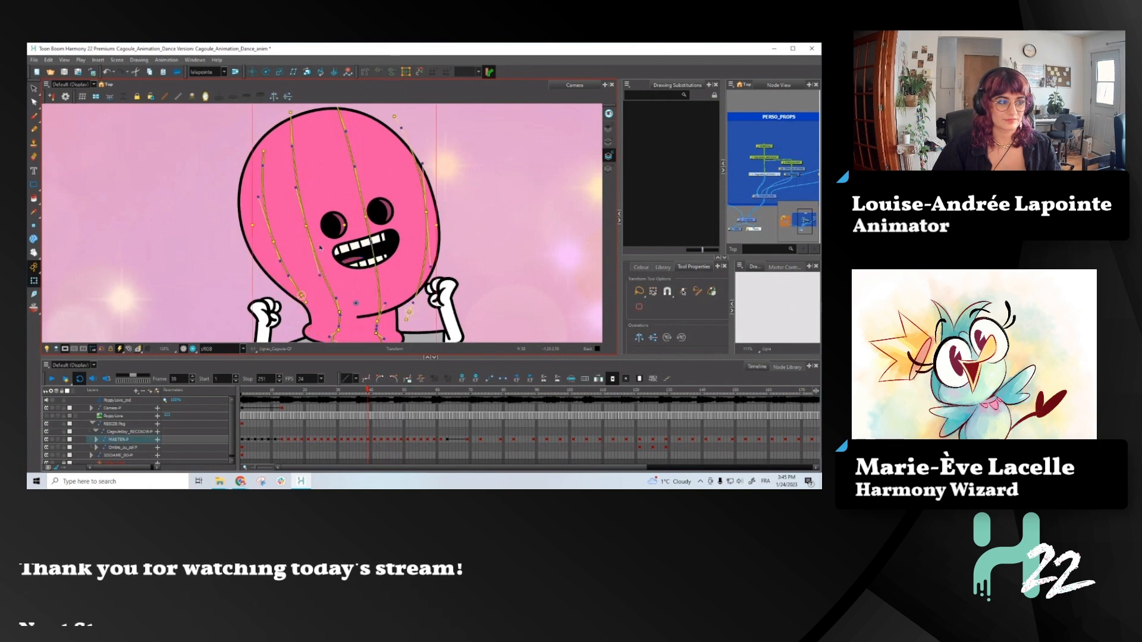
click(304, 298)
drag(307, 301, 308, 304)
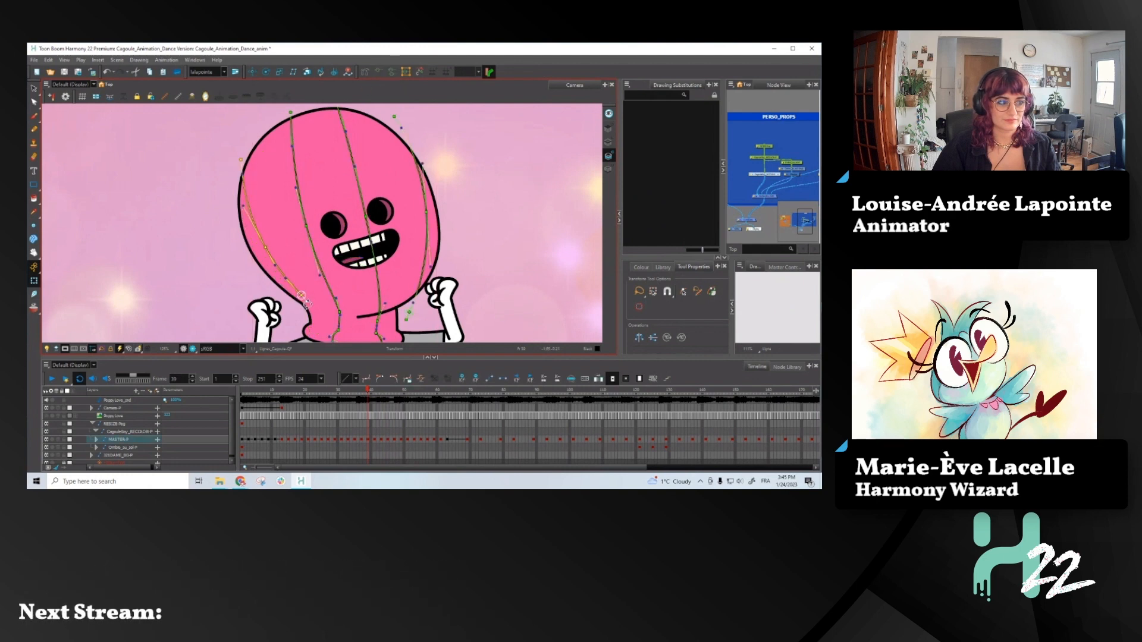
key(comma)
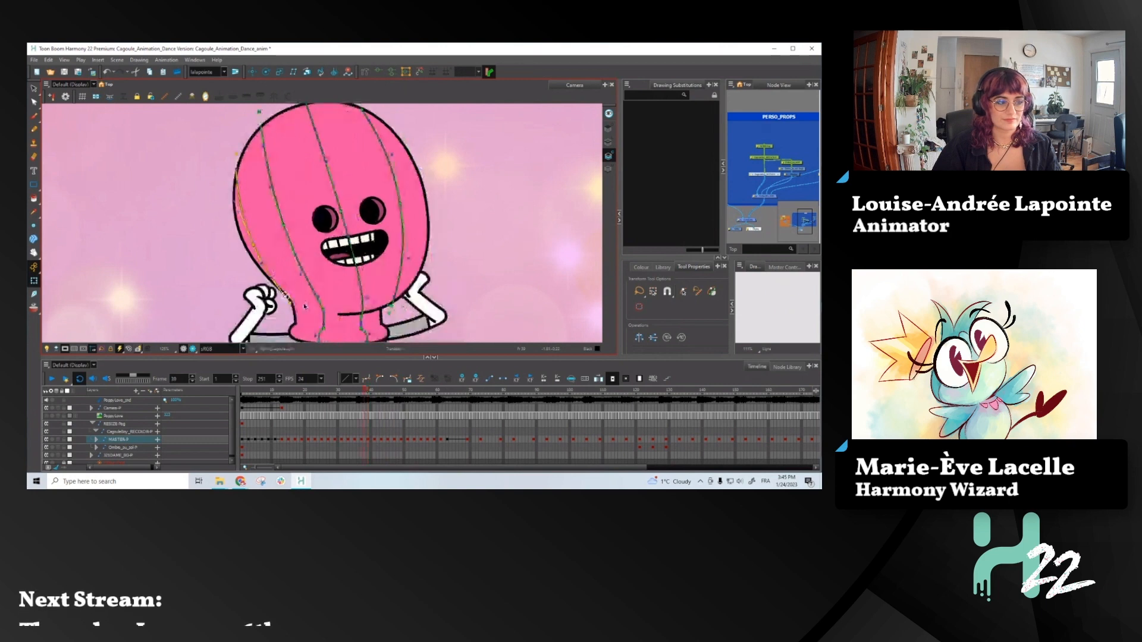
key(period)
key(comma)
key(period)
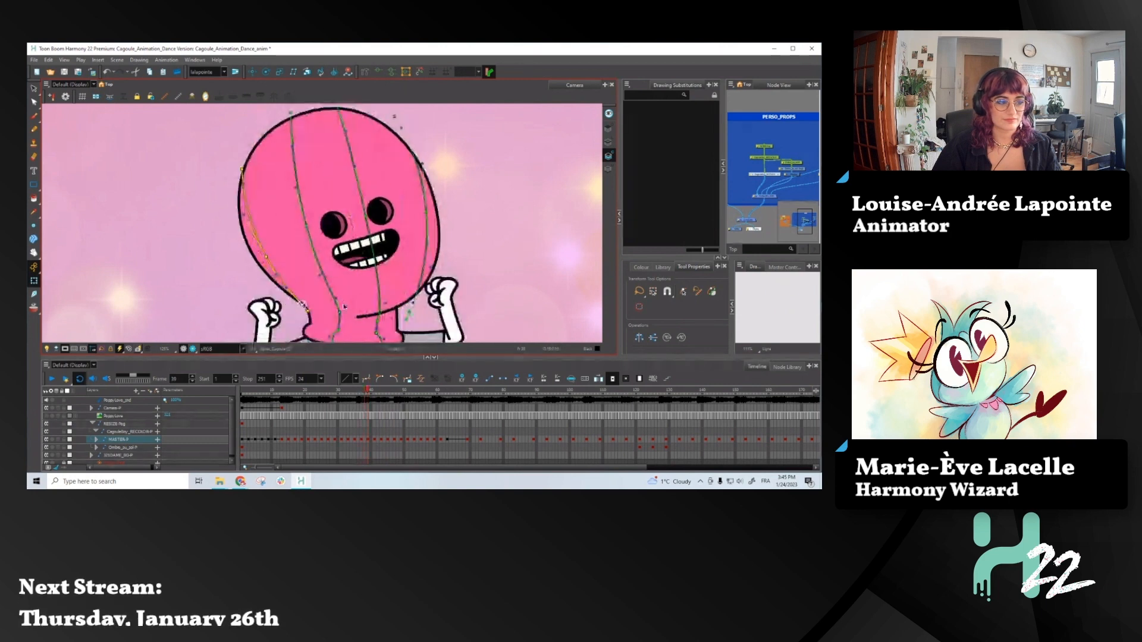
- Enable a transform box on the hood's second line deformer at frame 39, and shift and tilt the line toward the head's outer edge
click(329, 224)
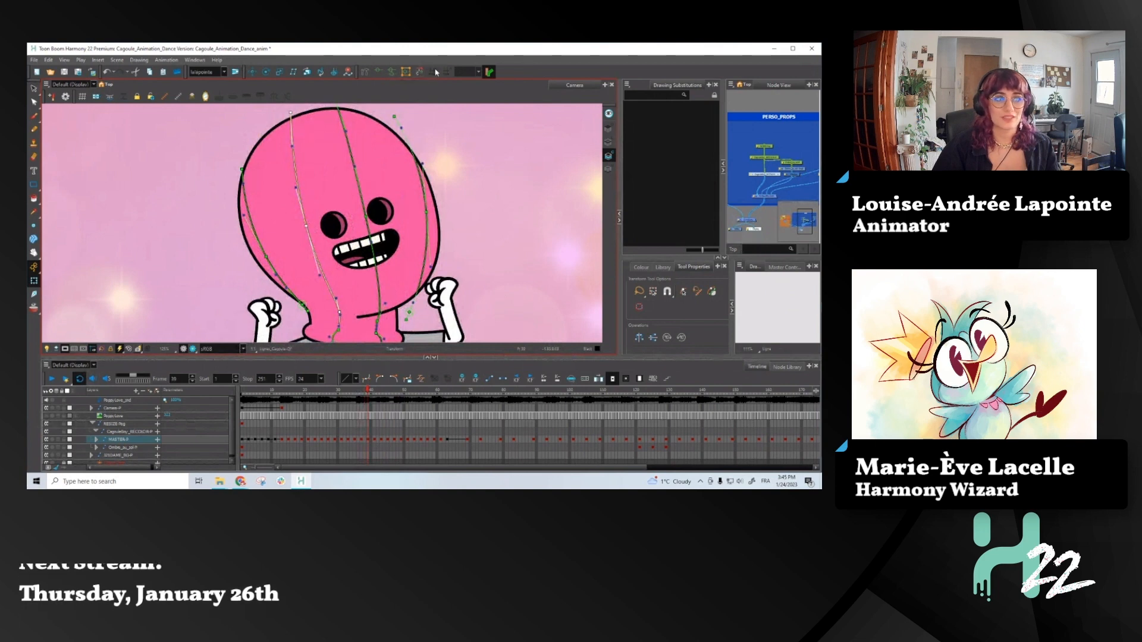
click(406, 72)
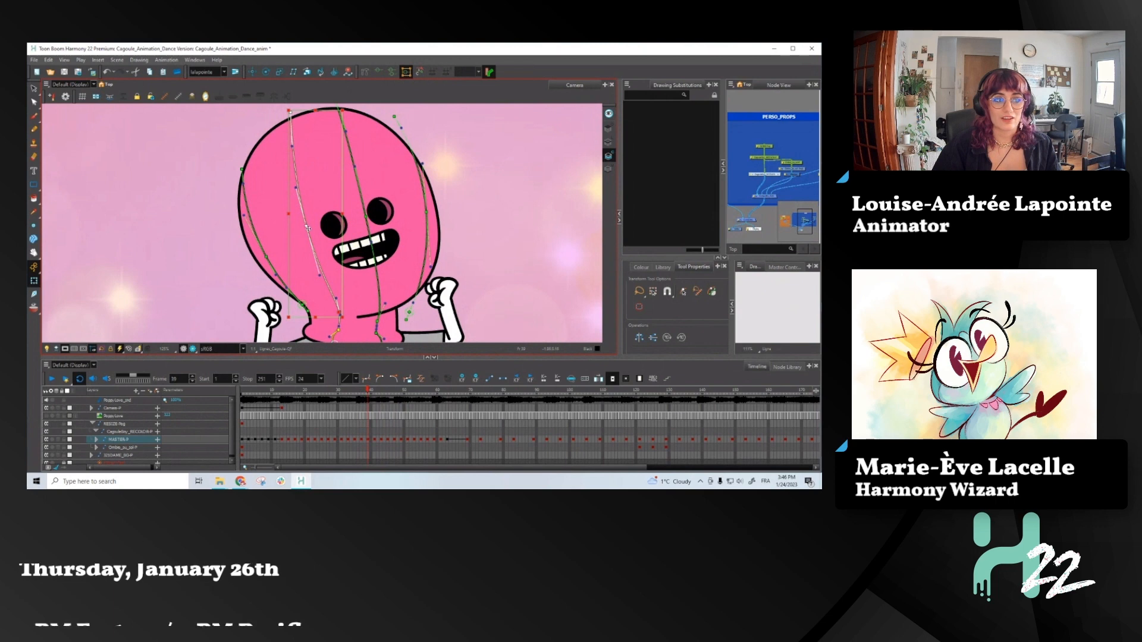
drag(306, 226, 300, 229)
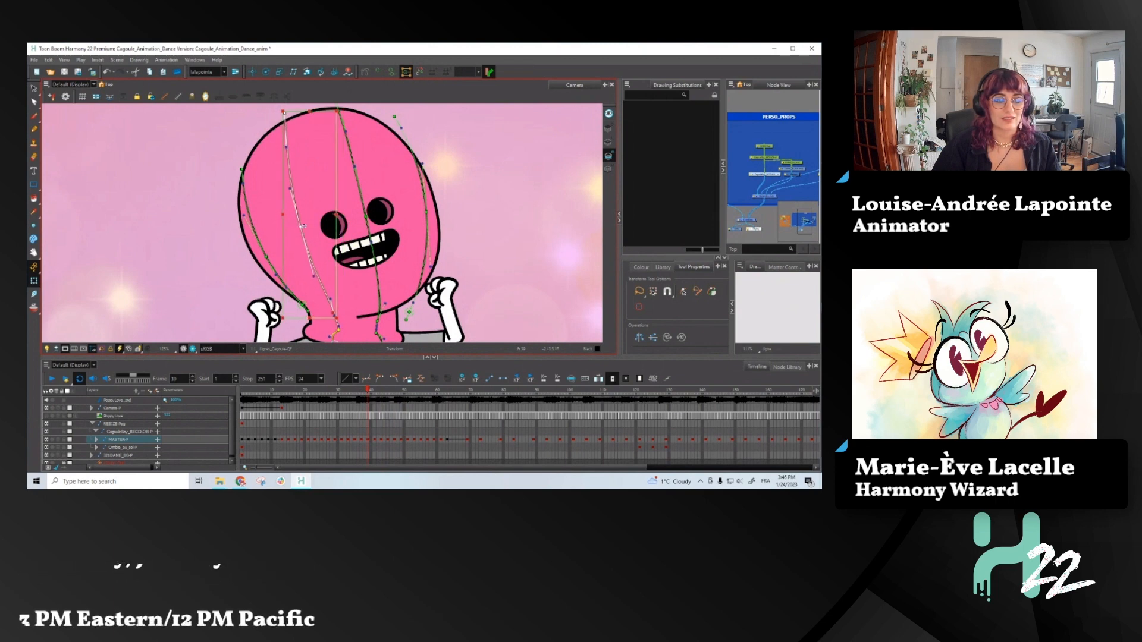
drag(344, 110, 326, 111)
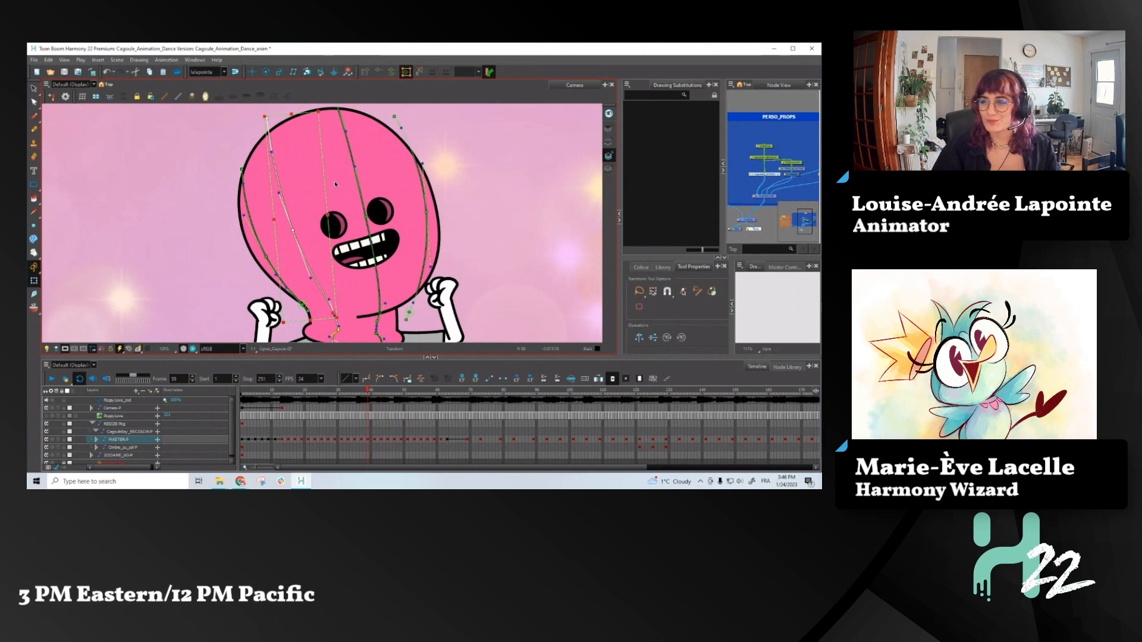
drag(292, 230, 294, 231)
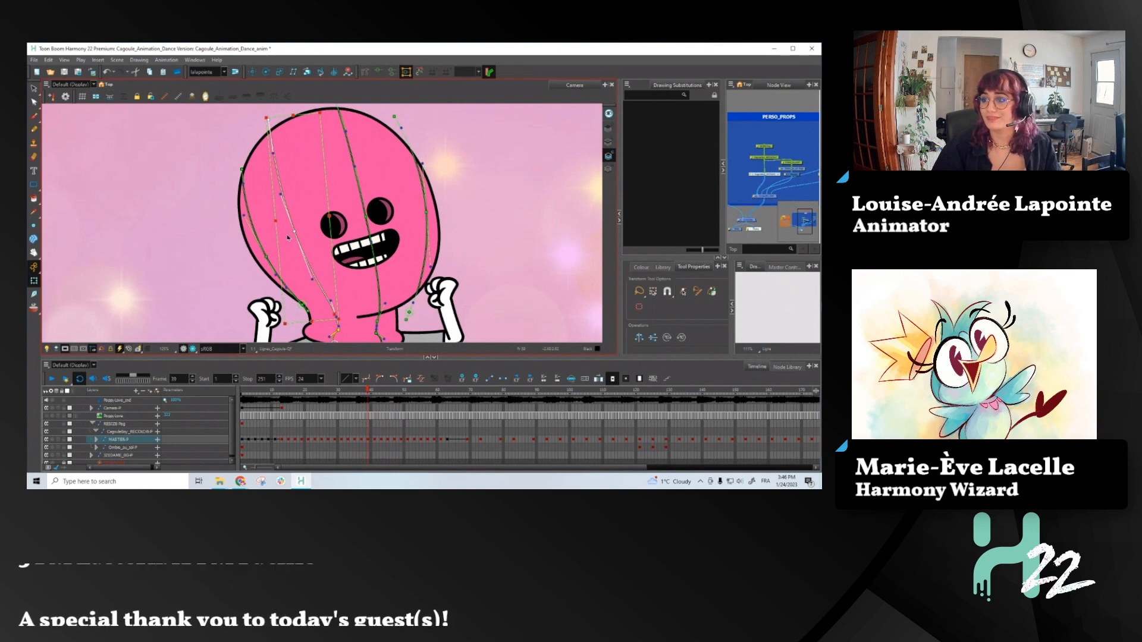
- Enable a transform box on the hood's middle line deformer at frame 39, and shift and tilt the line's upper end with the head
scroll(356, 241, down, 1)
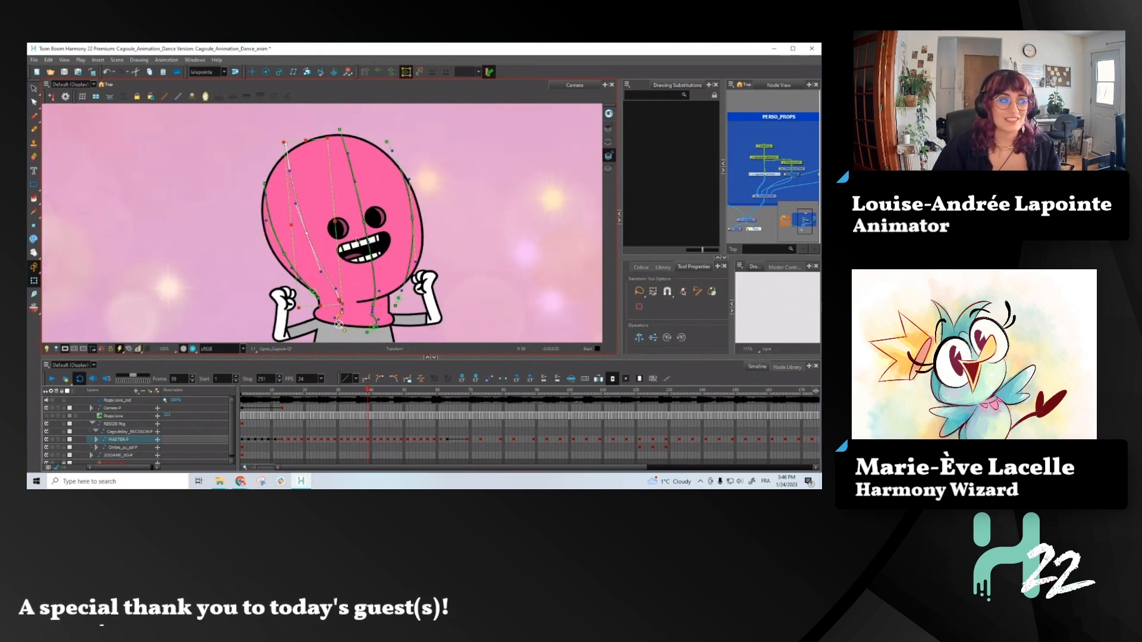
click(366, 225)
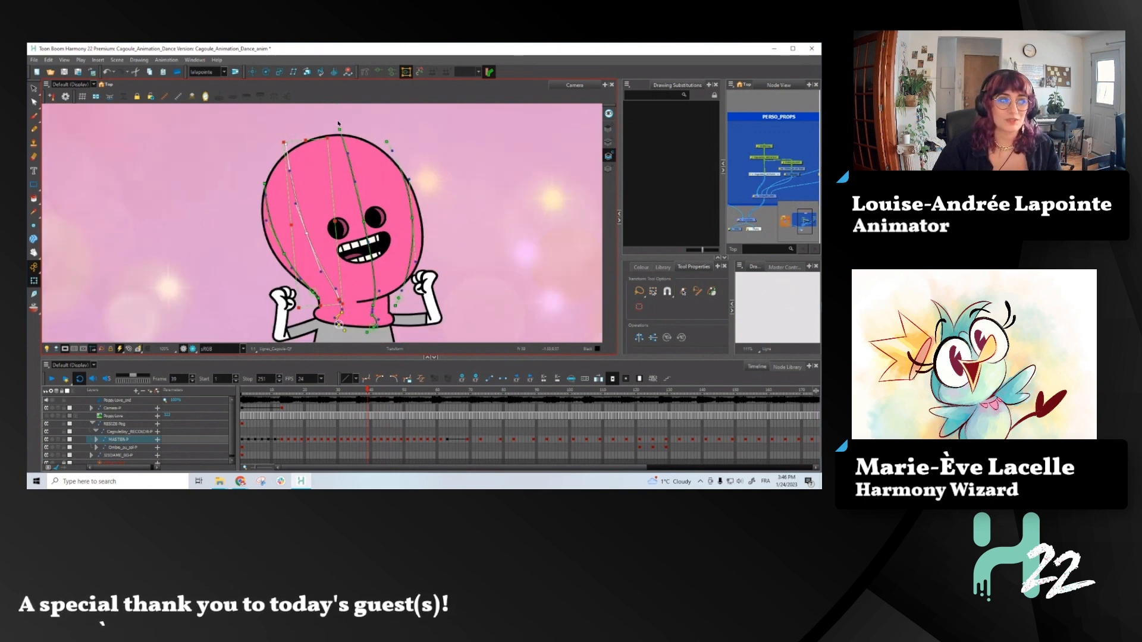
shift+click(365, 223)
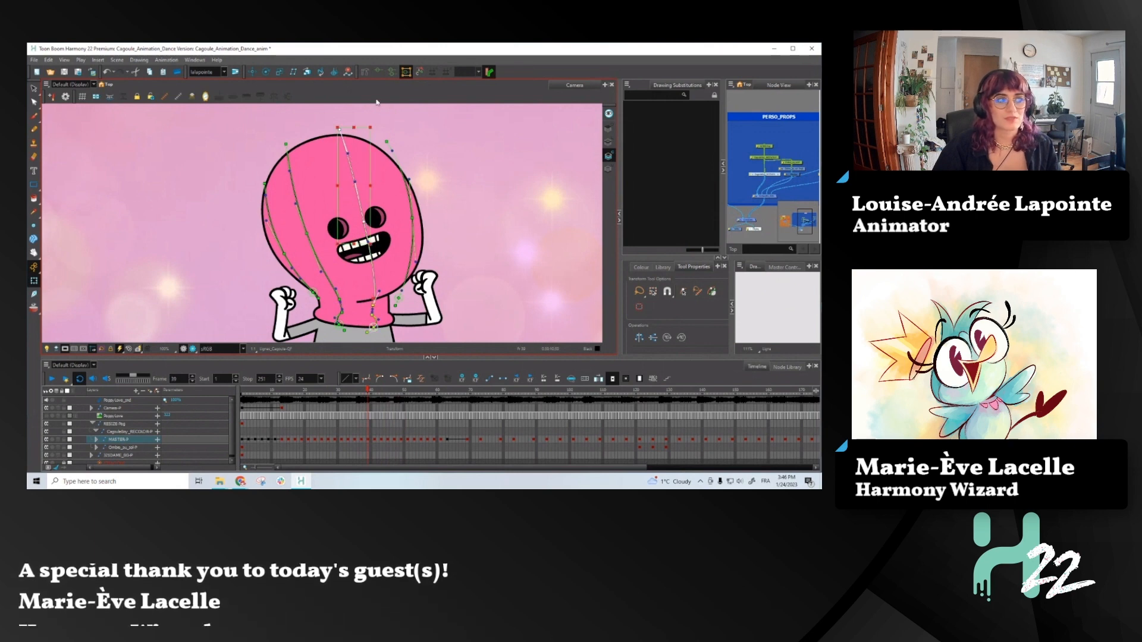
drag(377, 103, 365, 121)
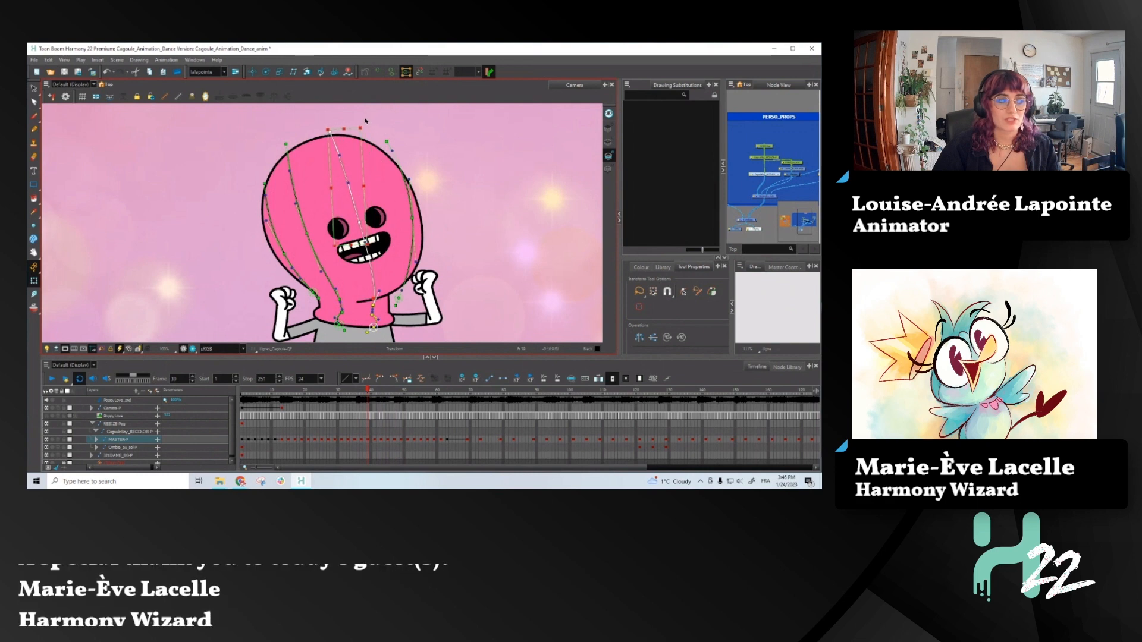
scroll(357, 213, up, 2)
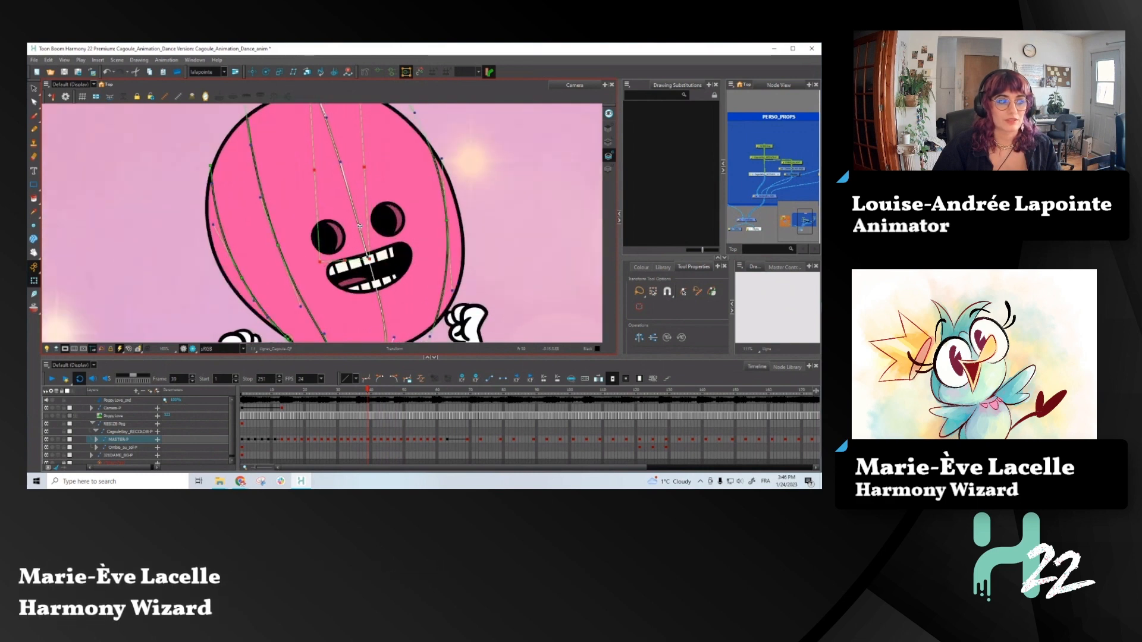
scroll(360, 227, down, 2)
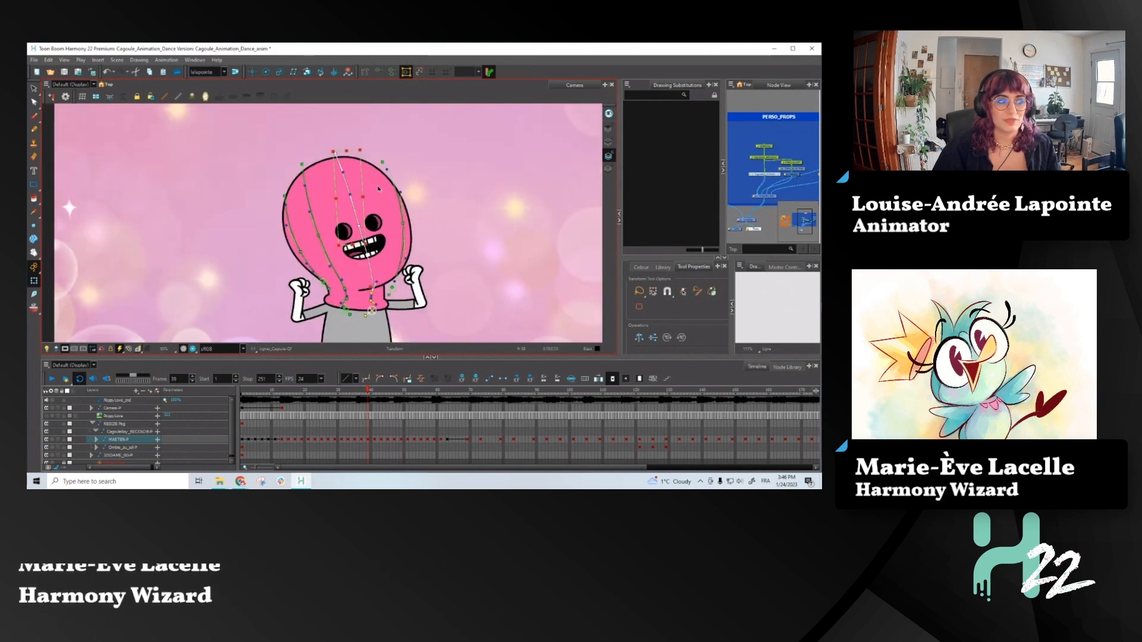
click(343, 153)
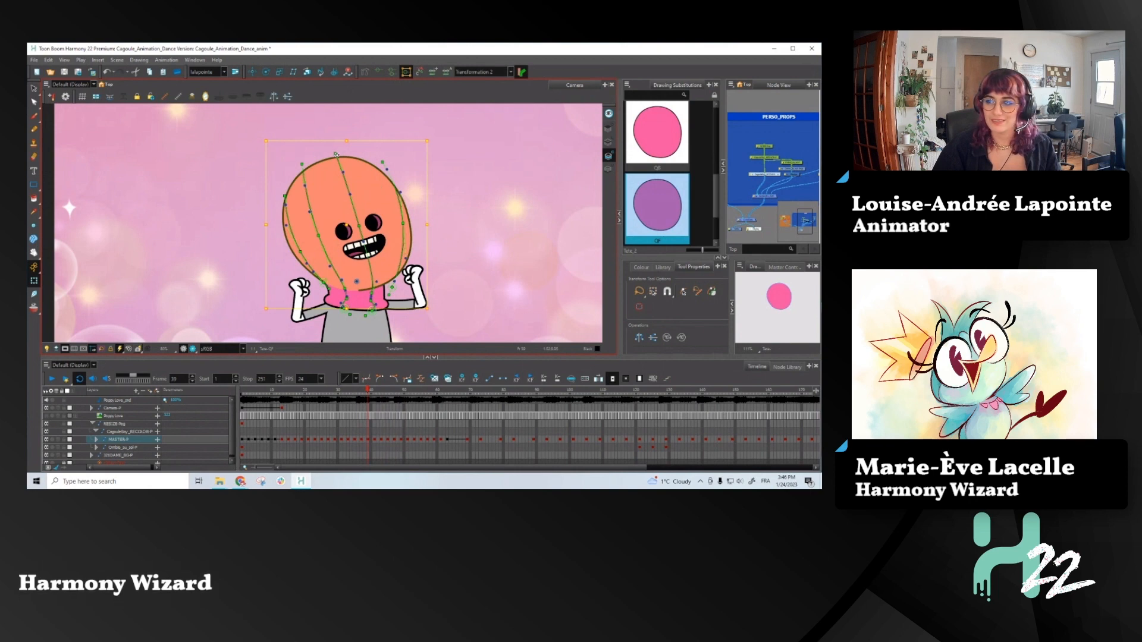
- Raise the middle line's control point where the head meets the neck so it lines up with the chin line
scroll(372, 295, up, 2)
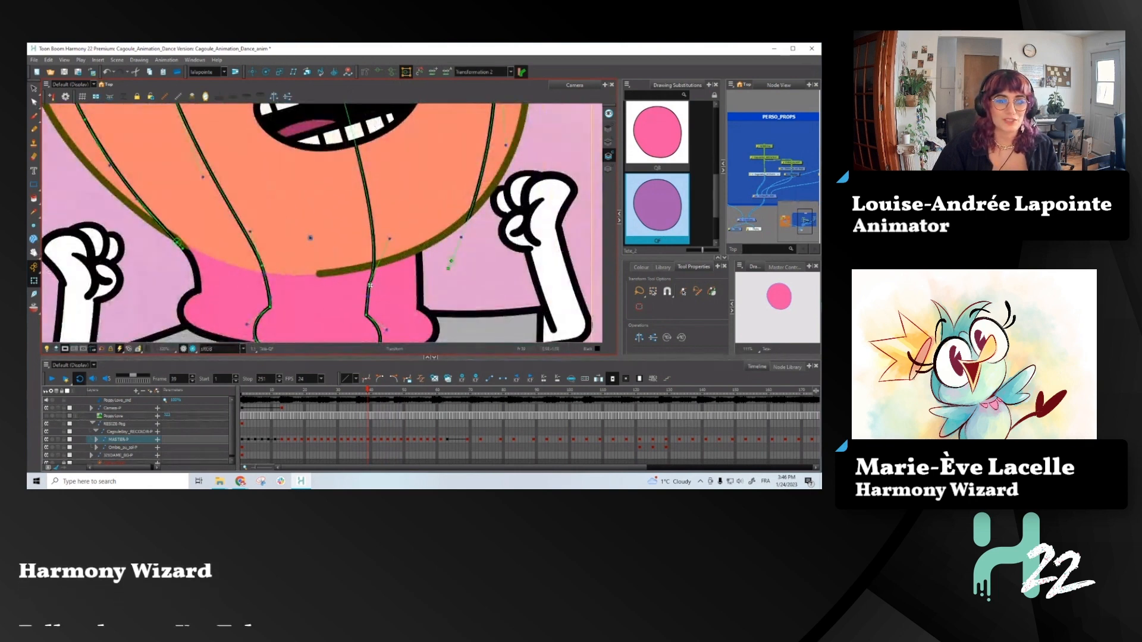
drag(370, 282, 370, 269)
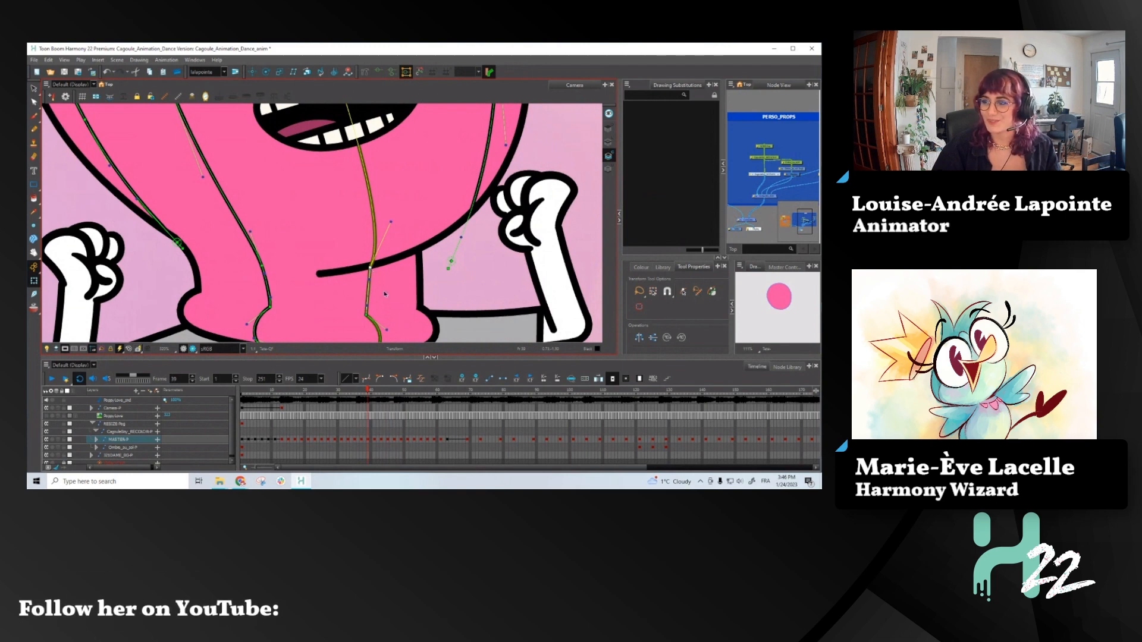
scroll(357, 305, down, 2)
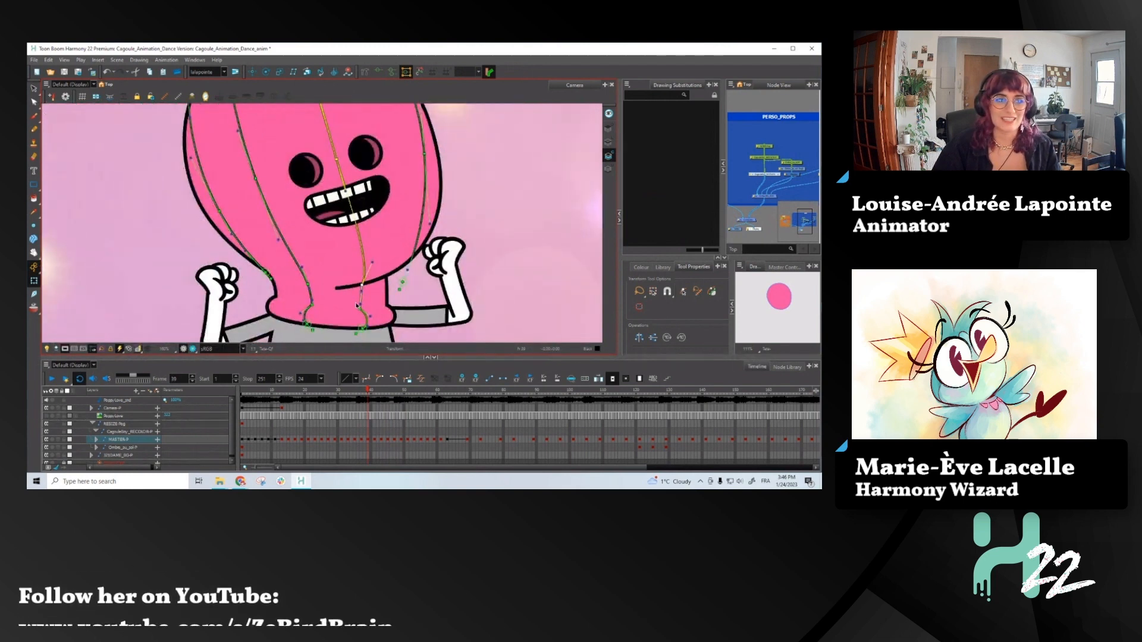
scroll(357, 305, down, 2)
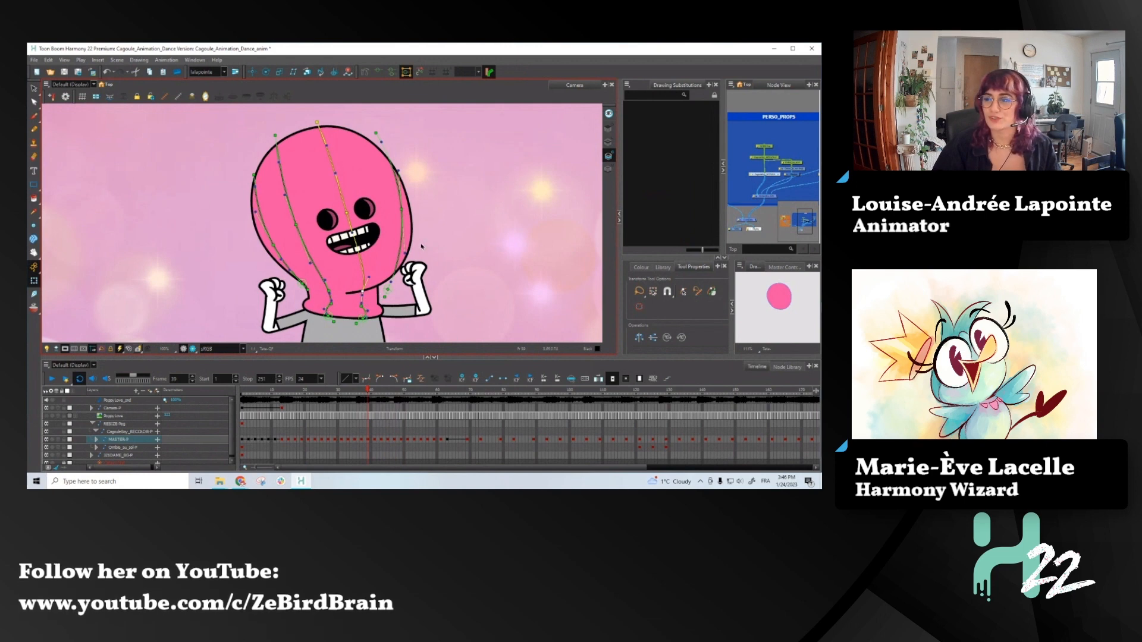
- Reshape the hood line beside the eye on the raised-mouth side, pulling its middle point slightly inward and comparing with the previous pose
click(387, 291)
drag(385, 298, 386, 286)
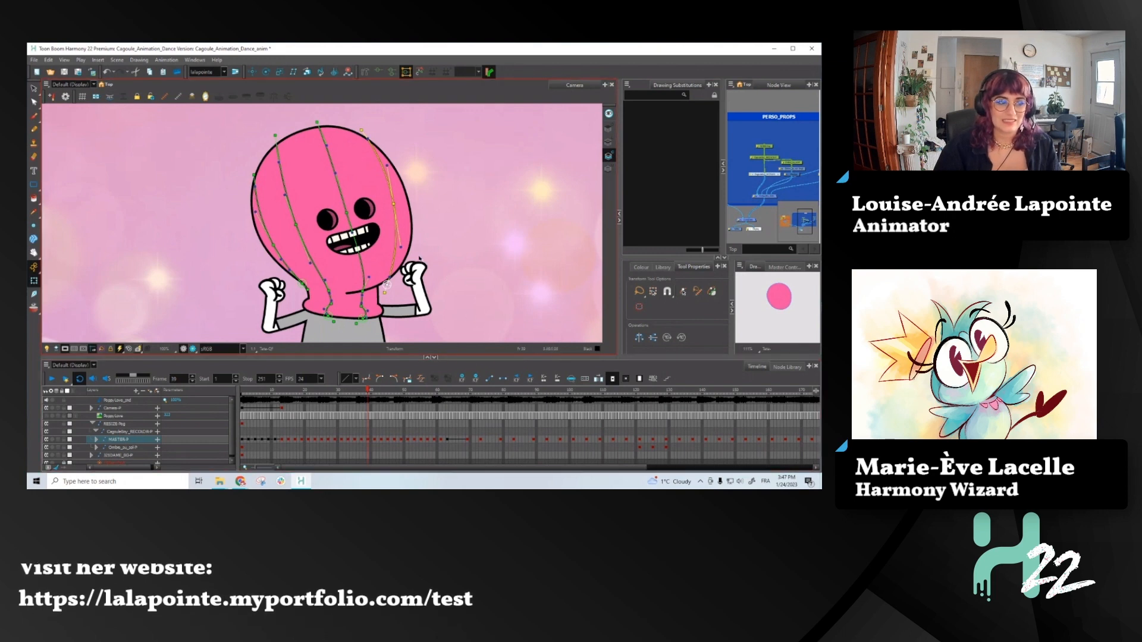
key(comma)
key(period)
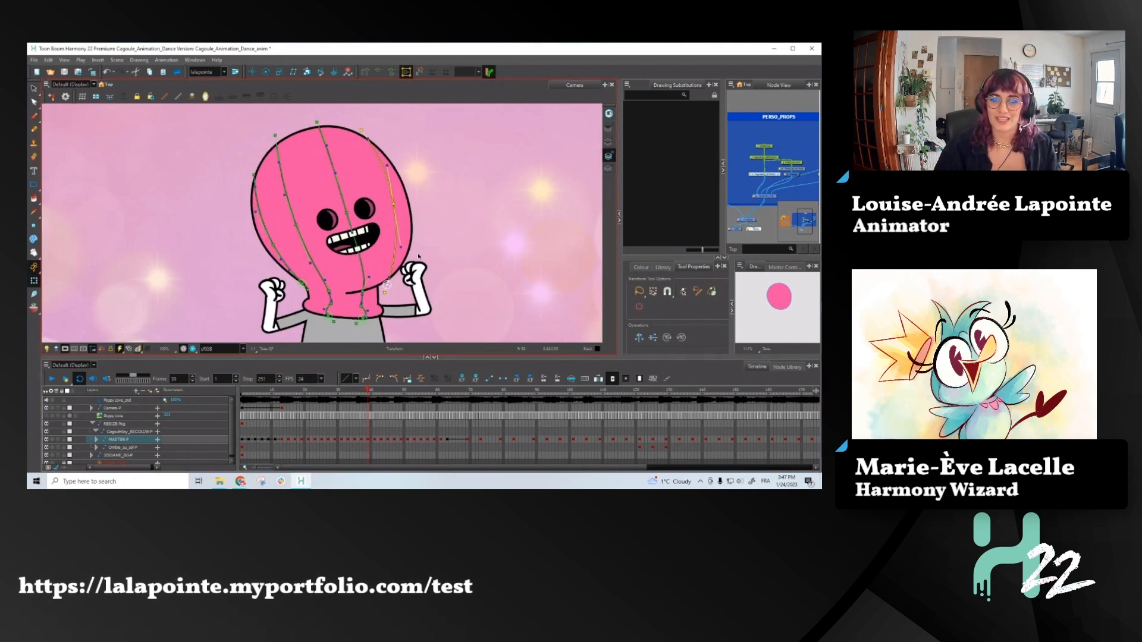
key(comma)
key(period)
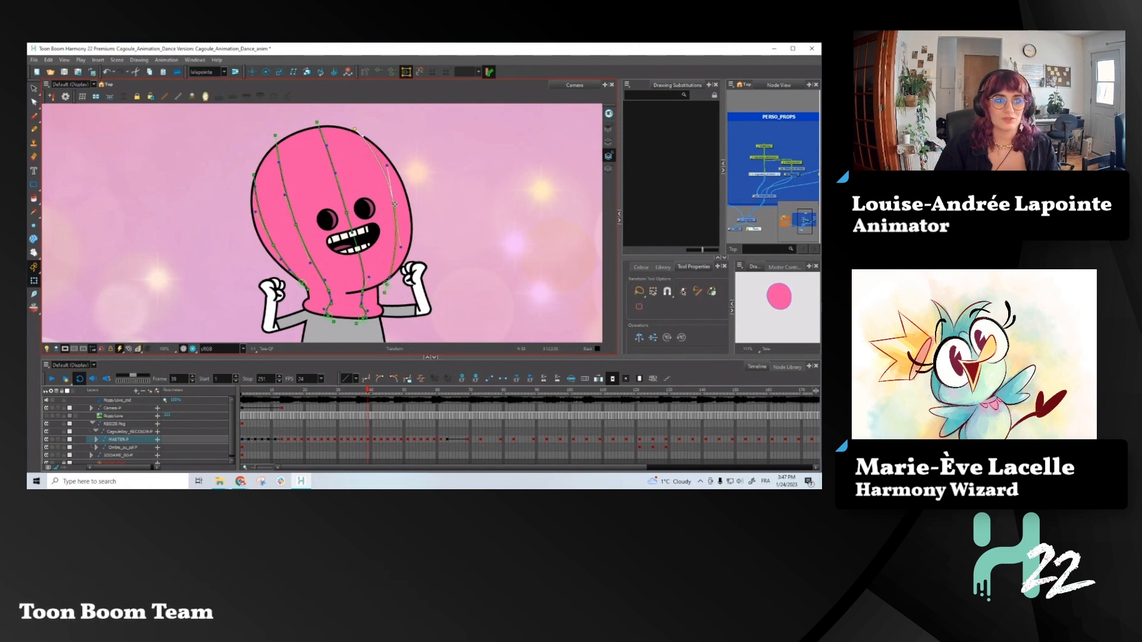
drag(395, 205, 390, 203)
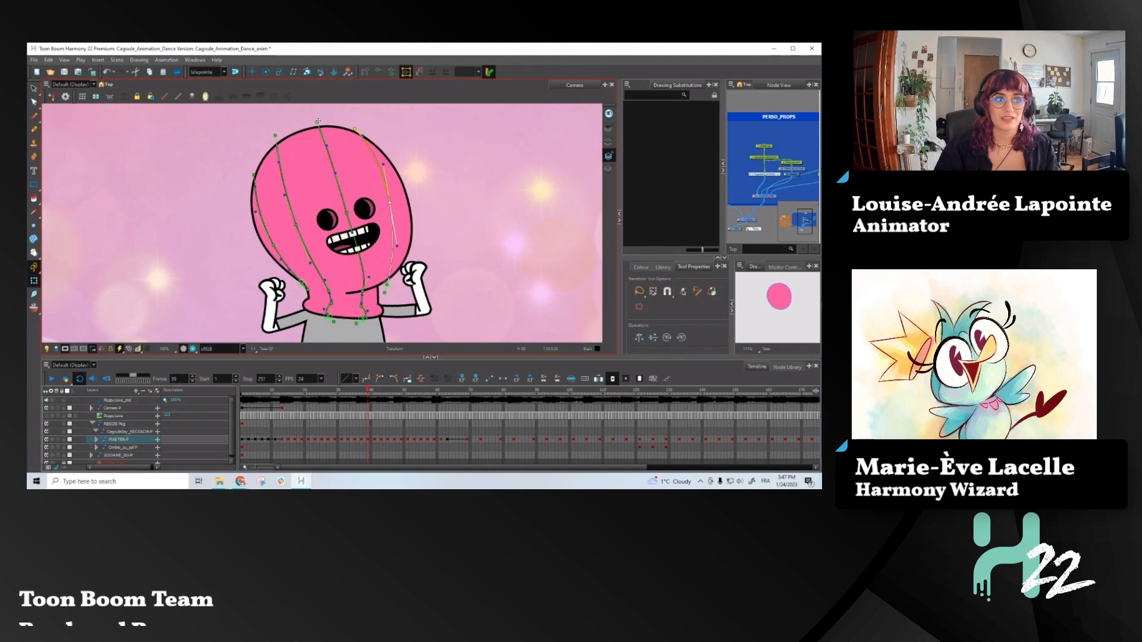
- Shift the upper end points of the middle line and the two lines beyond it toward the head's outer edge, comparing with the previous pose
drag(318, 121, 305, 123)
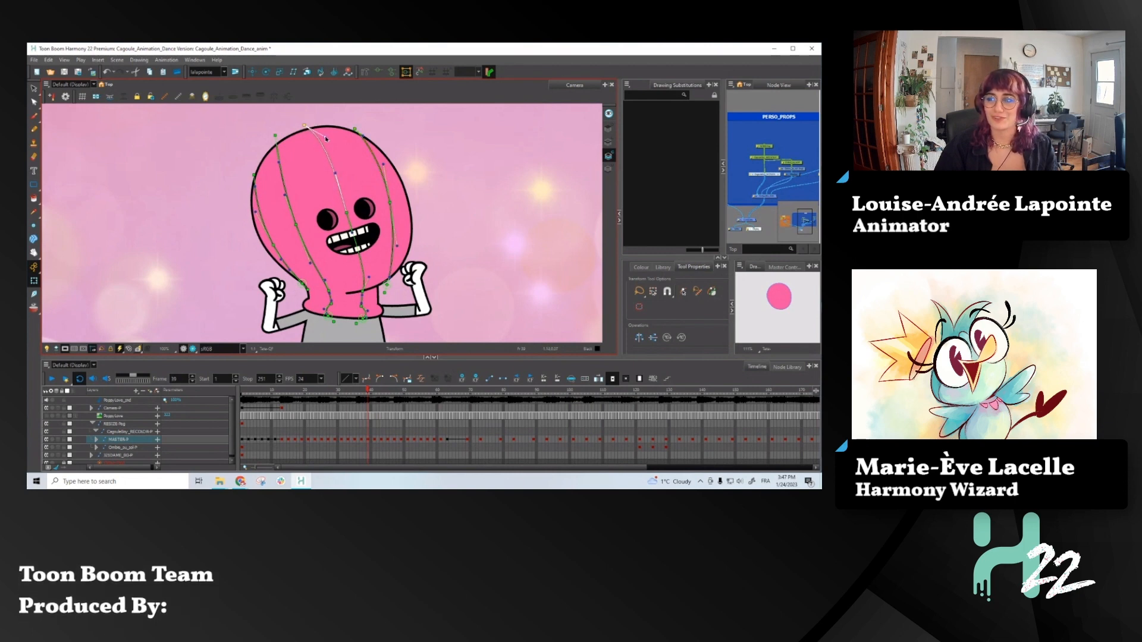
drag(275, 135, 274, 137)
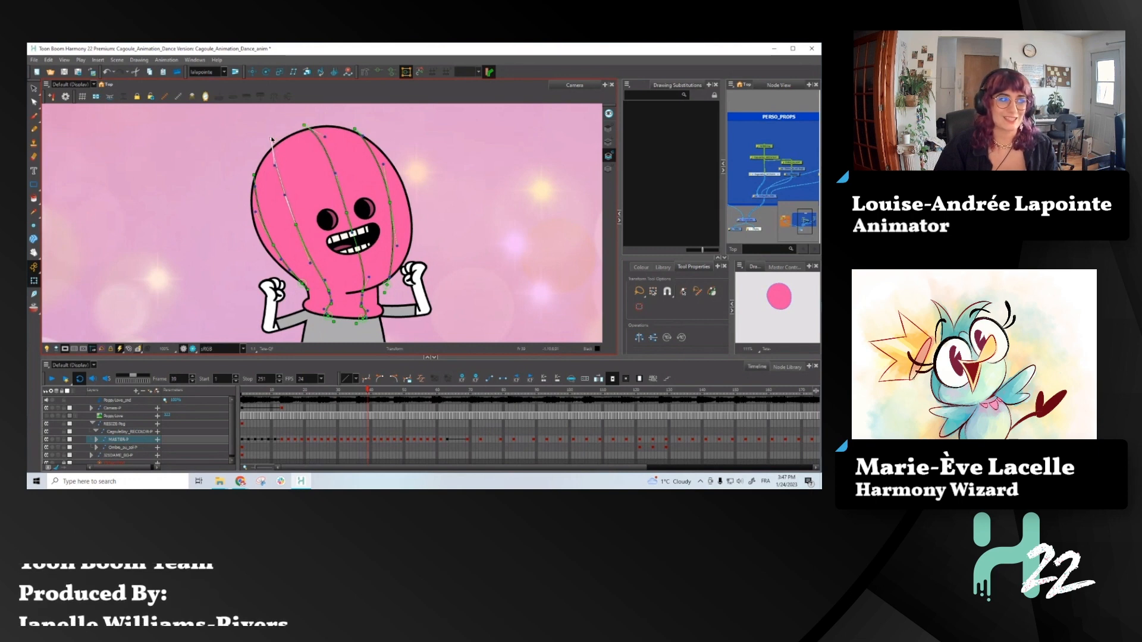
drag(255, 175, 252, 177)
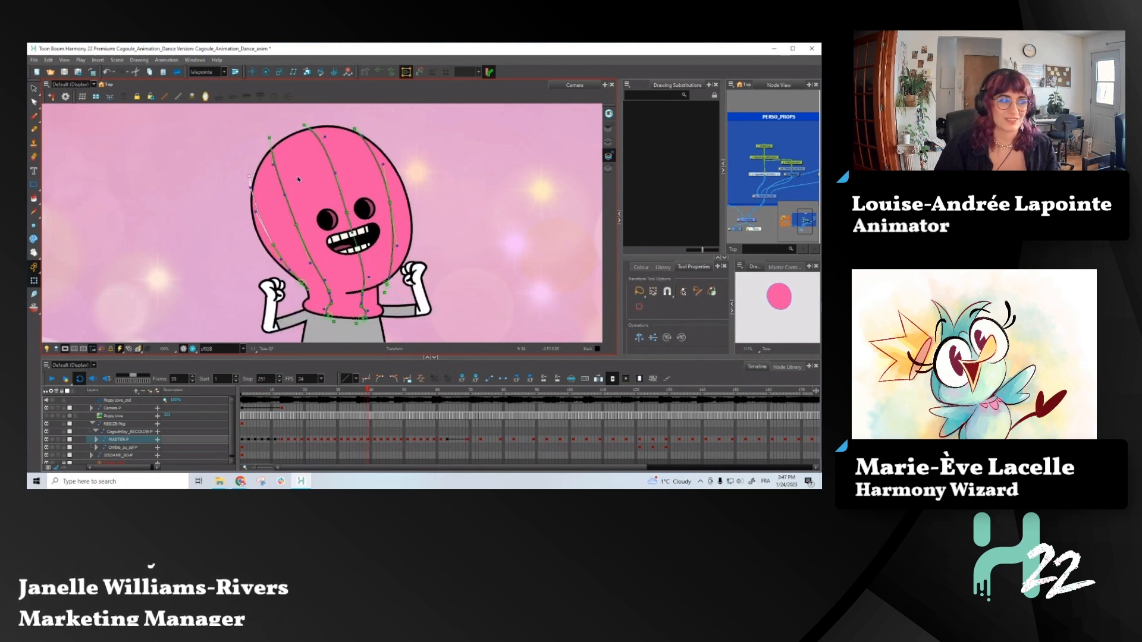
drag(249, 176, 251, 173)
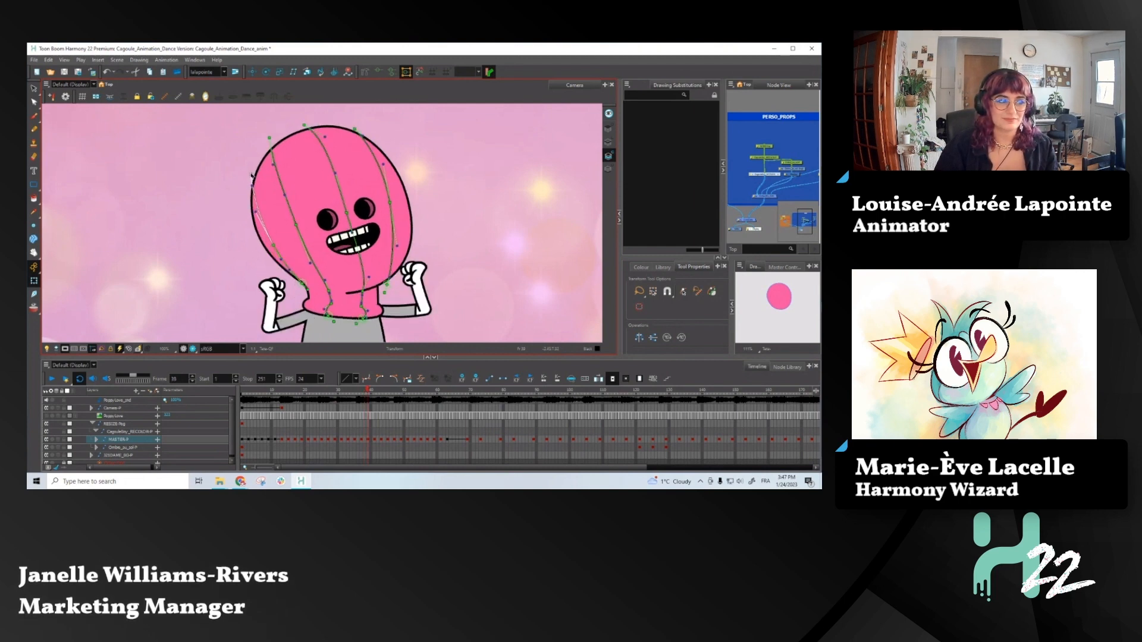
key(comma)
key(period)
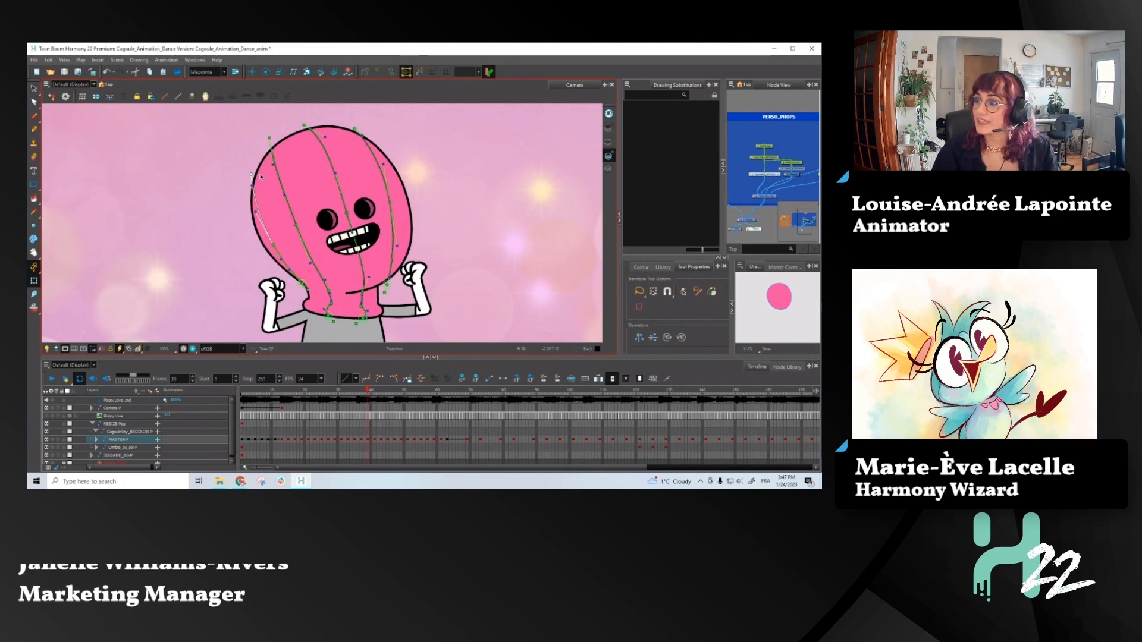
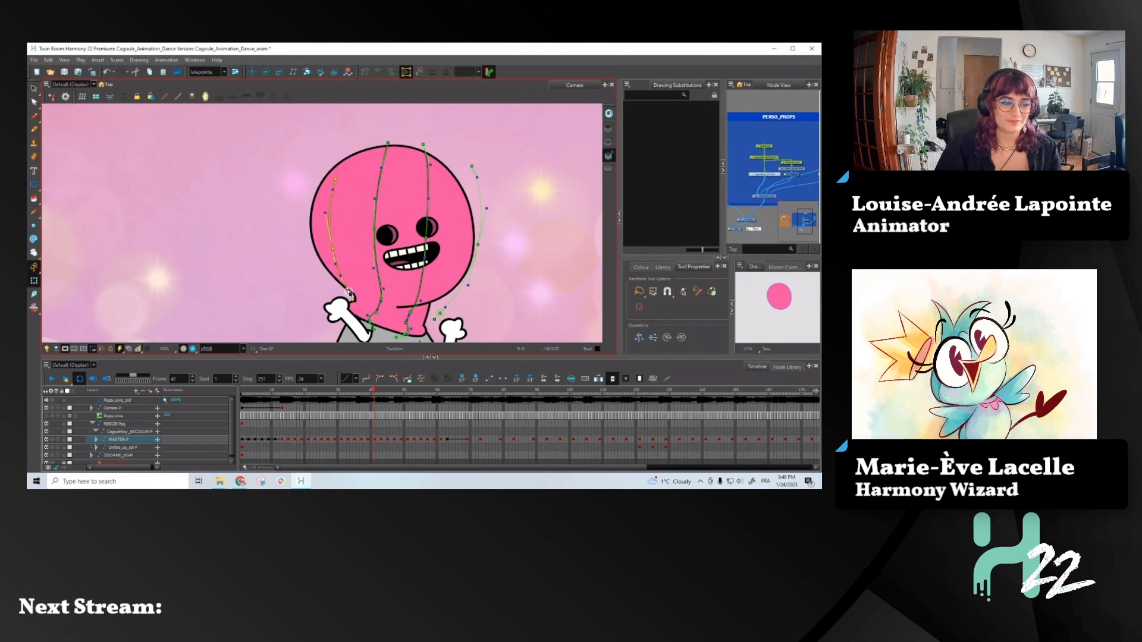
- Raise the upper end of the outermost hood line on the eyeless side at frame 41, and tilt the neighbouring line's upper part outward
drag(333, 248, 331, 242)
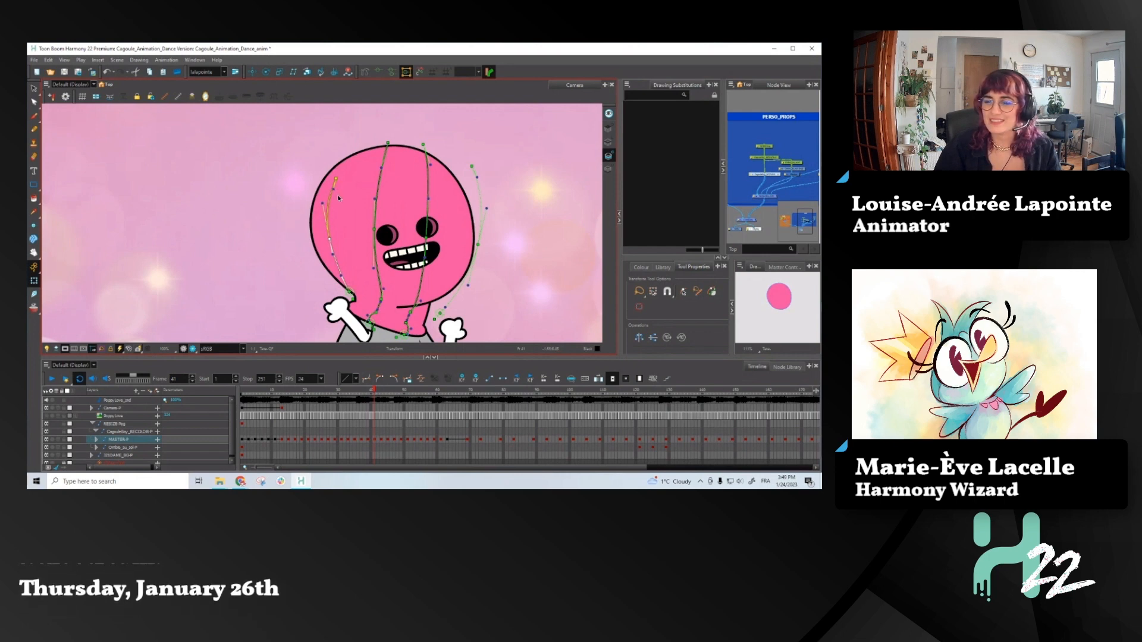
drag(334, 178, 328, 160)
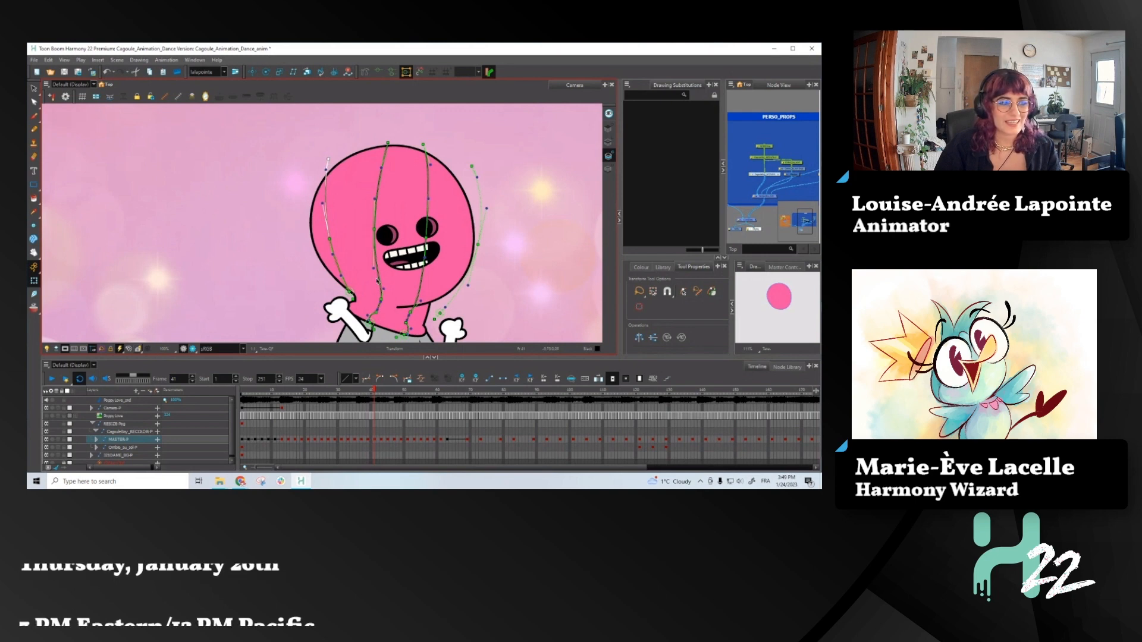
click(375, 231)
click(387, 144)
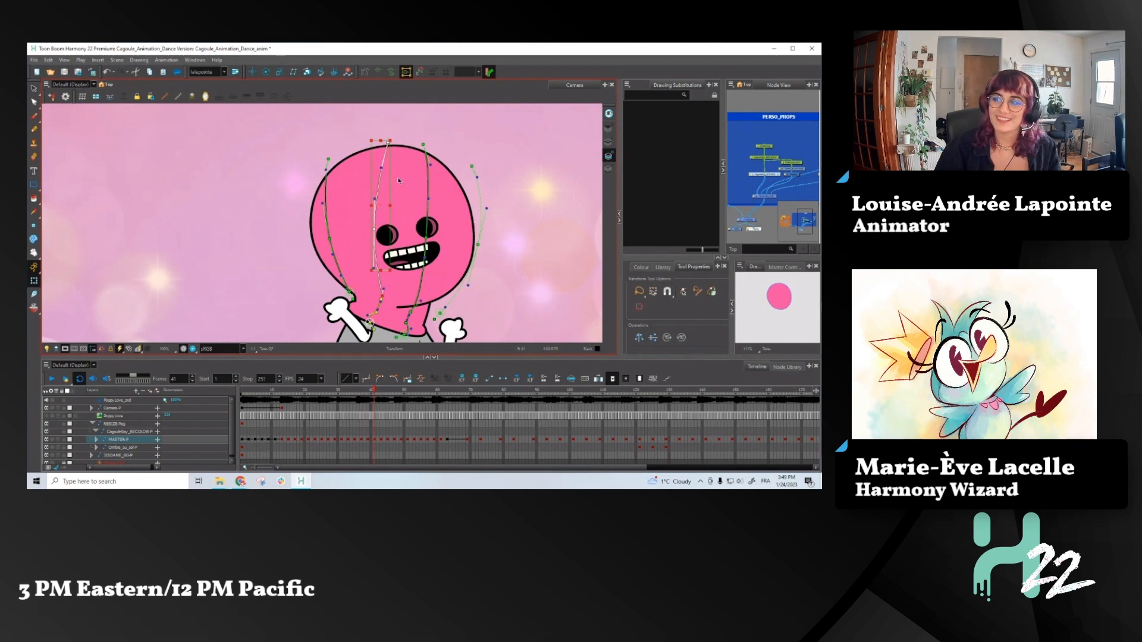
drag(393, 140, 355, 143)
drag(359, 231, 357, 236)
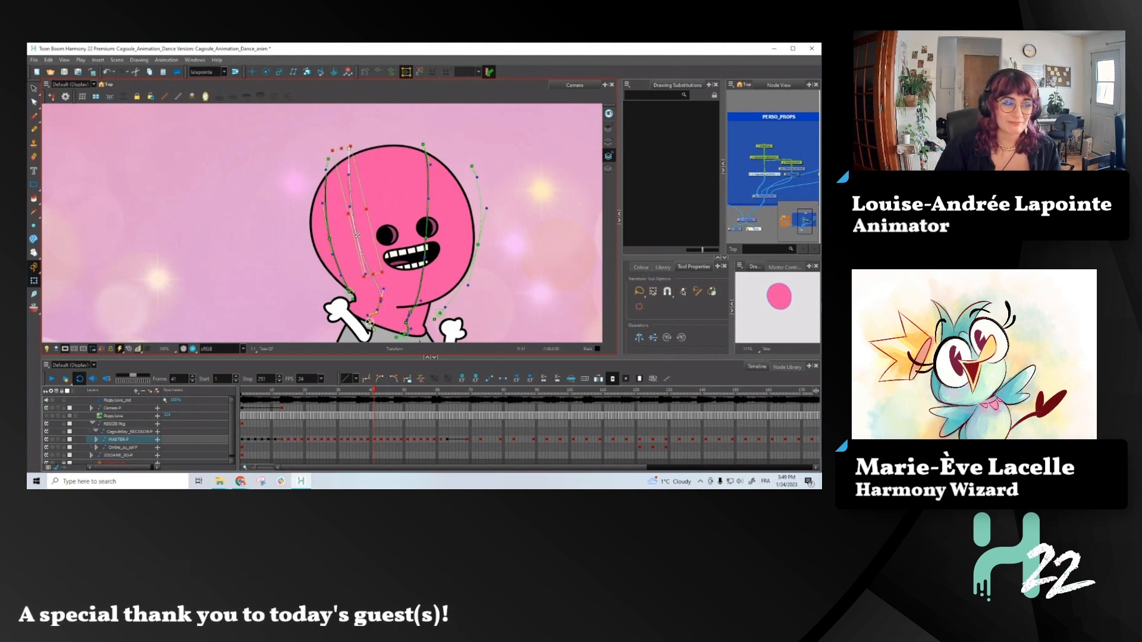
drag(356, 141, 352, 142)
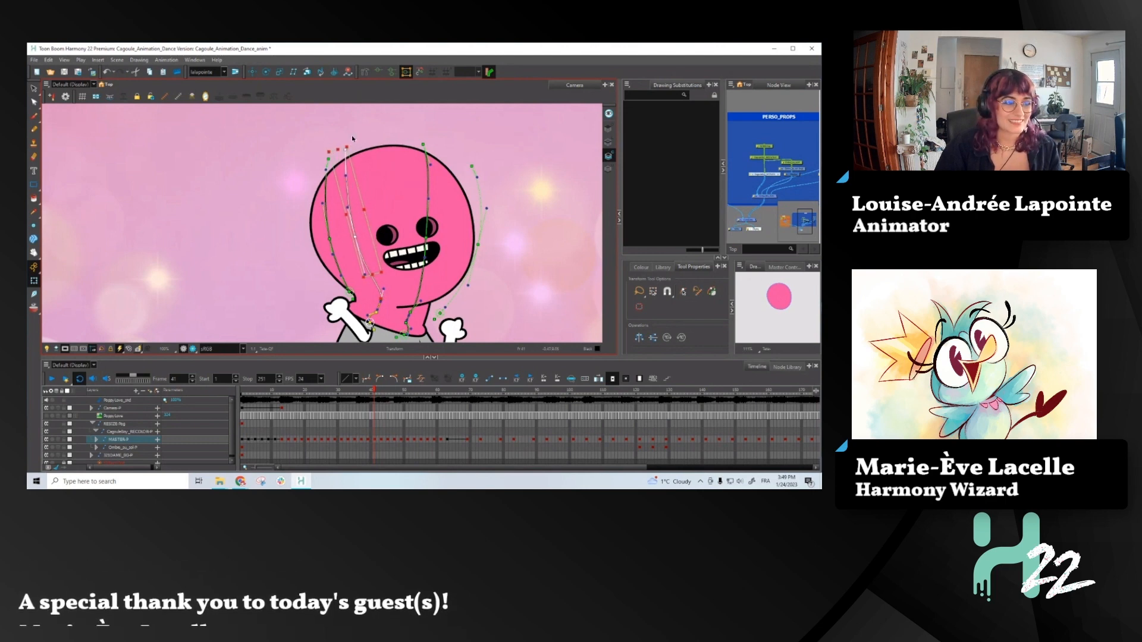
- Shift and tilt the outermost hood line's upper part to the head's edge with a transform box, slightly adjusting its lower curve
click(331, 247)
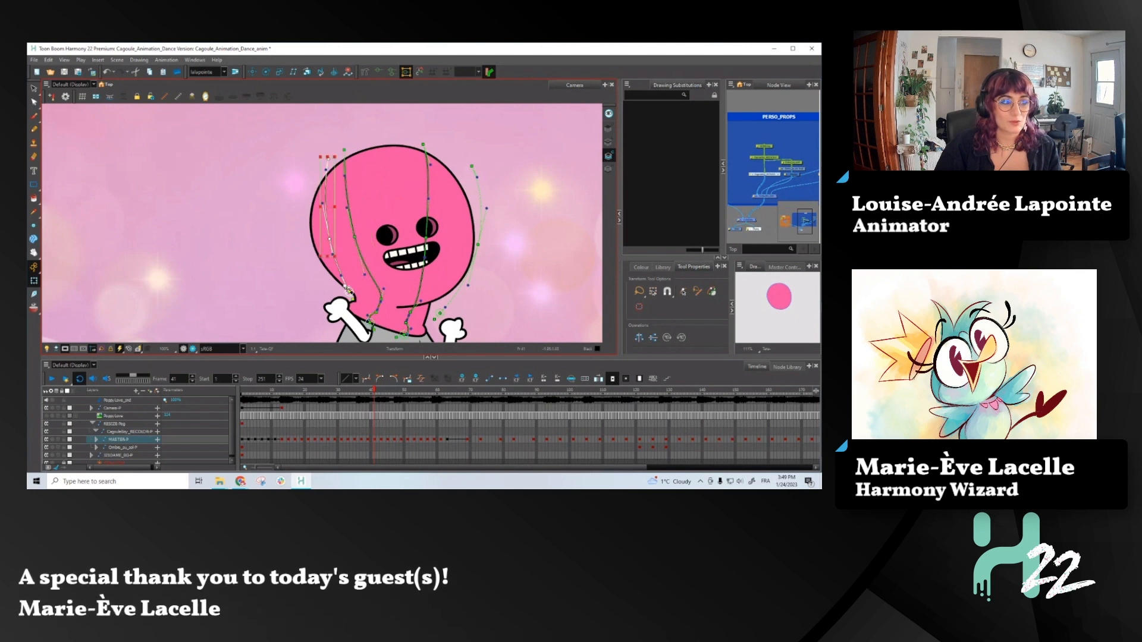
drag(346, 152, 326, 139)
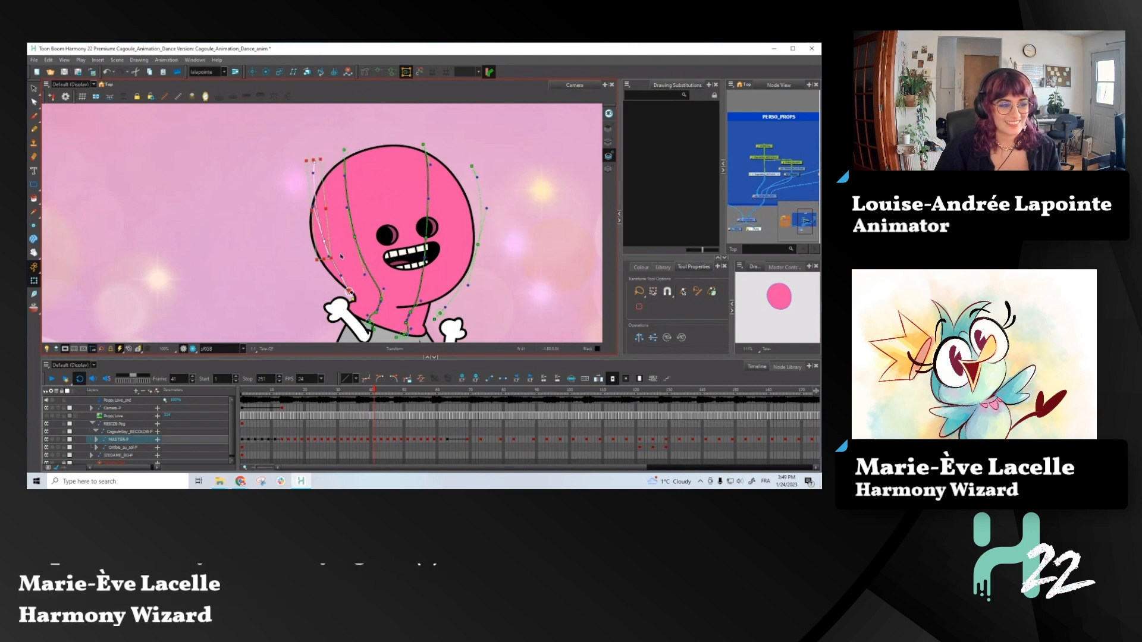
drag(342, 276, 340, 276)
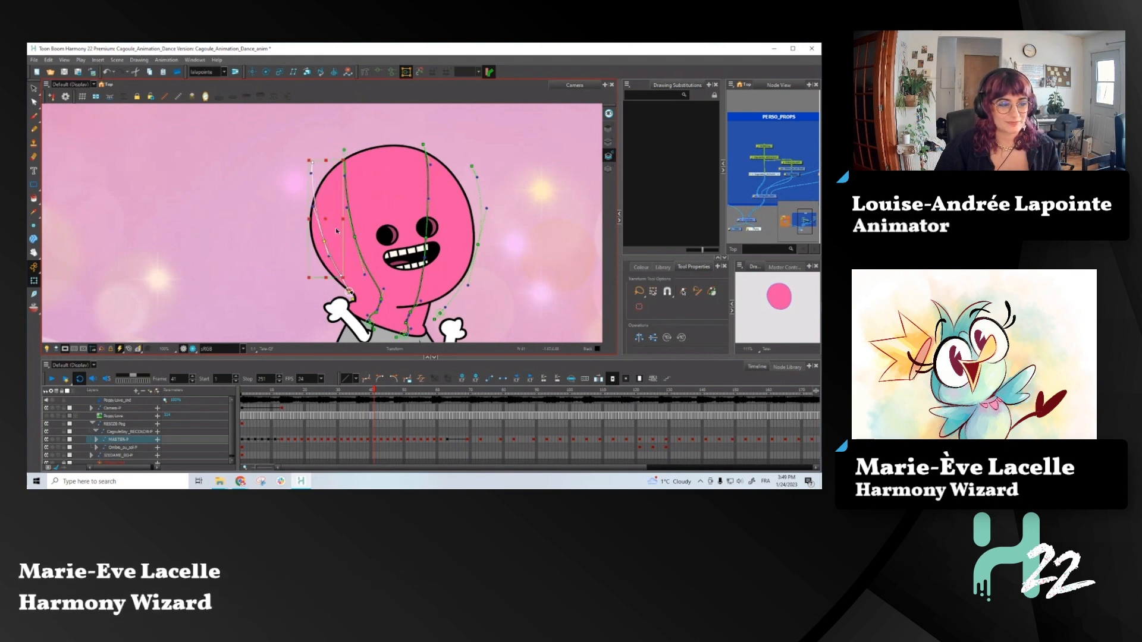
click(292, 197)
click(312, 162)
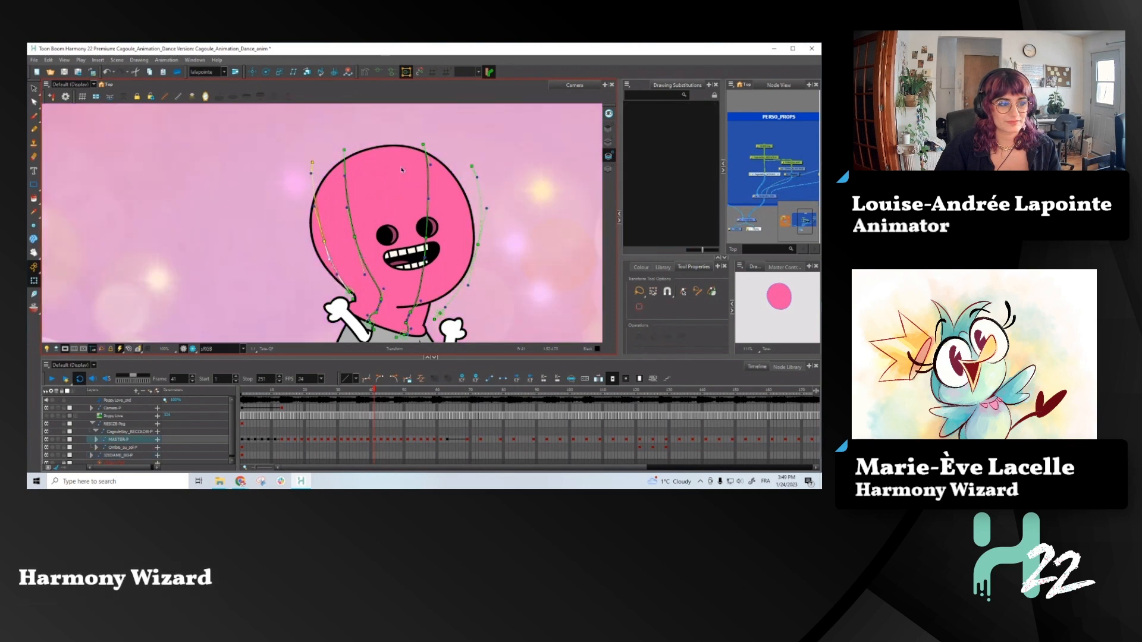
- Tilt the upper part of the hood line passing between the eyes toward the eyeless side and check its curve at the neck
click(424, 143)
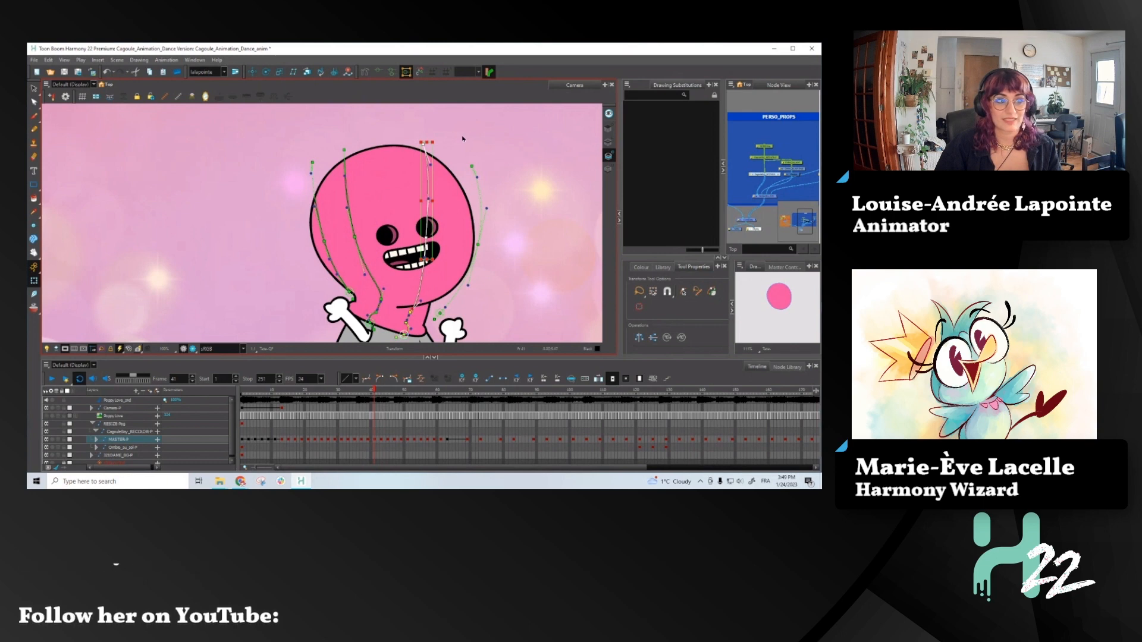
drag(443, 144, 395, 140)
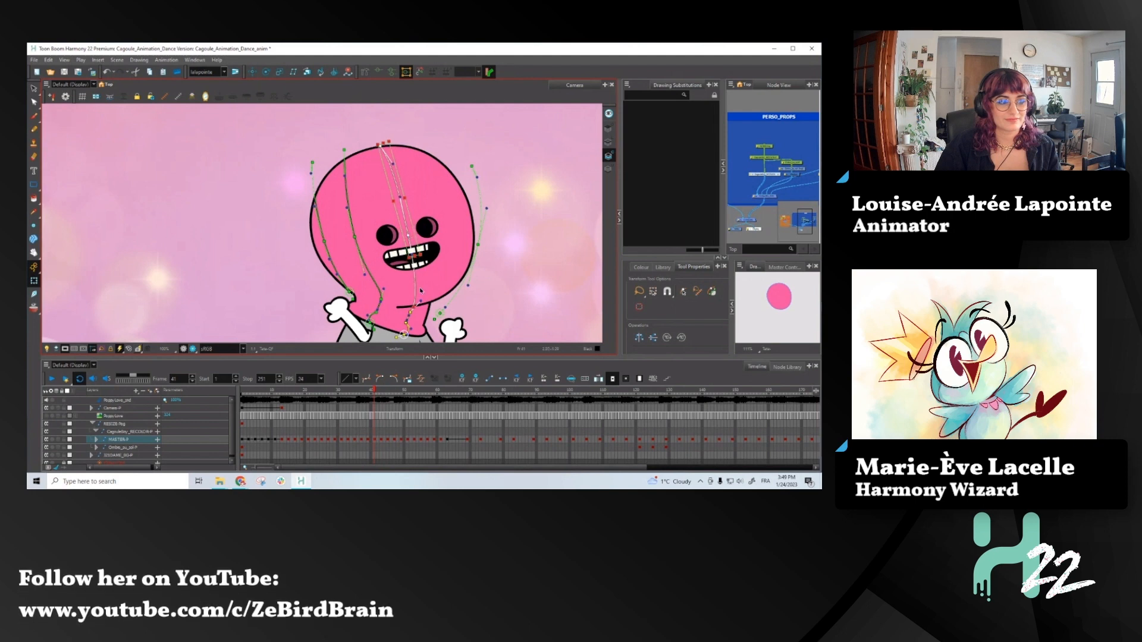
scroll(409, 316, up, 5)
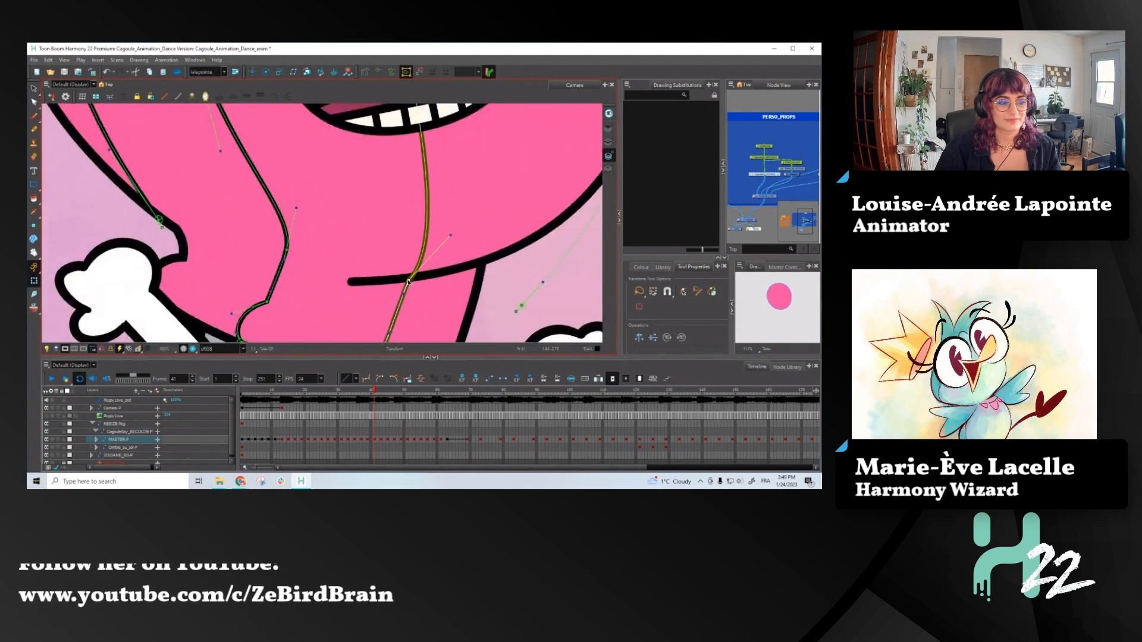
scroll(395, 296, down, 5)
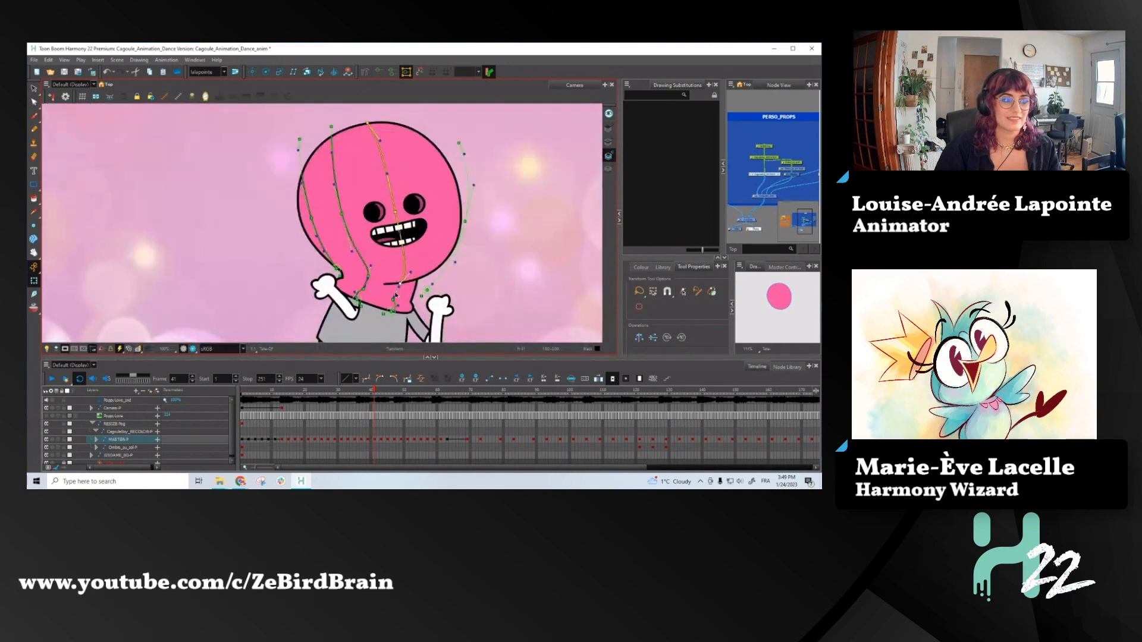
scroll(396, 296, up, 4)
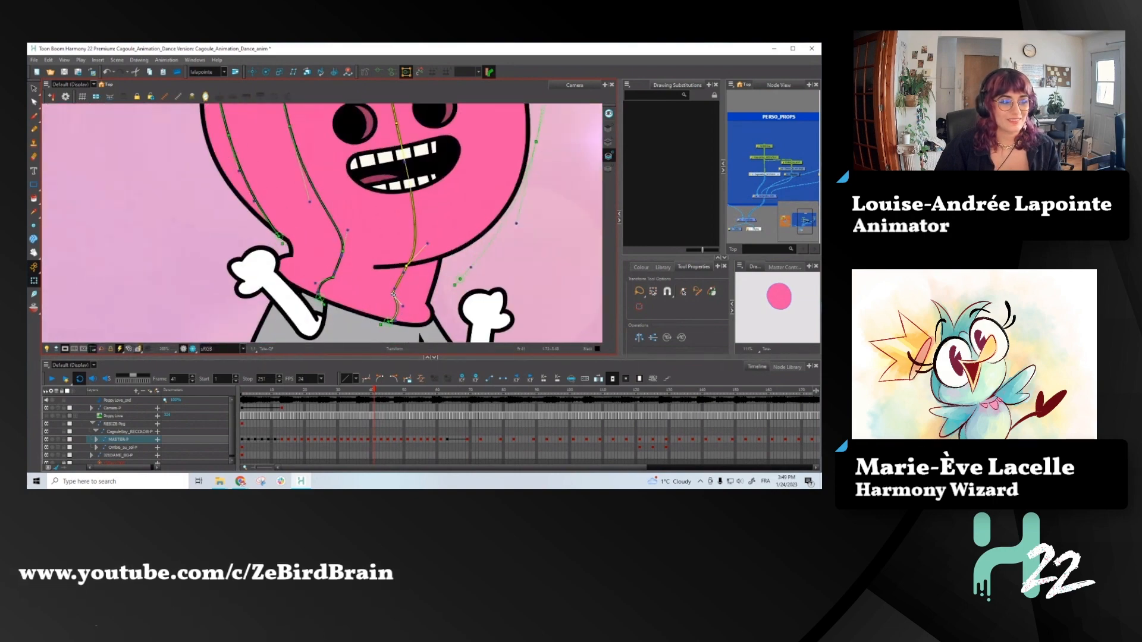
scroll(411, 302, down, 5)
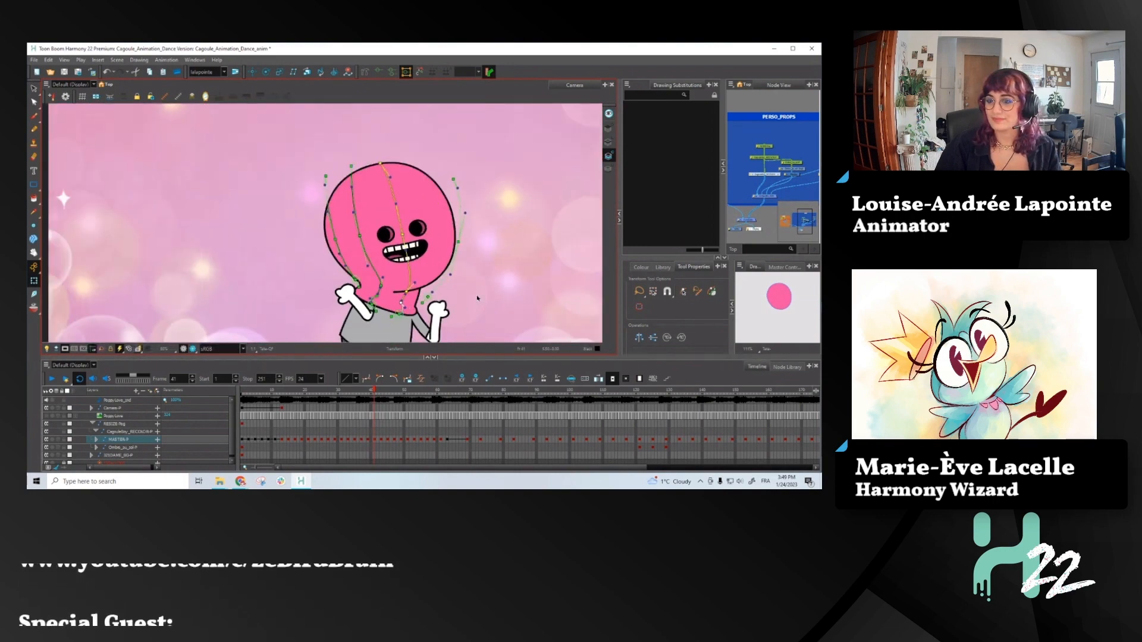
- Pull the upper end of the hood line beyond the eyes inward onto the top of the head
click(423, 301)
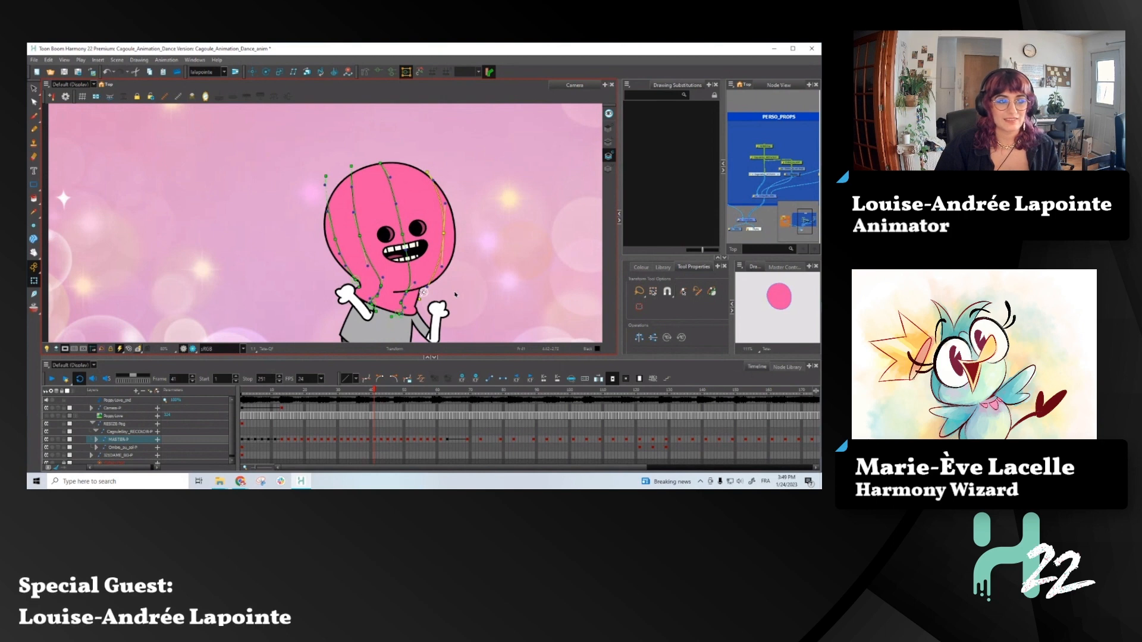
drag(428, 173, 421, 167)
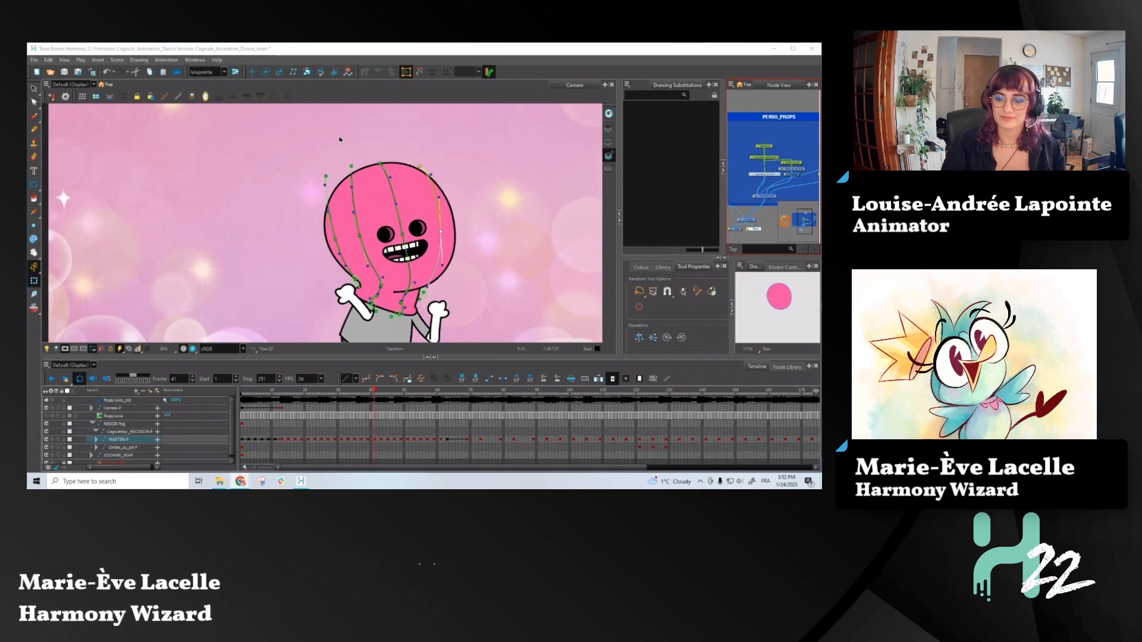
drag(420, 167, 411, 167)
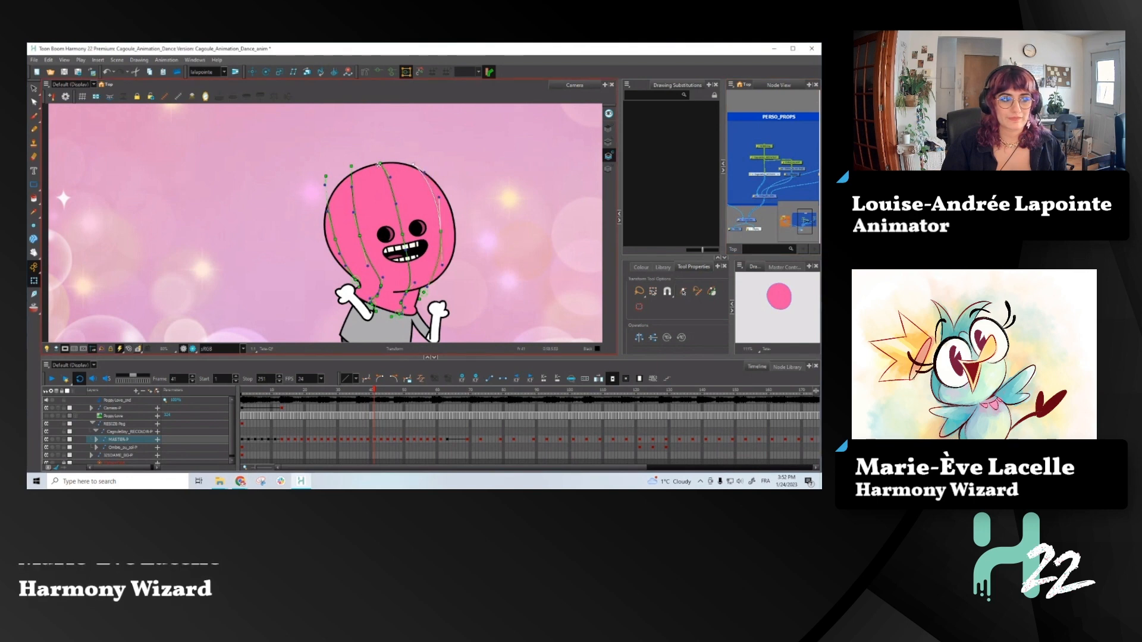
- Nudge the upper end of the second hood line on the eyeless side slightly farther outward
scroll(379, 163, up, 3)
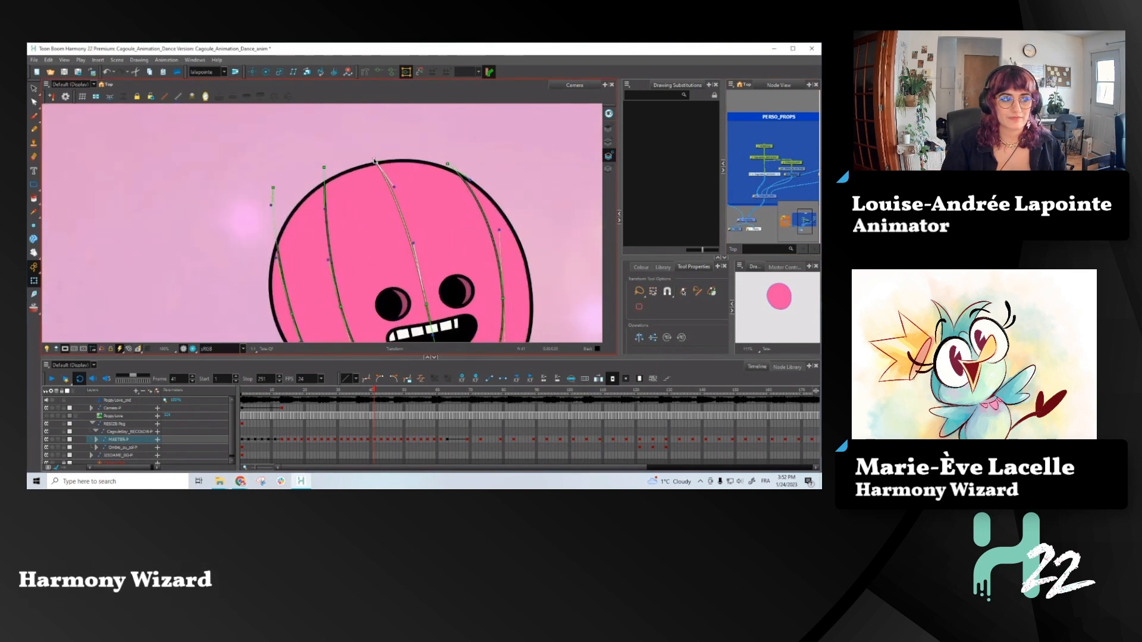
drag(374, 161, 396, 182)
drag(325, 168, 316, 170)
scroll(327, 171, down, 3)
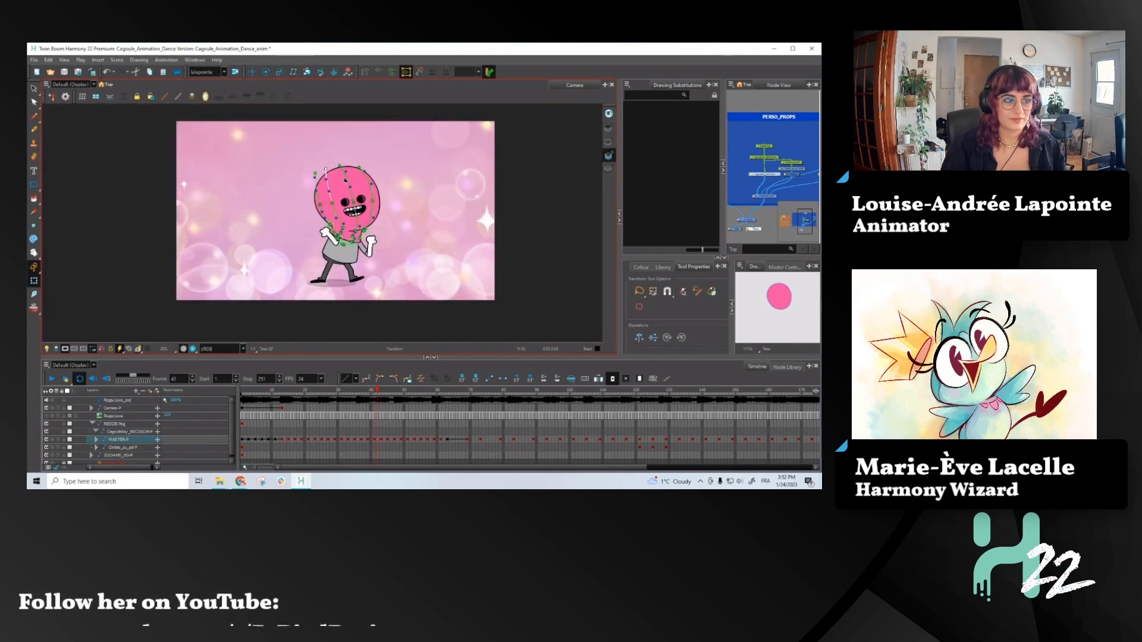
- Advance to frame 43 and shift the outermost hood line on the eyeless side toward the head's outline
key(period)
key(period)
scroll(326, 180, up, 3)
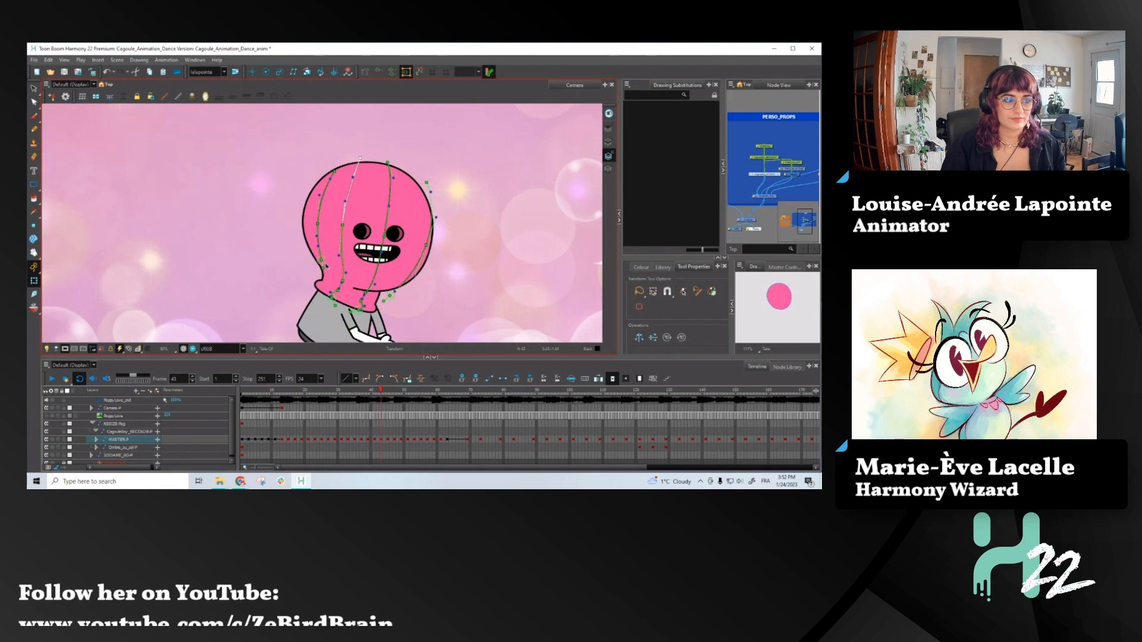
scroll(326, 266, up, 1)
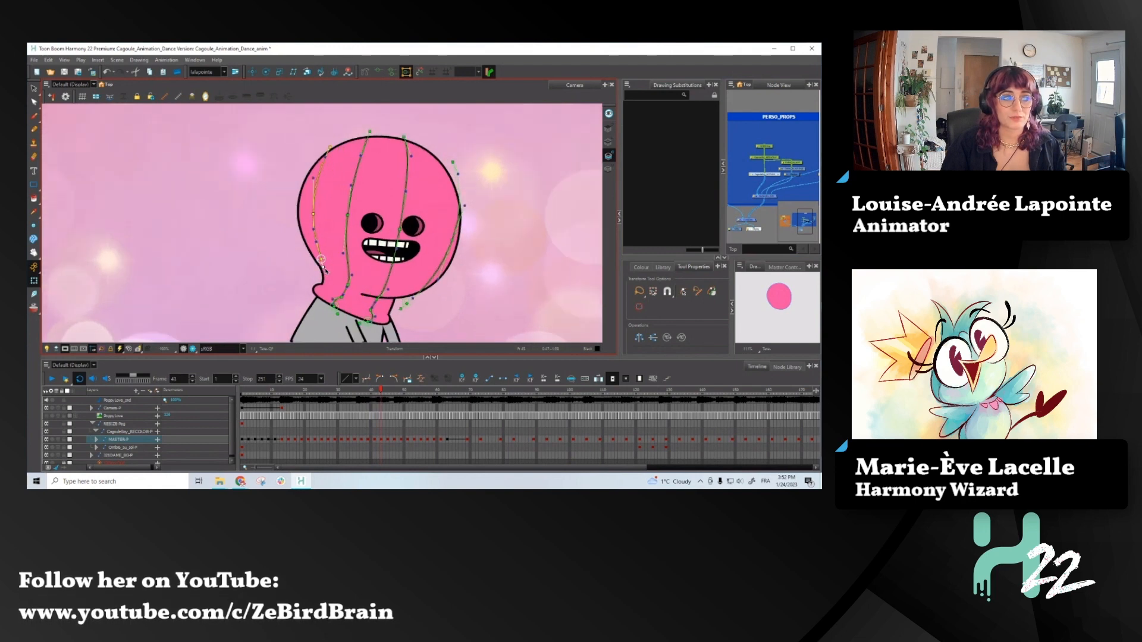
drag(321, 261, 316, 265)
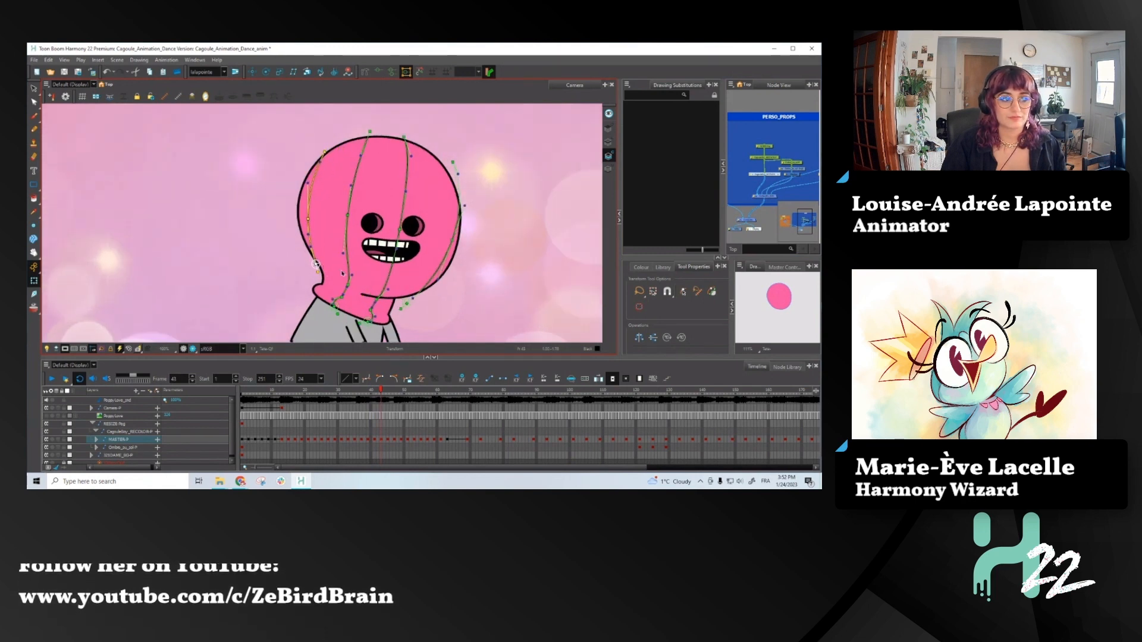
- Shift the second hood line's upper part outward with a transform box, adding a slight tilt
click(353, 207)
shift+click(351, 254)
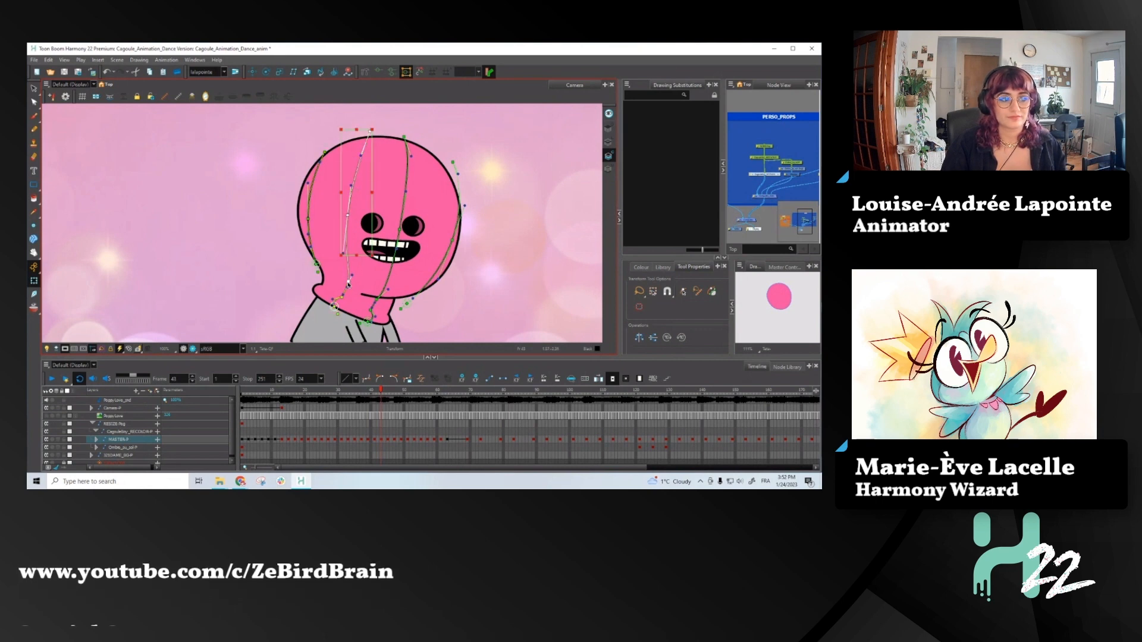
drag(377, 123, 365, 128)
drag(341, 217, 340, 220)
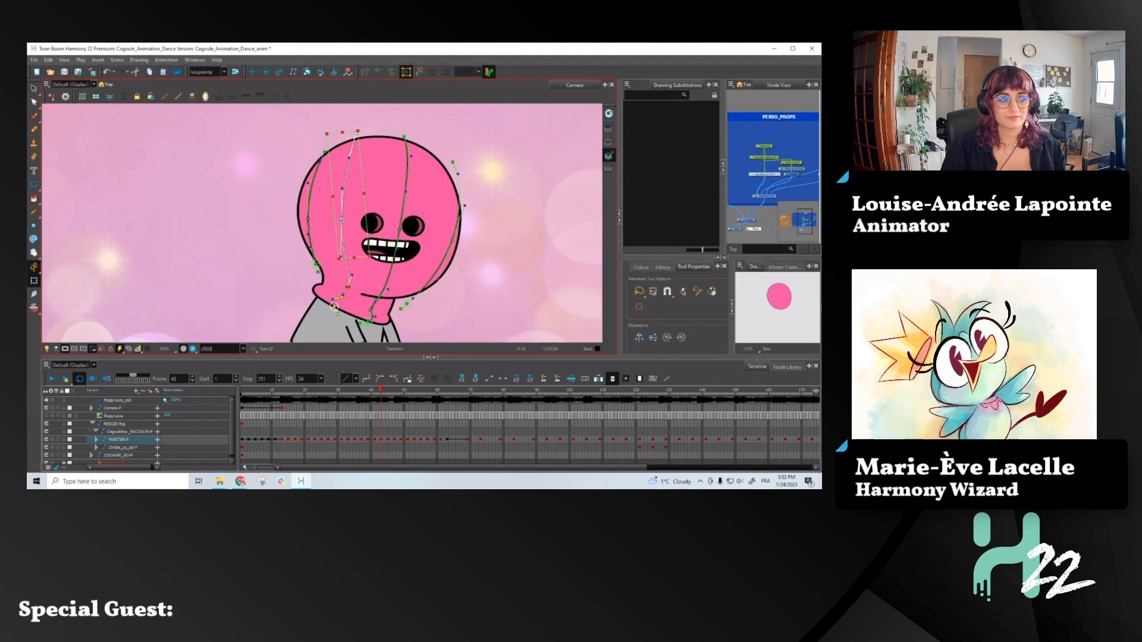
click(324, 153)
- Move the middle hood line's upper end and the point beside the mouth toward the eyeless side, smoothing the curve between them
drag(403, 136, 395, 136)
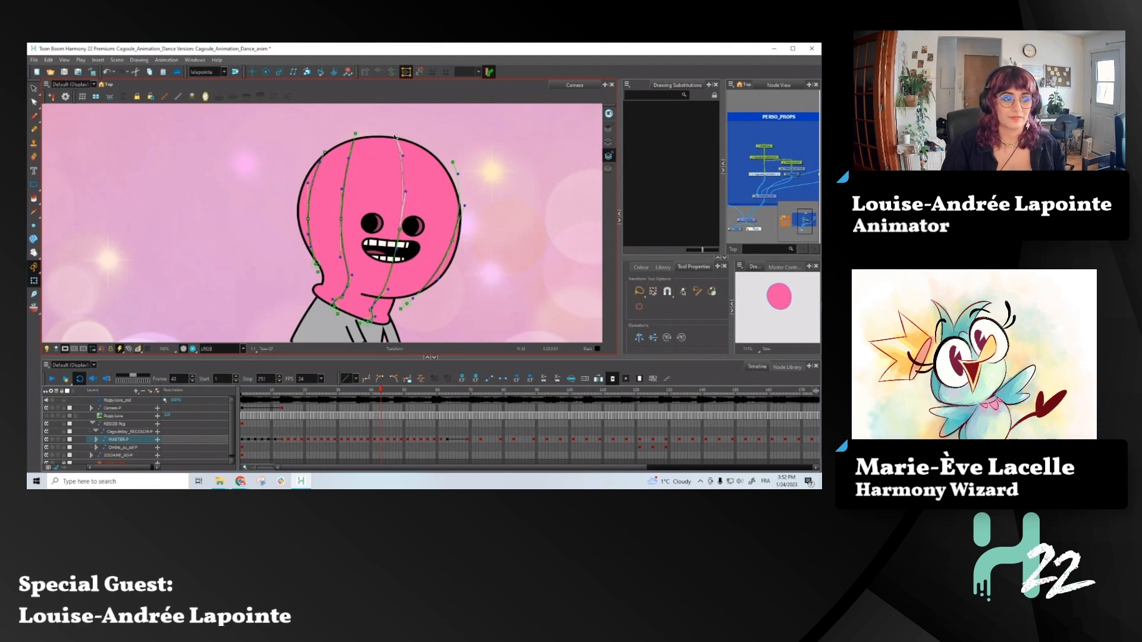
key(ctrl+z)
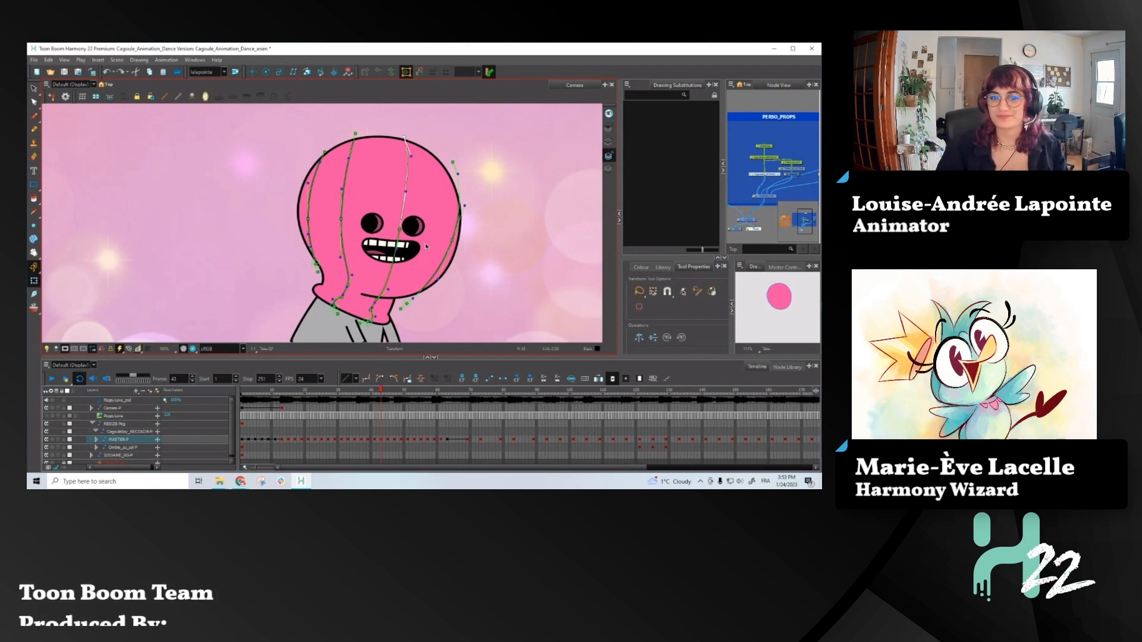
drag(400, 136, 392, 133)
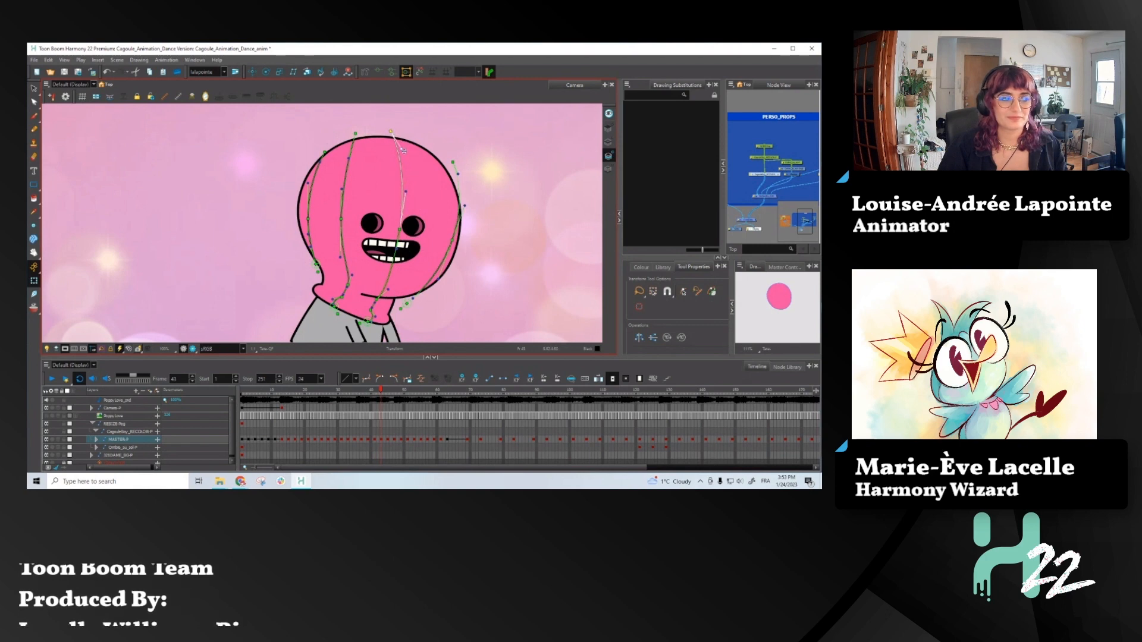
drag(405, 192, 404, 186)
drag(398, 230, 394, 232)
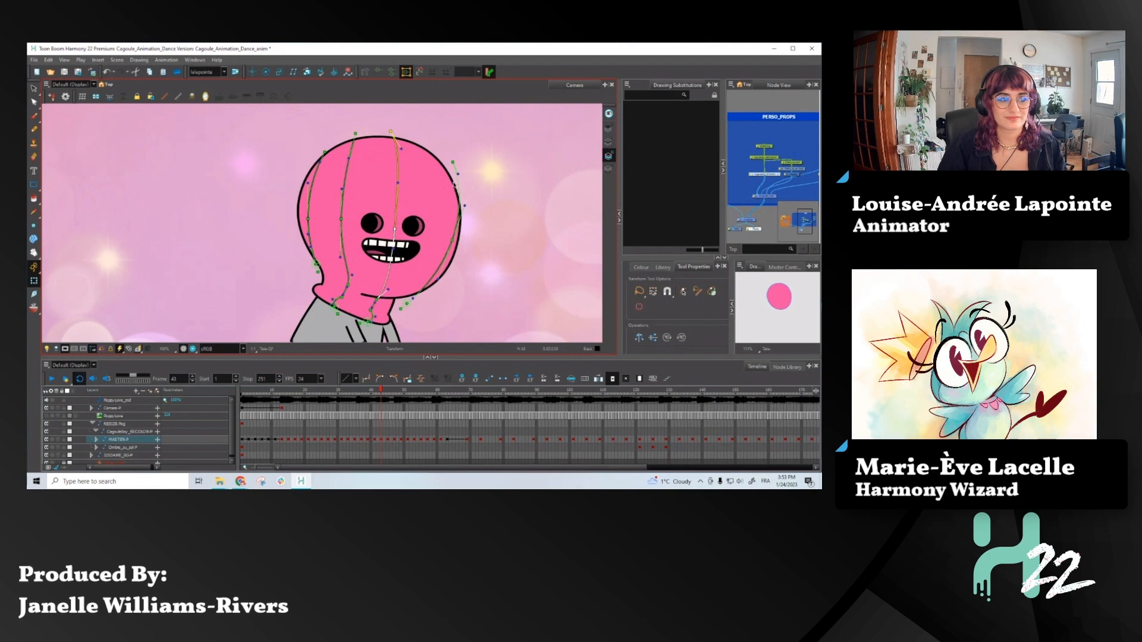
- Pull the hood line beyond the eyes inward at its upper end and side curve, comparing the pose with neighbouring frames
drag(453, 162, 434, 155)
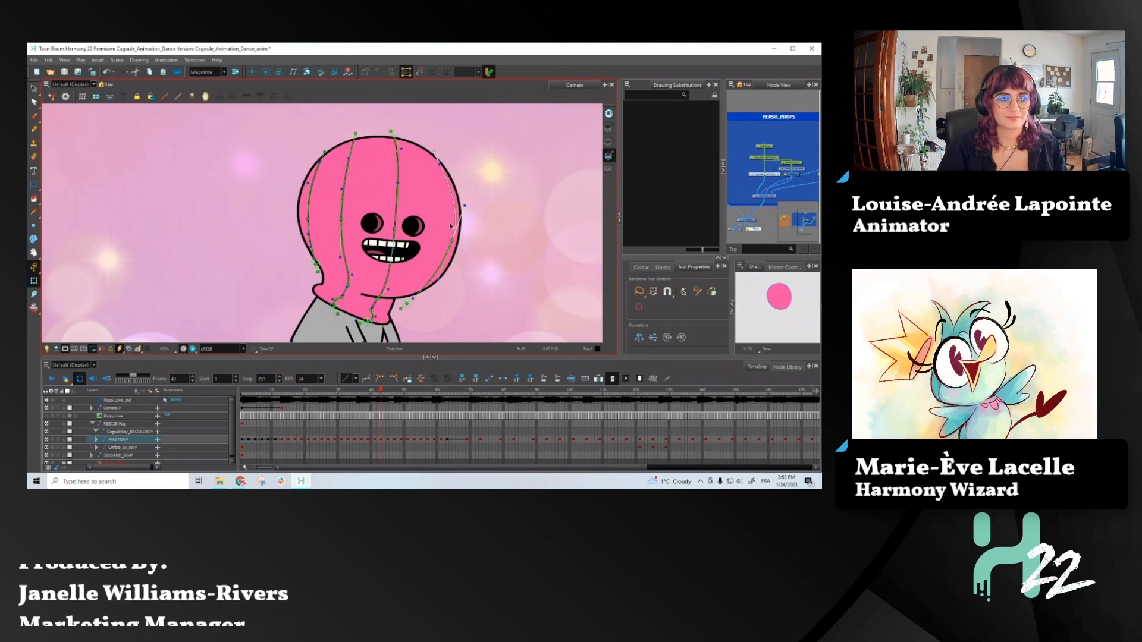
drag(465, 205, 447, 238)
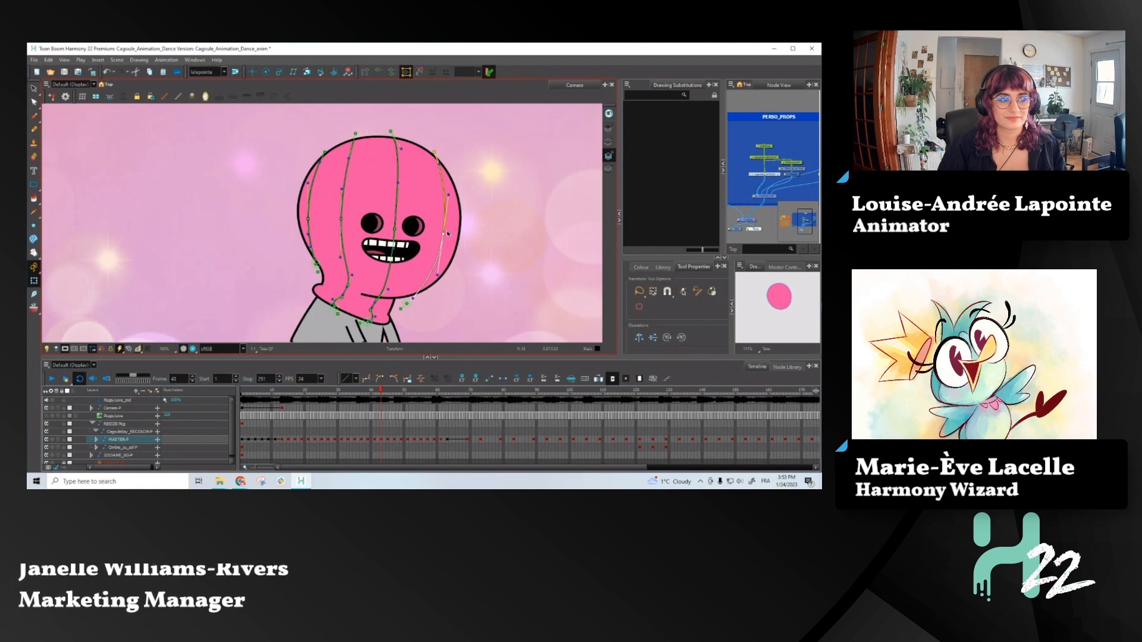
scroll(448, 234, down, 2)
key(comma)
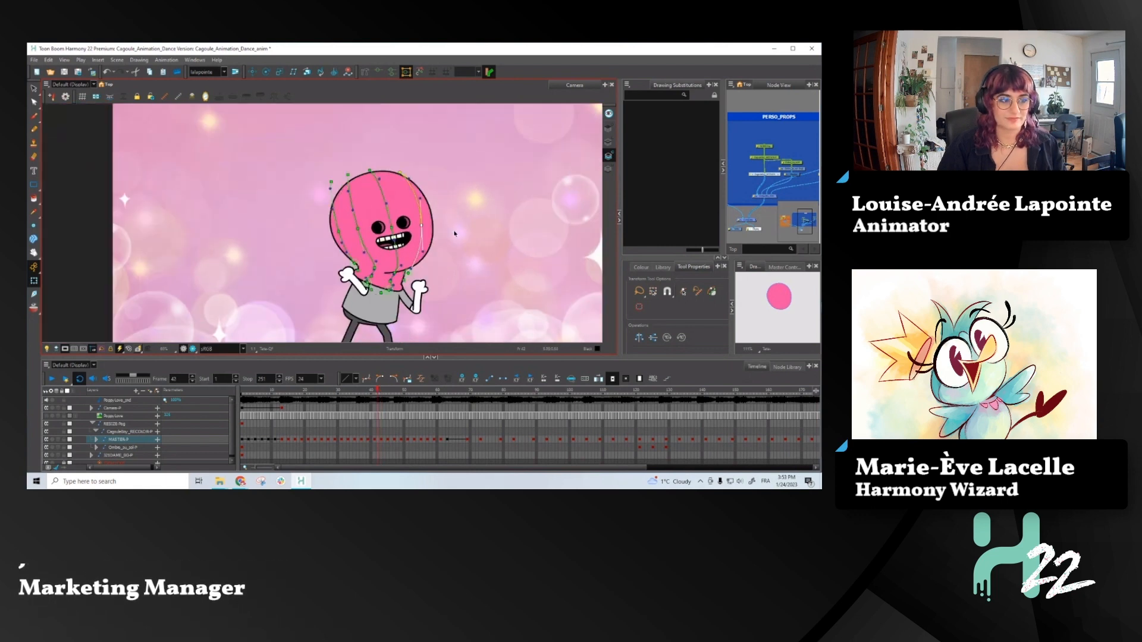
key(period)
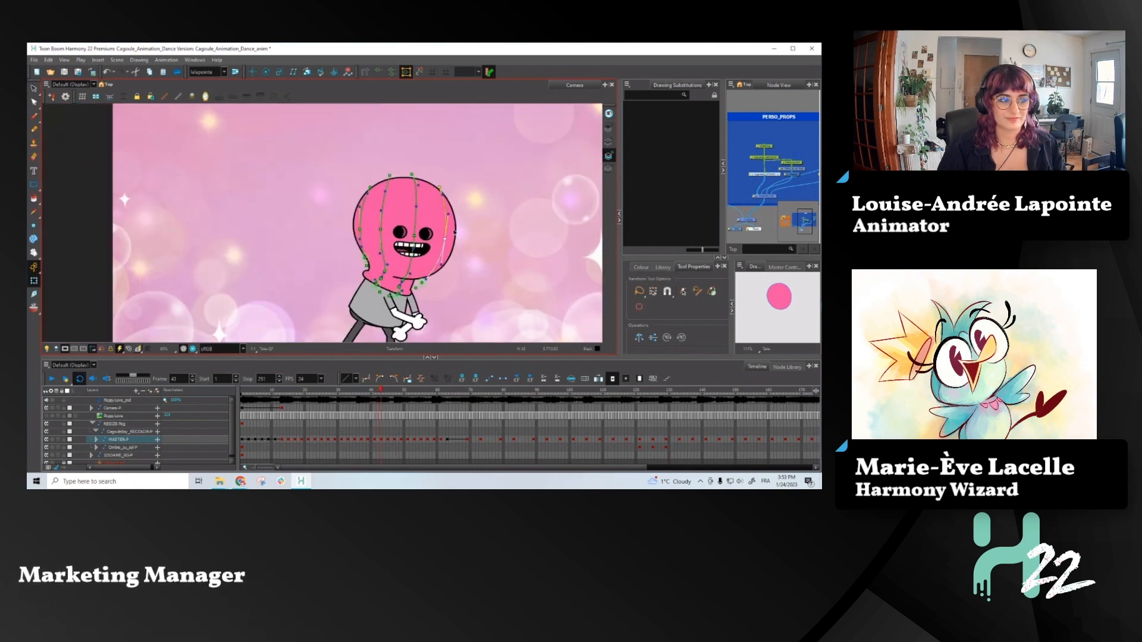
key(period)
key(period)
key(comma)
key(comma)
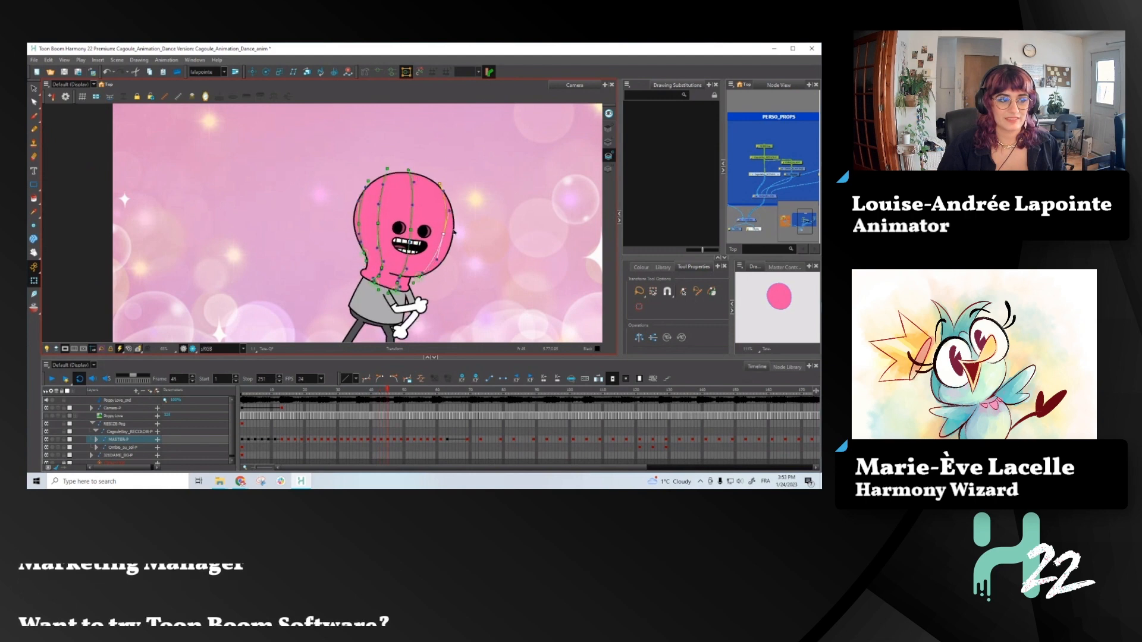
- Nudge the upper ends of the middle, second and outermost hood lines farther outward at frame 43, comparing with the previous frame
scroll(411, 171, up, 1)
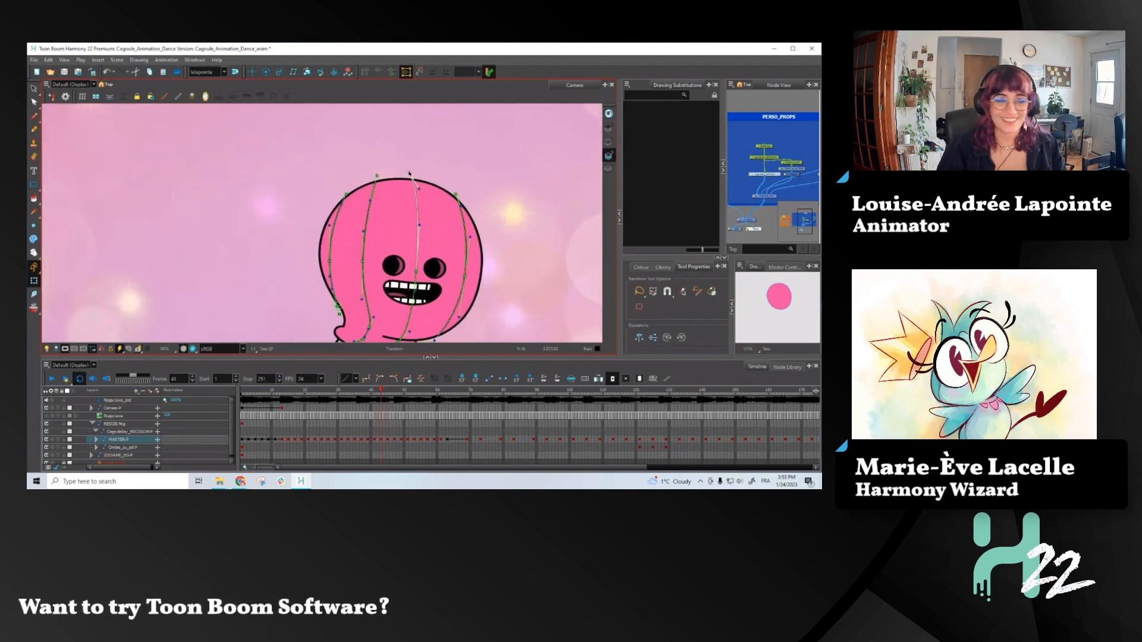
drag(409, 174, 406, 174)
key(comma)
key(period)
key(comma)
key(period)
drag(378, 176, 373, 175)
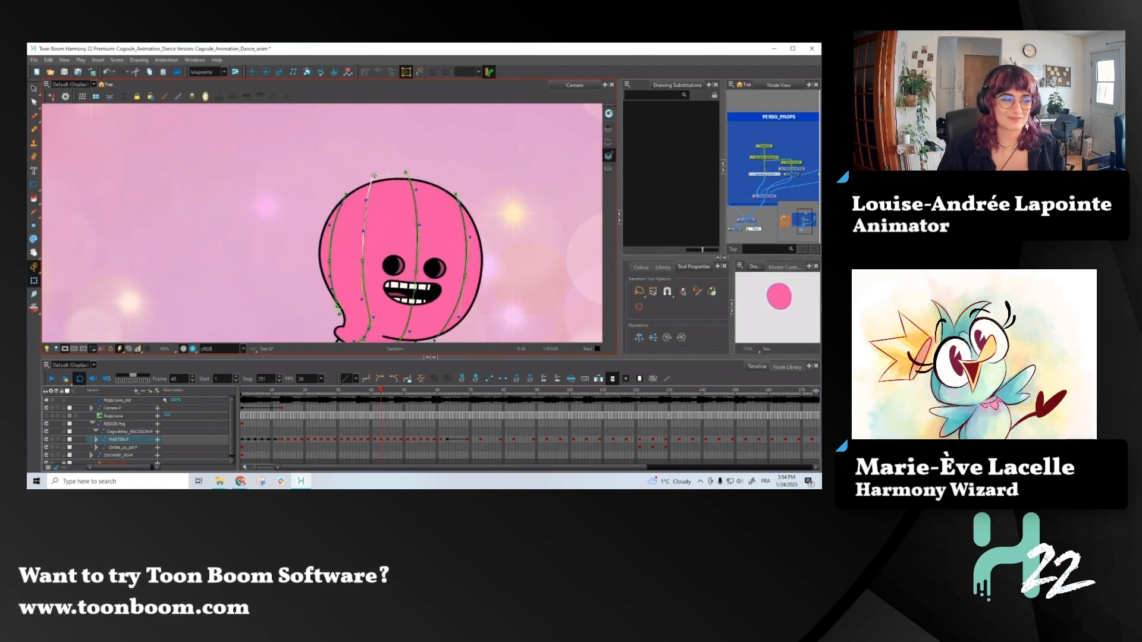
click(343, 193)
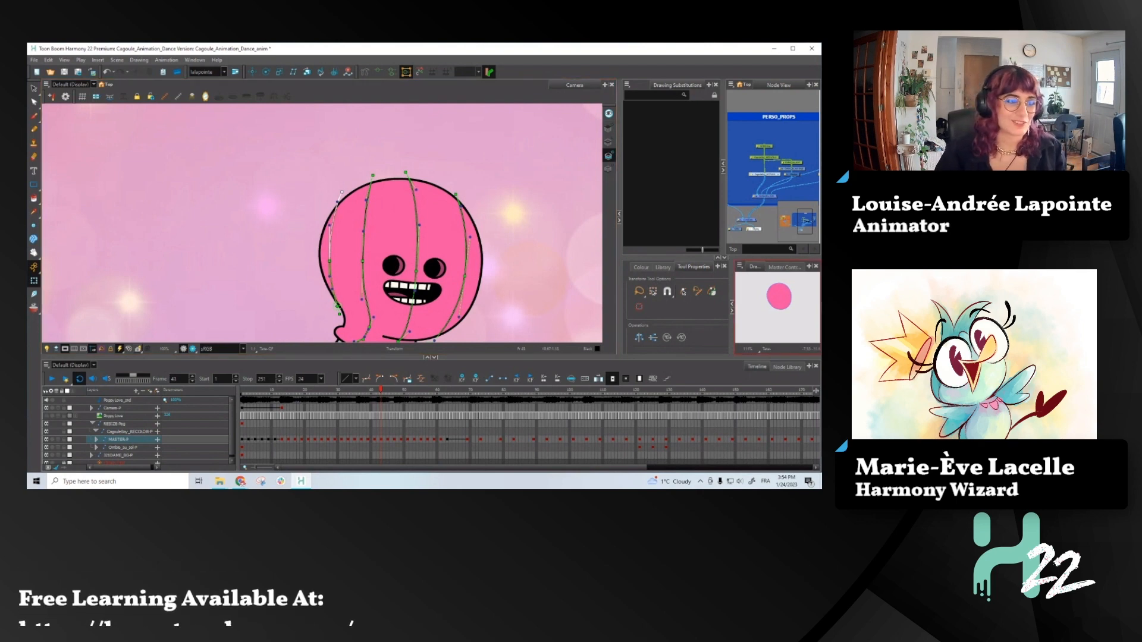
- Return to the first frame of the scene with the whole camera frame in view
scroll(432, 169, down, 2)
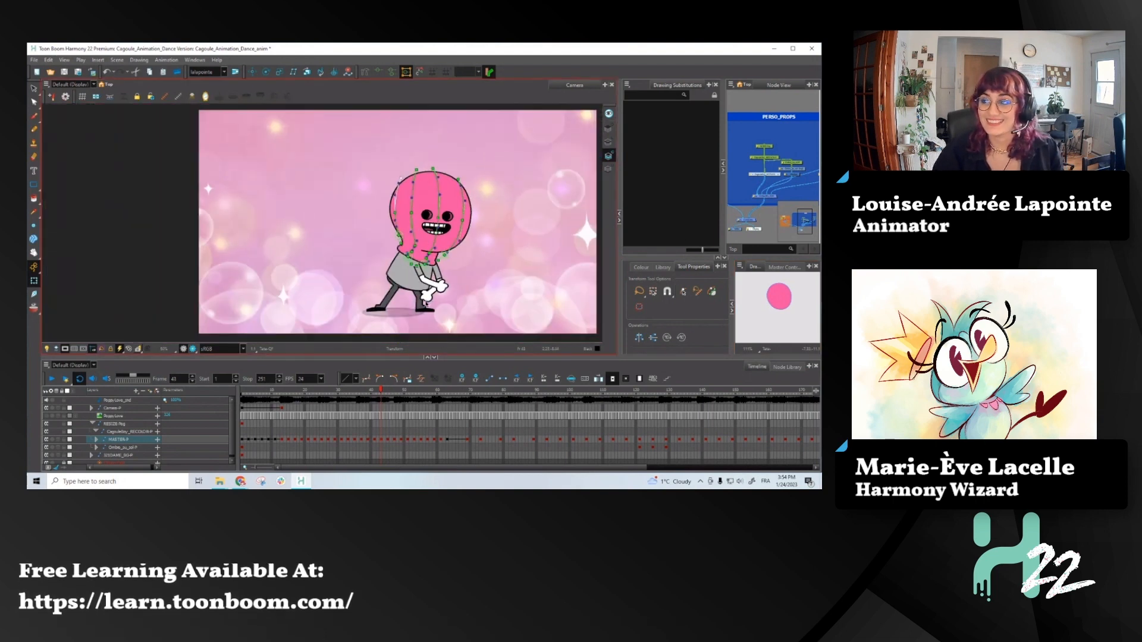
drag(264, 393, 241, 392)
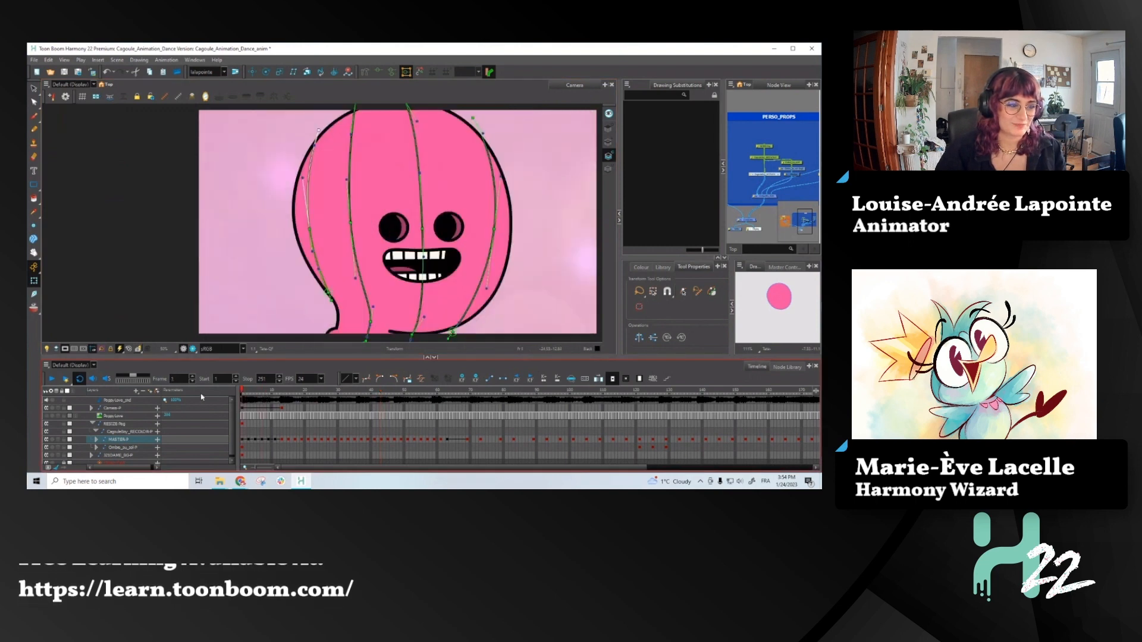
- Clear the selection and play the dance animation from the first frame
scroll(285, 265, down, 1)
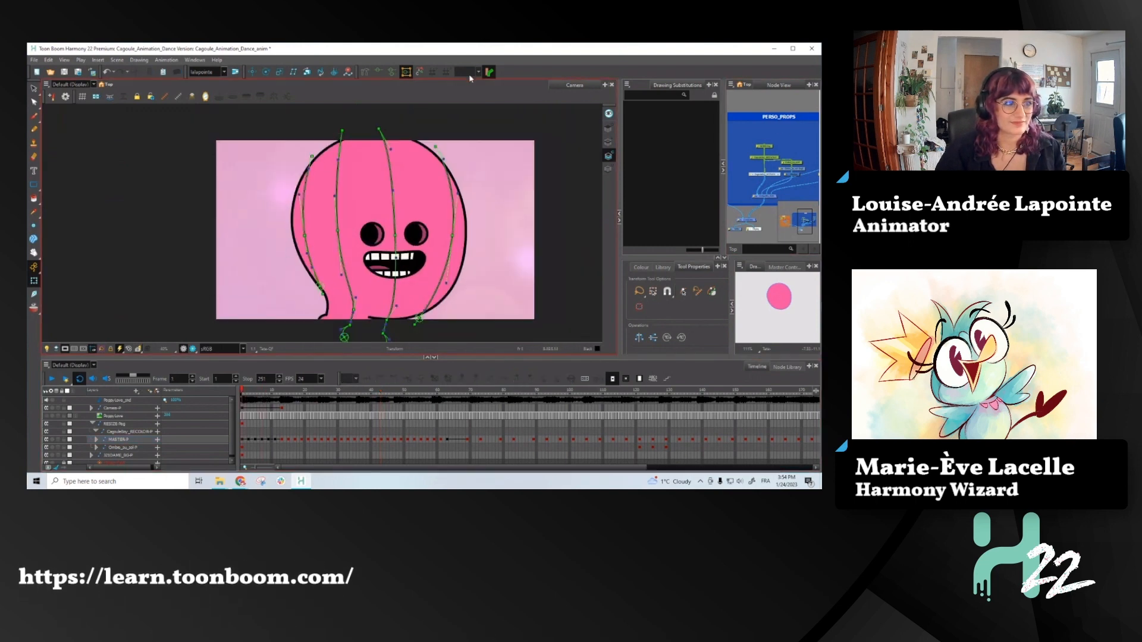
key(Escape)
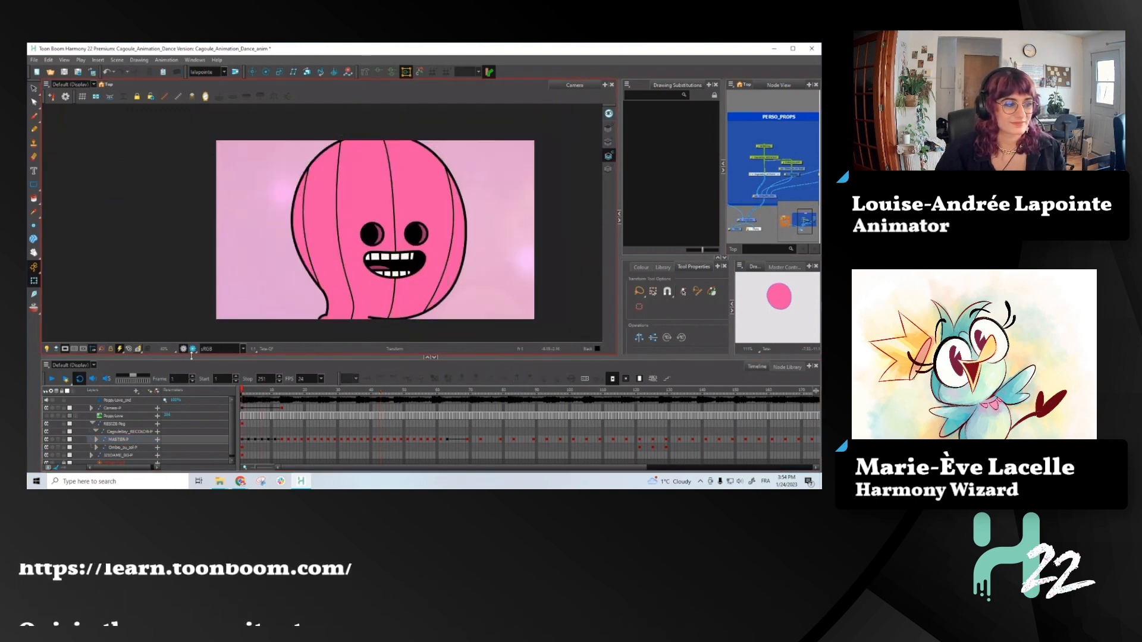
click(52, 380)
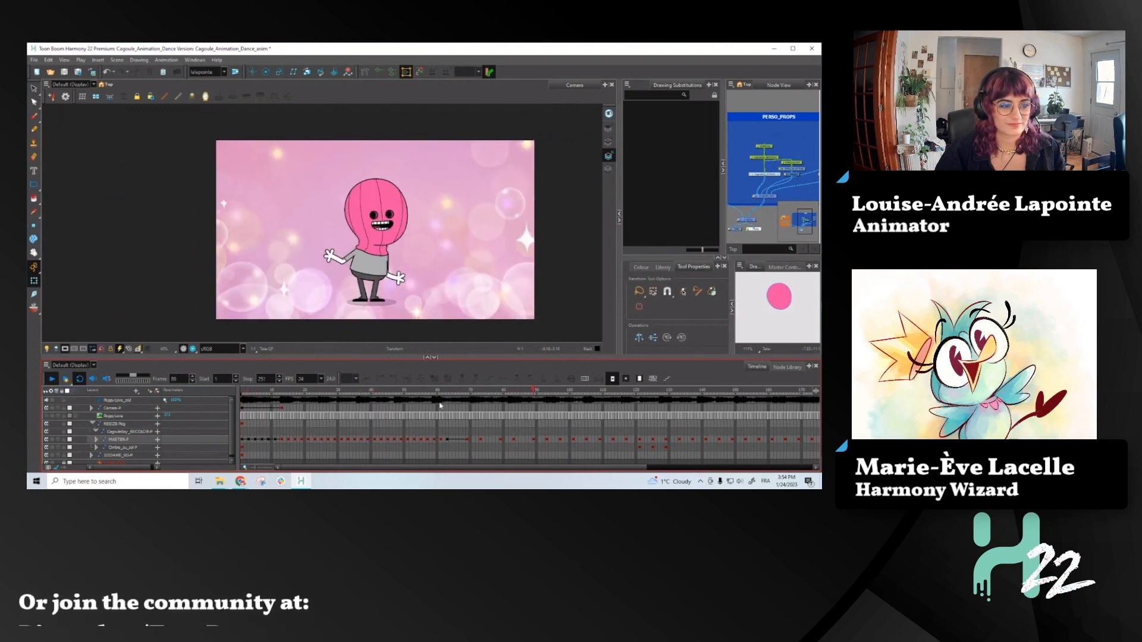
- Add in-between keyframes to the character's MASTER layer in the interpolated stretch around frames 65 to 68
click(448, 391)
drag(450, 393, 467, 409)
click(450, 441)
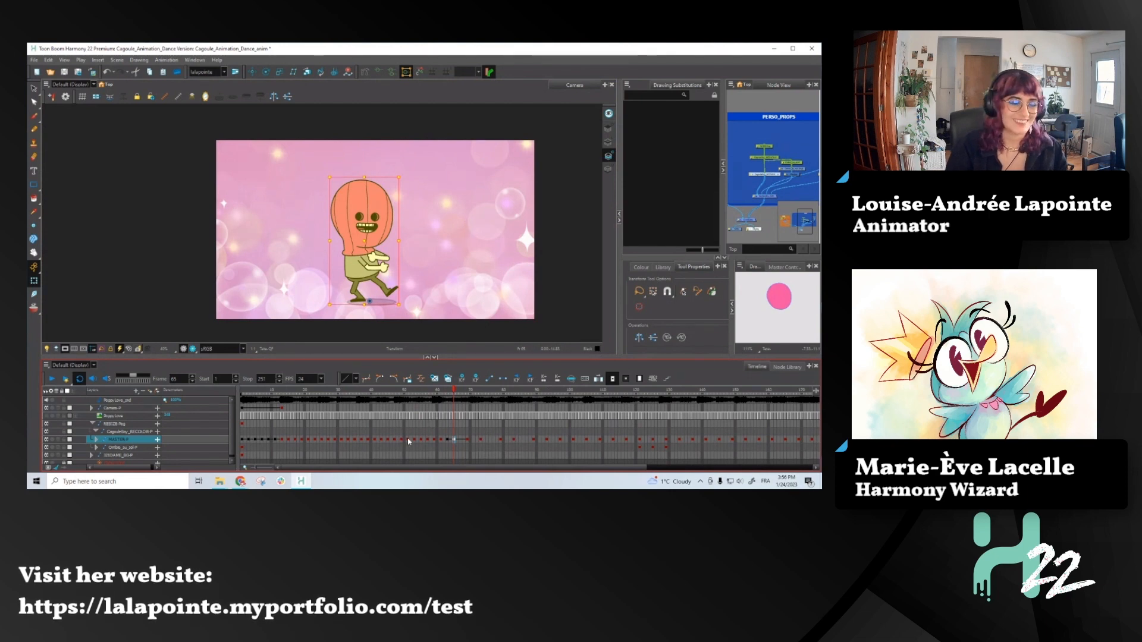
click(458, 440)
drag(459, 442, 459, 440)
key(ctrl+z)
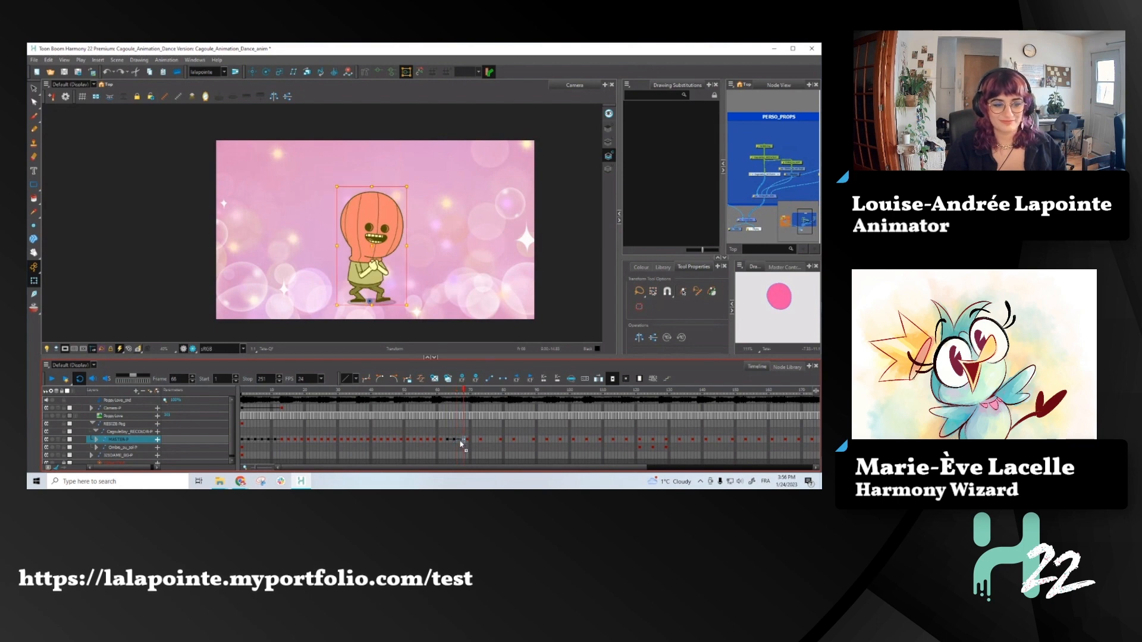
- Convert the MASTER layer's keyframes in the interpolated stretch starting at frame 62 to stop-motion keyframes and return to frame 65
click(448, 443)
drag(449, 442, 469, 443)
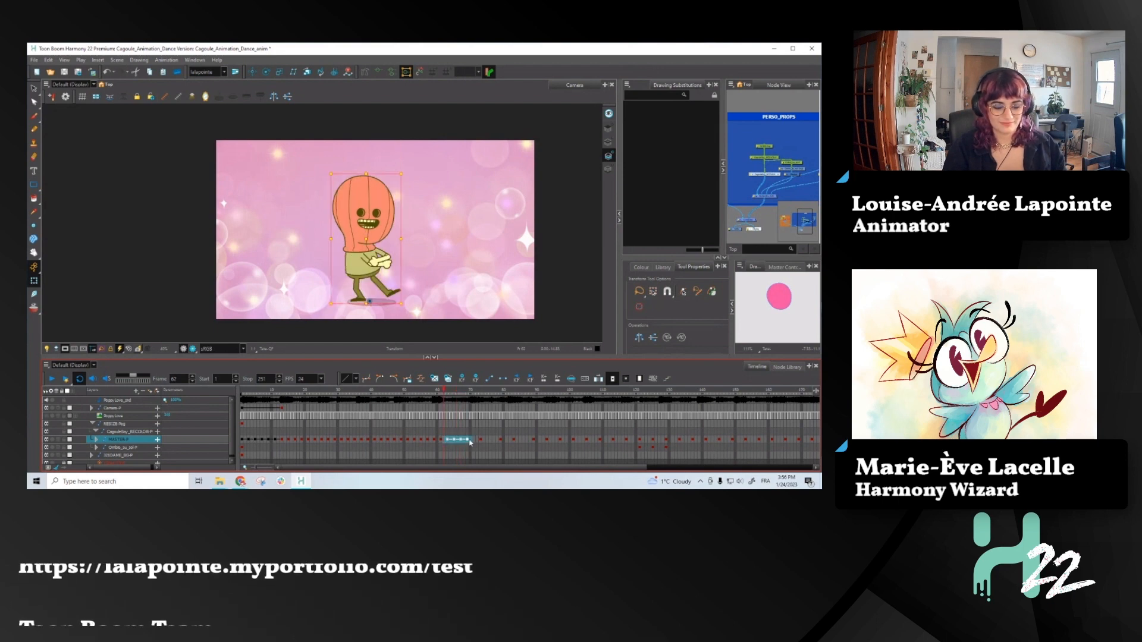
key(period)
key(period)
key(period)
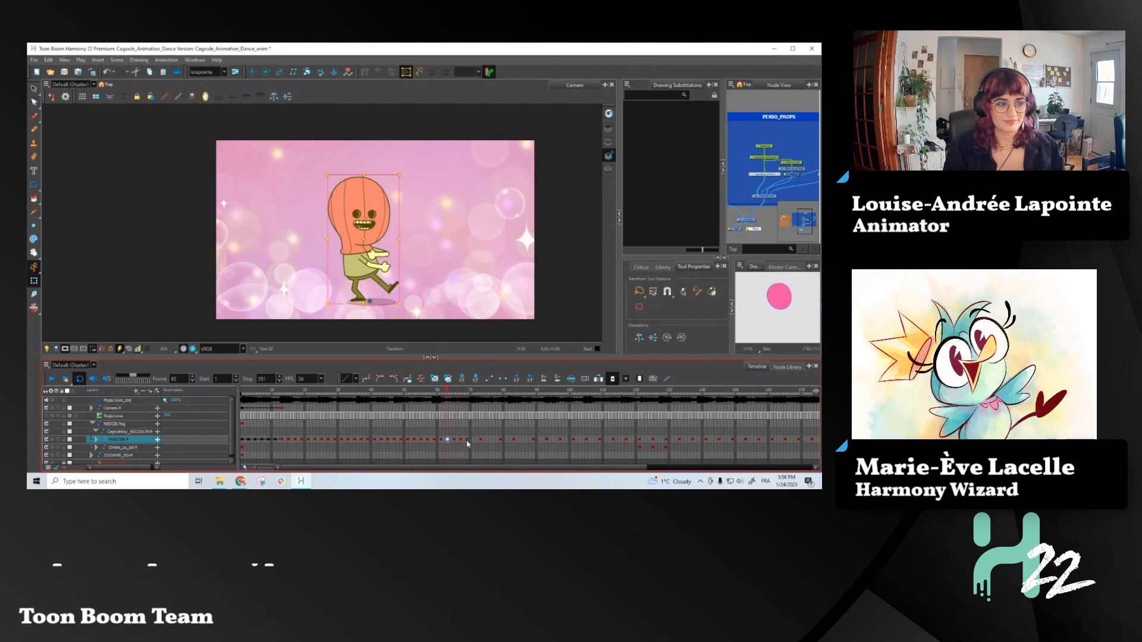
- Enable onion skin and rotate the character's whole head slightly at frame 65, using the neighbouring pose as reference
click(354, 236)
key(b)
key(b)
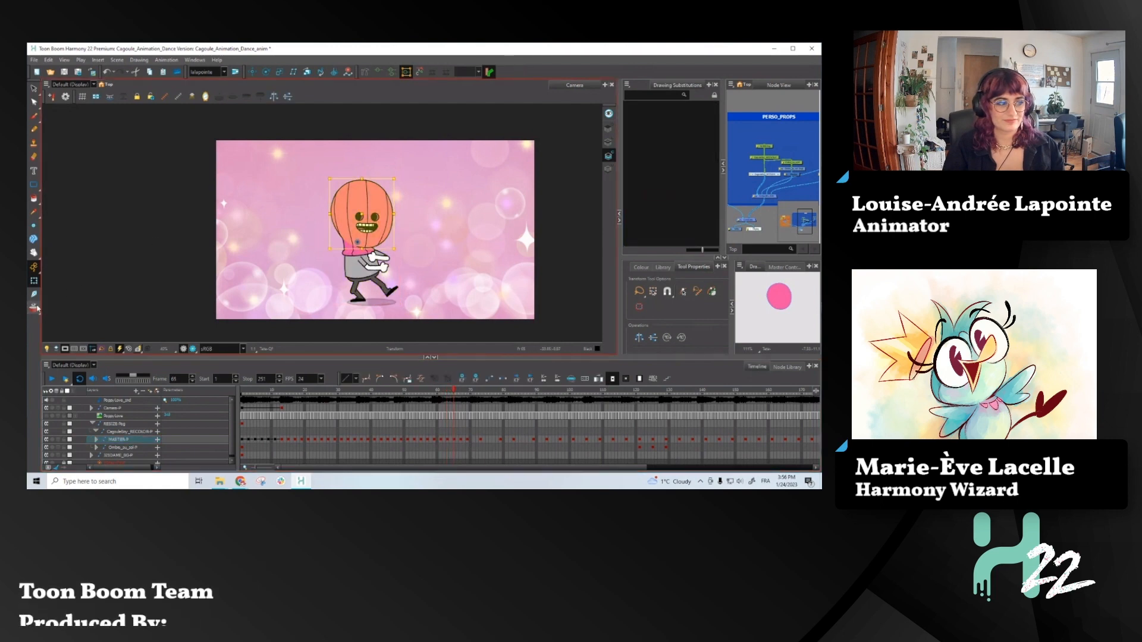
click(37, 309)
drag(396, 176, 396, 172)
key(b)
key(b)
key(b)
key(b)
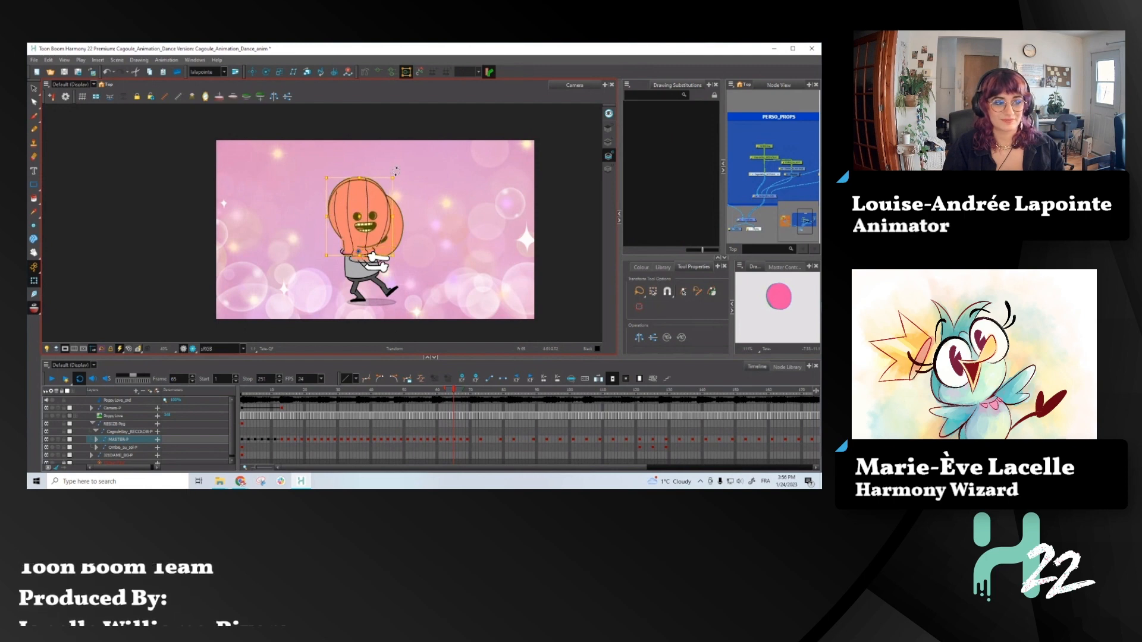
drag(397, 174, 405, 181)
- Select the character's upper body group at frame 65 and tilt it slightly backward together with the head
click(358, 267)
key(b)
key(b)
key(b)
drag(405, 178, 401, 173)
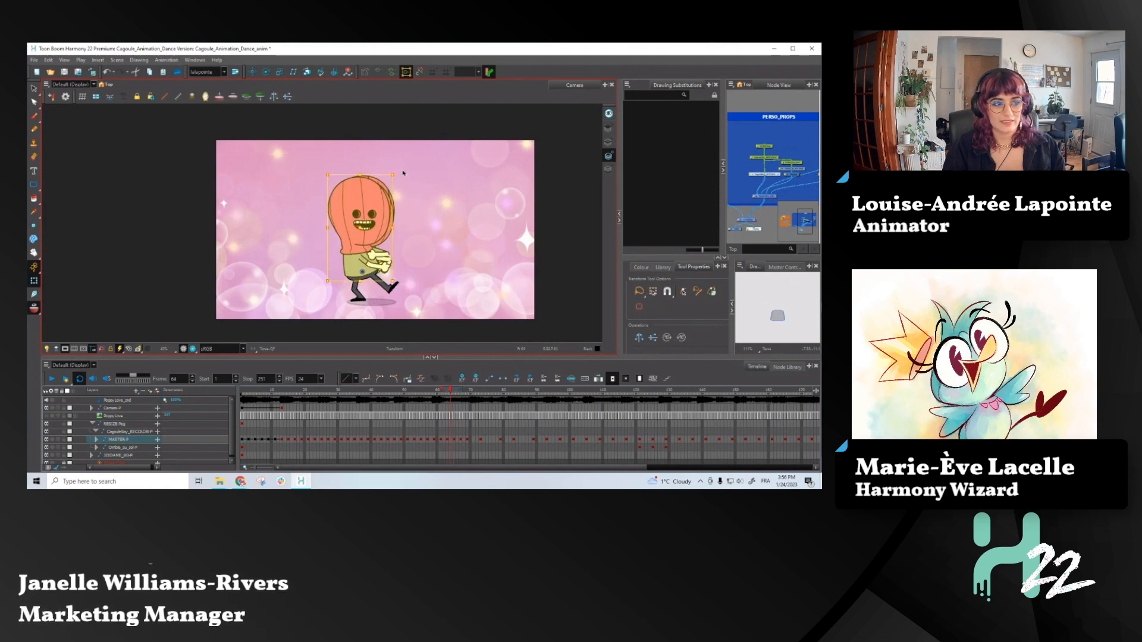
click(378, 236)
drag(401, 177, 399, 169)
- Move on to frame 67 and slightly rotate the character's upper body and head against the onion-skinned pose
key(comma)
key(period)
key(period)
key(period)
drag(410, 183, 409, 185)
key(b)
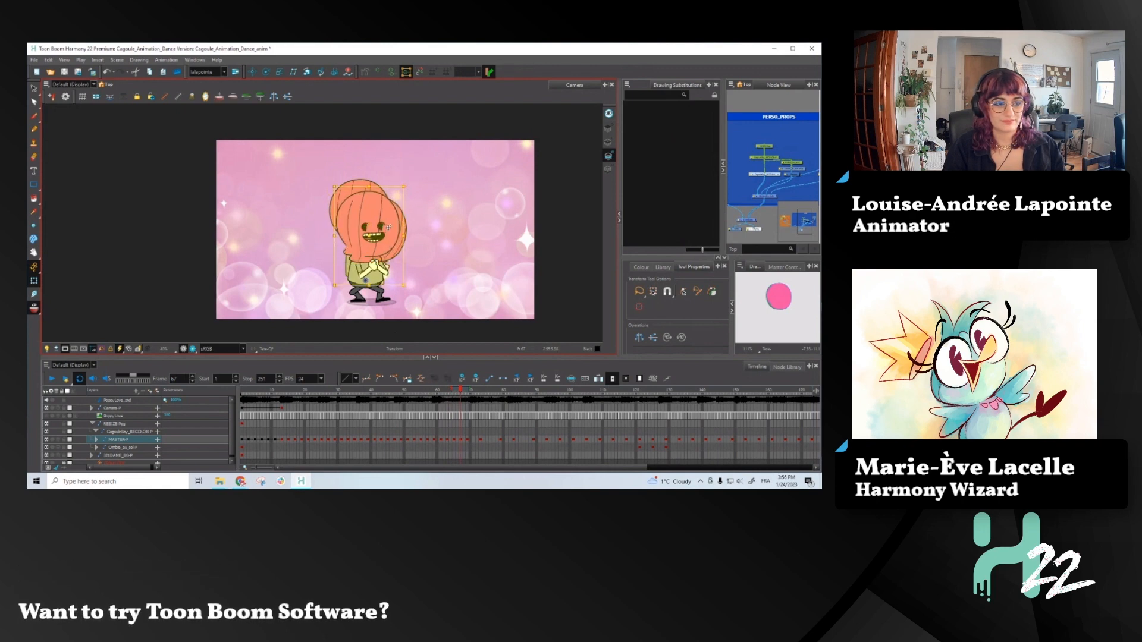
key(b)
key(2)
key(b)
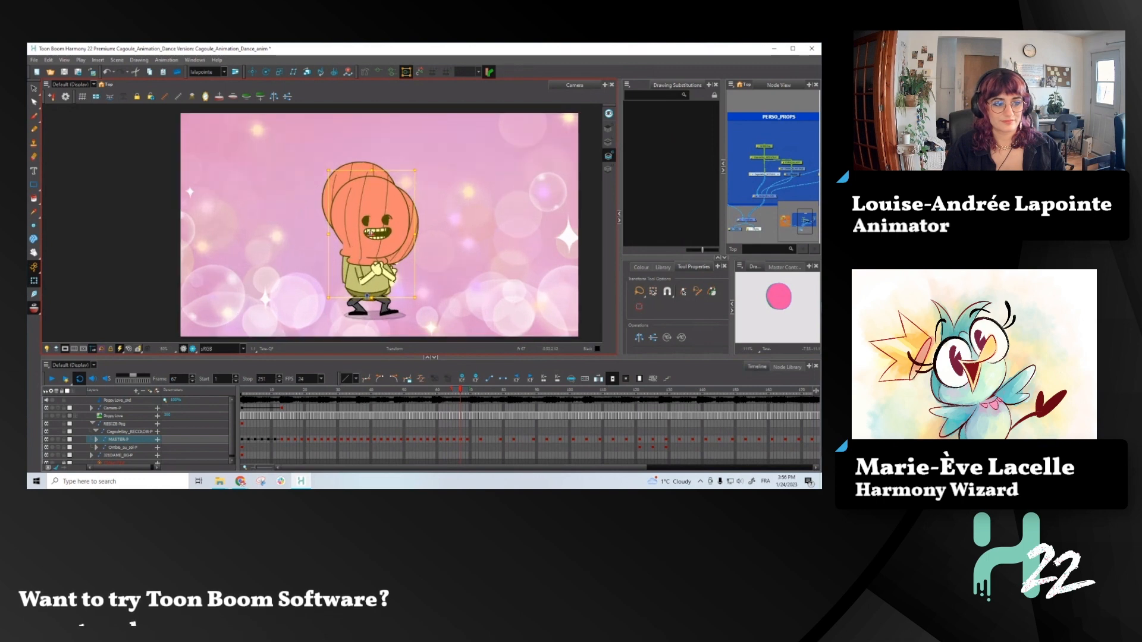
- Compare the pose at frame 67 with its neighbouring frames and turn off the onion skin
key(comma)
key(period)
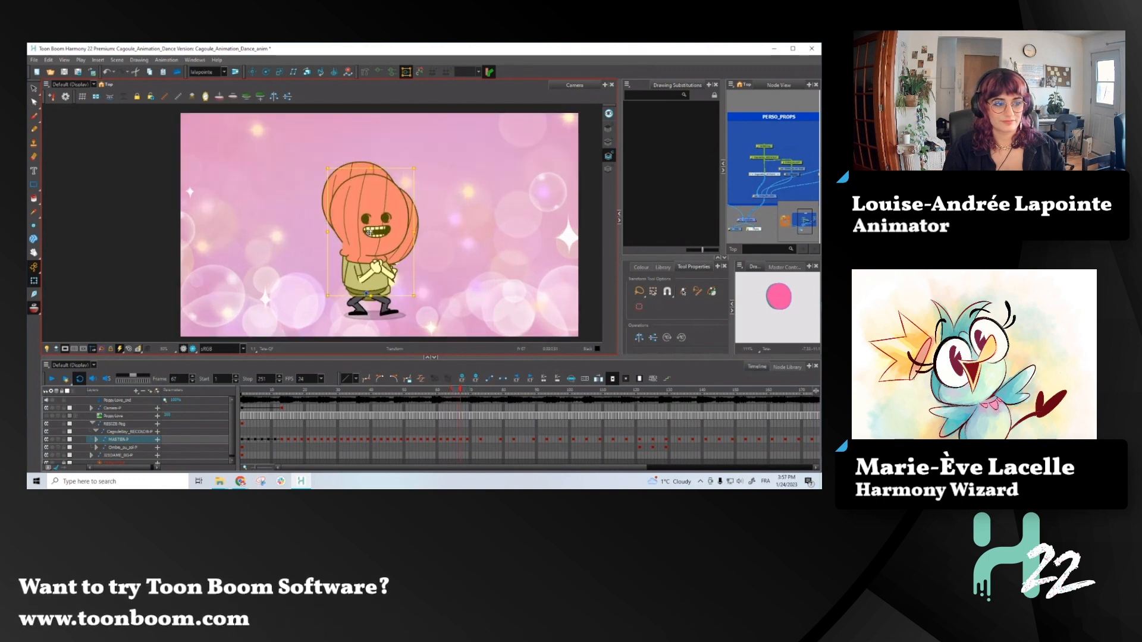
key(period)
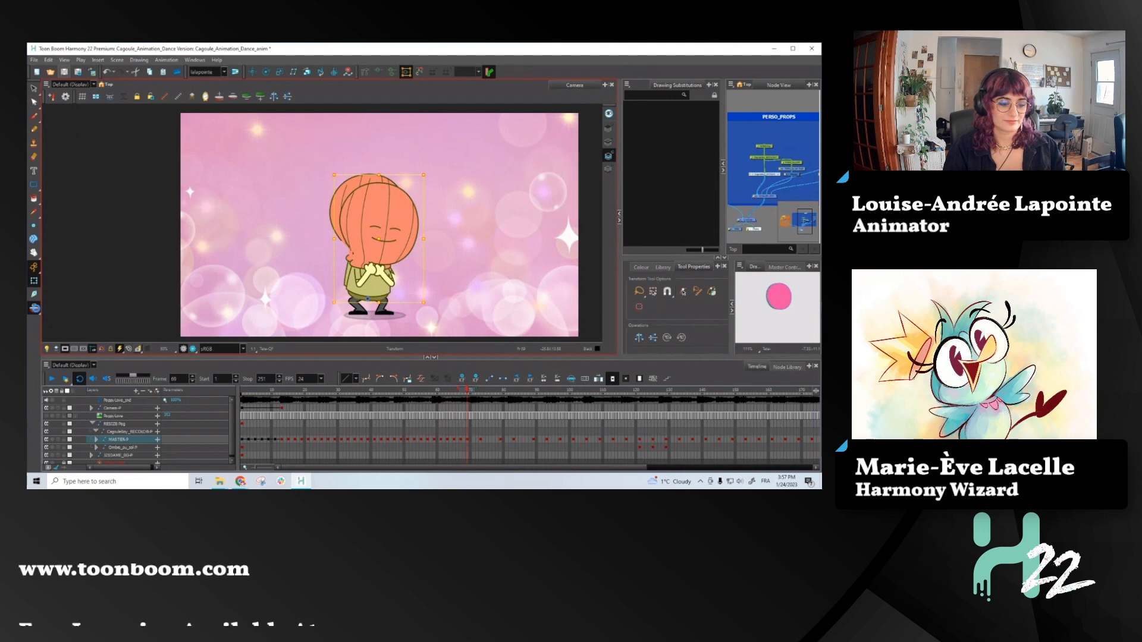
click(34, 308)
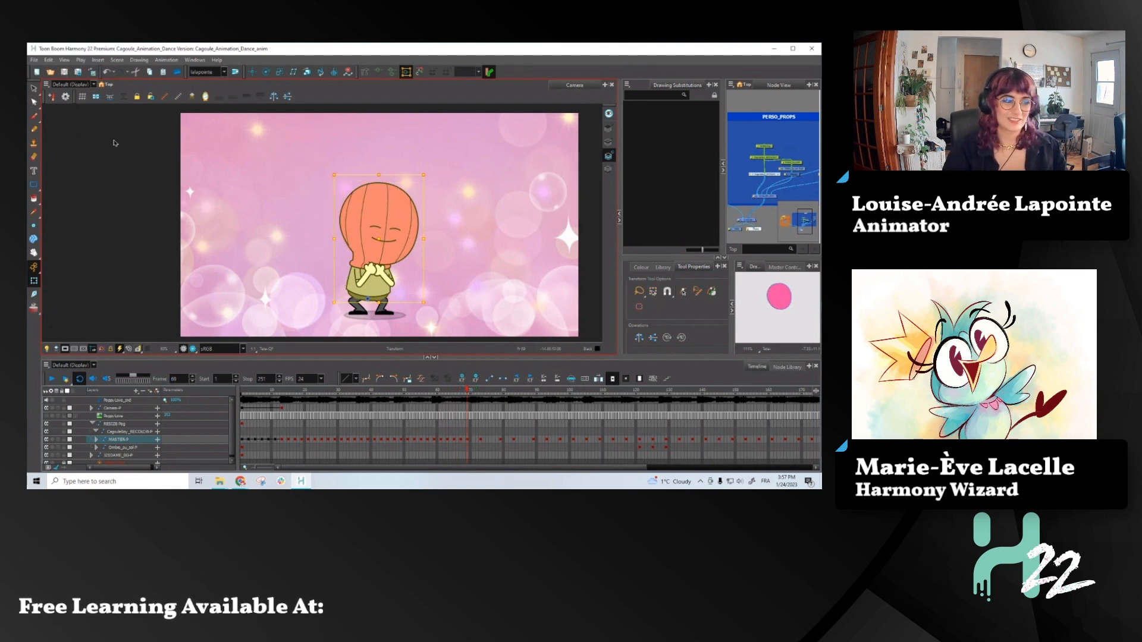